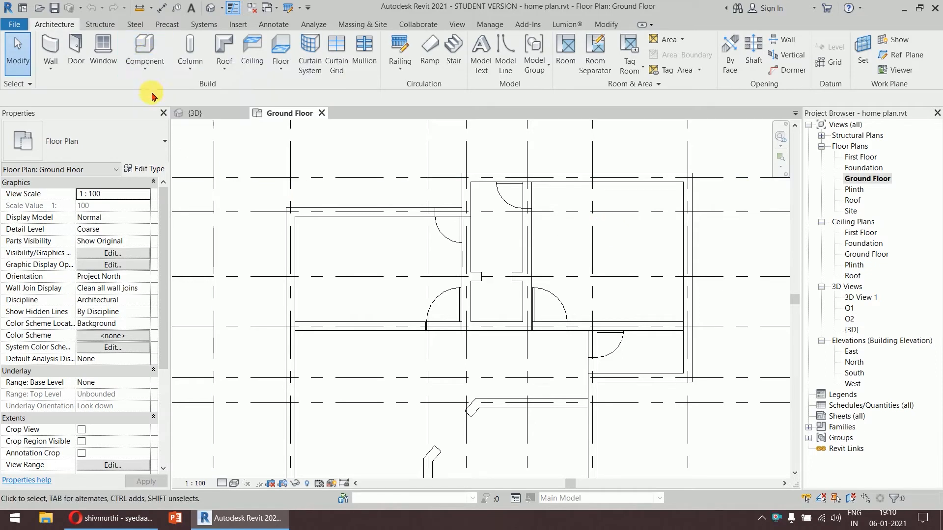
# Start placing a component and look through the component types already loaded in the project.
pyautogui.click(147, 72)
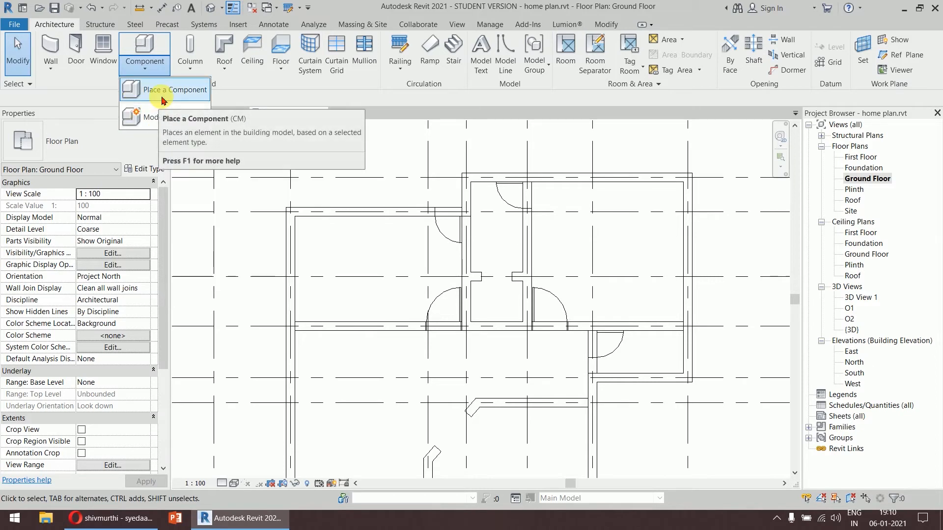
pyautogui.click(165, 89)
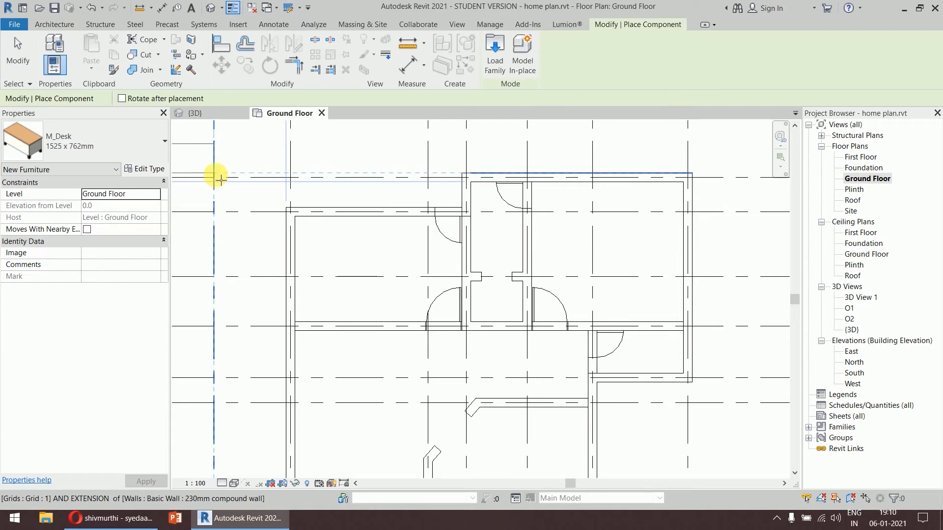
pyautogui.click(109, 158)
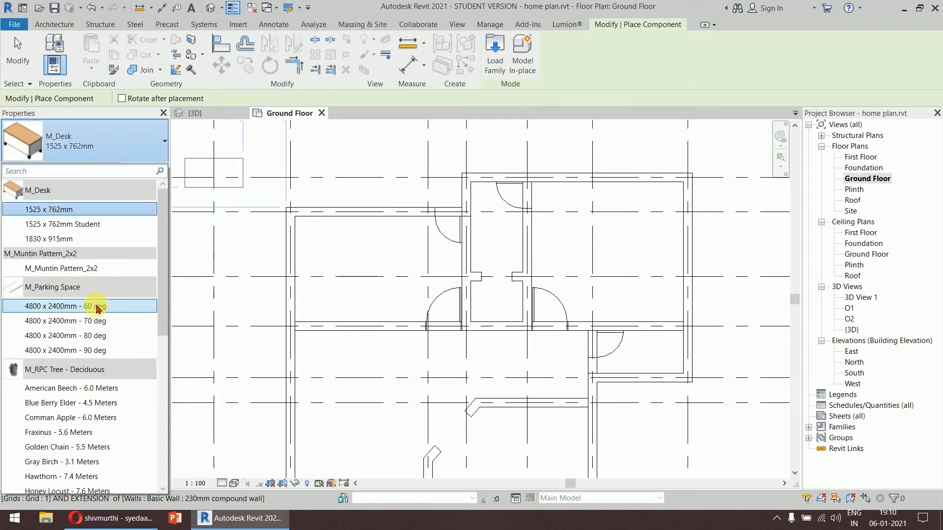
pyautogui.scroll(-5, 98, 307)
pyautogui.scroll(-2, 98, 308)
pyautogui.scroll(9, 99, 308)
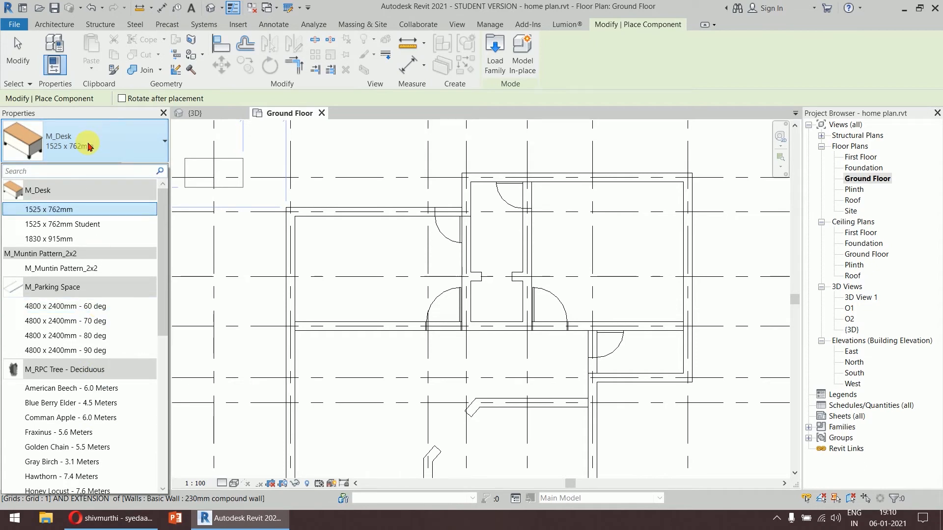
pyautogui.click(90, 147)
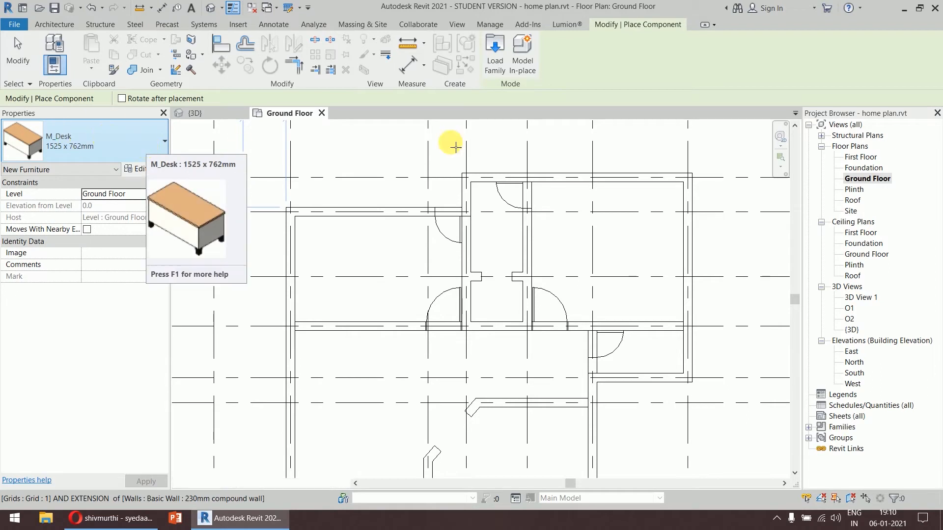
# Open the Furniture folder of the English family library for loading a family, showing its contents as large icons.
pyautogui.click(501, 68)
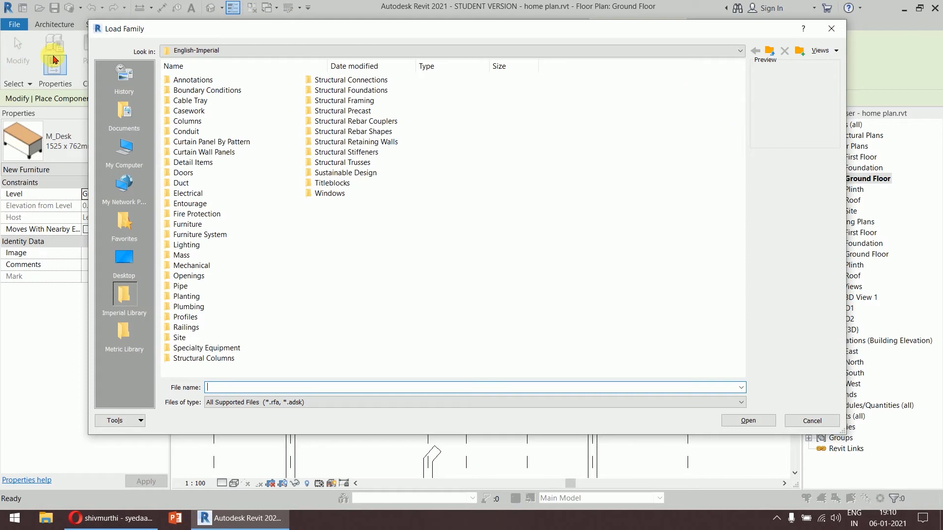
pyautogui.click(769, 50)
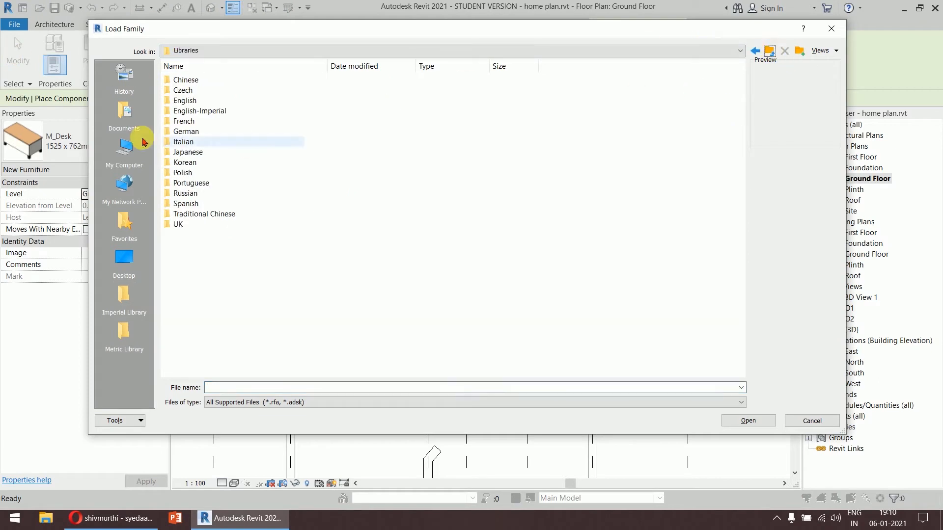
pyautogui.doubleClick(195, 105)
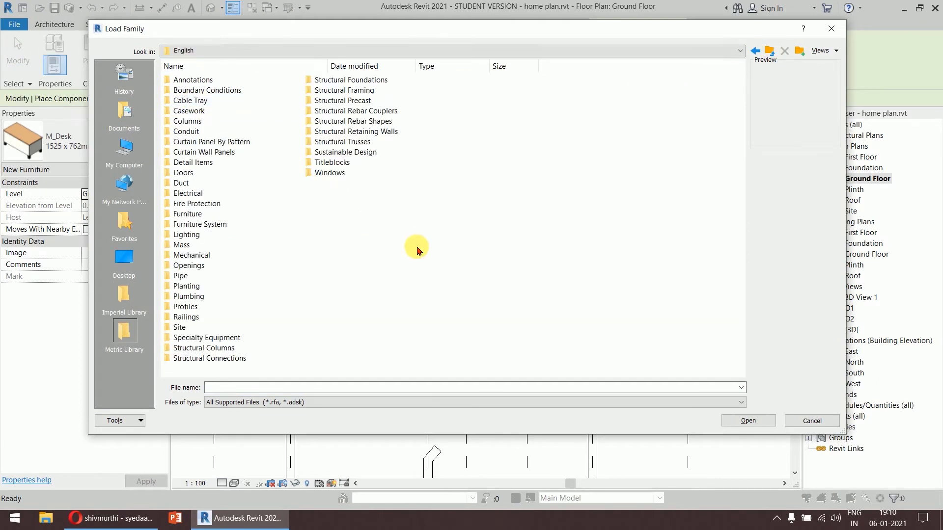
pyautogui.rightClick(414, 220)
pyautogui.moveTo(454, 229)
pyautogui.click(585, 243)
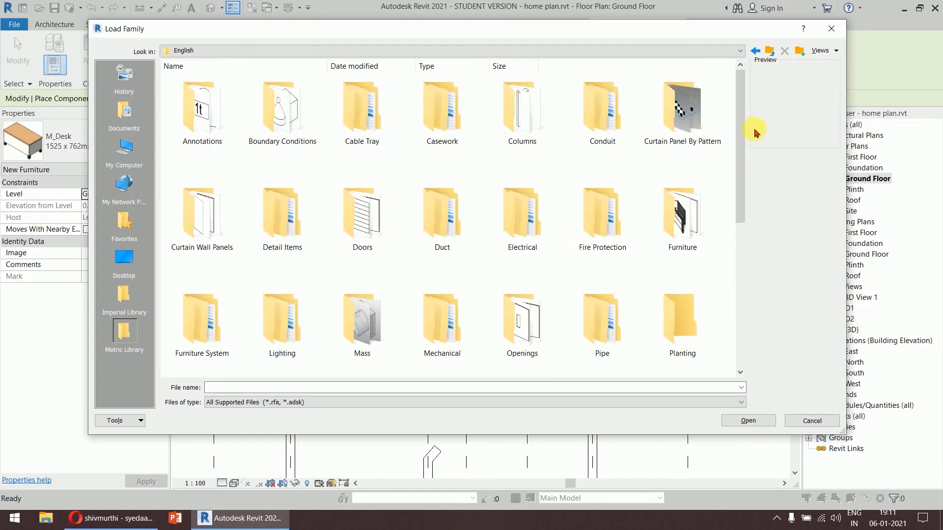
pyautogui.scroll(-1, 743, 142)
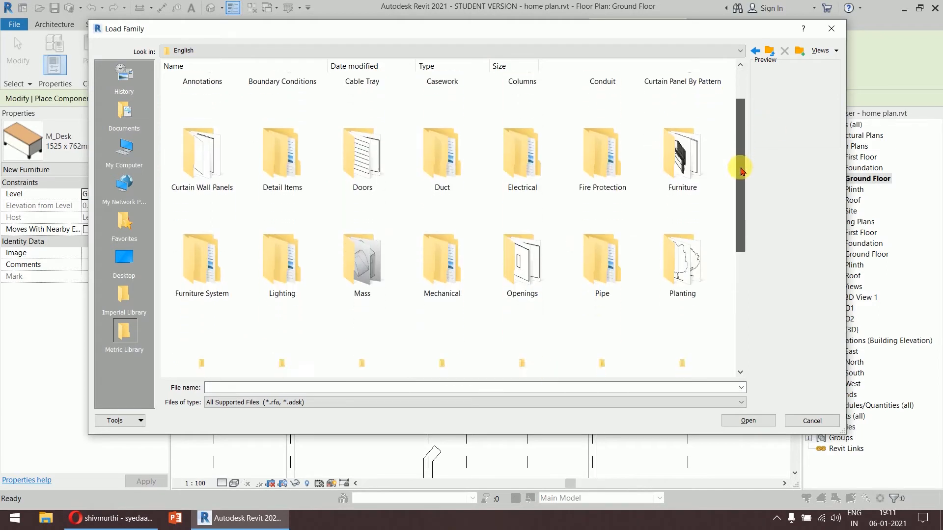
pyautogui.doubleClick(680, 187)
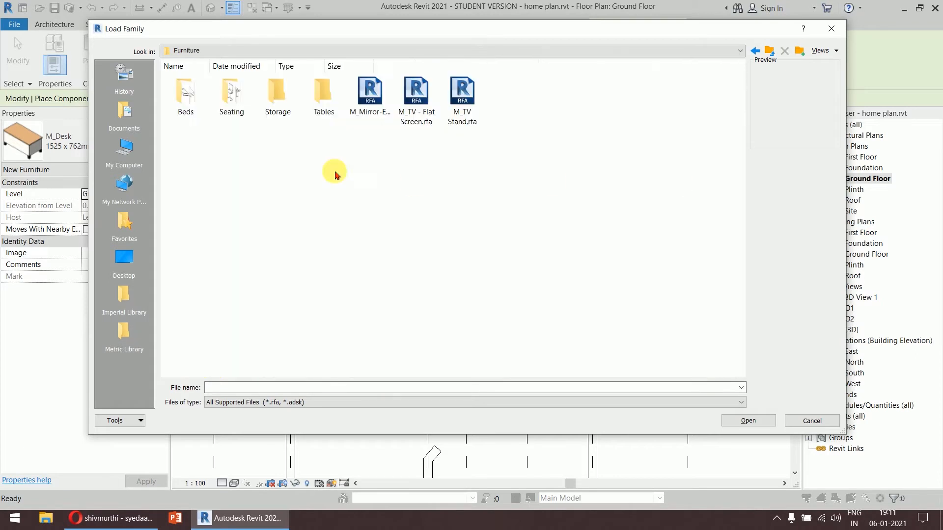
pyautogui.rightClick(249, 144)
pyautogui.moveTo(289, 147)
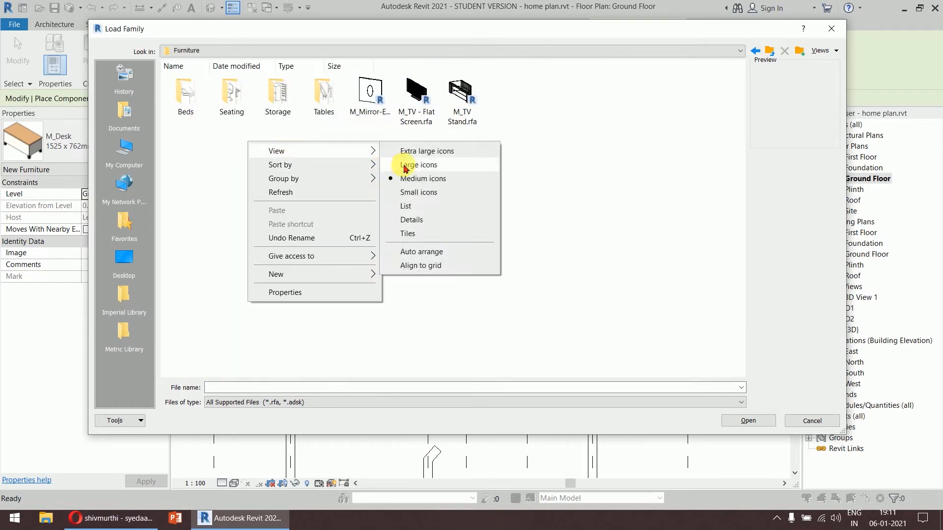
pyautogui.click(405, 167)
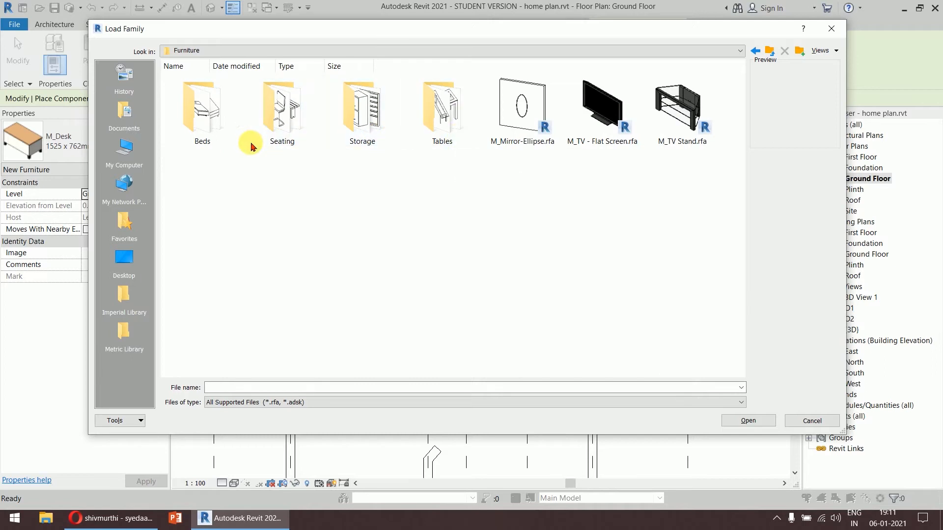
# Load the M_Bed-Box.rfa family from the Beds folder, viewing the bed files as extra large icons.
pyautogui.doubleClick(219, 139)
pyautogui.rightClick(268, 181)
pyautogui.moveTo(294, 182)
pyautogui.click(413, 184)
pyautogui.scroll(-1, 711, 256)
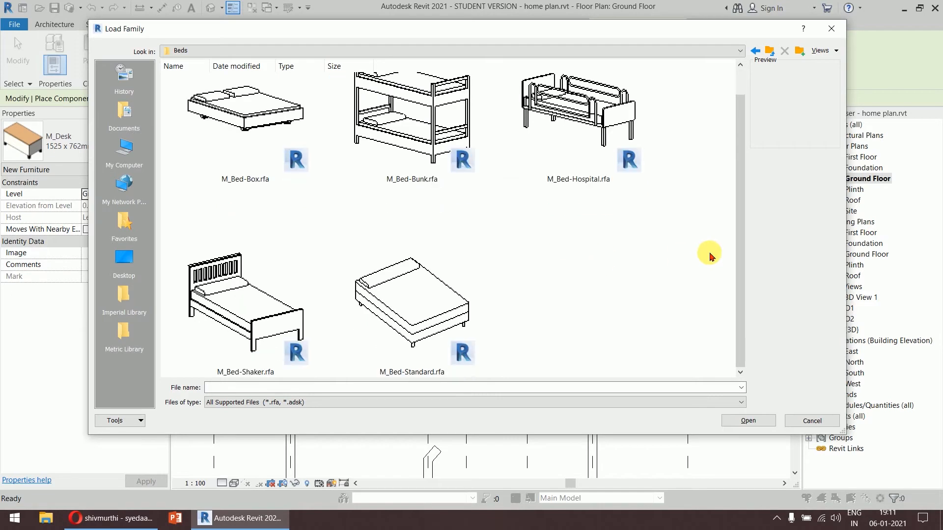
pyautogui.scroll(1, 711, 256)
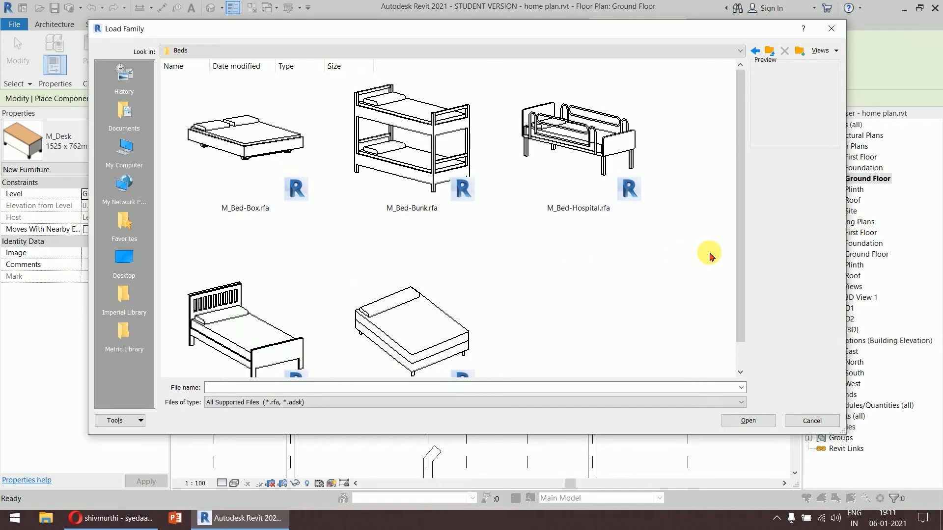
pyautogui.click(232, 155)
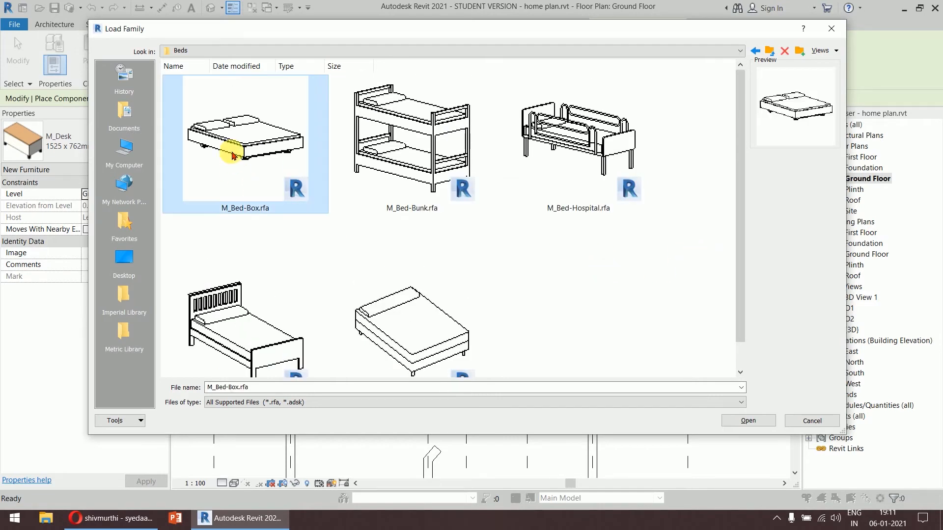
pyautogui.click(754, 423)
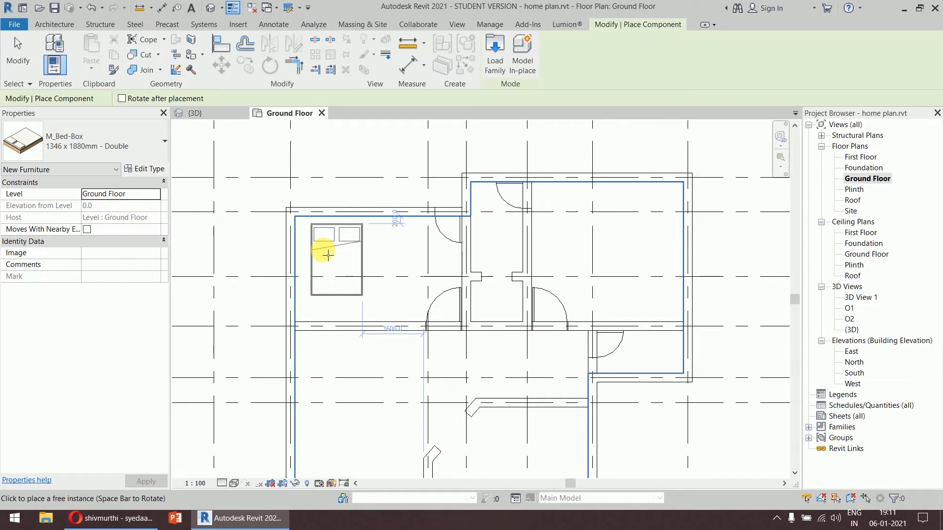
# Examine the bed type's naming, elevation, material and dimension parameters in its type properties.
pyautogui.click(145, 169)
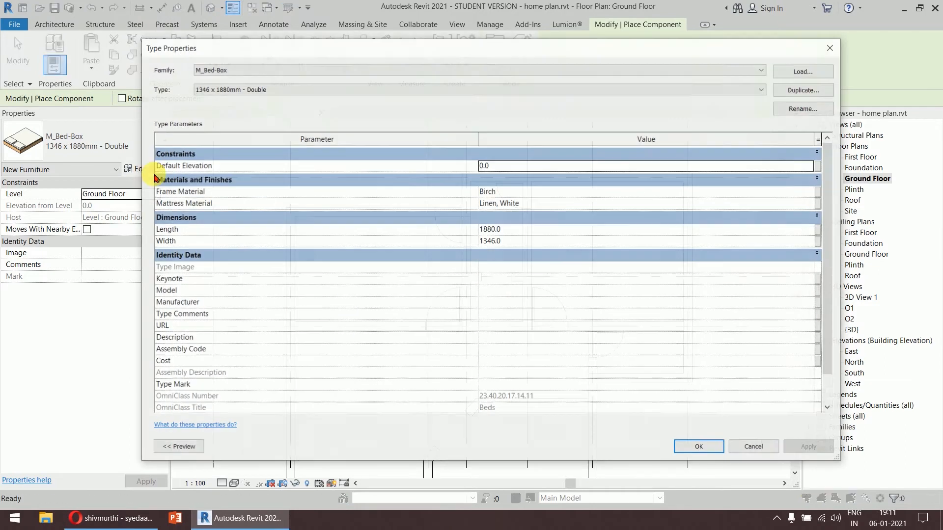
pyautogui.click(819, 89)
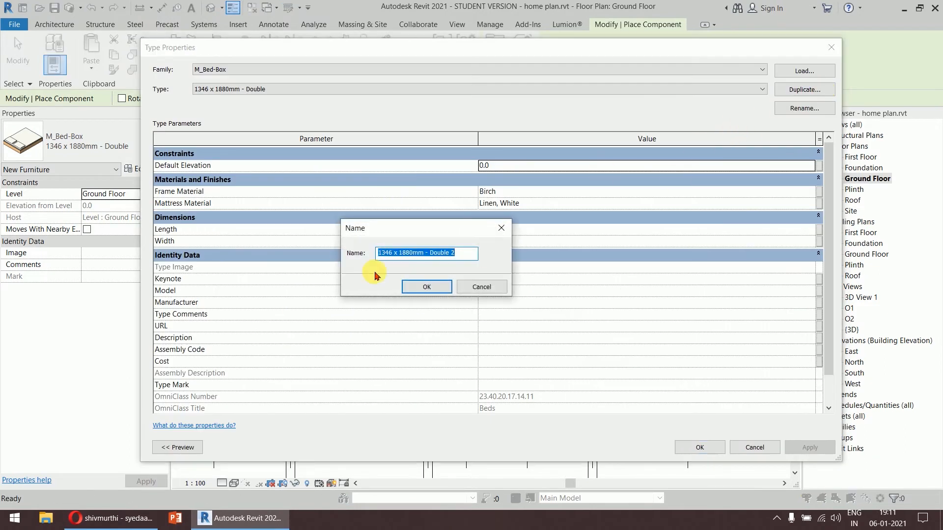
pyautogui.click(481, 288)
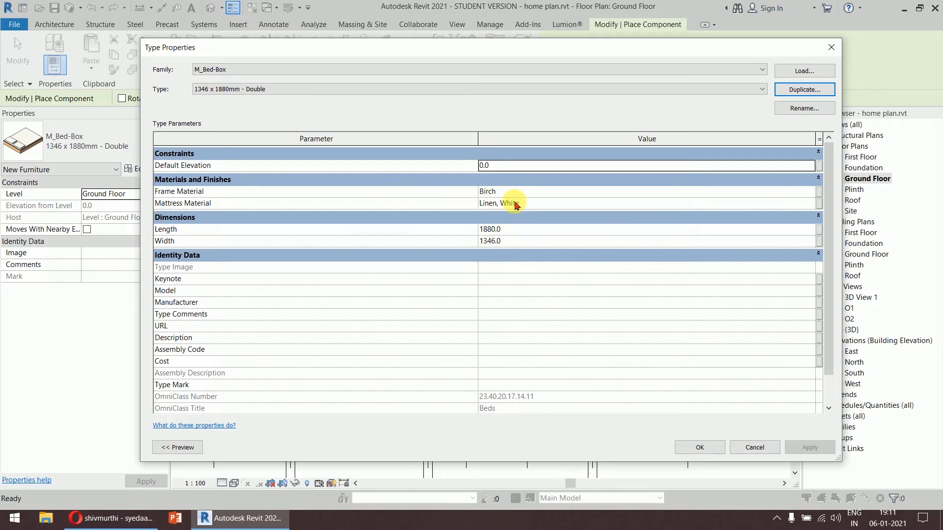
pyautogui.click(519, 168)
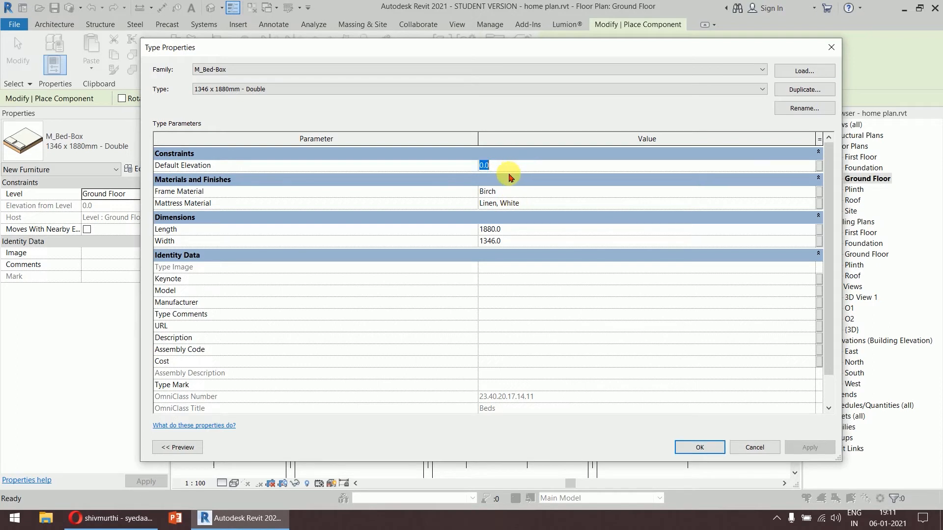
pyautogui.click(511, 175)
pyautogui.click(700, 448)
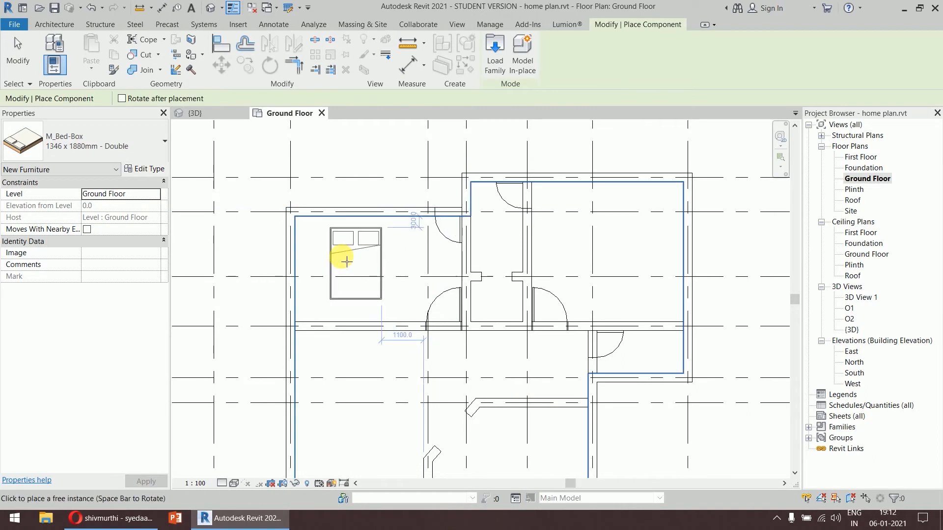
# Try rotating the bed preview in 90-degree turns inside the upper-left bedroom.
pyautogui.scroll(1, 346, 261)
pyautogui.scroll(2, 385, 256)
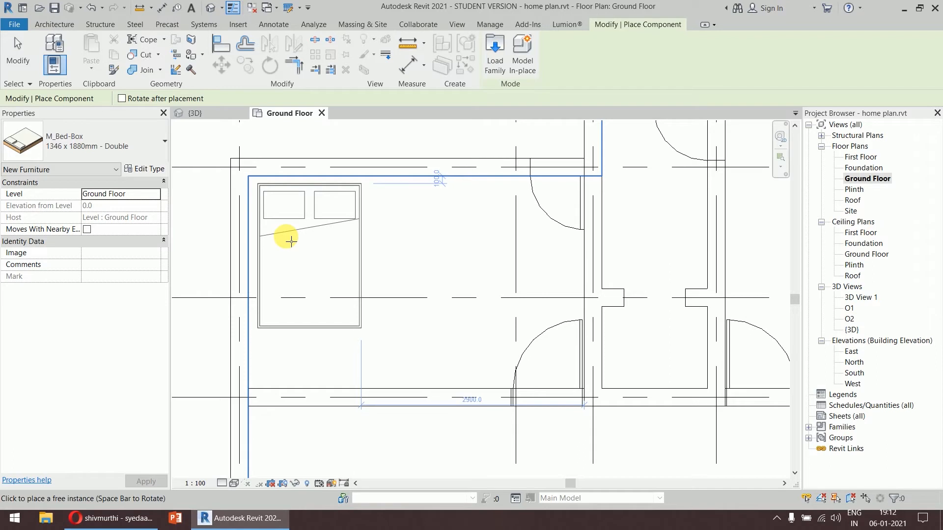
pyautogui.press('space')
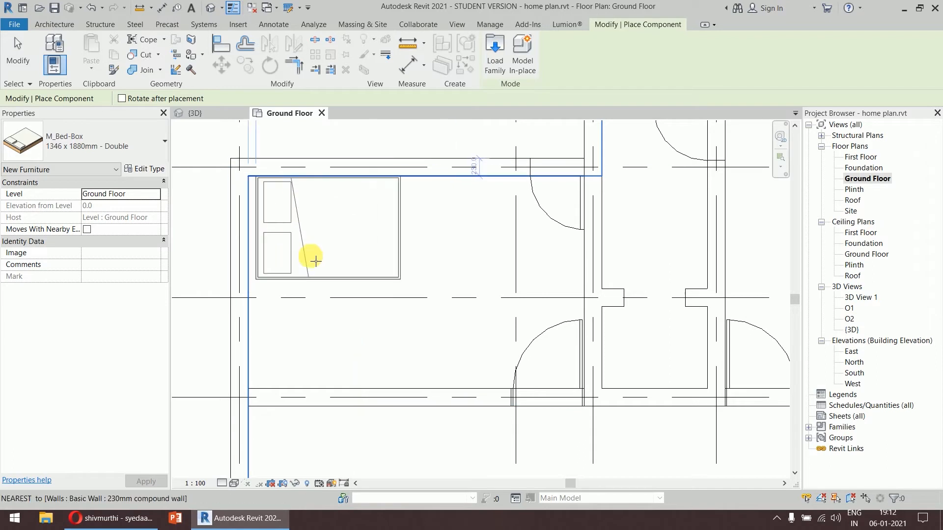
pyautogui.press('space')
pyautogui.press('space')
pyautogui.press('space')
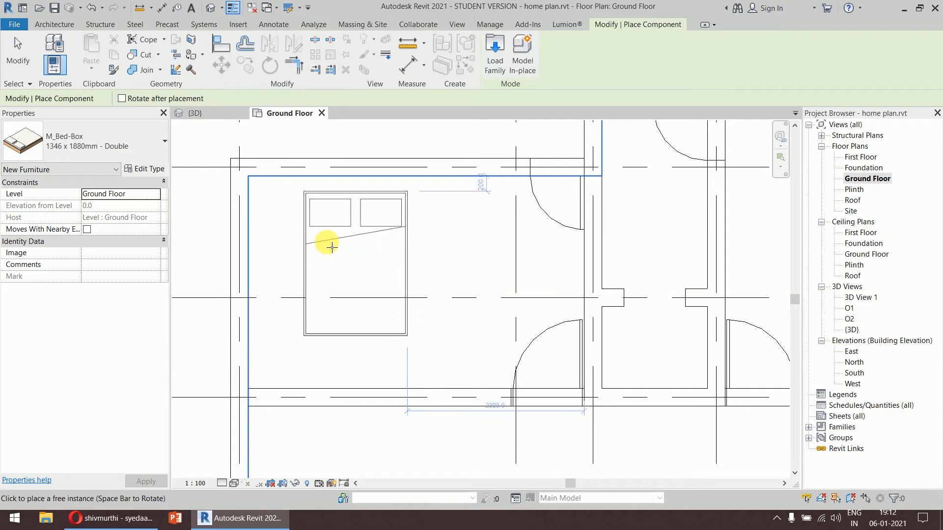
# Try rotating the bed preview in the room with the angled wall ends, including alignment to the diagonal wall.
pyautogui.scroll(-2, 357, 252)
pyautogui.scroll(-2, 357, 252)
pyautogui.moveTo(357, 250); pyautogui.dragTo(335, 146, button='middle')
pyautogui.scroll(5, 434, 321)
pyautogui.scroll(2, 436, 324)
pyautogui.moveTo(436, 324); pyautogui.dragTo(395, 264, button='middle')
pyautogui.press('space')
pyautogui.press('space')
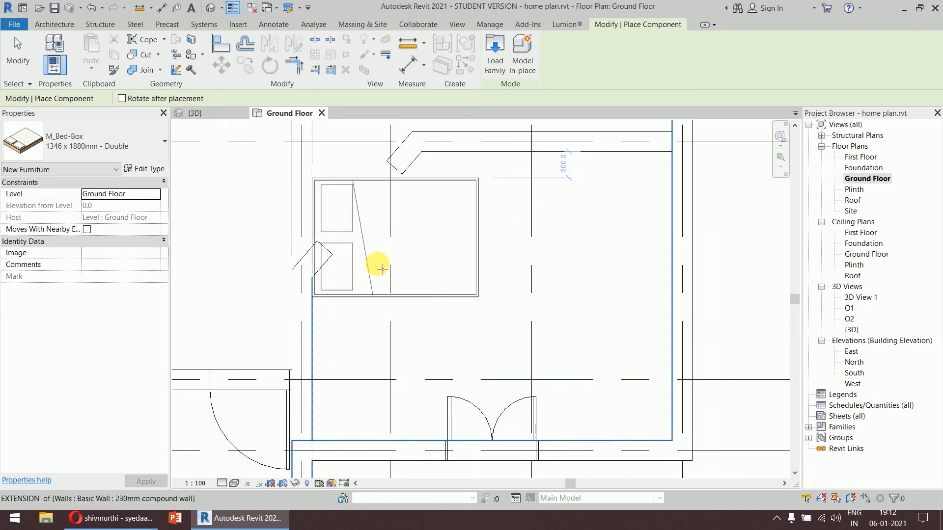
pyautogui.press('space')
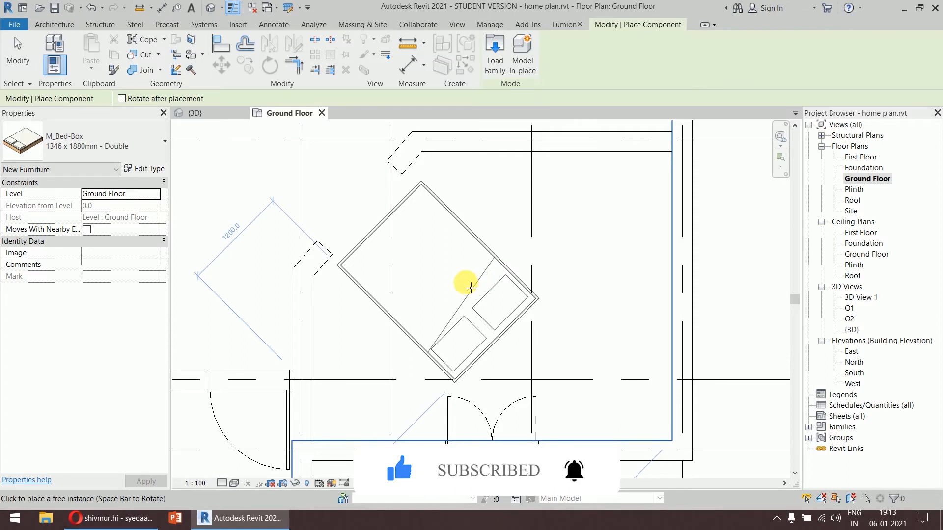
pyautogui.press('space')
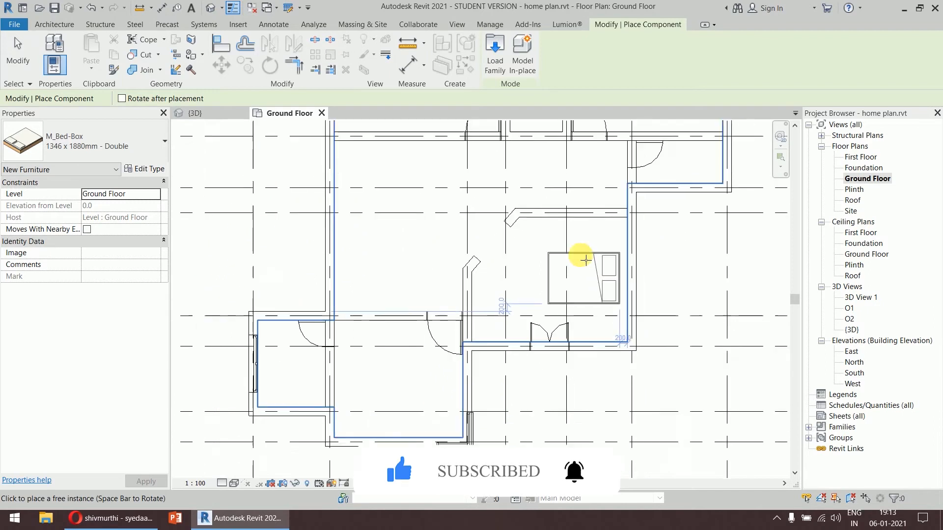
# Place the double bed in the upper-right bedroom's outer corner, with its pillows toward the upper wall, and end placement.
pyautogui.scroll(-3, 491, 245)
pyautogui.scroll(2, 367, 264)
pyautogui.moveTo(367, 264); pyautogui.dragTo(400, 267, button='middle')
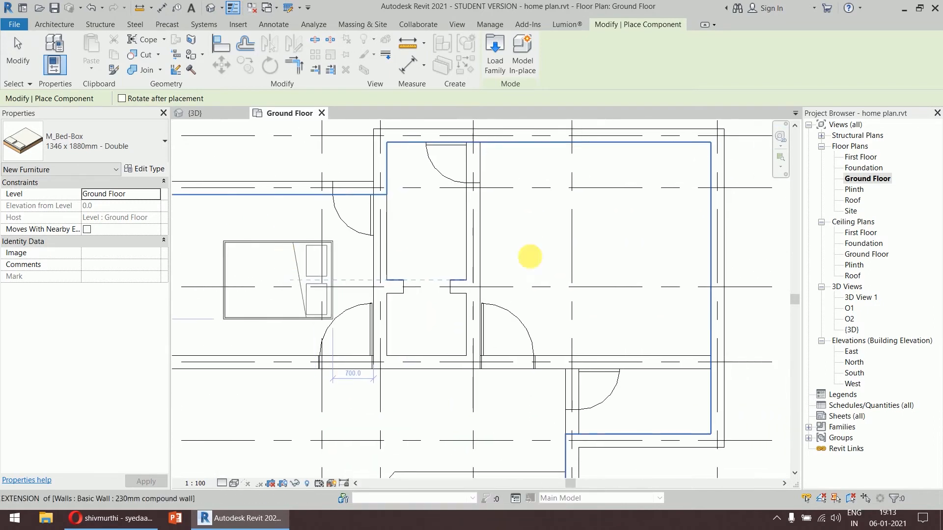
pyautogui.press('space')
pyautogui.press('space')
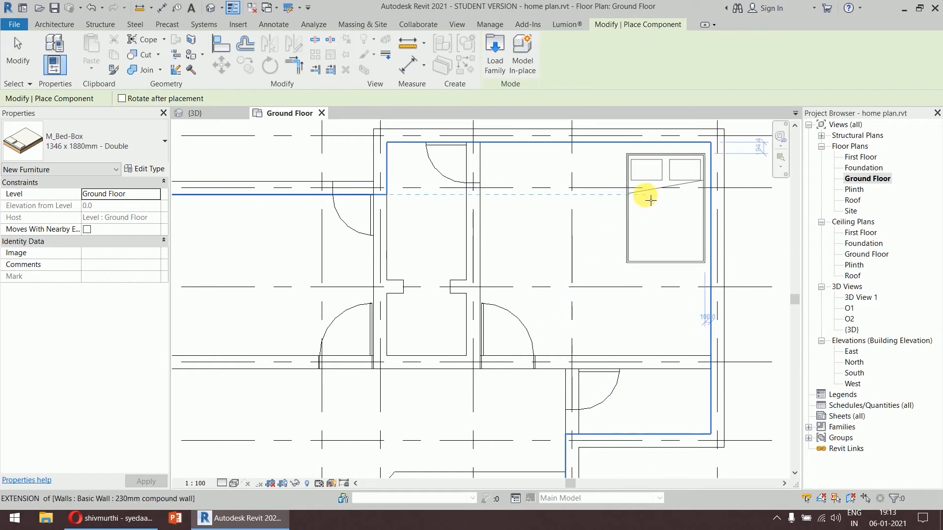
pyautogui.click(651, 200)
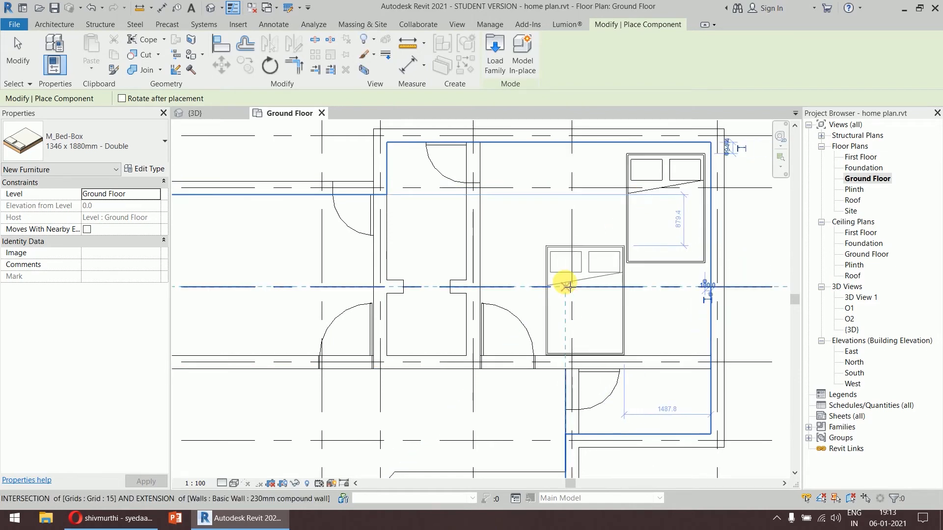
pyautogui.press('Escape')
pyautogui.press('Escape')
# Close the gap between the double bed and the upper wall by editing the bed's temporary dimension so it sits flush.
pyautogui.scroll(-3, 513, 295)
pyautogui.scroll(3, 523, 301)
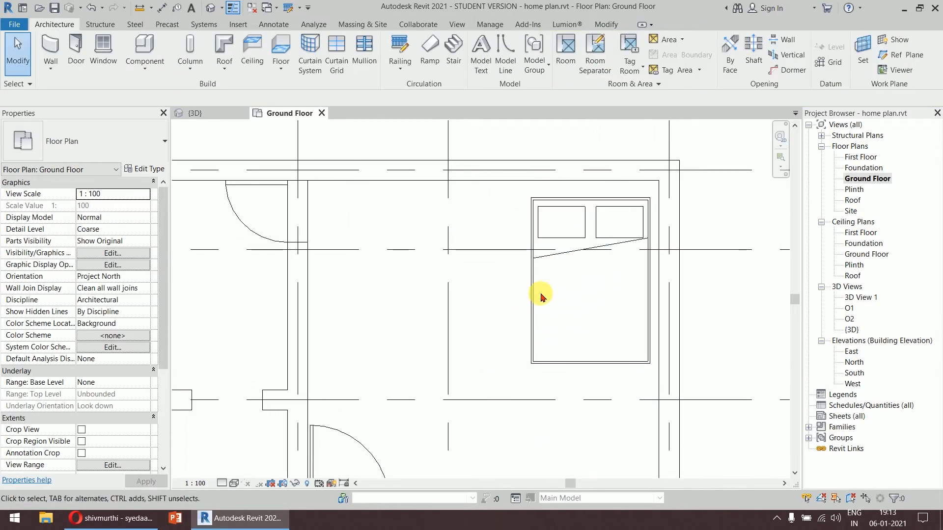
pyautogui.click(532, 295)
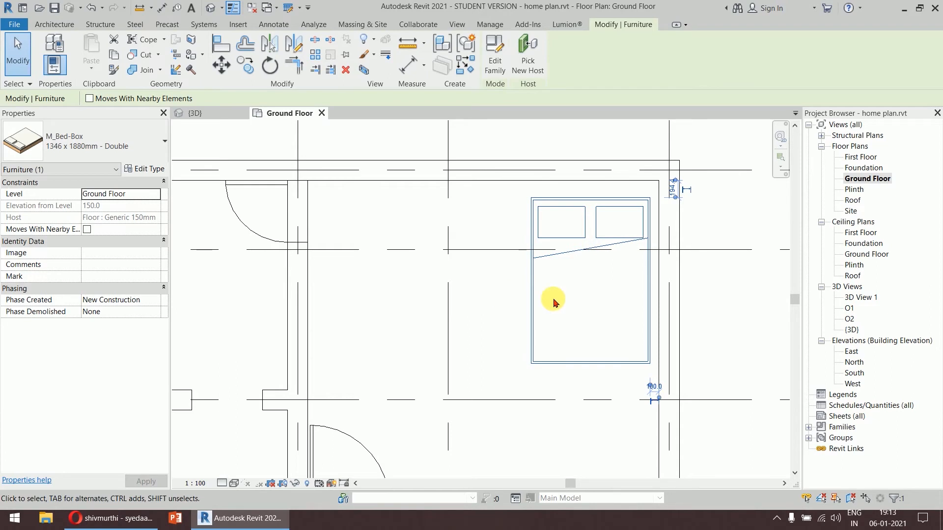
pyautogui.scroll(4, 676, 186)
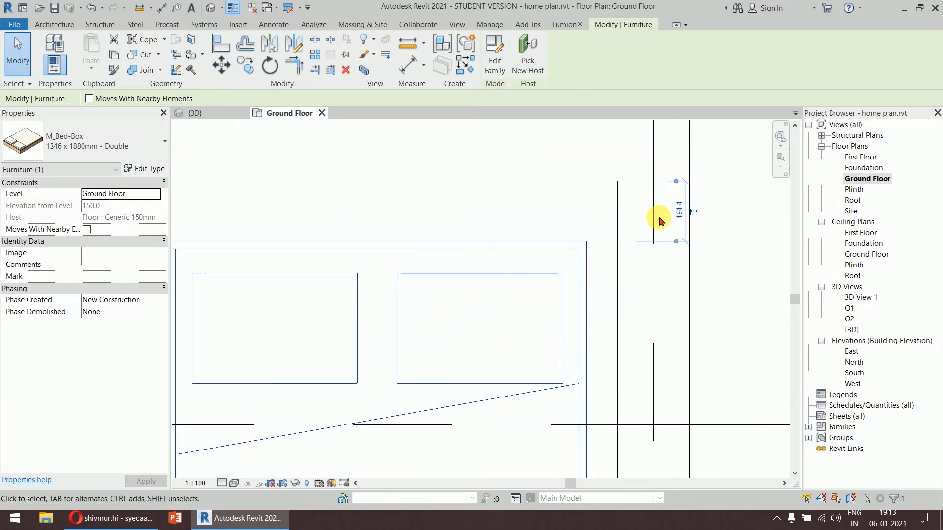
pyautogui.scroll(-1, 661, 216)
pyautogui.click(674, 213)
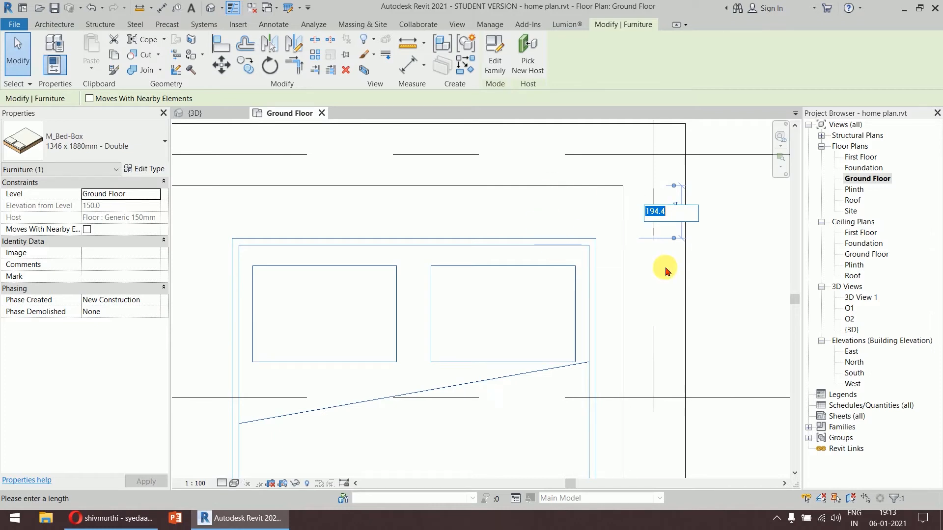
pyautogui.press('Return')
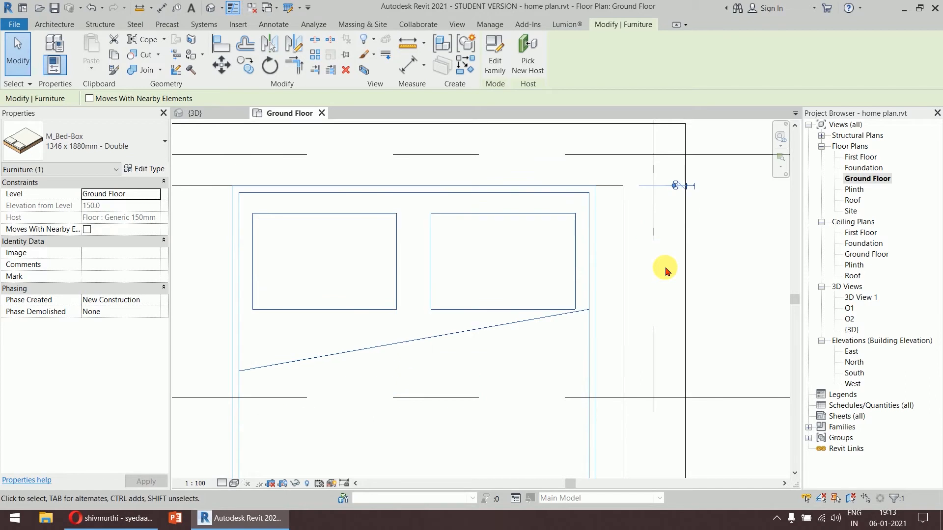
# Set the bed's distance from the outer side wall to 0 and deselect the bed.
pyautogui.scroll(-3, 638, 221)
pyautogui.scroll(4, 558, 330)
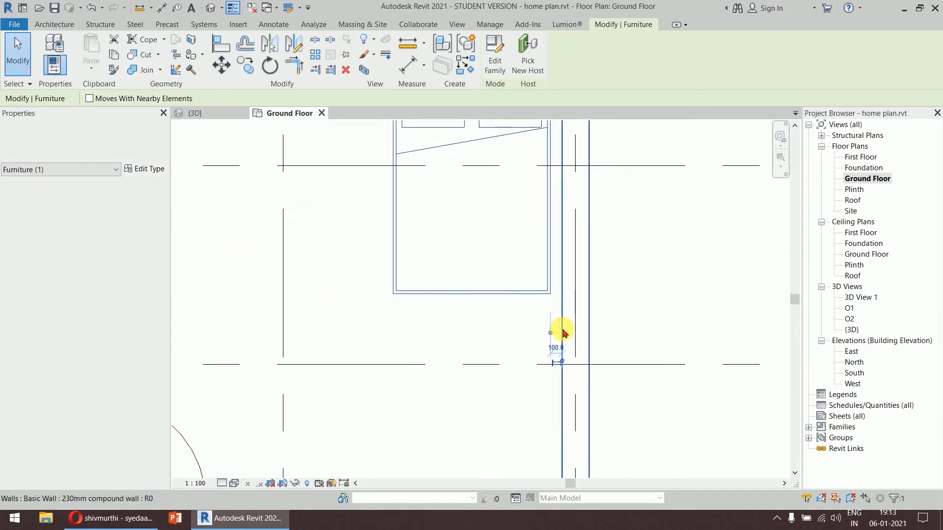
pyautogui.click(554, 366)
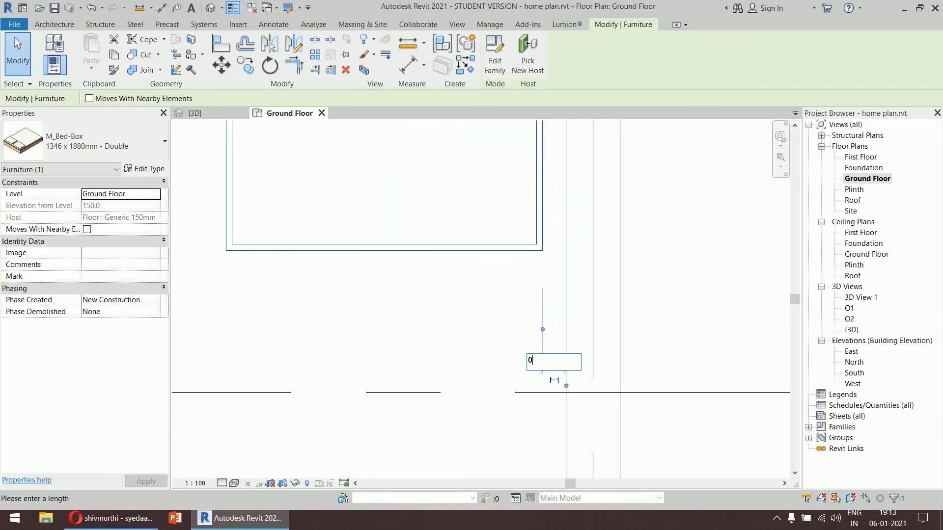
pyautogui.press('Return')
pyautogui.click(670, 269)
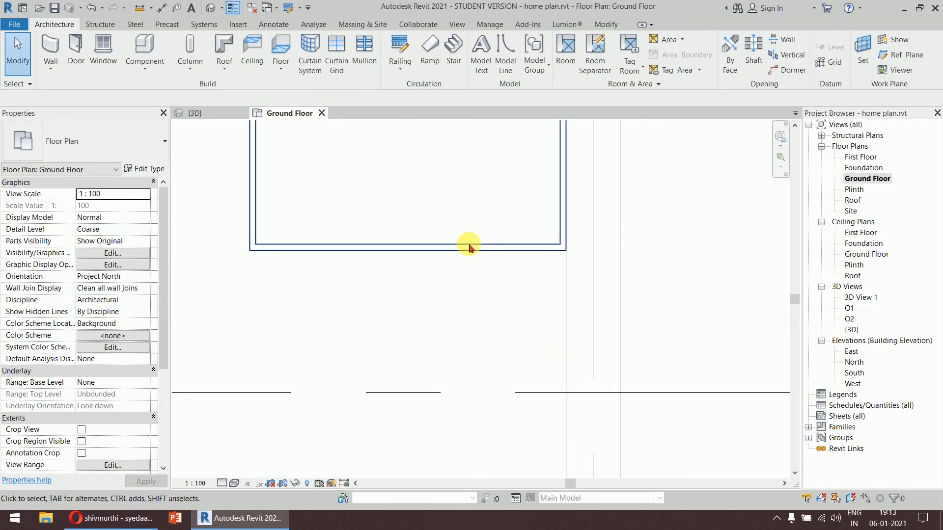
pyautogui.scroll(-5, 617, 238)
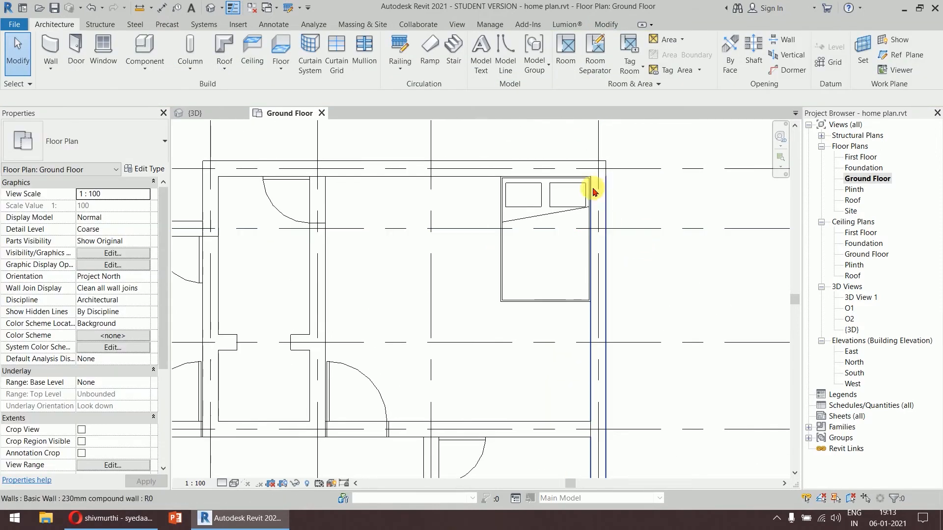
pyautogui.click(539, 195)
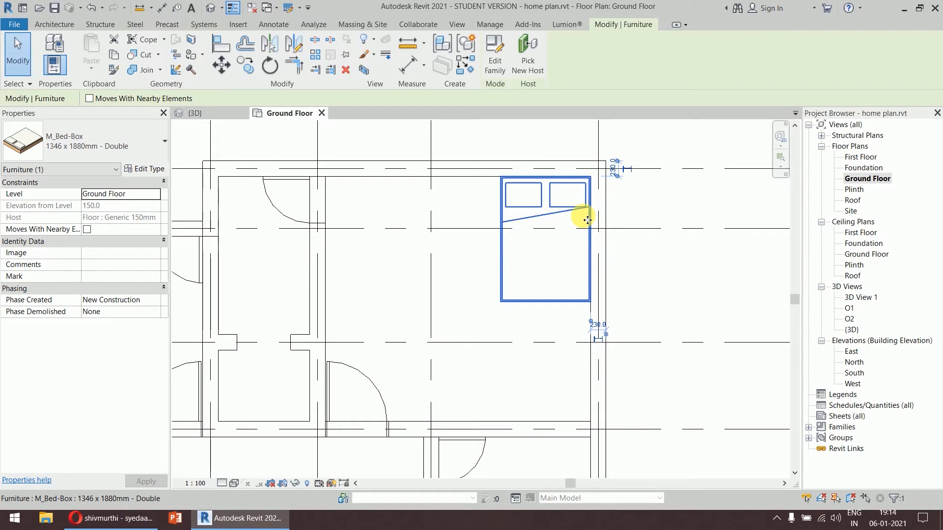
pyautogui.click(663, 285)
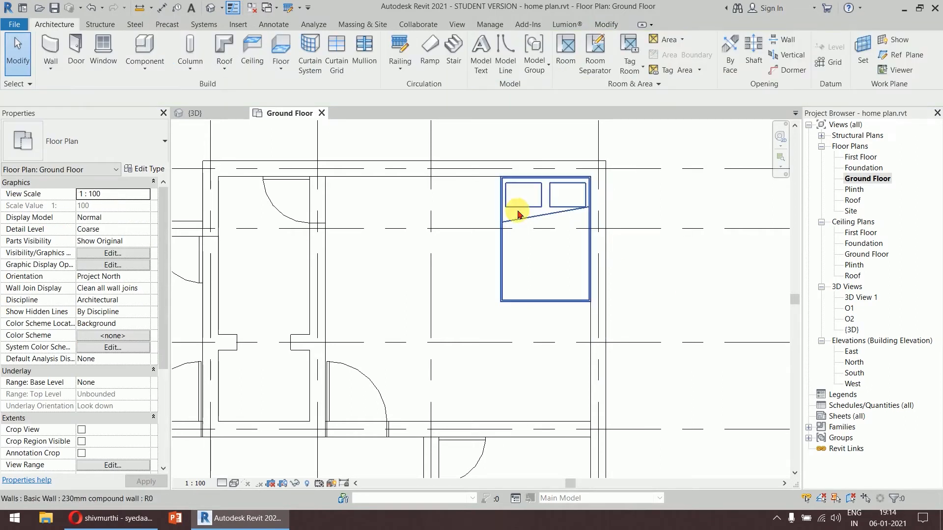
# Load the M_Sofa.rfa family from the Furniture library's Seating folder for component placement, enlarging the file thumbnails to choose it.
pyautogui.click(130, 46)
pyautogui.click(502, 63)
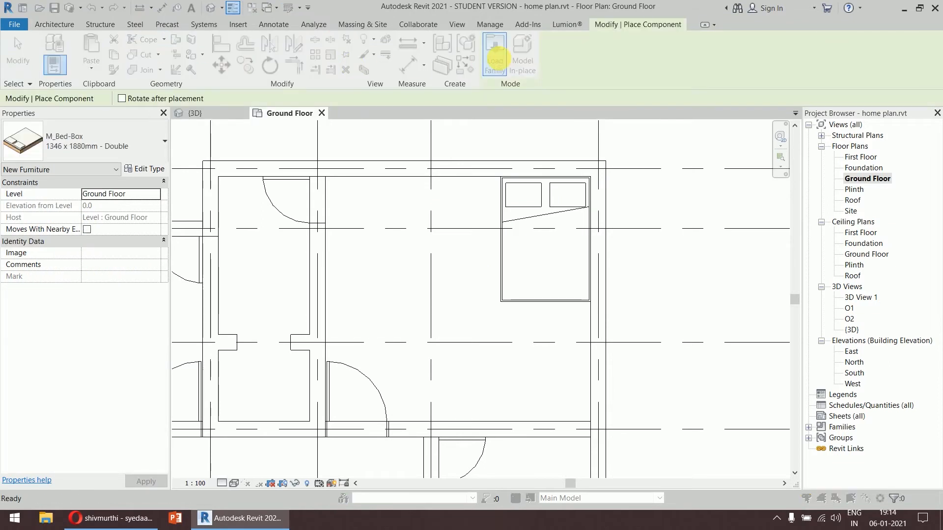
pyautogui.click(770, 52)
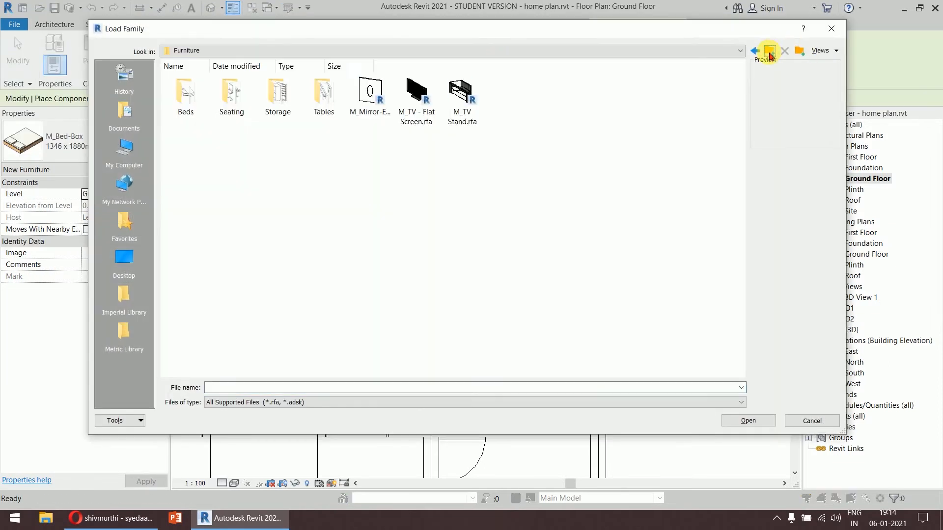
pyautogui.click(237, 111)
pyautogui.doubleClick(236, 111)
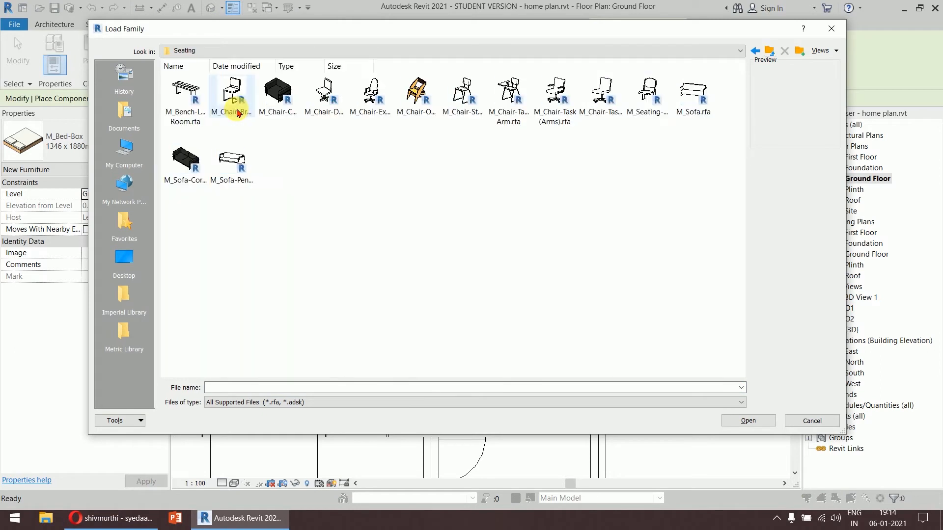
pyautogui.rightClick(369, 169)
pyautogui.moveTo(481, 176)
pyautogui.click(564, 192)
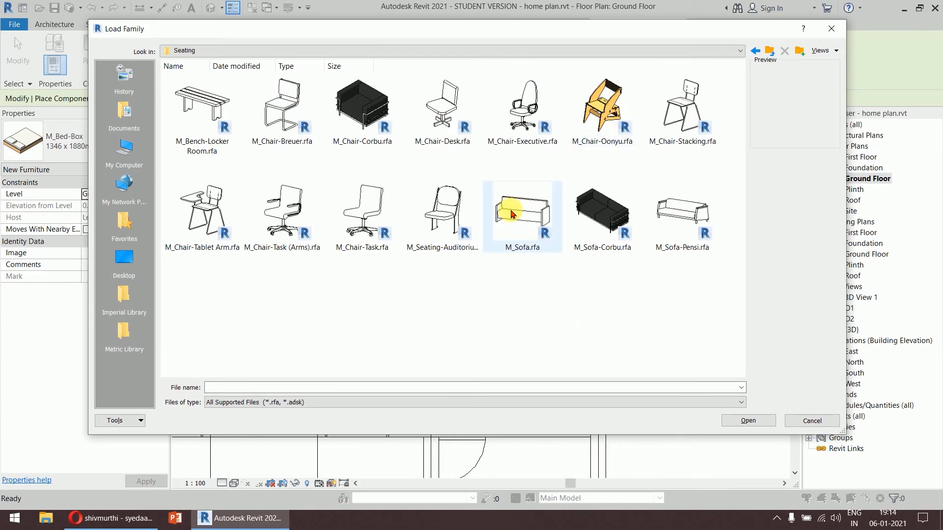
pyautogui.click(511, 226)
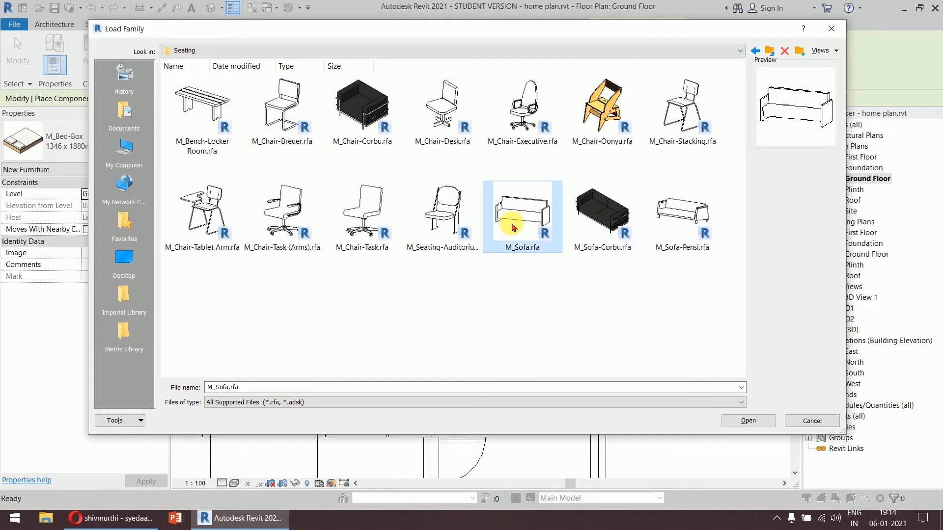
pyautogui.click(742, 423)
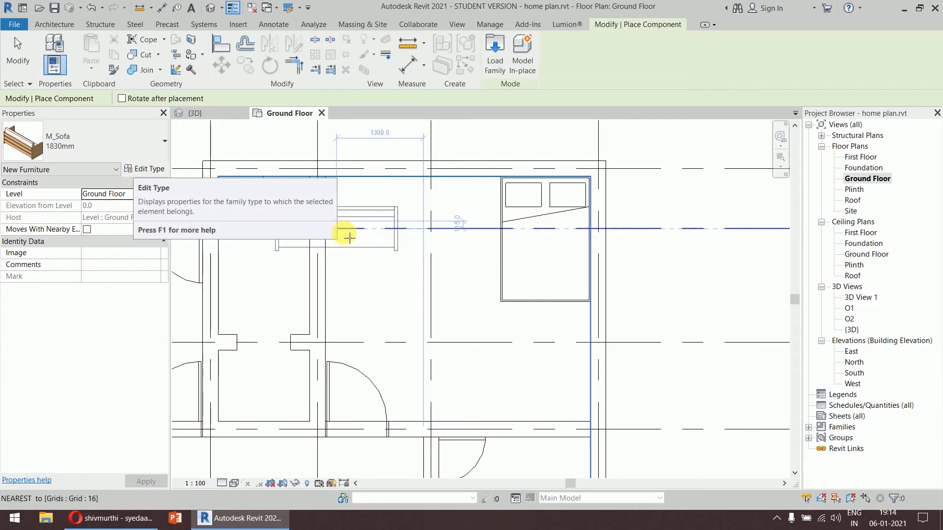
# Place the 1830mm sofa rotated 90 degrees along the bedroom wall opposite the bed, with its backrest toward the wall.
pyautogui.press('space')
pyautogui.scroll(2, 362, 249)
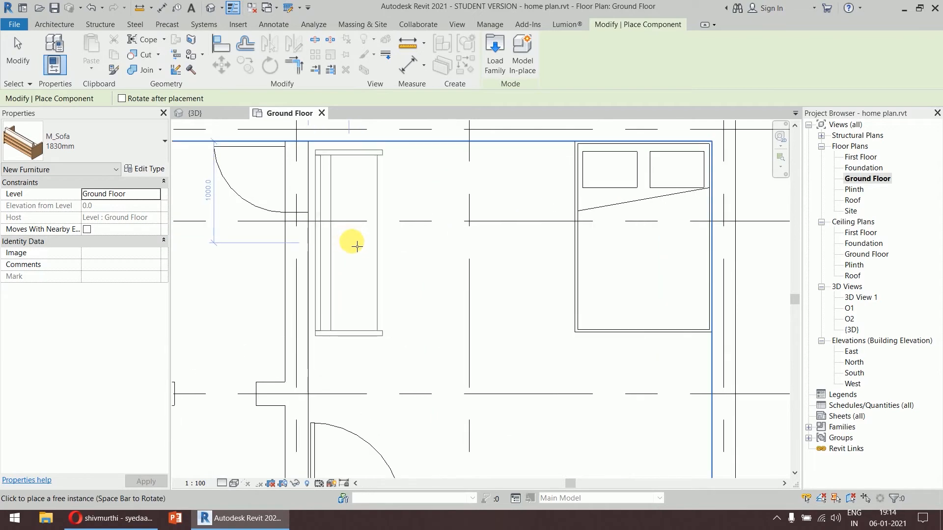
pyautogui.click(356, 246)
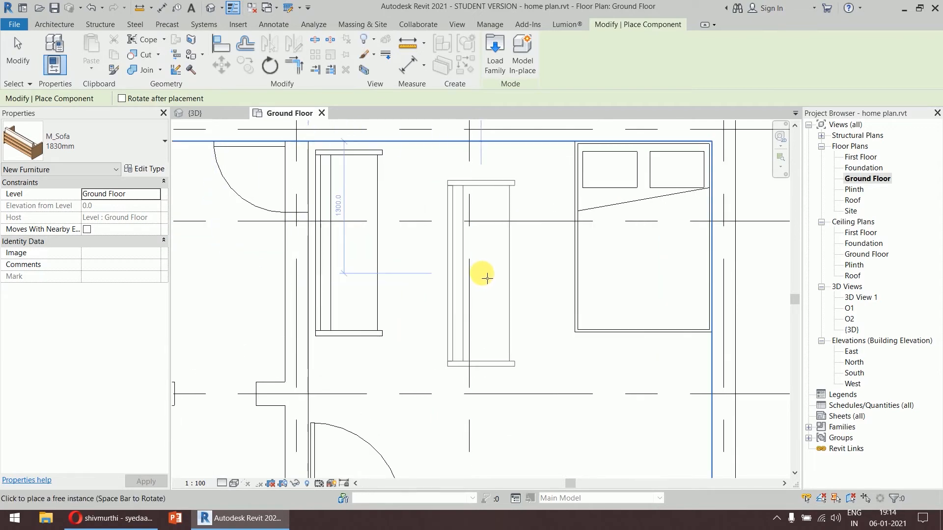
pyautogui.press('Escape')
# Load the M_Table-Dining Oval.rfa family from the Furniture library's Tables folder for component placement.
pyautogui.click(141, 43)
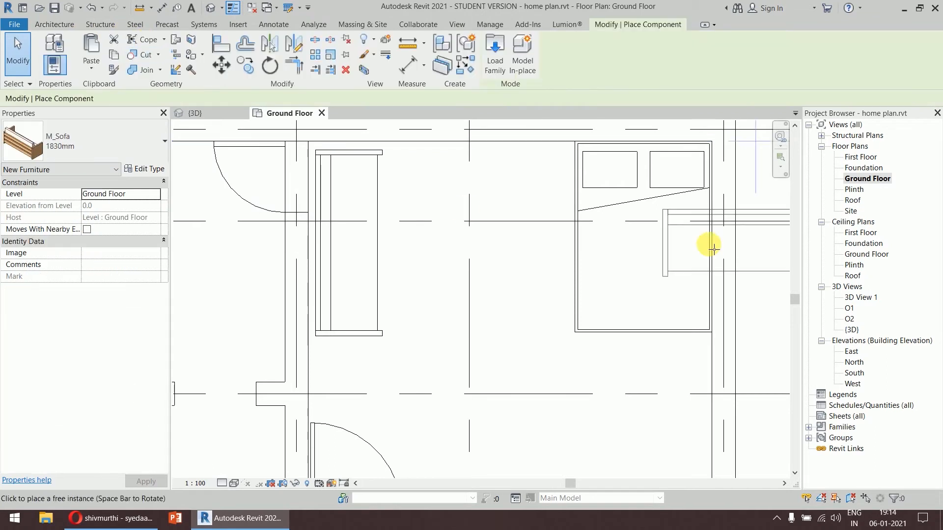
pyautogui.click(495, 58)
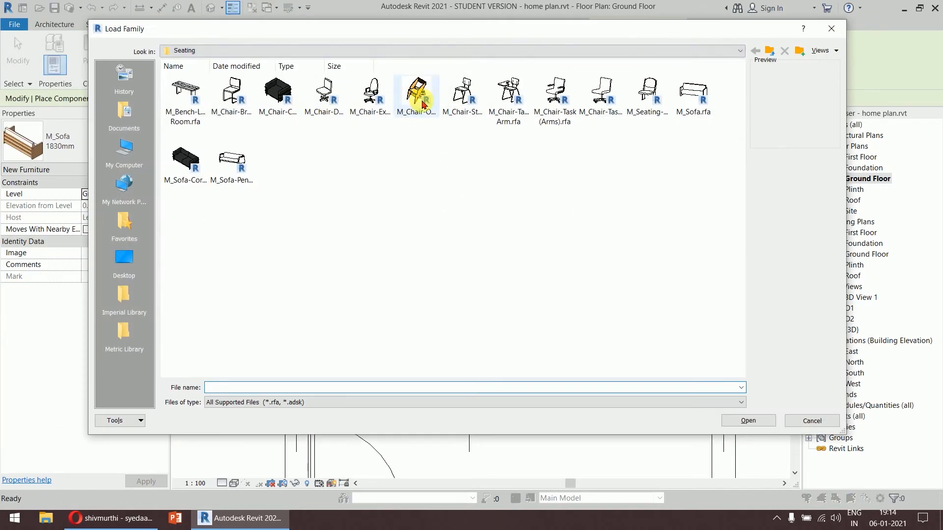
pyautogui.click(769, 51)
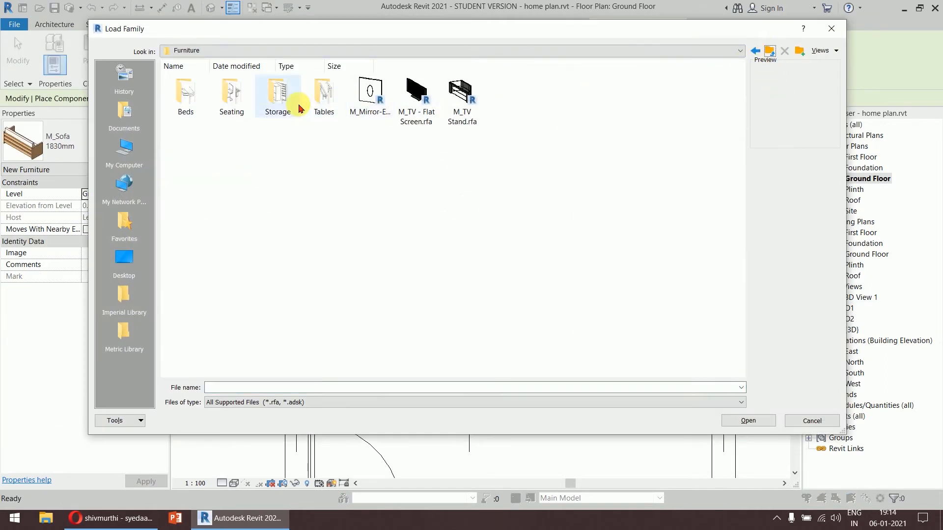
pyautogui.doubleClick(322, 96)
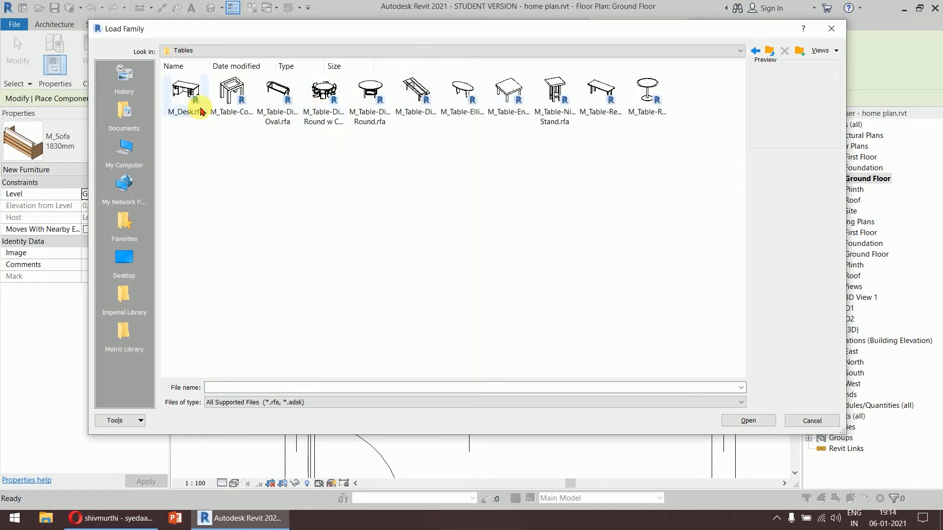
pyautogui.click(410, 106)
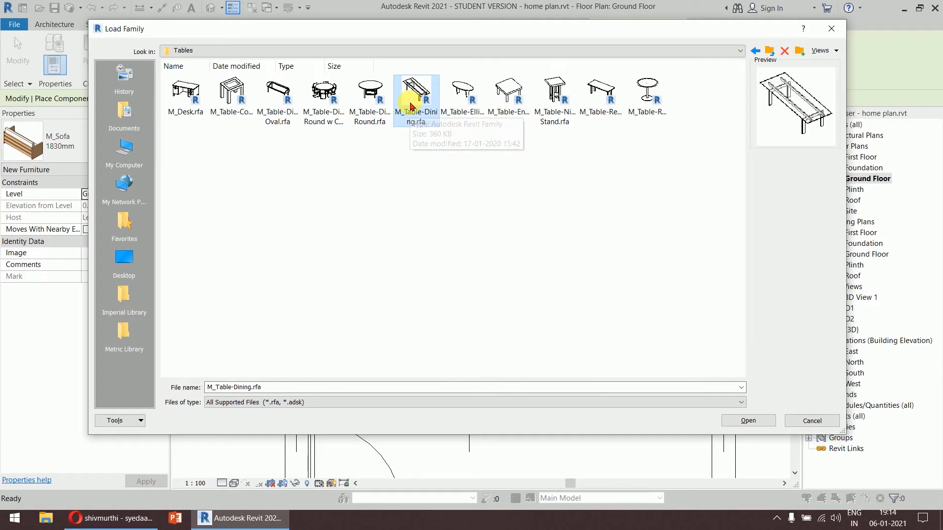
pyautogui.click(278, 105)
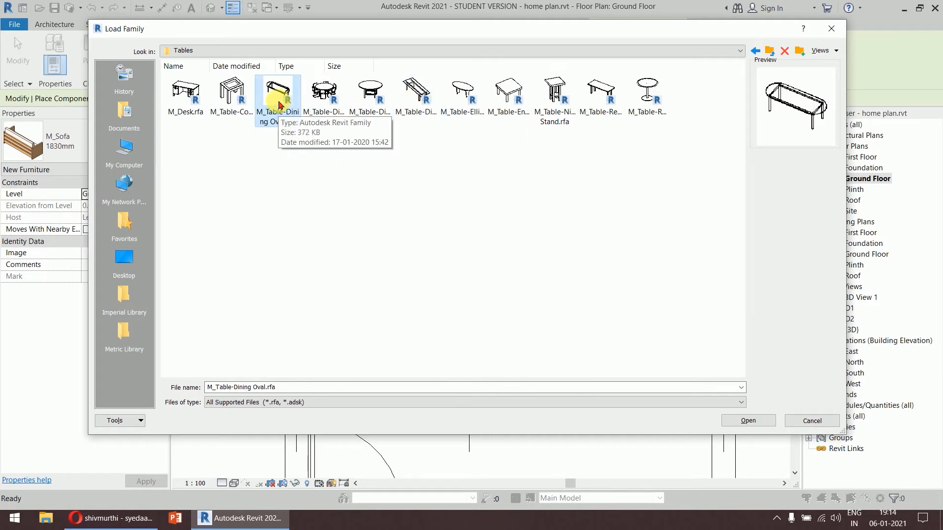
pyautogui.click(734, 421)
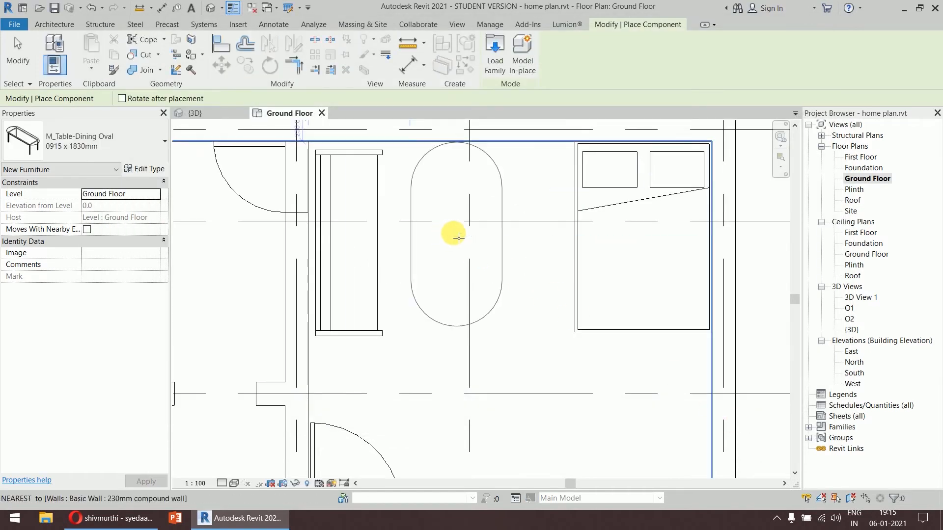
# Place the 0915 x 1830mm oval dining table lengthwise between the sofa and the bed, and check the placed table's and sofa's properties.
pyautogui.click(459, 251)
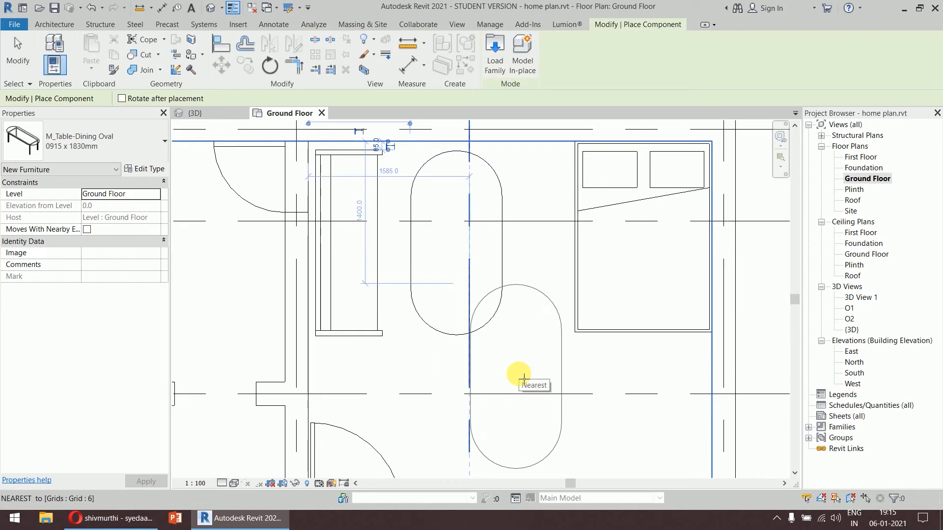
pyautogui.press('Escape')
pyautogui.press('Escape')
pyautogui.click(500, 310)
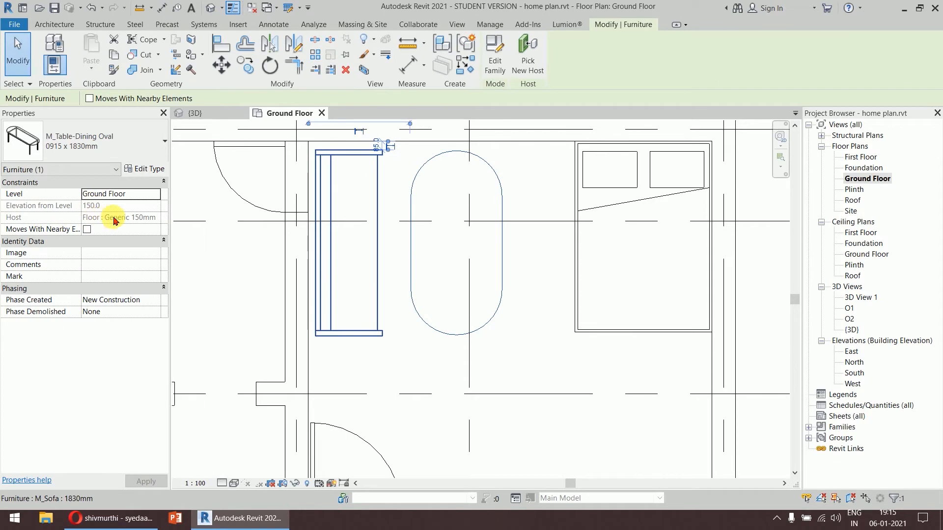
pyautogui.click(511, 354)
pyautogui.click(370, 344)
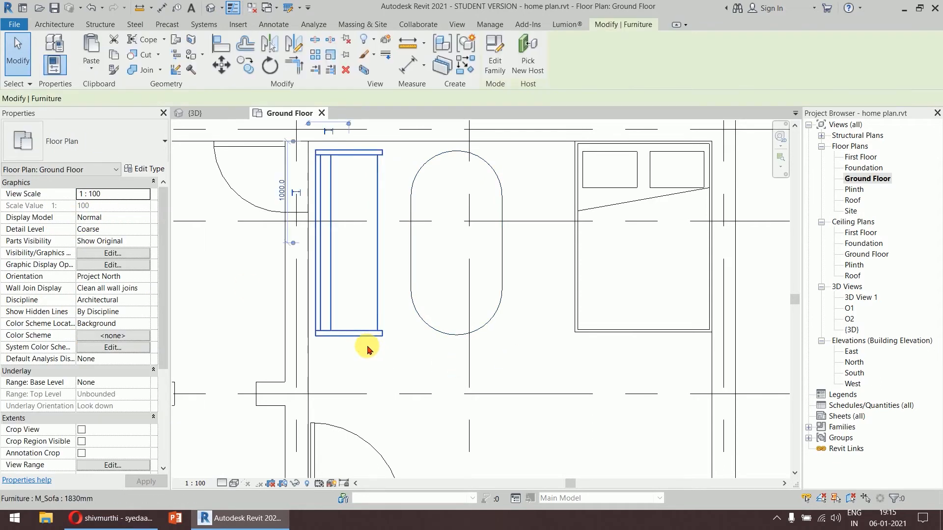
pyautogui.click(531, 366)
# Open the {3D} view and examine the sofa, table and bed in the furnished bedroom from above.
pyautogui.scroll(-5, 530, 366)
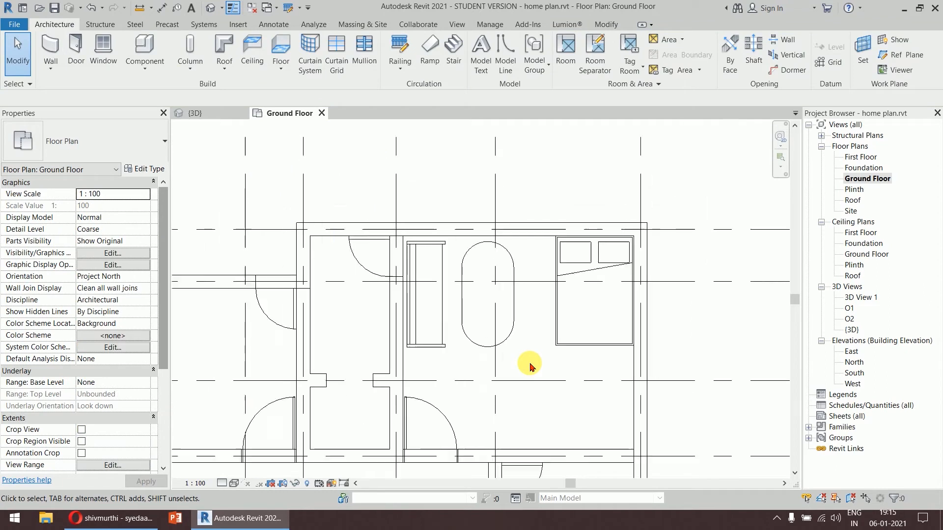
pyautogui.click(209, 117)
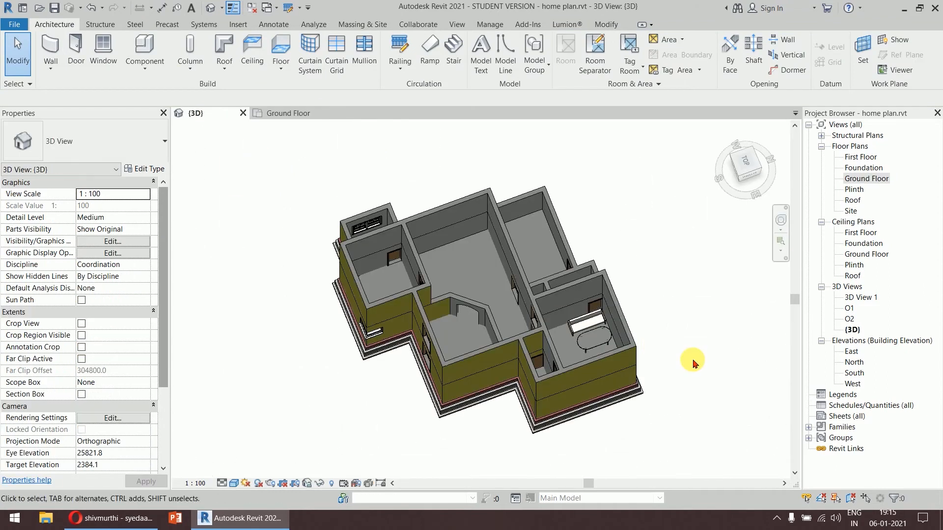
pyautogui.keyDown('shift'); pyautogui.moveTo(658, 362); pyautogui.dragTo(602, 273, button='middle'); pyautogui.keyUp('shift')
pyautogui.scroll(6, 609, 253)
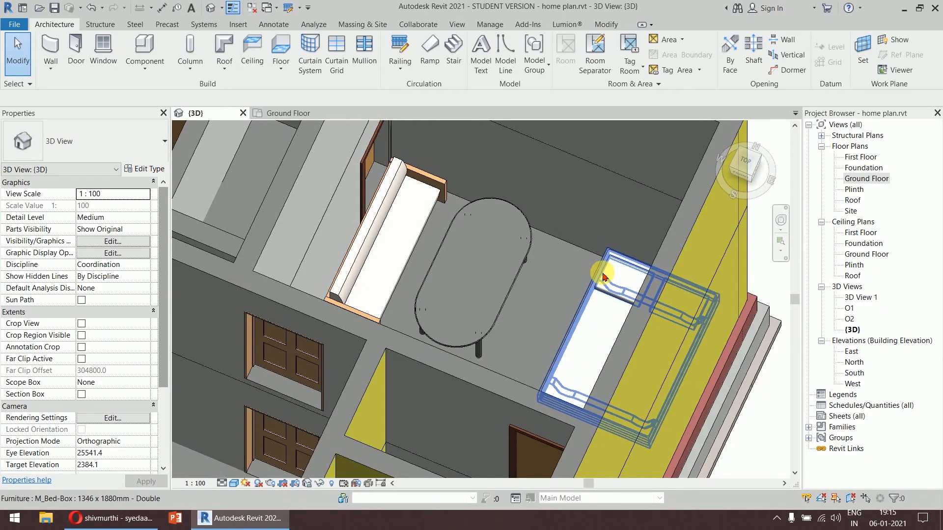
# Switch the 3D view to the Realistic visual style and inspect the furnished rooms and doors from another angle.
pyautogui.click(234, 483)
pyautogui.click(265, 470)
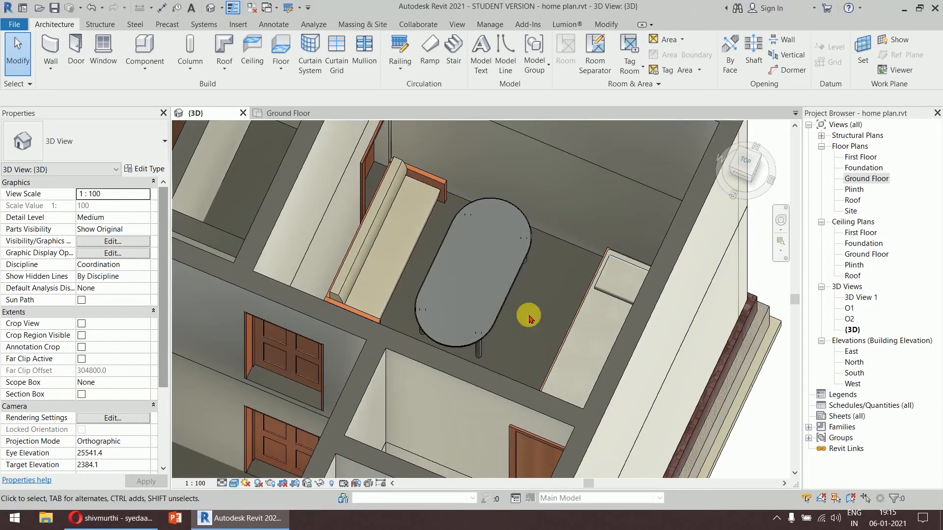
pyautogui.keyDown('shift'); pyautogui.moveTo(593, 295); pyautogui.dragTo(606, 213, button='middle'); pyautogui.keyUp('shift')
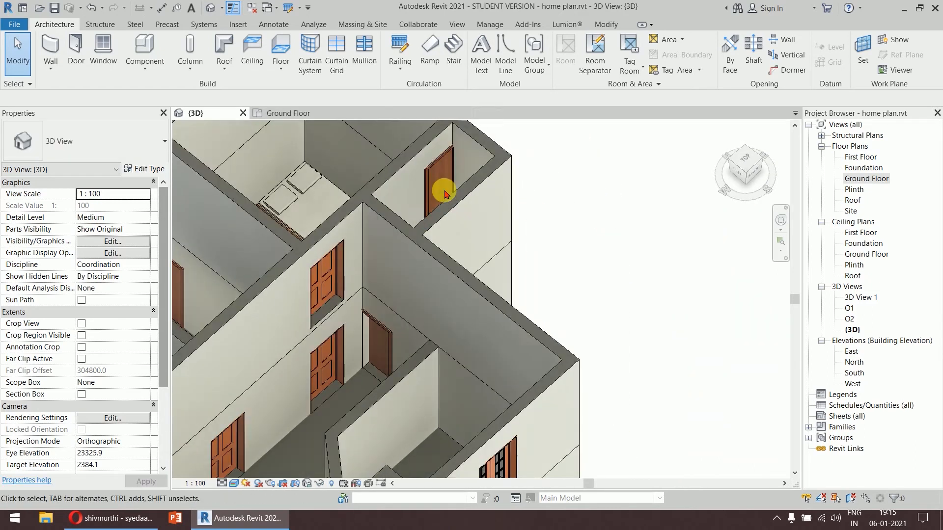
pyautogui.scroll(5, 445, 195)
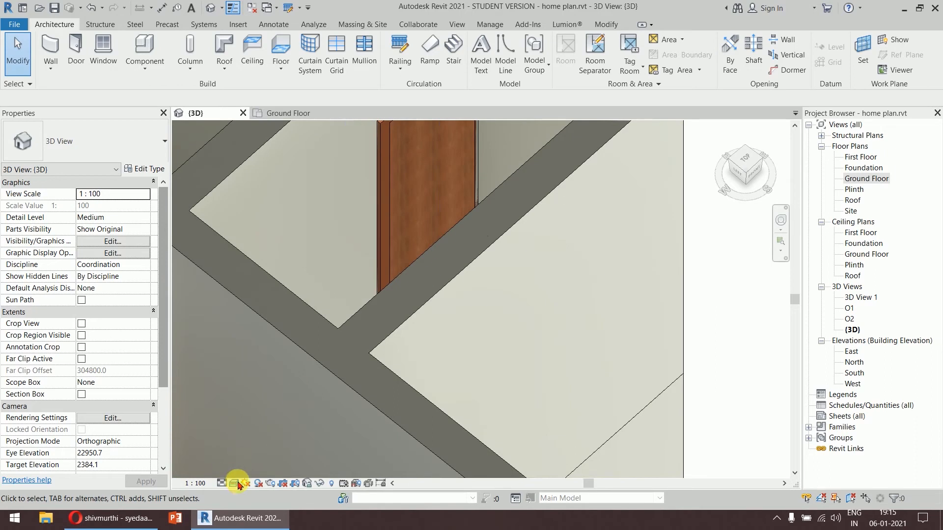
# Switch the 3D view to the Shaded visual style and bring the oval dining table into close view from above.
pyautogui.click(222, 483)
pyautogui.click(250, 443)
pyautogui.scroll(-2, 696, 322)
pyautogui.scroll(-3, 699, 325)
pyautogui.keyDown('shift'); pyautogui.moveTo(631, 270); pyautogui.dragTo(484, 249, button='middle'); pyautogui.keyUp('shift')
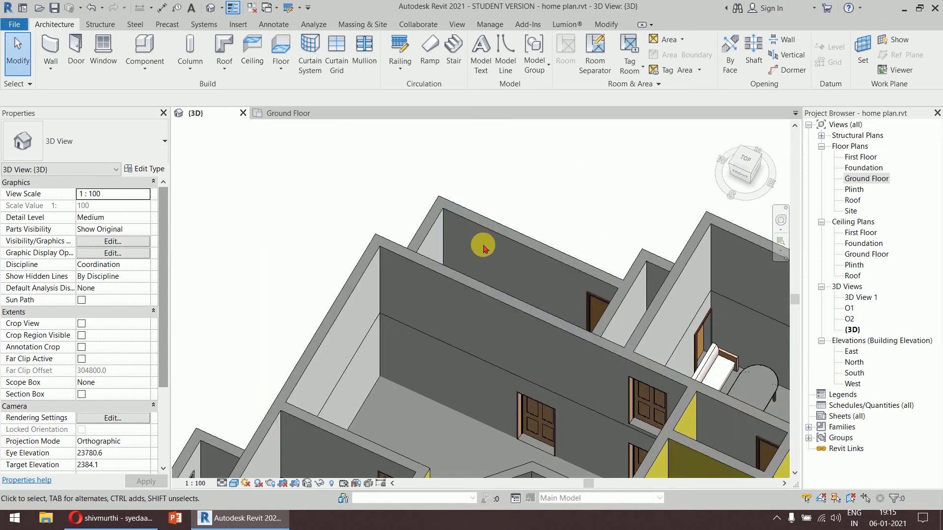
pyautogui.moveTo(564, 322); pyautogui.dragTo(420, 183, button='middle')
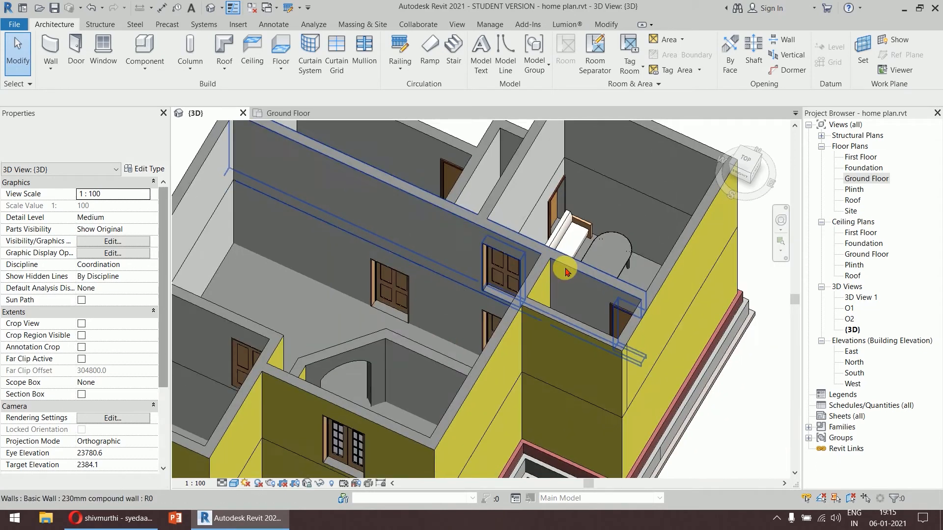
pyautogui.keyDown('shift'); pyautogui.moveTo(564, 269); pyautogui.dragTo(560, 322, button='middle'); pyautogui.keyUp('shift')
pyautogui.scroll(3, 622, 250)
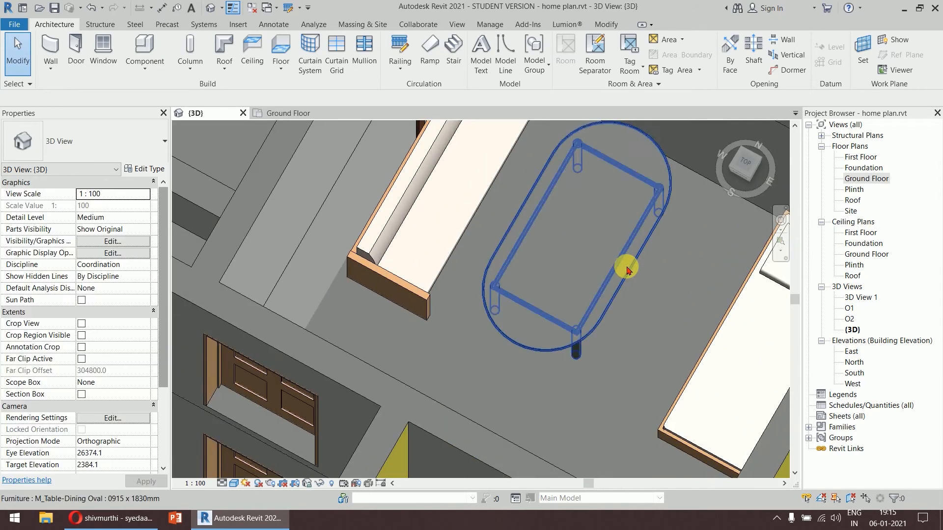
# Inspect the oval dining table's type properties, including its Top Material setting, without changing anything.
pyautogui.click(627, 269)
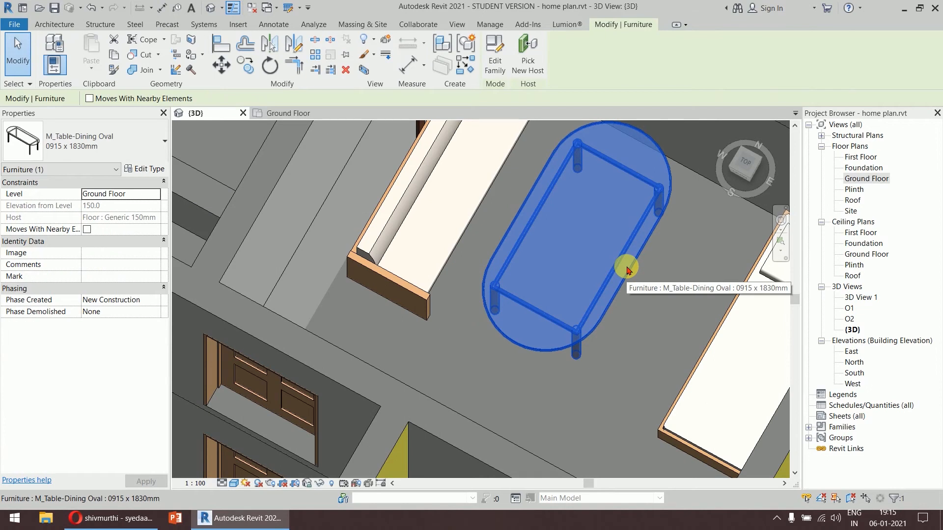
pyautogui.click(143, 169)
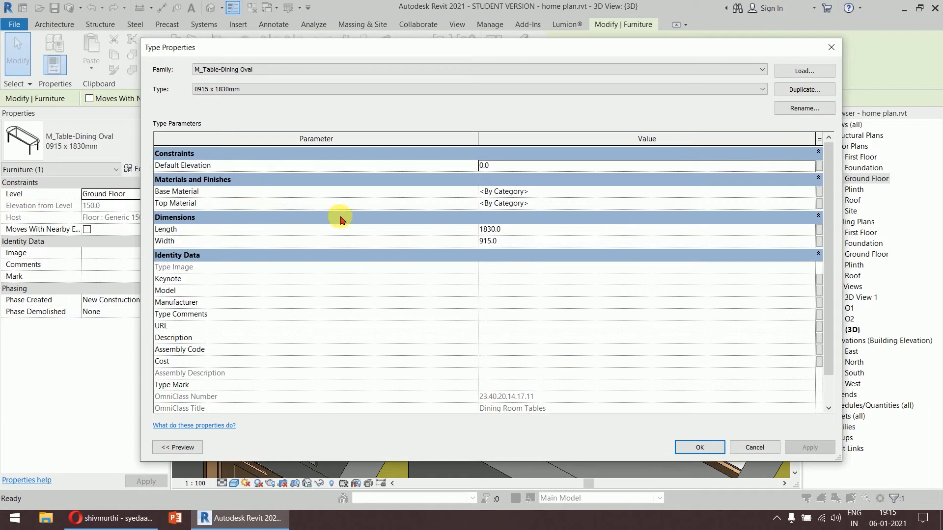
pyautogui.click(551, 205)
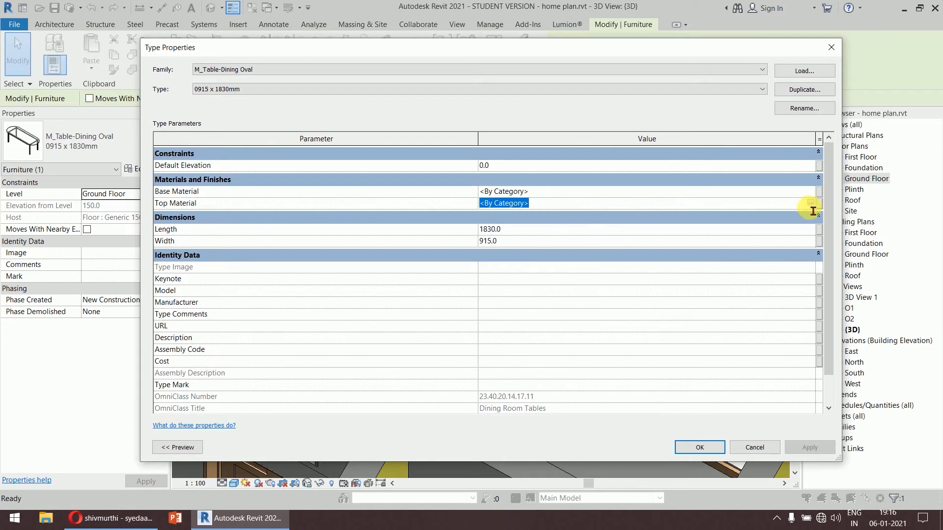
pyautogui.click(829, 54)
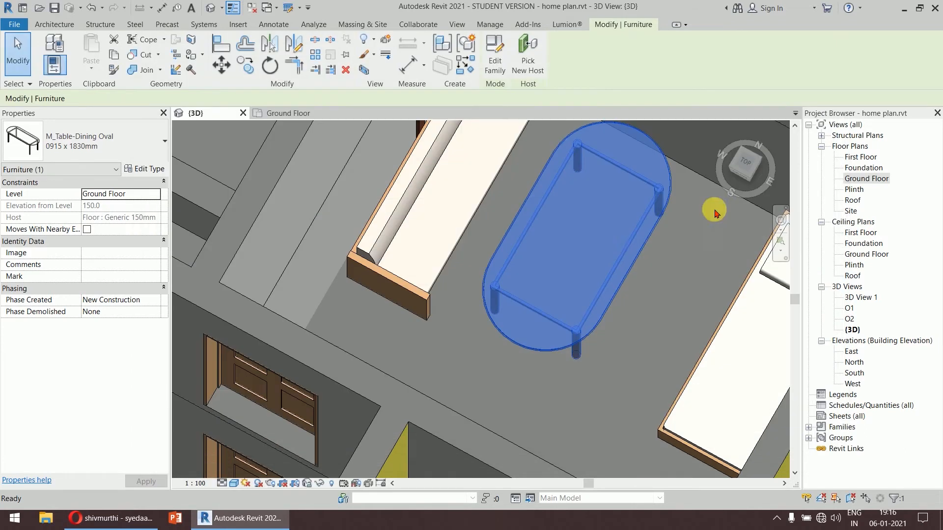
pyautogui.click(653, 331)
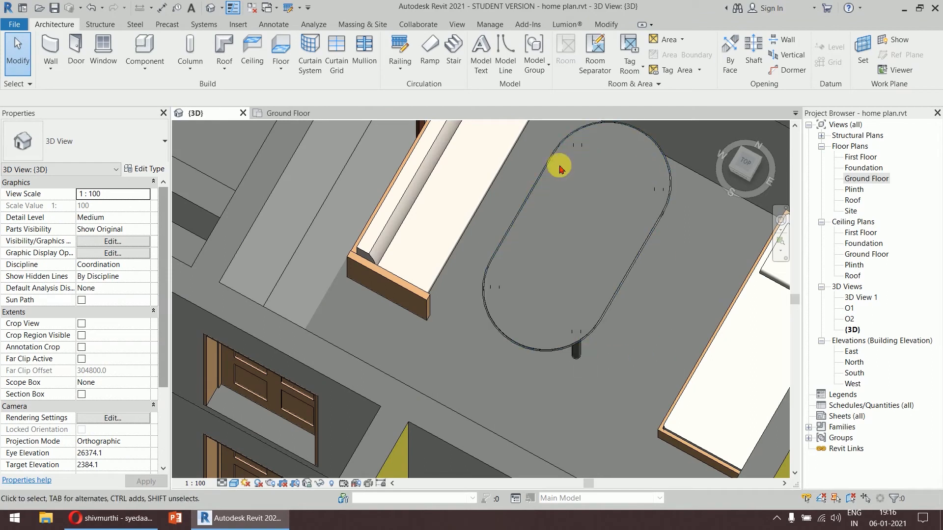
# Open the material selection for the oval dining table type's Top Material and look through the project materials.
pyautogui.click(629, 265)
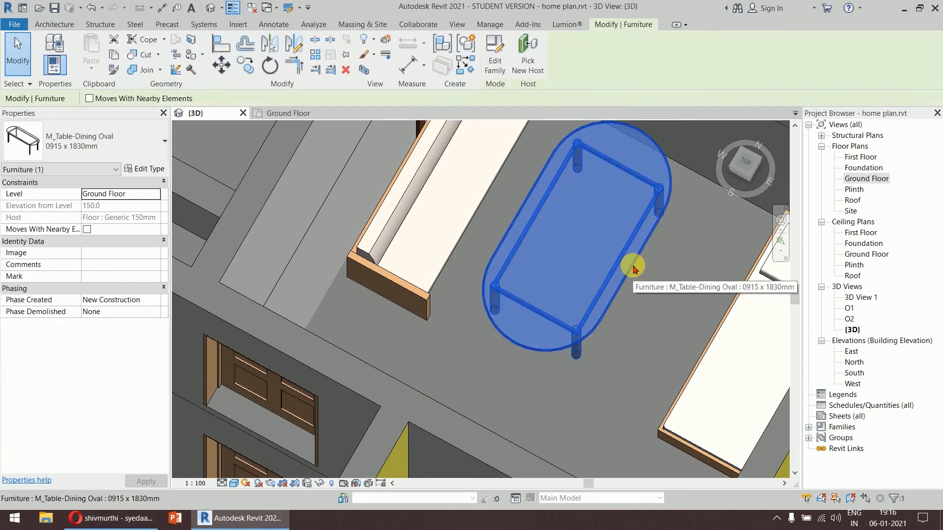
pyautogui.click(159, 175)
pyautogui.click(687, 204)
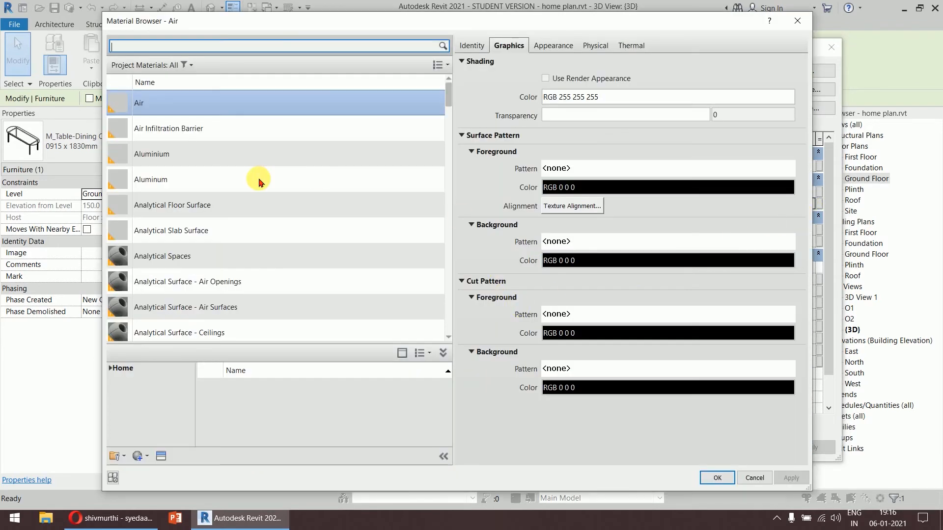
pyautogui.scroll(-15, 296, 149)
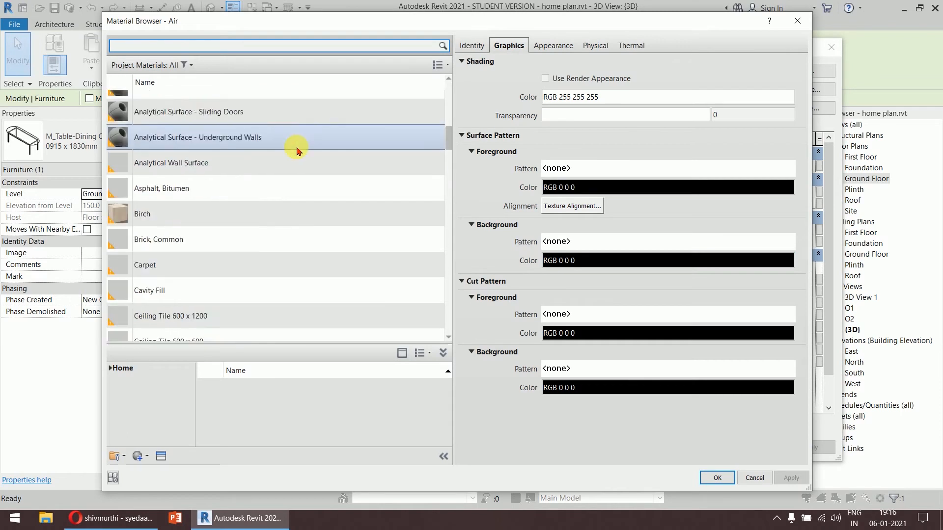
pyautogui.scroll(-10, 297, 151)
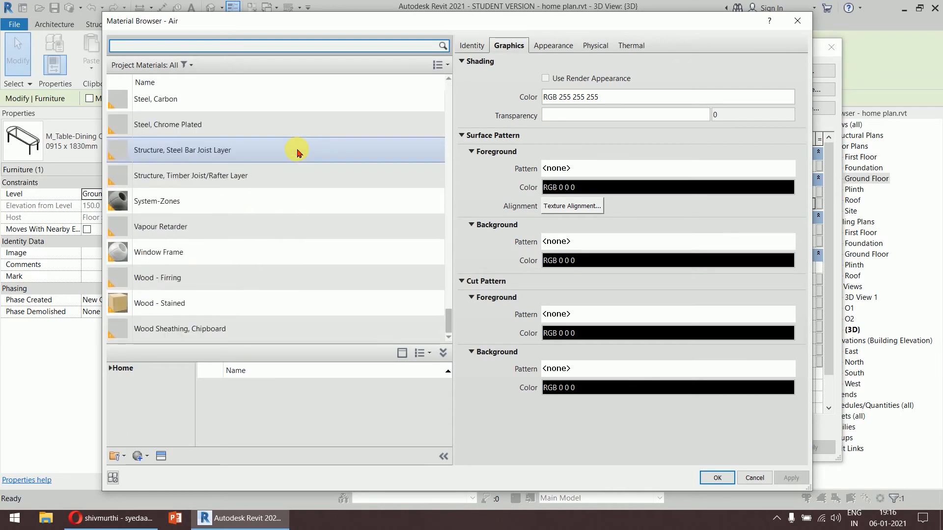
pyautogui.scroll(15, 297, 153)
pyautogui.scroll(10, 297, 153)
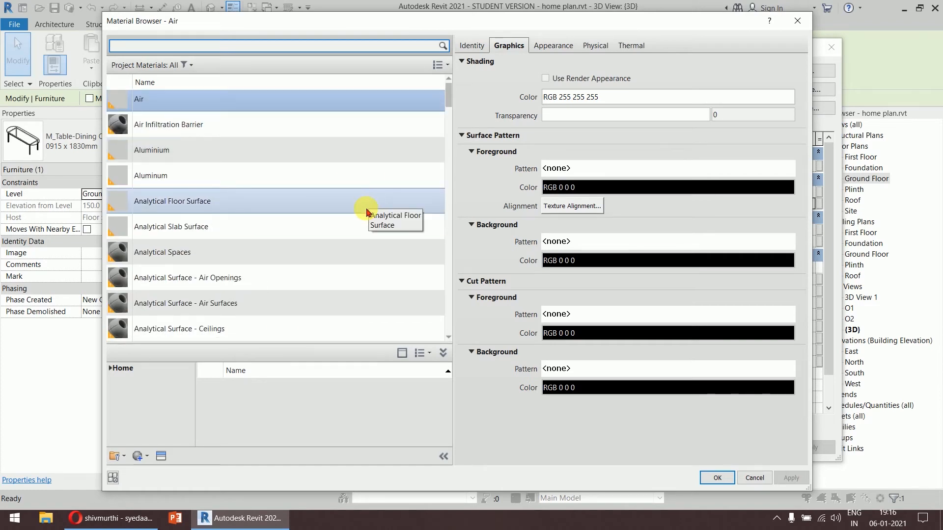
# Create a new material and rename it Table Glass.
pyautogui.click(140, 461)
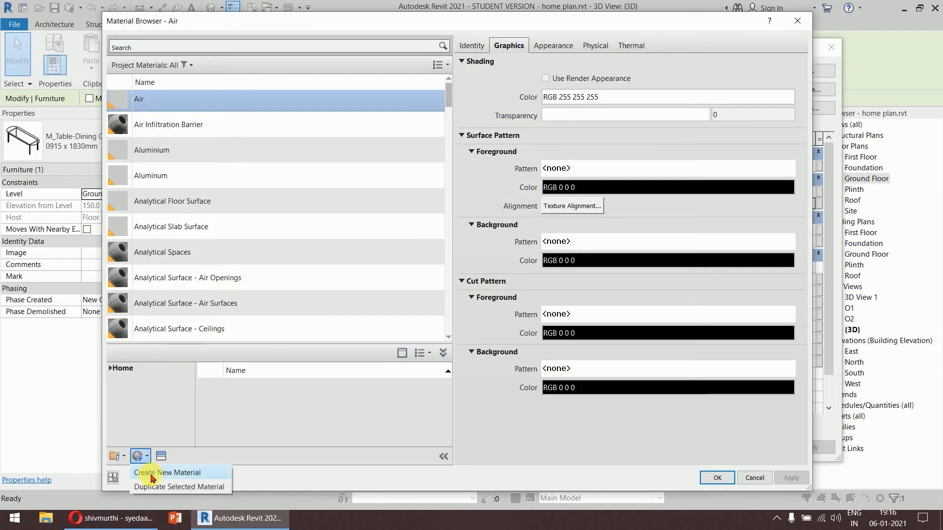
pyautogui.click(151, 473)
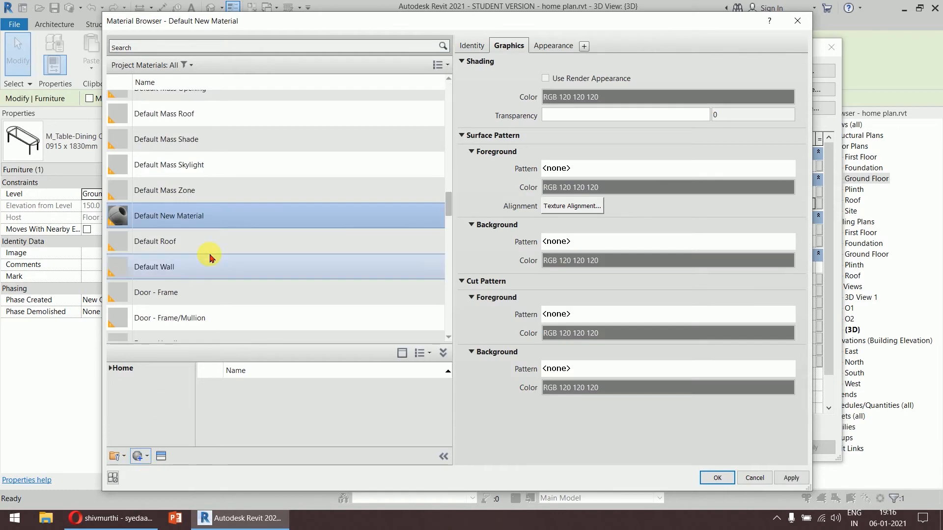
pyautogui.scroll(-1, 223, 227)
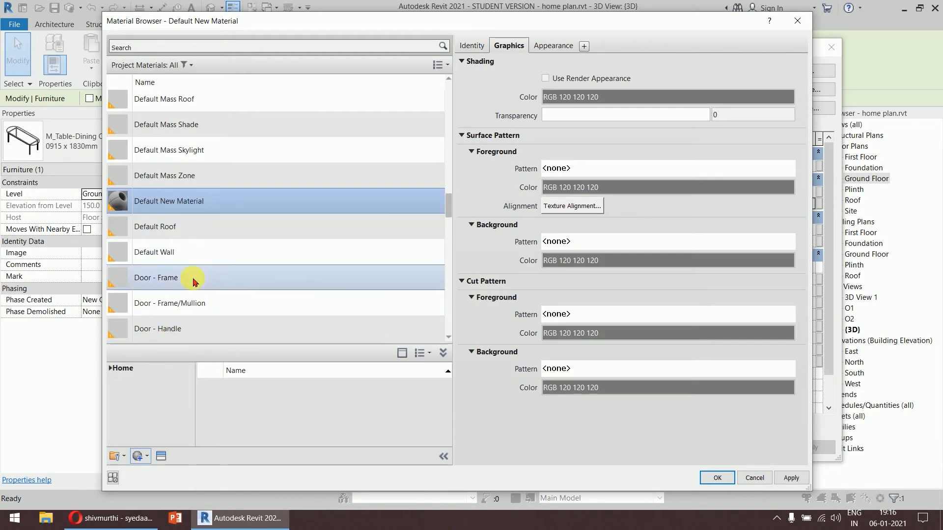
pyautogui.rightClick(195, 204)
pyautogui.click(214, 233)
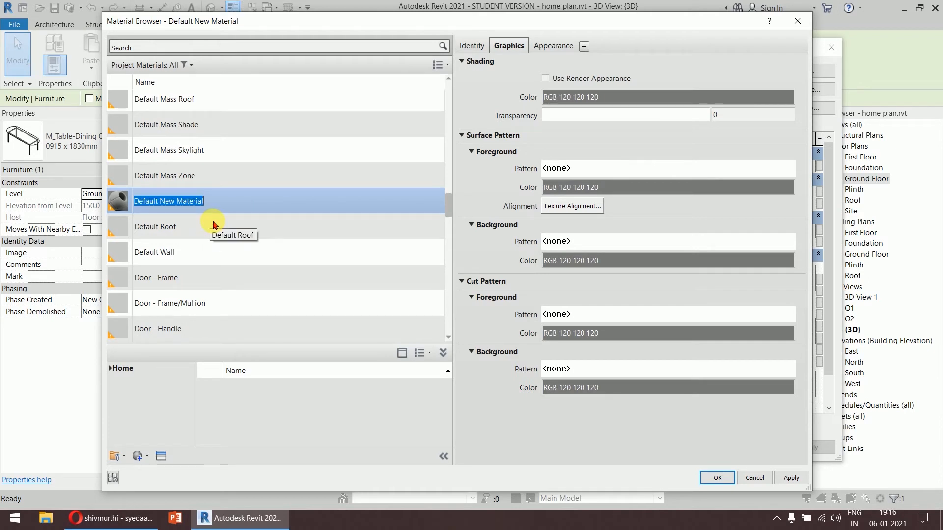
pyautogui.write('Table Glass')
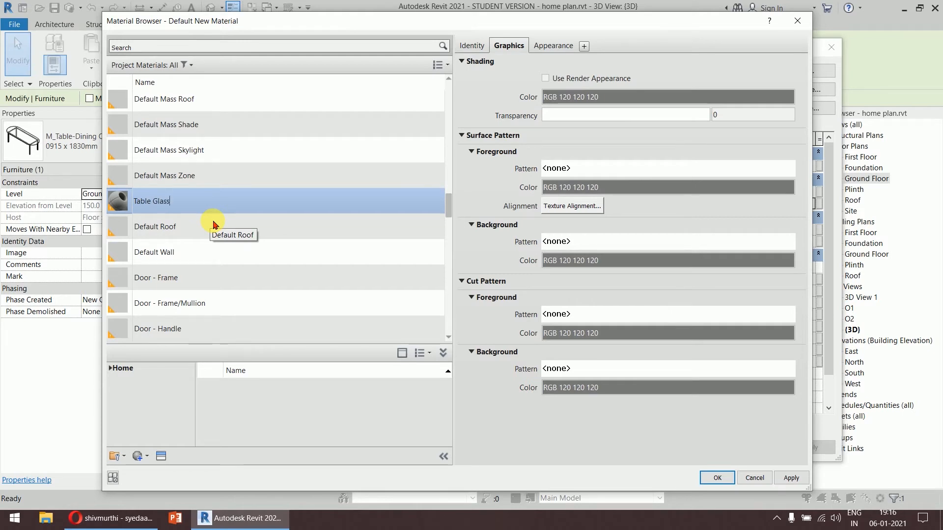
pyautogui.press('Return')
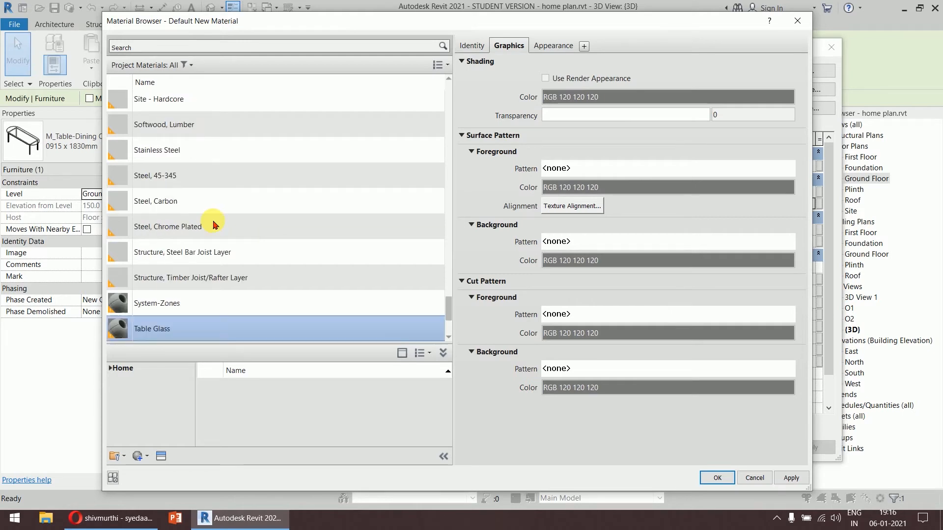
pyautogui.scroll(-2, 219, 210)
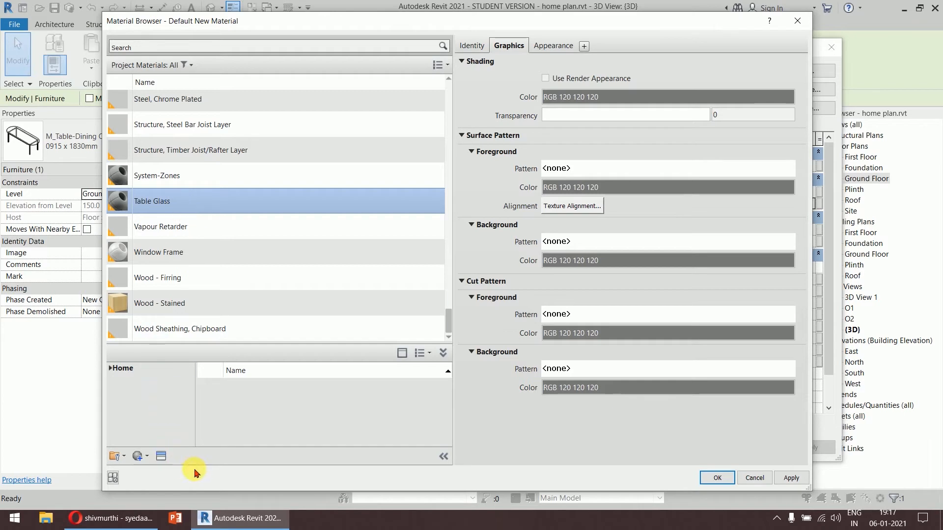
# Open the Asset Browser for Table Glass and look through the Glass assets in the Appearance Library.
pyautogui.click(162, 458)
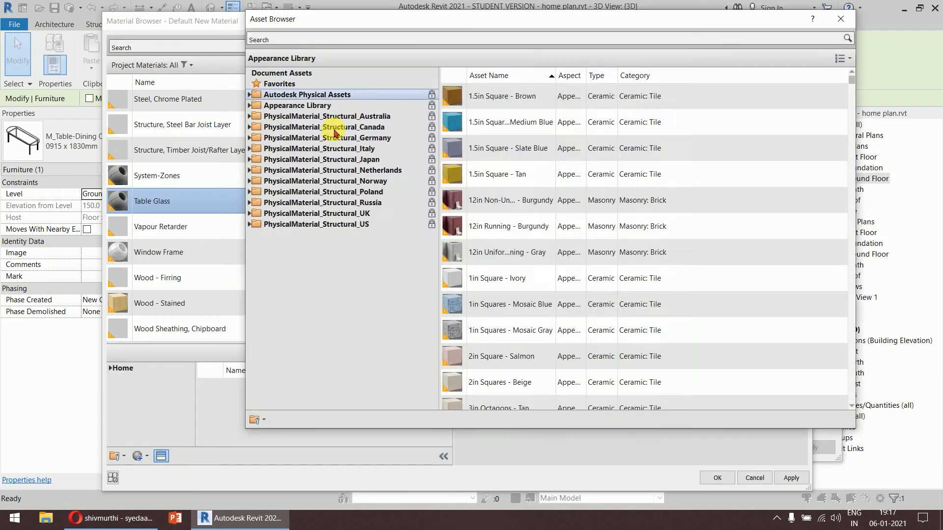
pyautogui.click(258, 105)
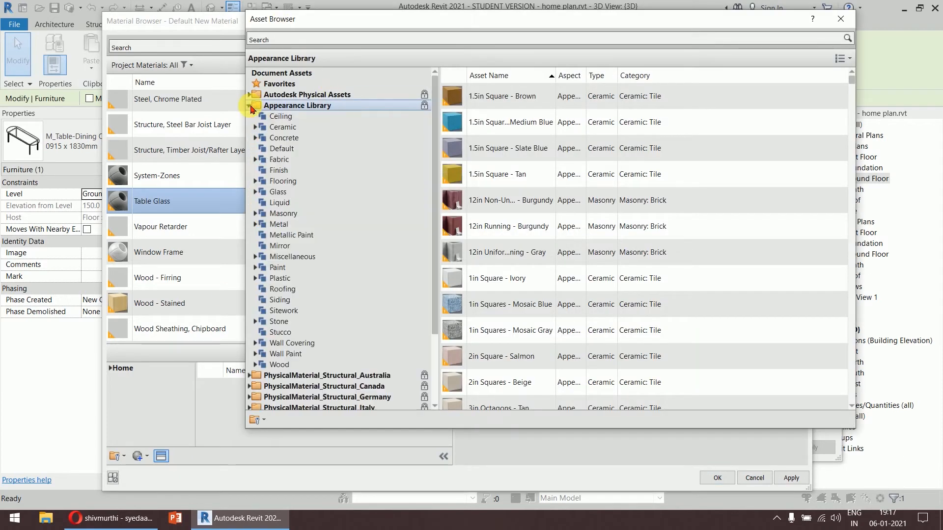
pyautogui.click(255, 192)
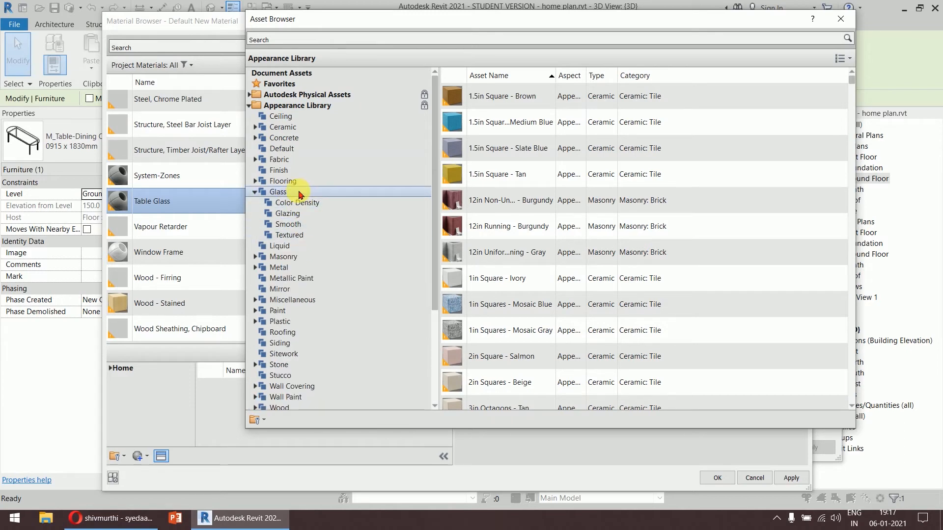
pyautogui.click(299, 193)
pyautogui.scroll(-3, 595, 196)
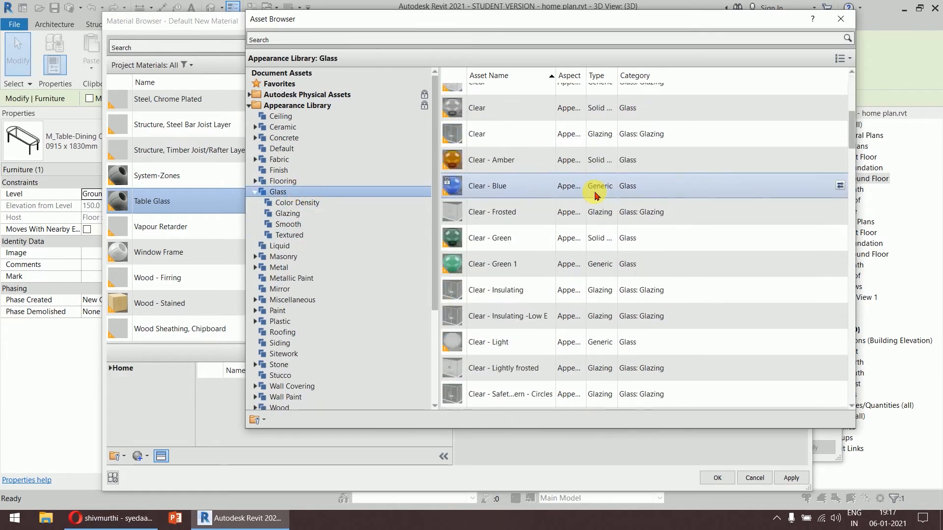
pyautogui.scroll(-10, 595, 195)
pyautogui.scroll(-3, 595, 195)
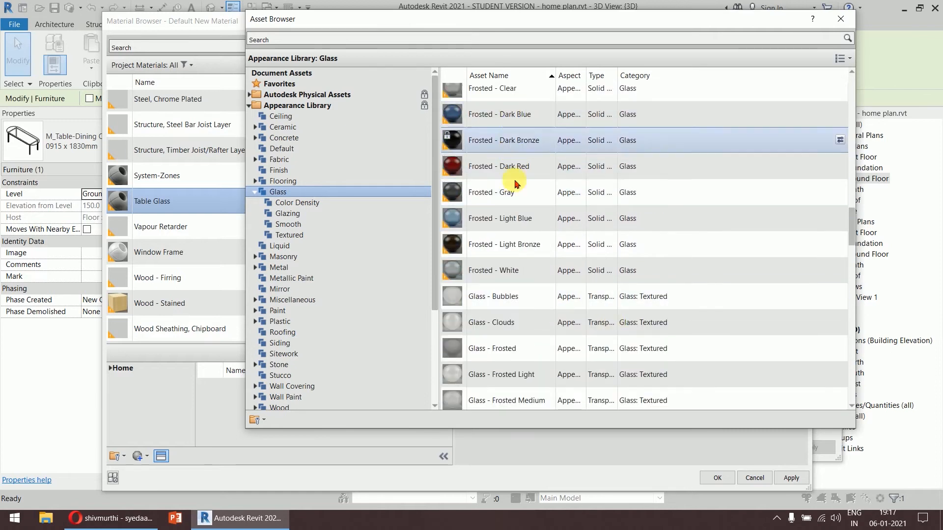
pyautogui.scroll(-6, 526, 256)
pyautogui.scroll(-10, 525, 262)
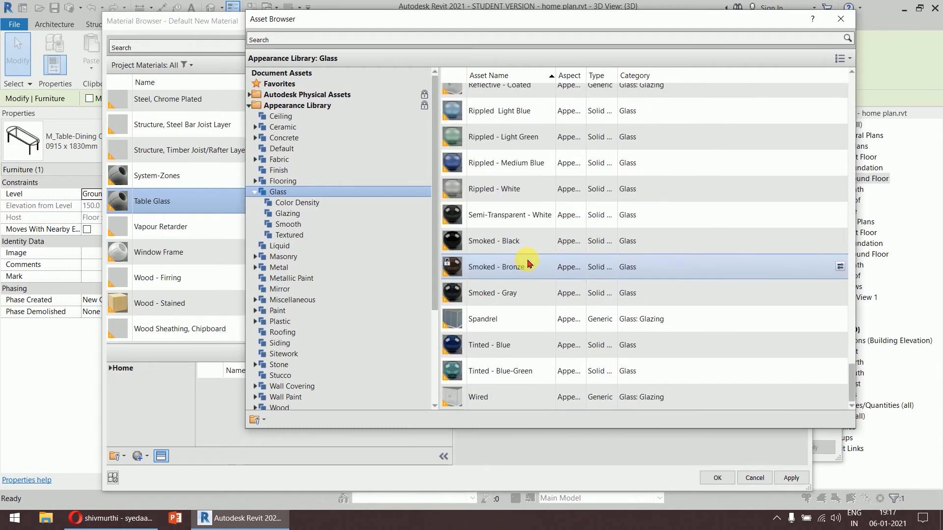
# Compare the glass subcategories and replace Table Glass's appearance with the Glass (Bronze) asset from Smooth.
pyautogui.click(308, 203)
pyautogui.click(306, 214)
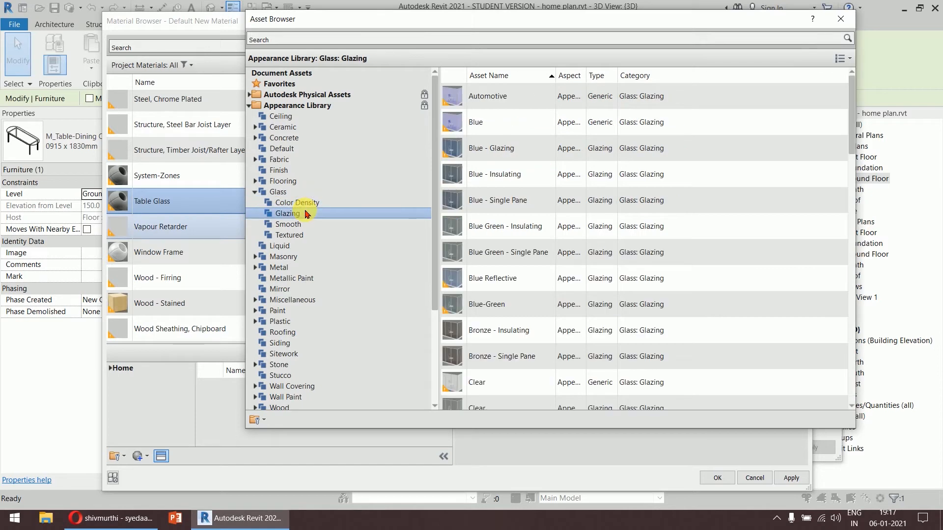
pyautogui.click(303, 224)
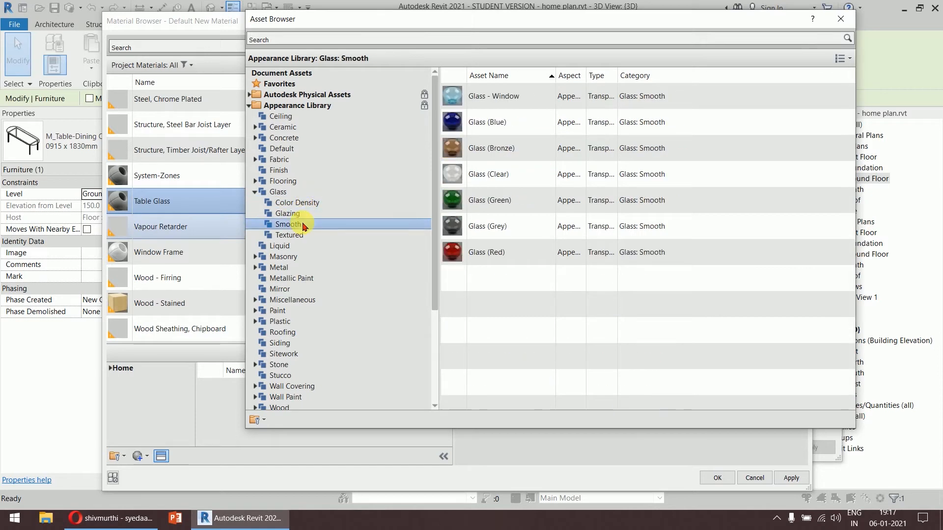
pyautogui.click(304, 237)
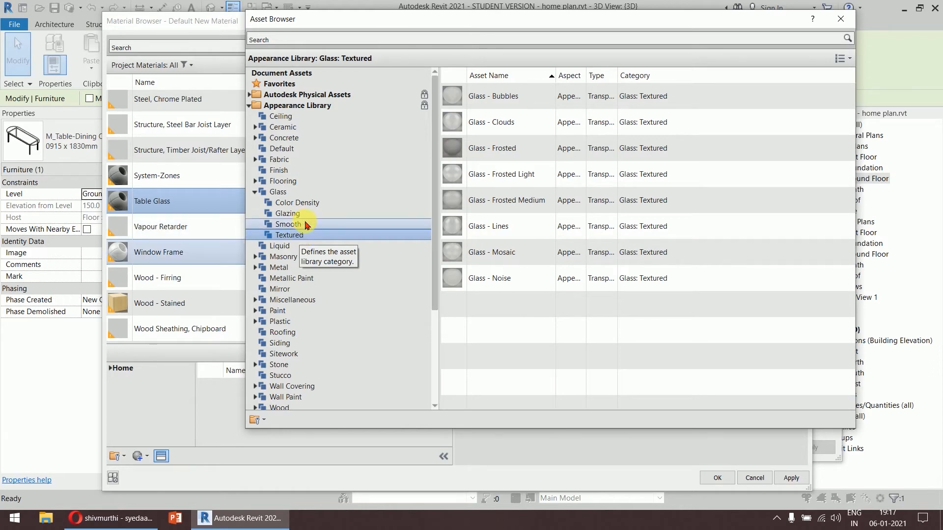
pyautogui.click(298, 225)
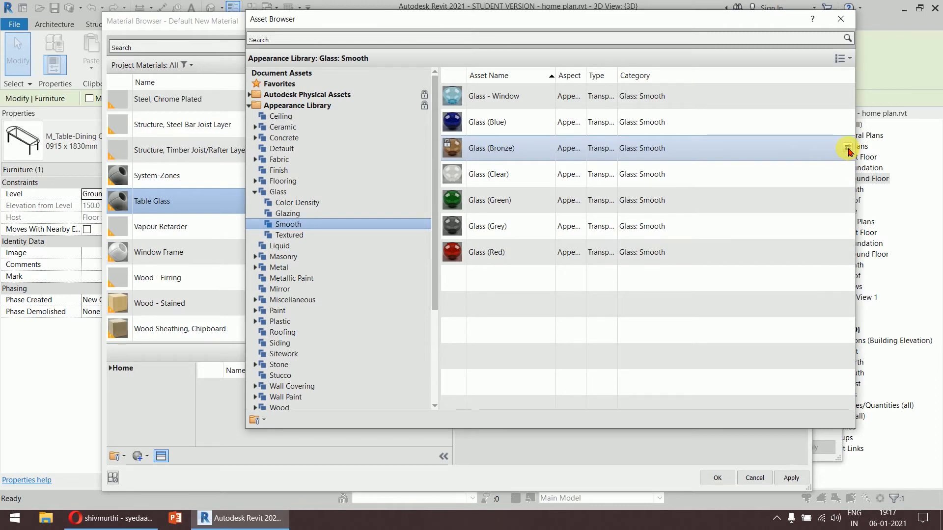
pyautogui.click(849, 149)
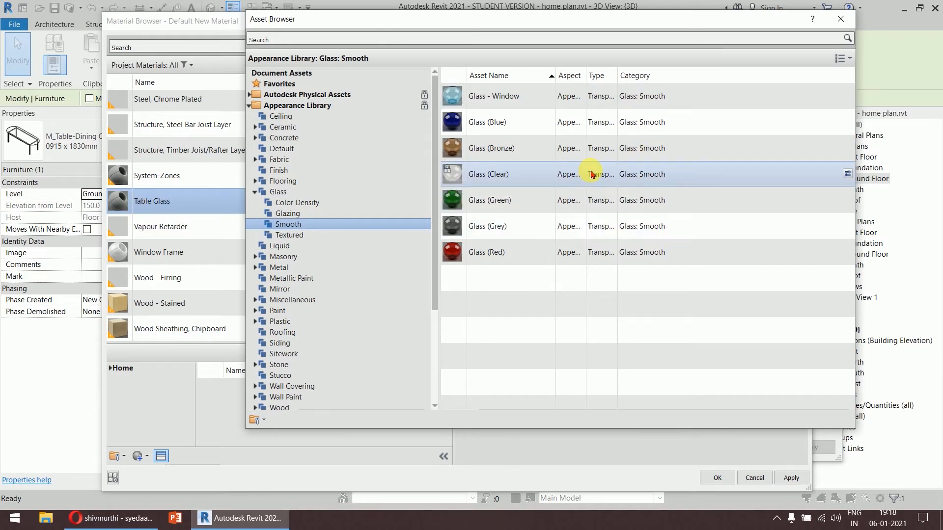
pyautogui.click(841, 19)
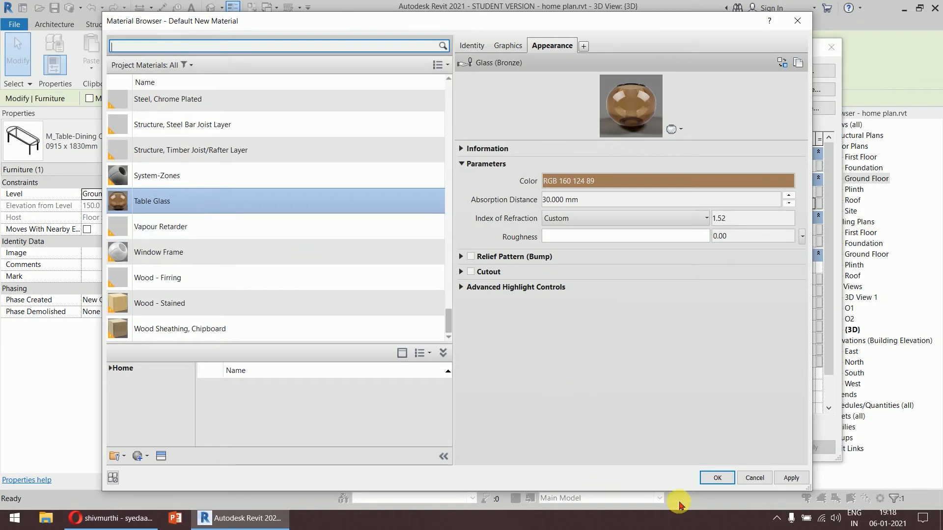
# Apply Table Glass as the oval dining table type's Top Material and deselect the table.
pyautogui.click(779, 479)
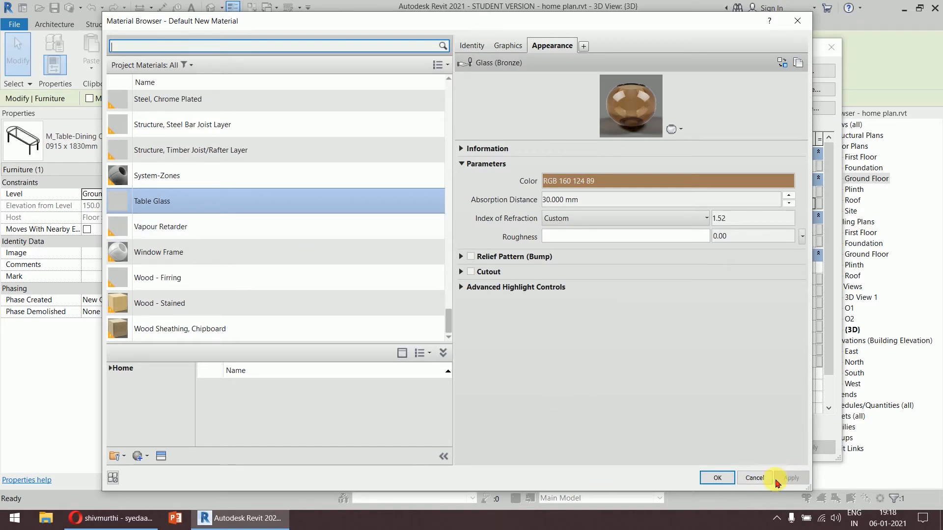
pyautogui.click(717, 479)
pyautogui.click(700, 447)
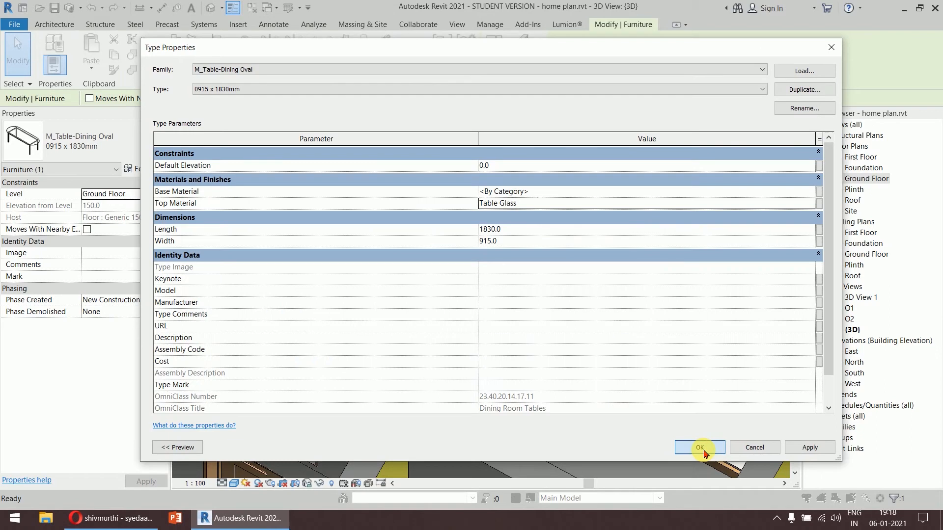
pyautogui.click(649, 338)
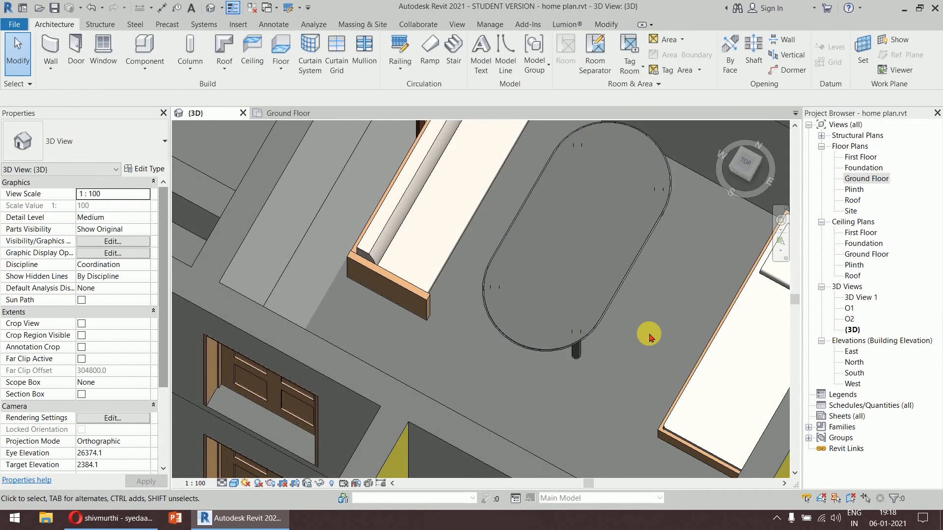
# Hide the bedroom's ground-floor exterior wall in the 3D view as an individual element.
pyautogui.keyDown('shift'); pyautogui.moveTo(635, 364); pyautogui.dragTo(469, 293, button='middle'); pyautogui.keyUp('shift')
pyautogui.moveTo(580, 334); pyautogui.dragTo(465, 133, button='middle')
pyautogui.scroll(-3, 631, 292)
pyautogui.keyDown('shift'); pyautogui.moveTo(630, 342); pyautogui.dragTo(560, 211, button='middle'); pyautogui.keyUp('shift')
pyautogui.scroll(3, 529, 179)
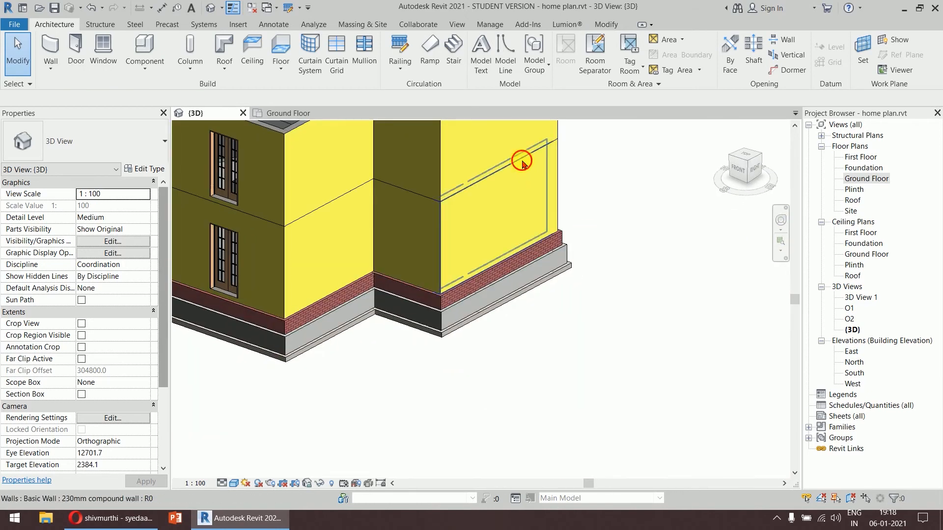
pyautogui.click(526, 169)
pyautogui.rightClick(523, 167)
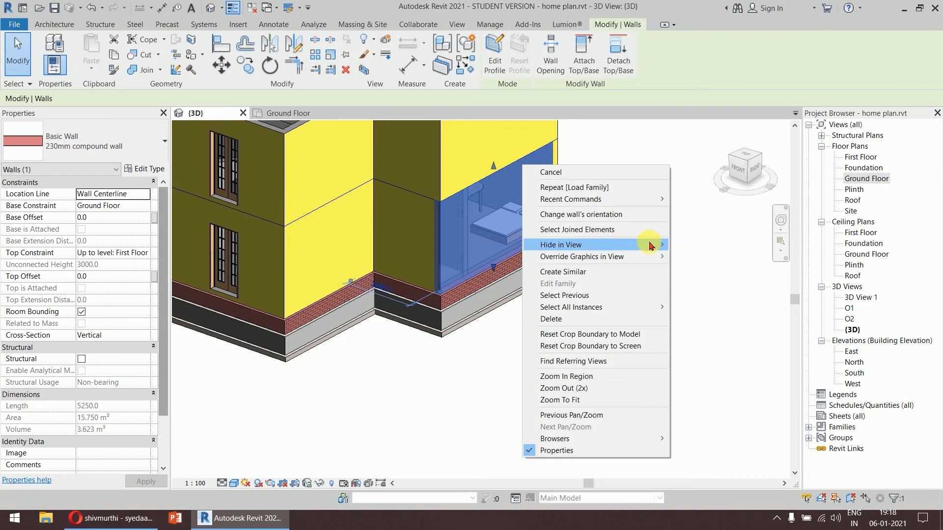
pyautogui.click(677, 245)
# Look into the opened bedroom at the furniture and set the 3D view's visual style to Realistic.
pyautogui.scroll(3, 608, 226)
pyautogui.keyDown('shift'); pyautogui.moveTo(620, 211); pyautogui.dragTo(675, 278, button='middle'); pyautogui.keyUp('shift')
pyautogui.scroll(3, 497, 323)
pyautogui.moveTo(497, 317); pyautogui.dragTo(548, 180, button='middle')
pyautogui.keyDown('shift'); pyautogui.moveTo(636, 209); pyautogui.dragTo(644, 265, button='middle'); pyautogui.keyUp('shift')
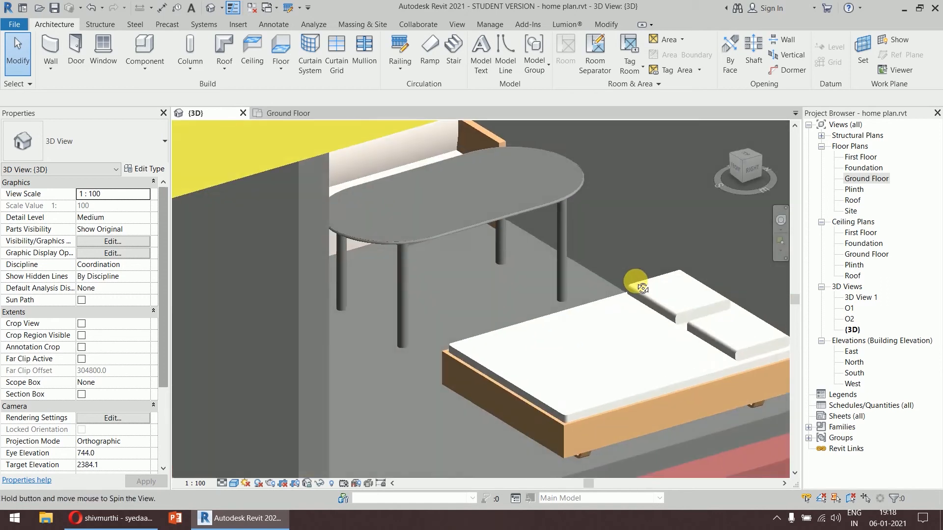
pyautogui.click(234, 483)
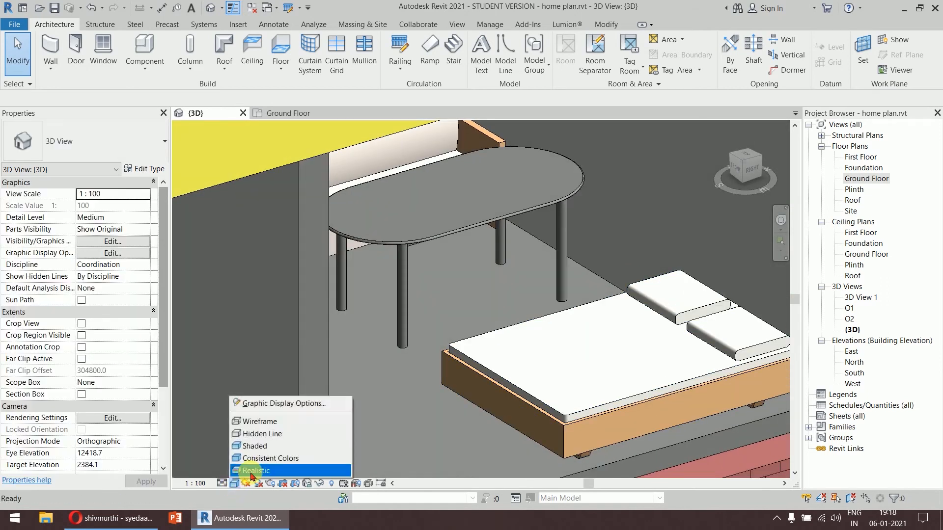
pyautogui.click(255, 470)
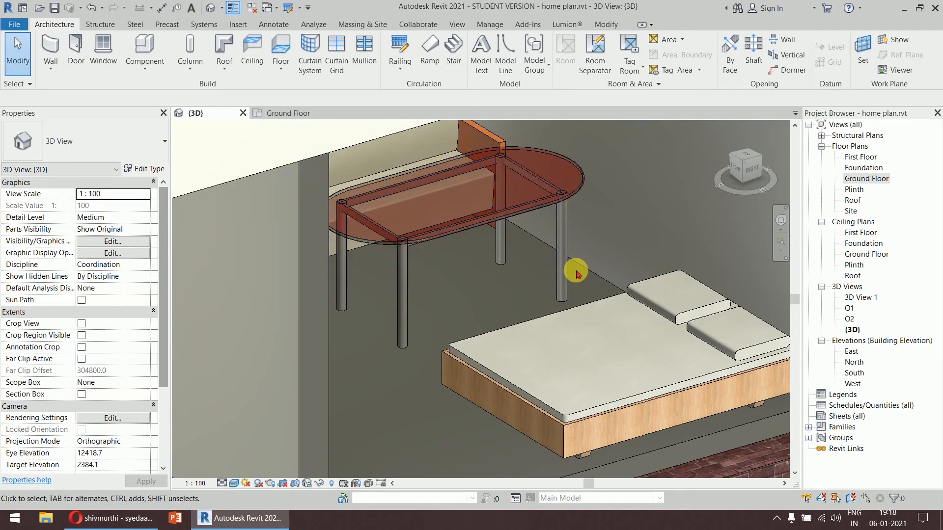
# Choose Wood Sheathing, Chipboard for the Base Material of the oval dining table type.
pyautogui.click(546, 201)
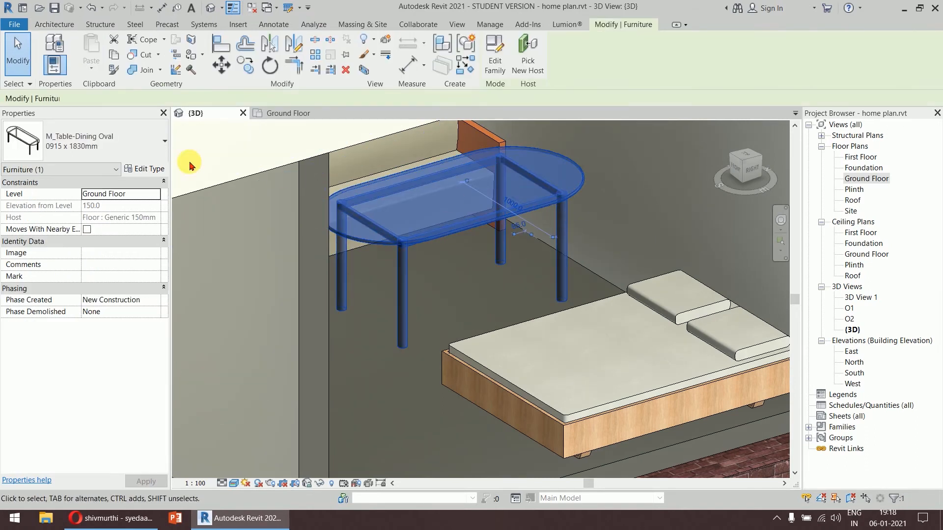
pyautogui.click(149, 168)
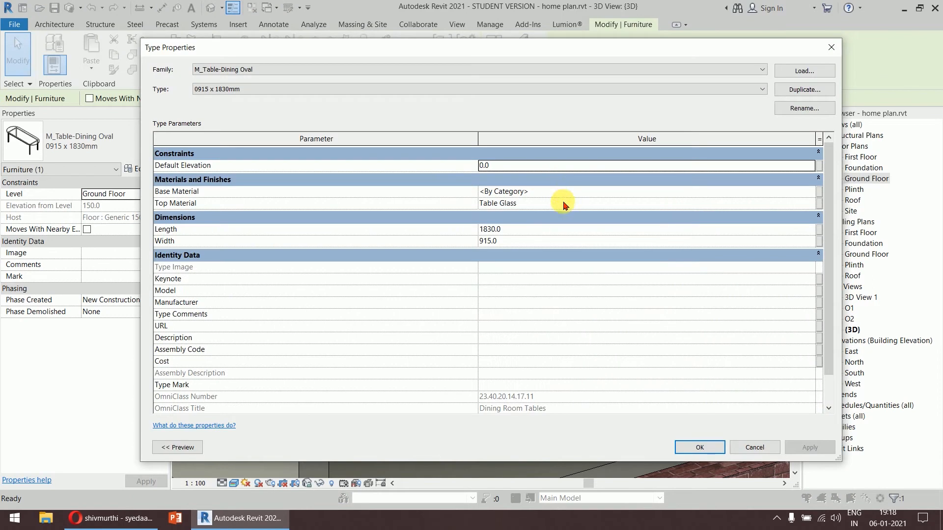
pyautogui.click(564, 196)
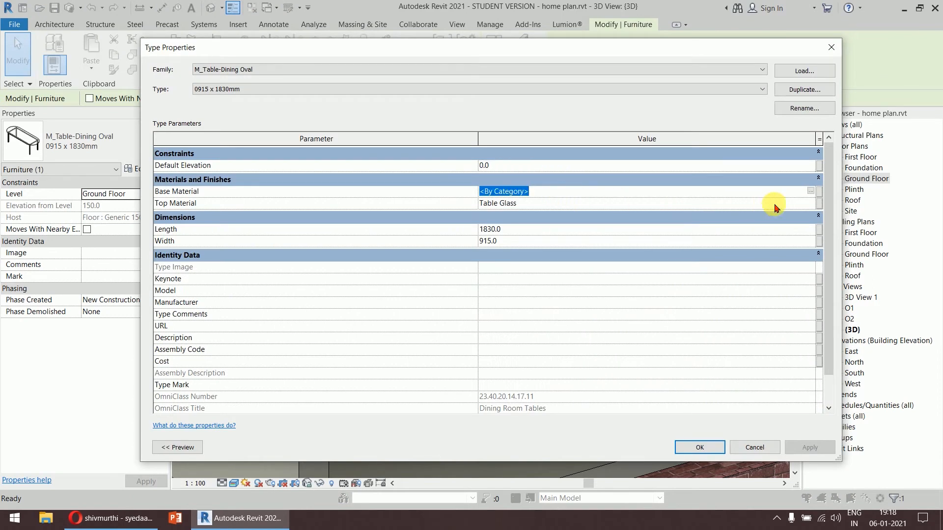
pyautogui.click(811, 192)
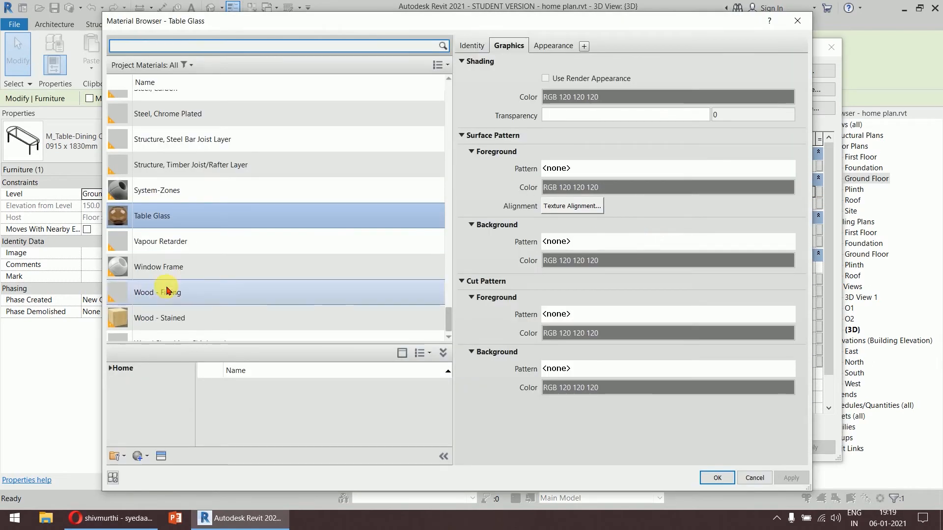
pyautogui.scroll(-1, 217, 275)
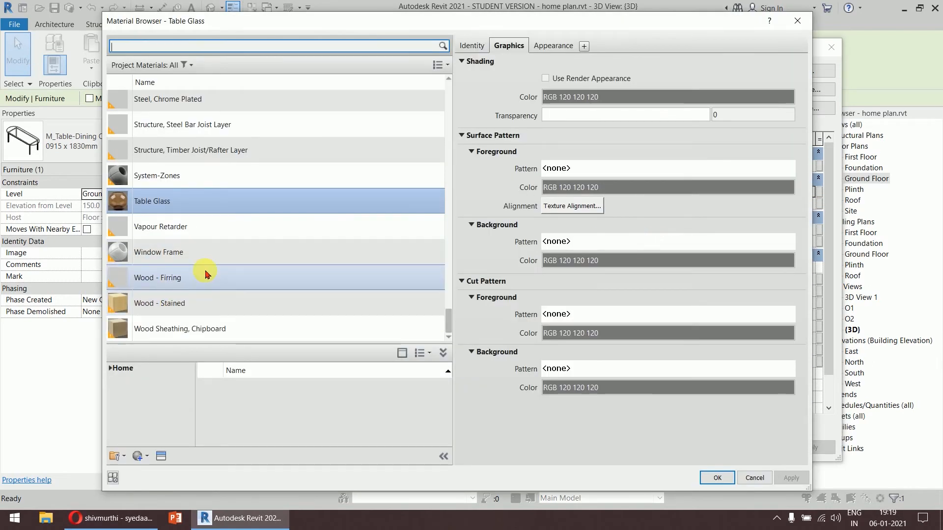
pyautogui.click(189, 330)
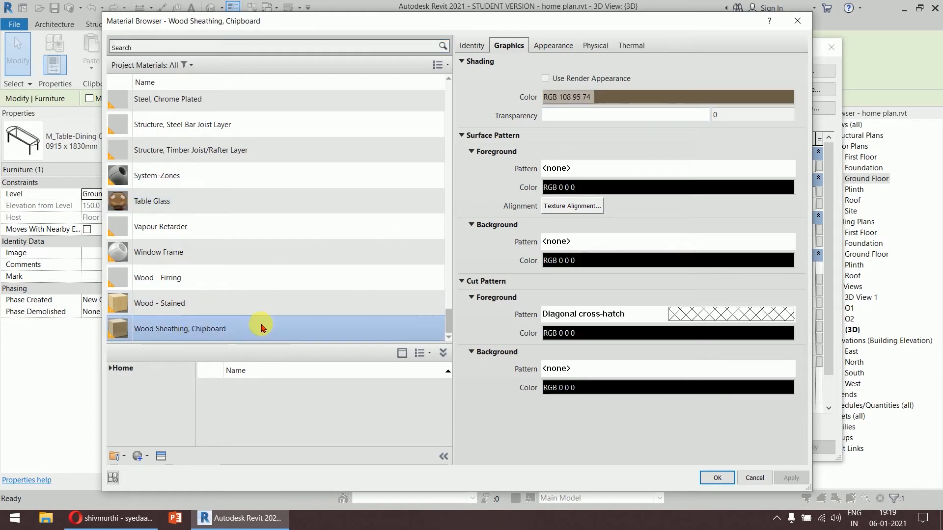
# Enlarge the chipboard's appearance preview, set its scene to Object, then apply the material to the table type and deselect the table.
pyautogui.click(573, 47)
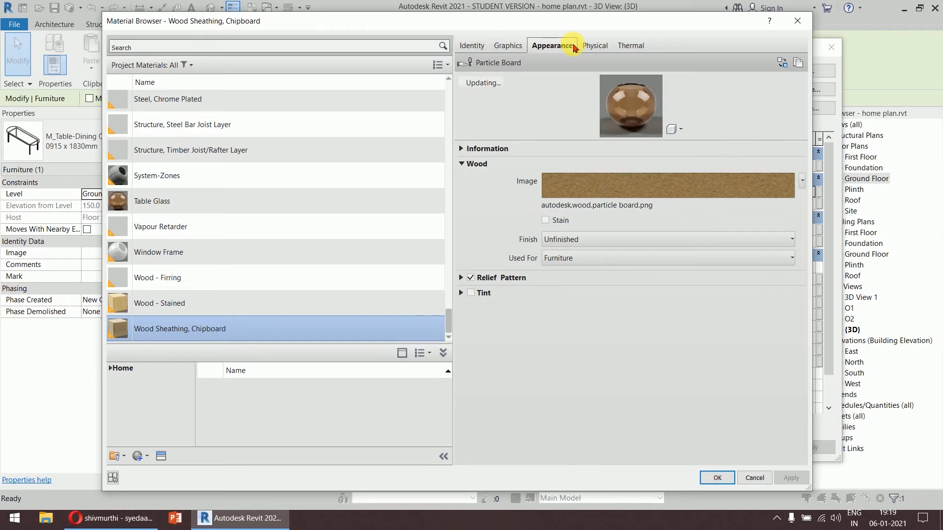
pyautogui.moveTo(630, 142); pyautogui.dragTo(635, 336)
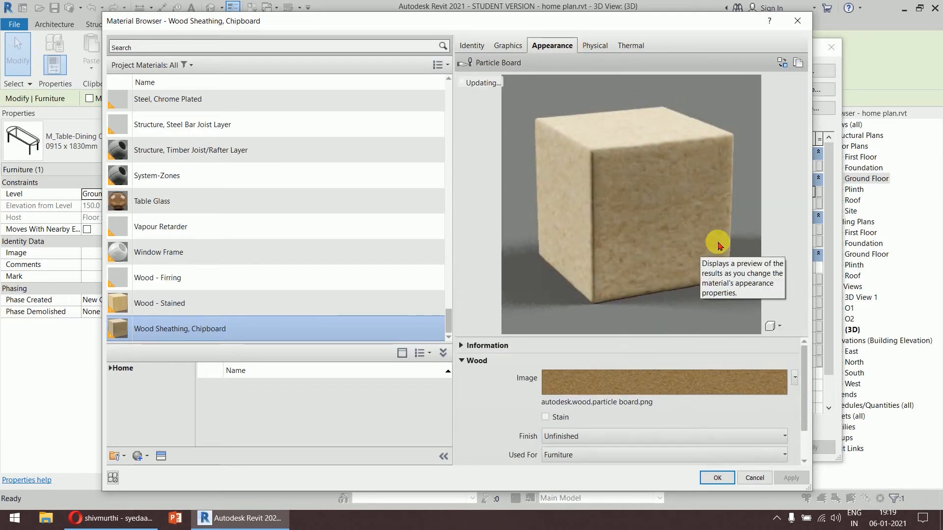
pyautogui.click(780, 327)
pyautogui.moveTo(774, 343)
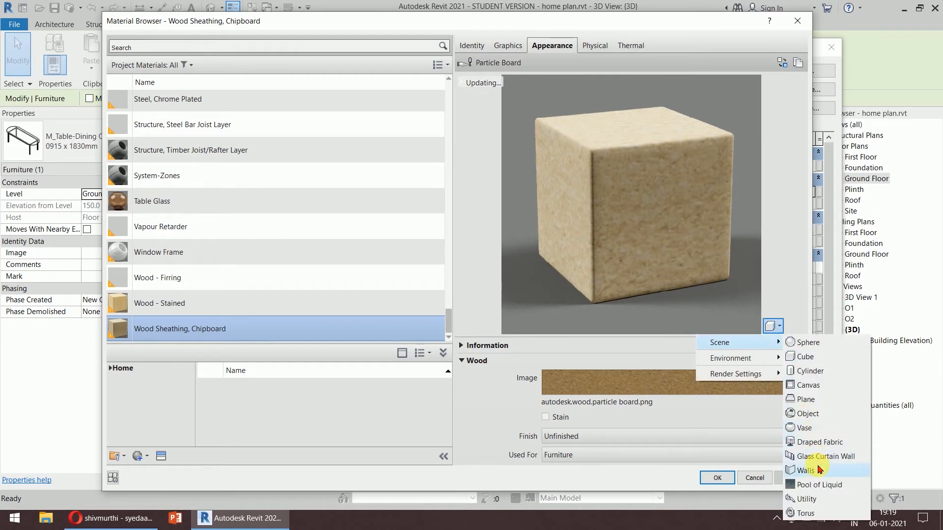
pyautogui.click(816, 415)
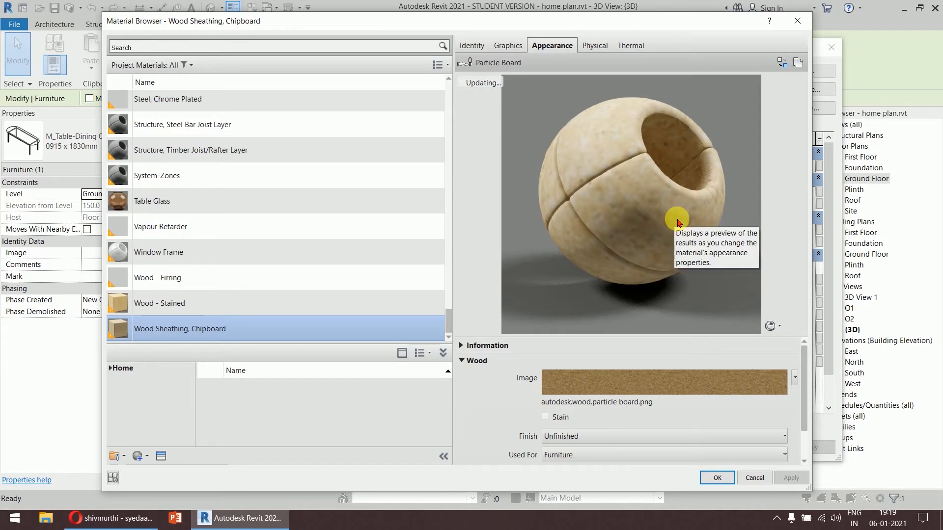
pyautogui.click(718, 479)
pyautogui.click(697, 447)
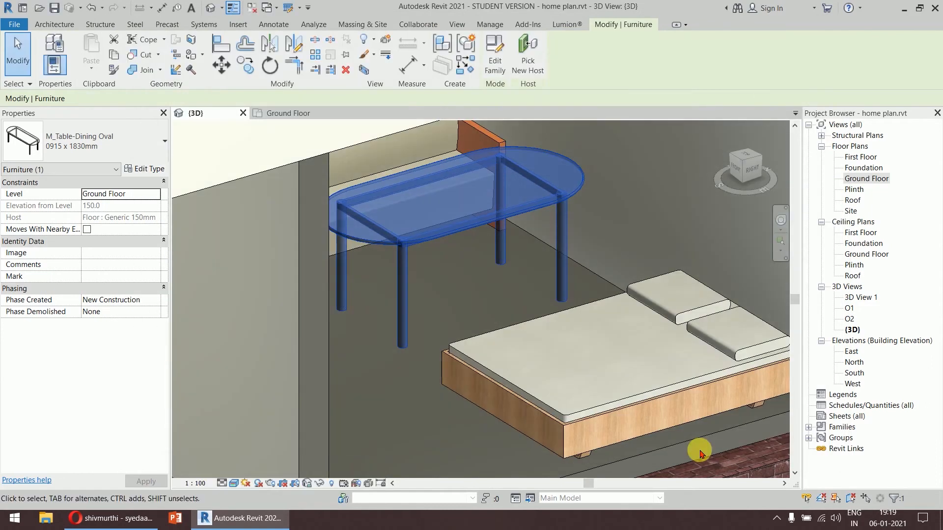
pyautogui.press('Escape')
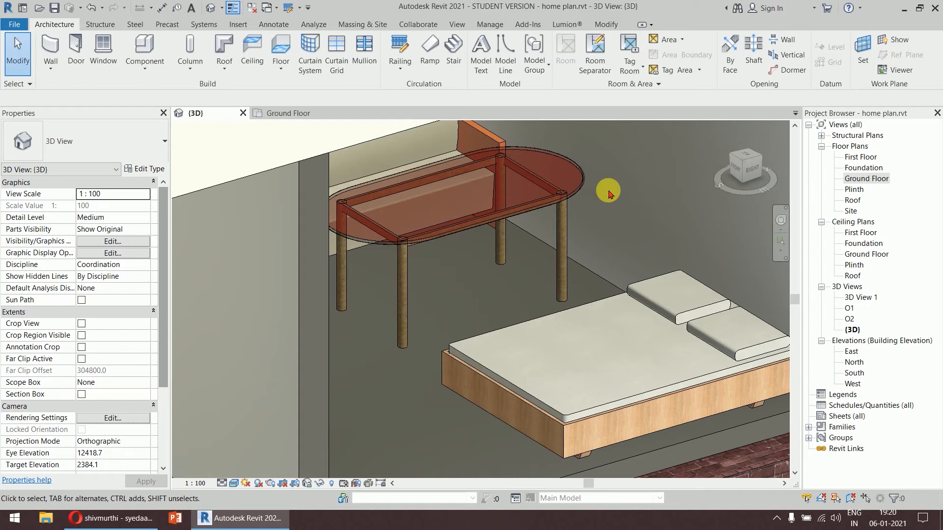
# Reveal the hidden elements, unhide the bedroom's ground-floor exterior wall and leave the reveal mode.
pyautogui.scroll(-5, 598, 200)
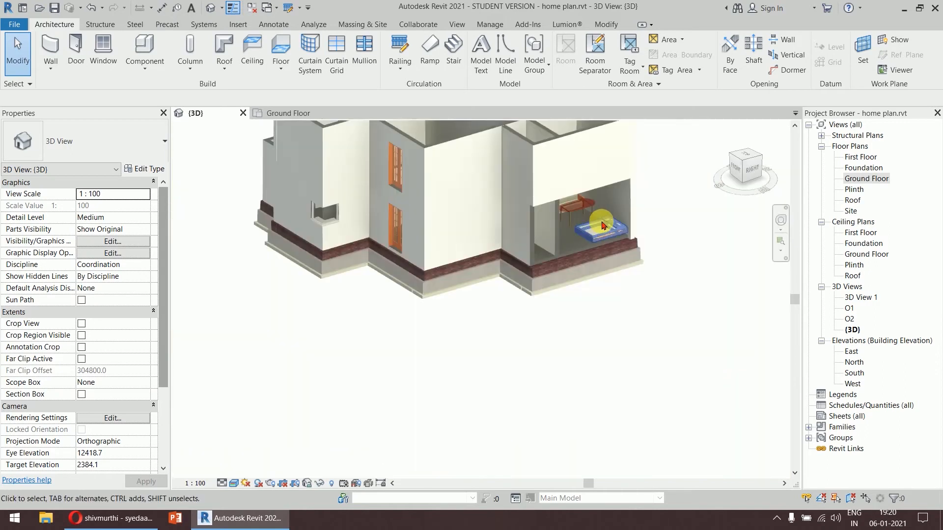
pyautogui.scroll(-3, 603, 226)
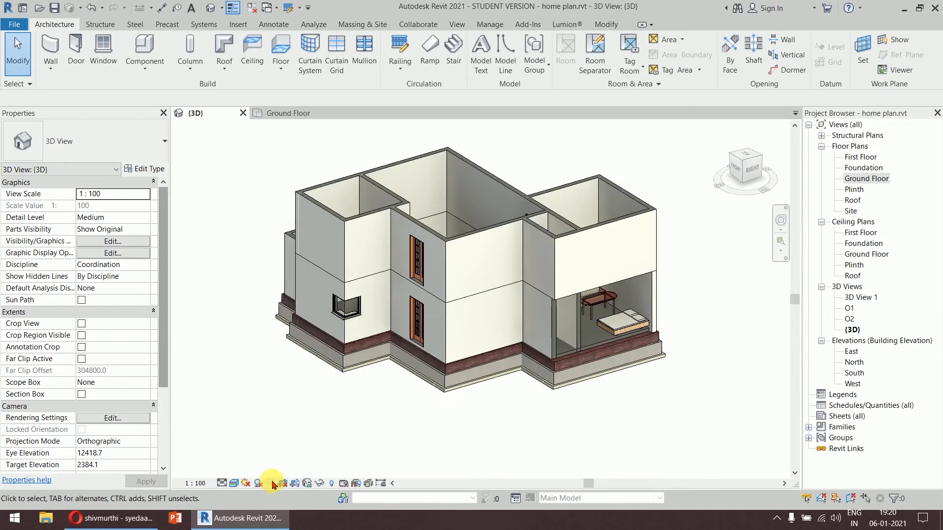
pyautogui.click(331, 483)
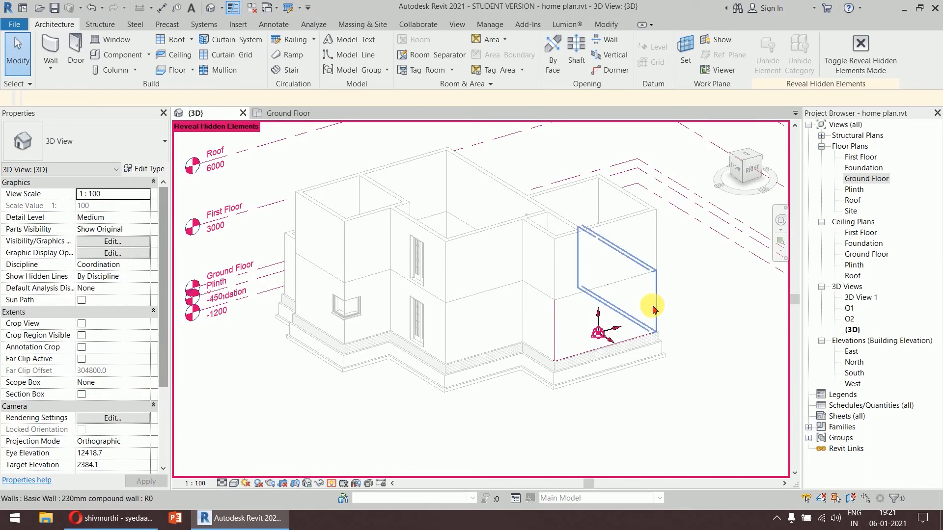
pyautogui.click(652, 307)
pyautogui.click(673, 425)
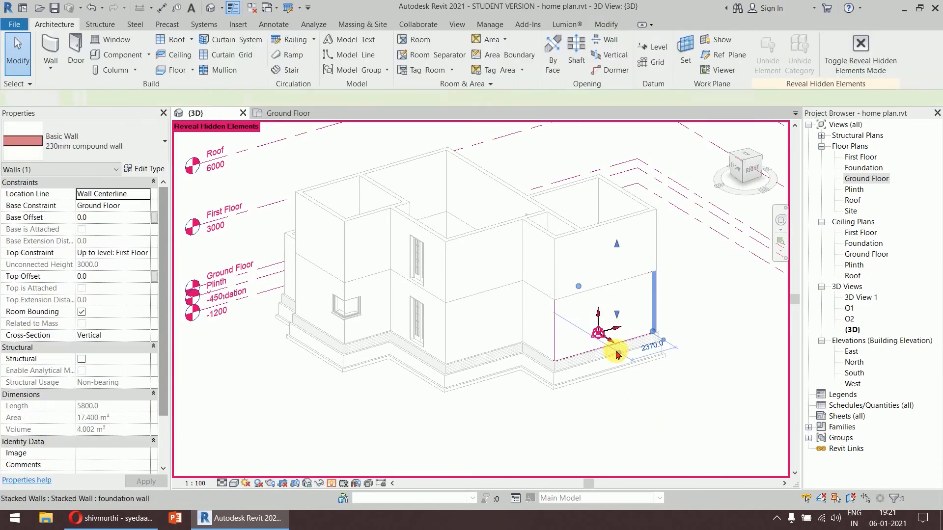
pyautogui.click(561, 342)
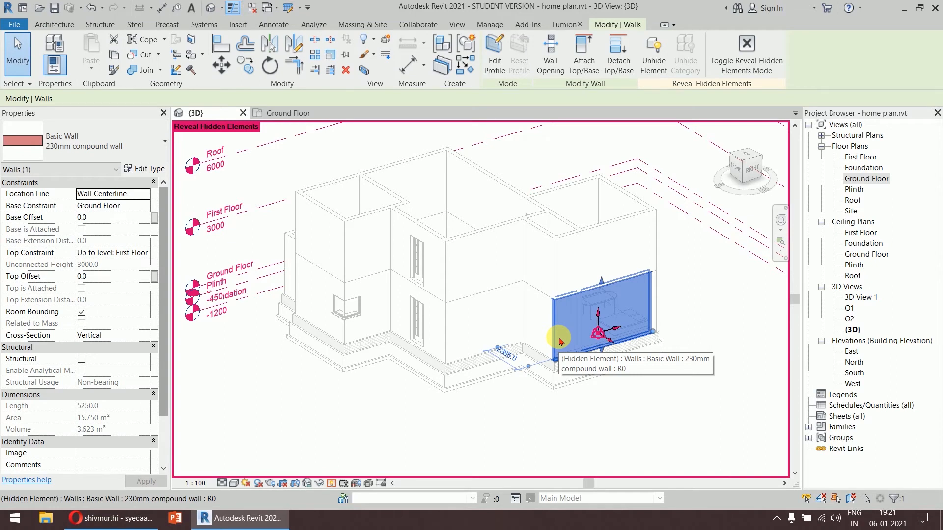
pyautogui.click(654, 54)
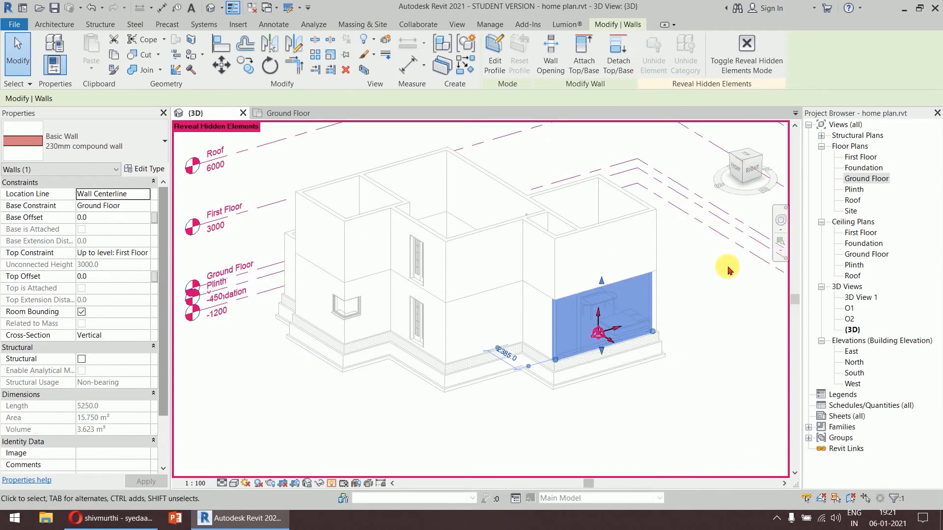
pyautogui.click(752, 58)
pyautogui.click(704, 399)
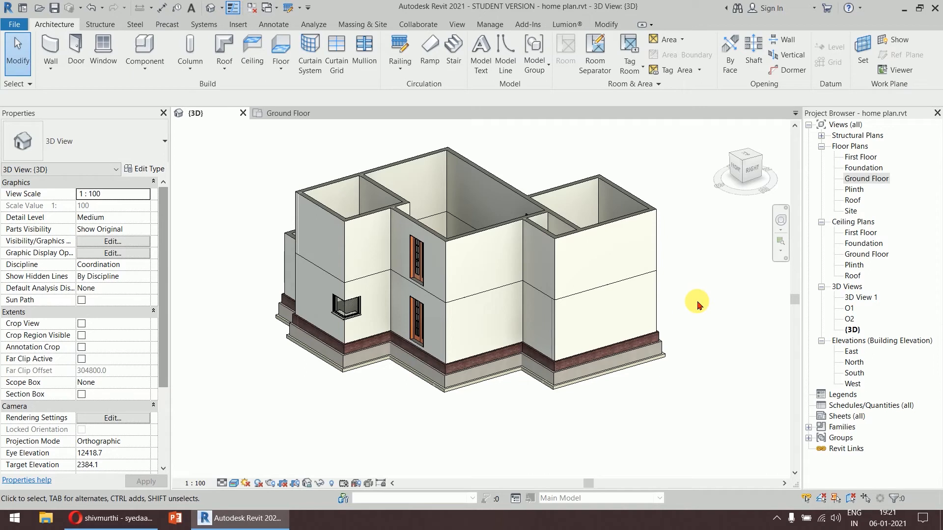
# Set the 3D view's visual style to Shaded.
pyautogui.click(233, 483)
pyautogui.click(245, 446)
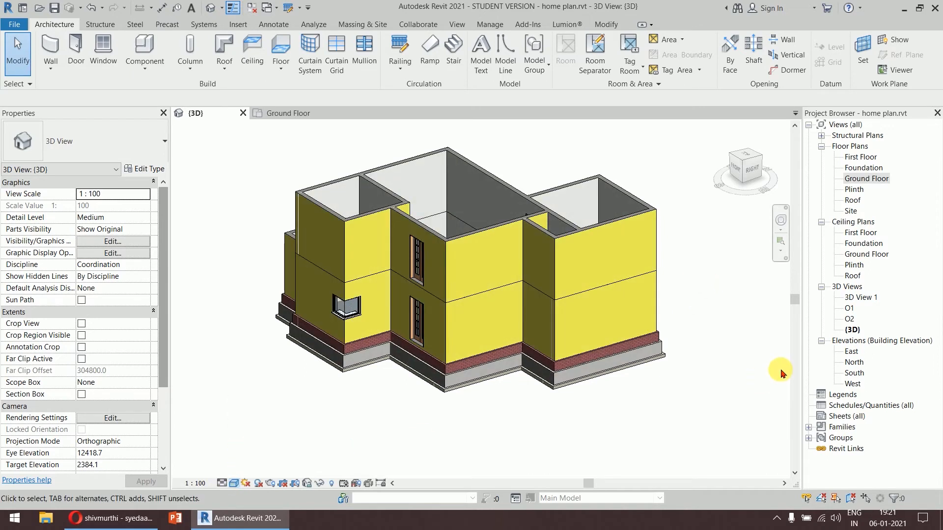
pyautogui.keyDown('shift'); pyautogui.moveTo(726, 259); pyautogui.dragTo(595, 368, button='middle'); pyautogui.keyUp('shift')
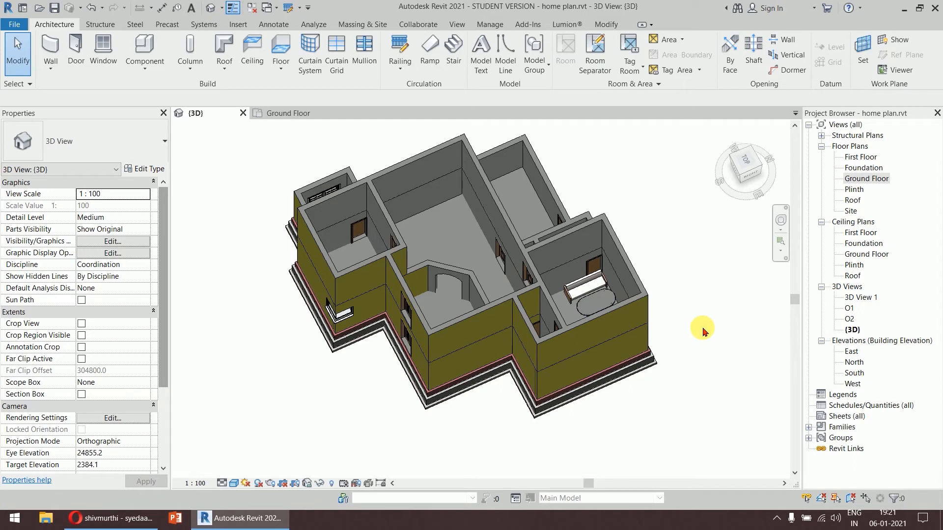
# Temporarily hide the first-floor exterior wall above the bedroom, then reset the temporary hide.
pyautogui.click(624, 309)
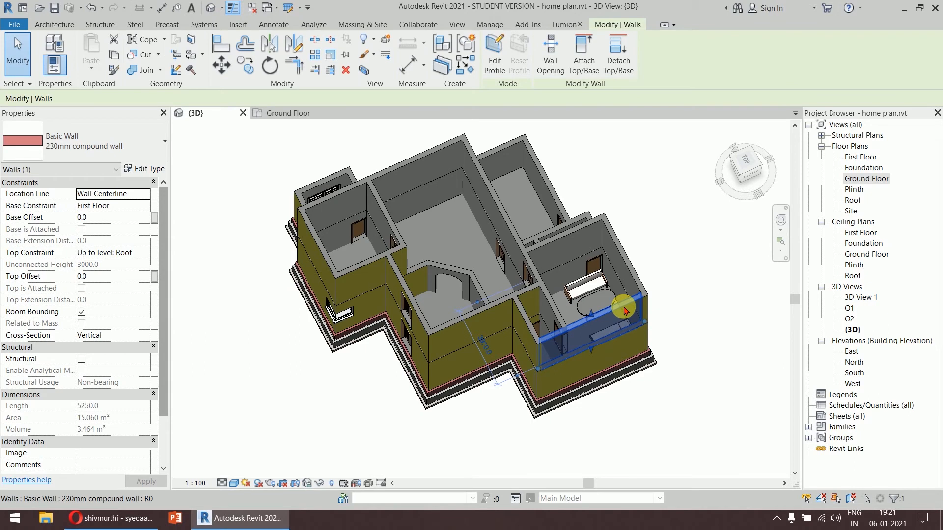
pyautogui.rightClick(623, 310)
pyautogui.moveTo(739, 96)
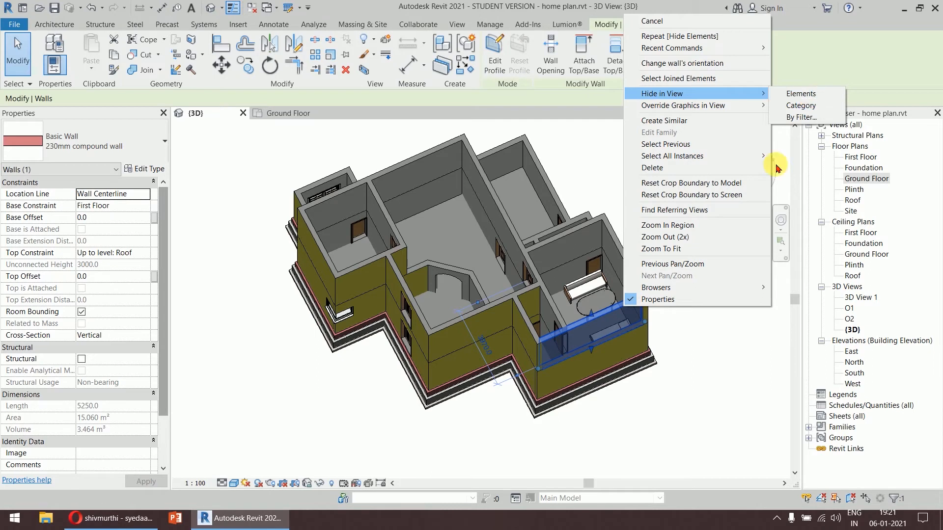
pyautogui.click(742, 375)
pyautogui.press('h')
pyautogui.press('h')
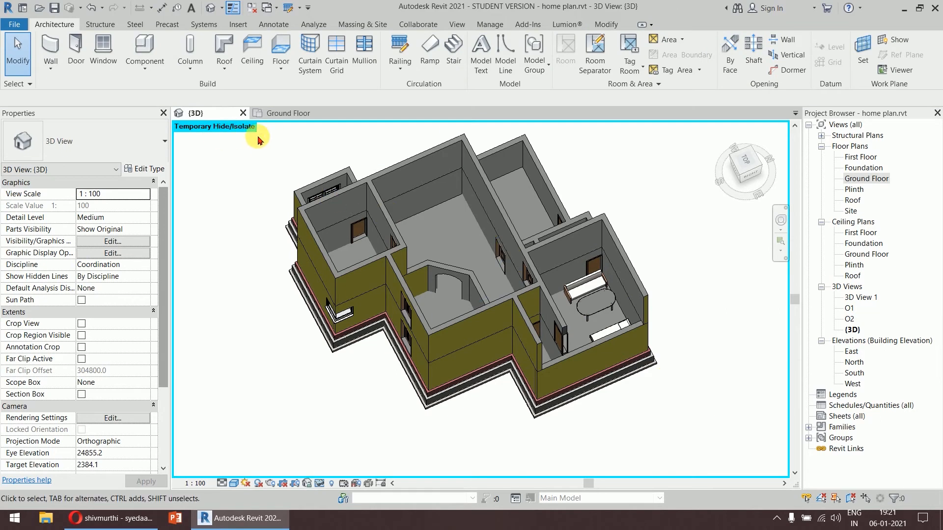
pyautogui.press('h')
pyautogui.press('r')
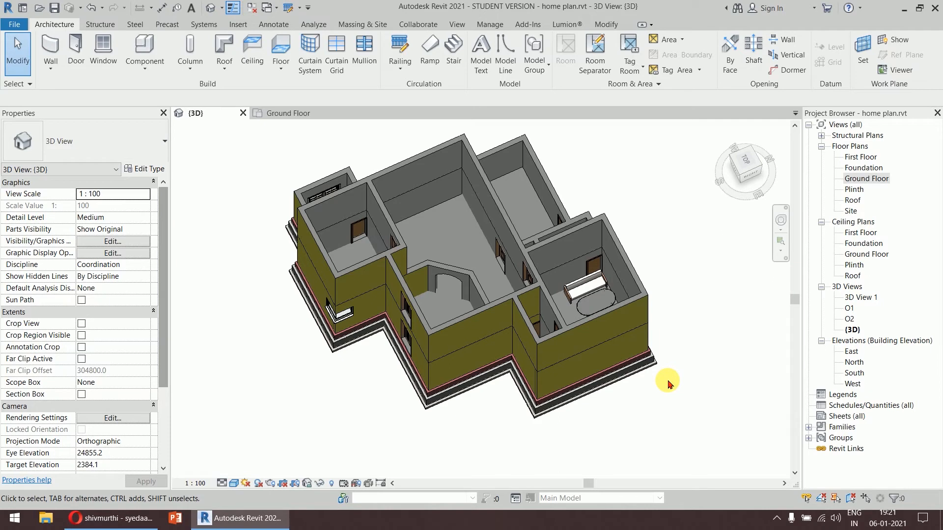
# Temporarily hide the first-floor exterior wall again, check the Ground Floor plan, and reset the hide in the 3D view.
pyautogui.click(611, 310)
pyautogui.press('h')
pyautogui.press('h')
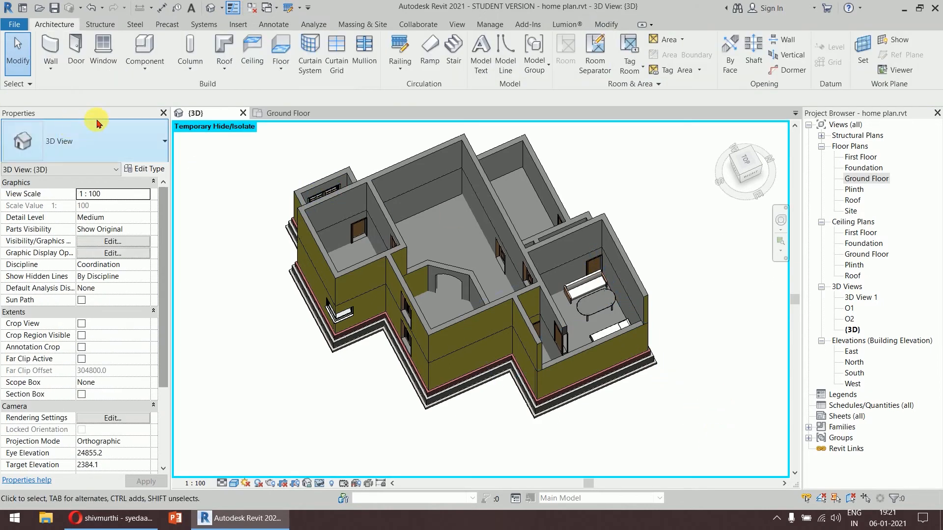
pyautogui.click(277, 113)
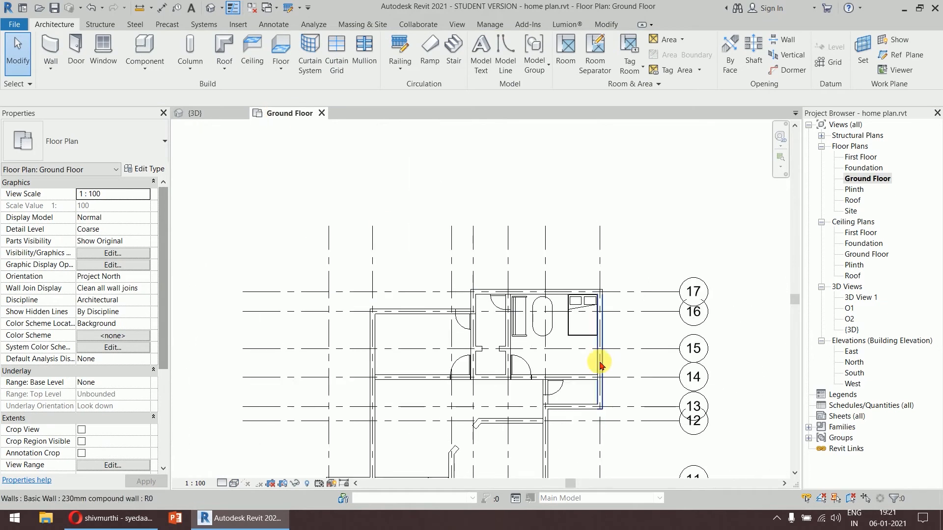
pyautogui.moveTo(600, 365); pyautogui.dragTo(600, 285, button='middle')
pyautogui.click(196, 114)
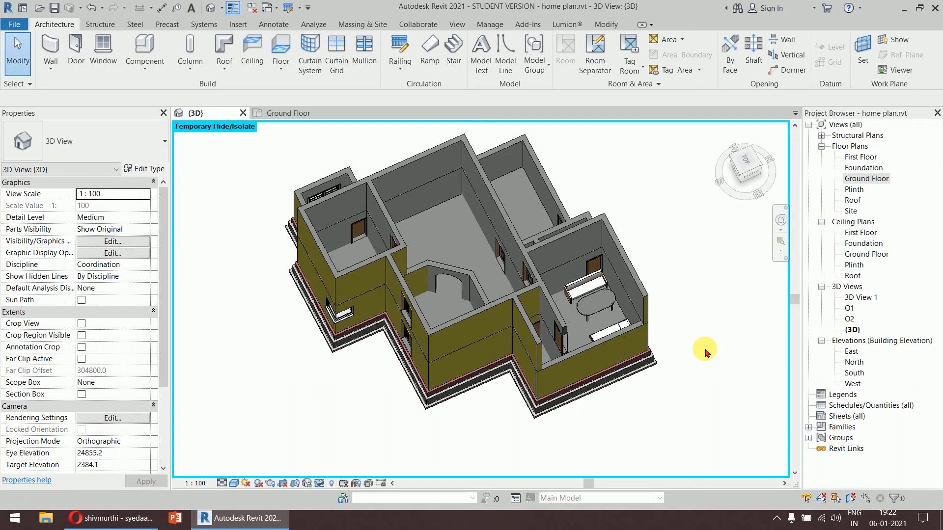
pyautogui.press('h')
pyautogui.press('r')
# Hide the first-floor exterior wall above the bedroom in the 3D view by element.
pyautogui.keyDown('shift'); pyautogui.moveTo(705, 358); pyautogui.dragTo(702, 305, button='middle'); pyautogui.keyUp('shift')
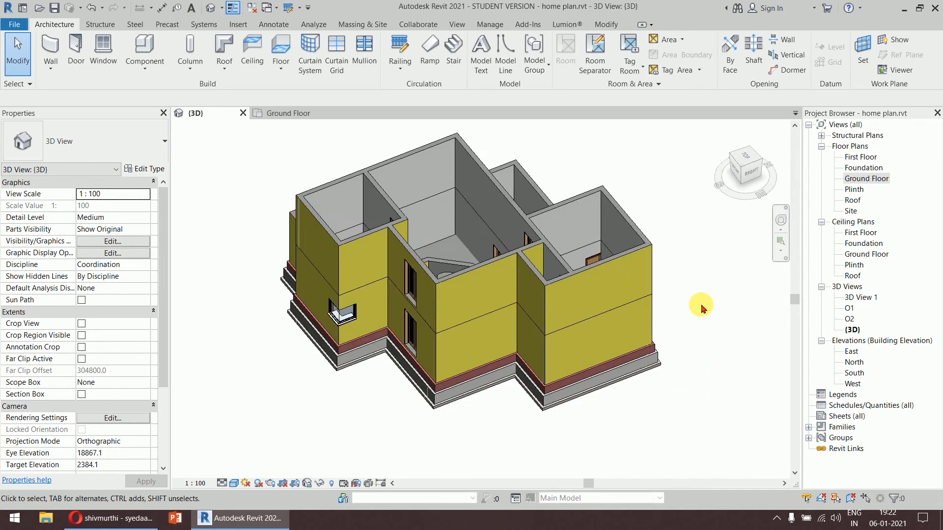
pyautogui.rightClick(607, 270)
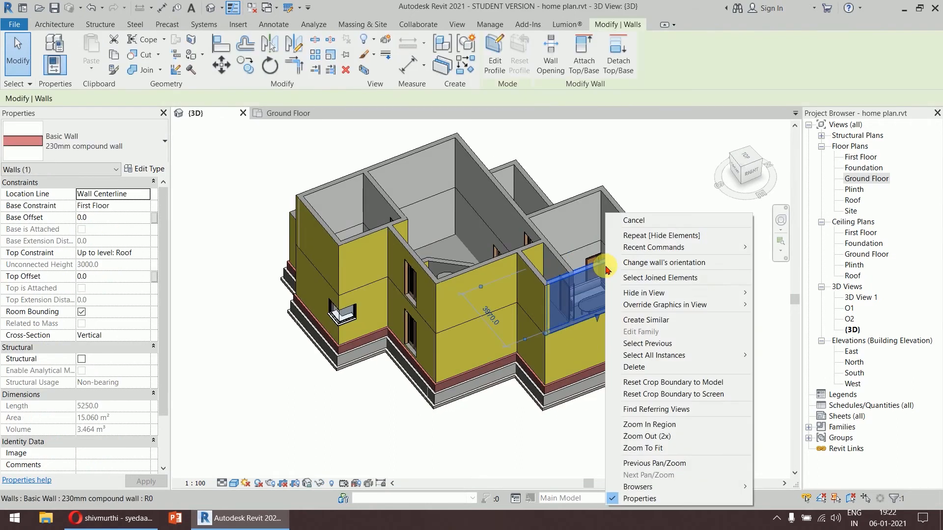
pyautogui.moveTo(736, 291)
pyautogui.click(783, 293)
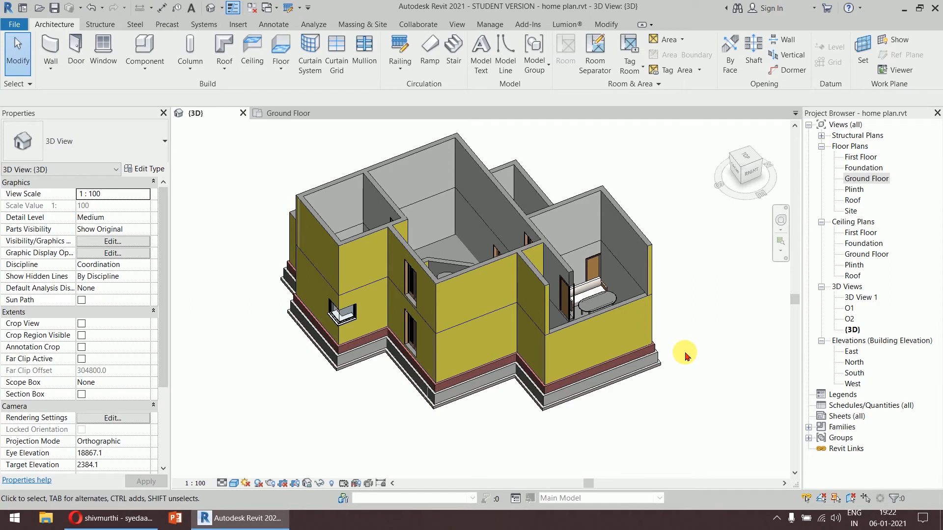
# Reveal the hidden elements, unhide the first-floor exterior wall above the bedroom and leave the reveal mode.
pyautogui.click(336, 485)
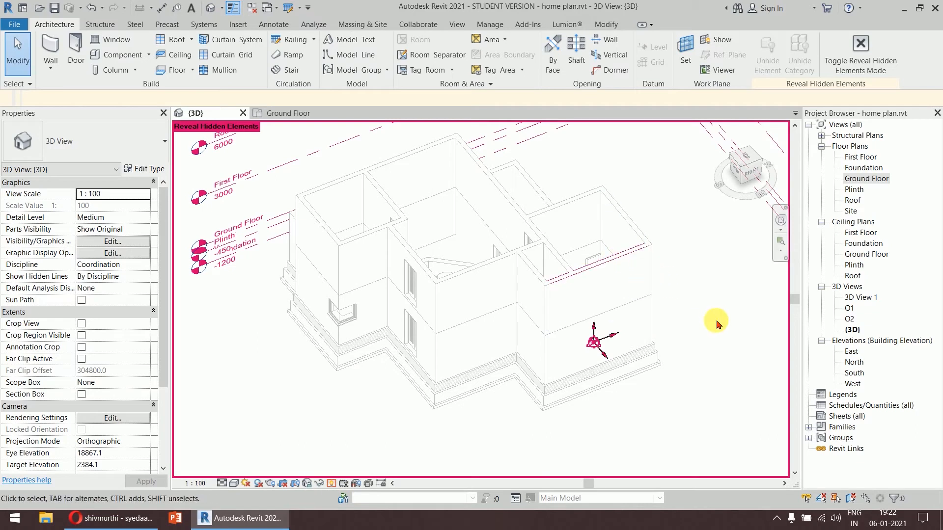
pyautogui.click(631, 251)
pyautogui.click(656, 72)
pyautogui.click(727, 71)
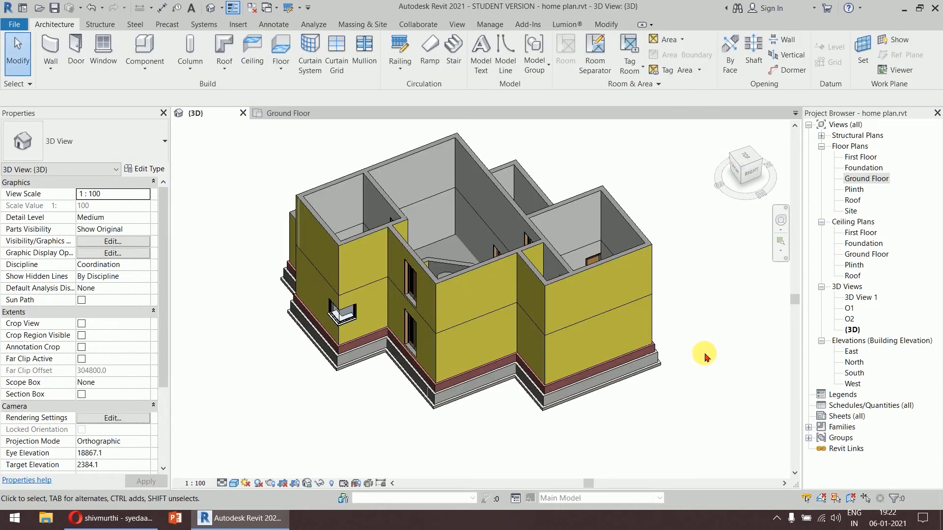
# Orbit the 3D model, then open the Ground Floor plan and view the whole layout.
pyautogui.keyDown('shift'); pyautogui.moveTo(673, 228); pyautogui.dragTo(758, 285, button='middle'); pyautogui.keyUp('shift')
pyautogui.click(880, 179)
pyautogui.scroll(-3, 606, 341)
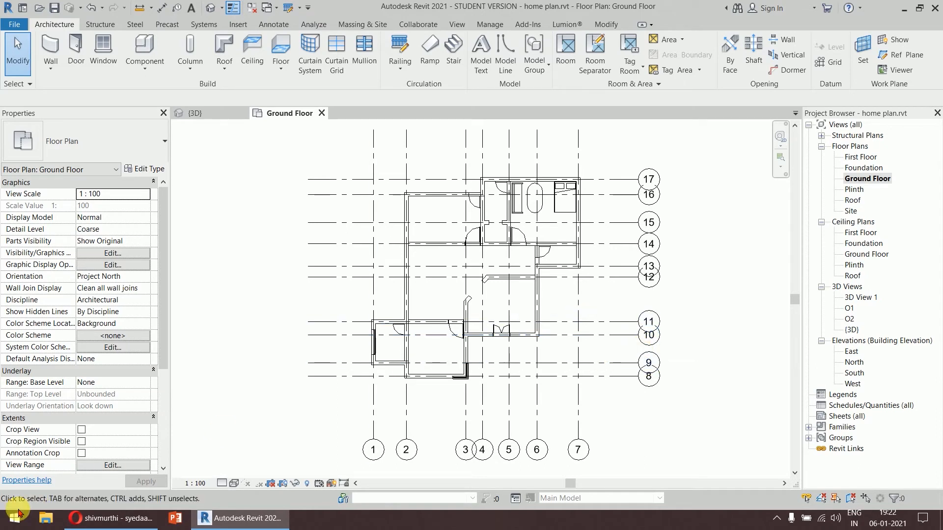
# Switch to Google Chrome, open revitcity.com and log in with the saved account credentials.
pyautogui.click(4, 522)
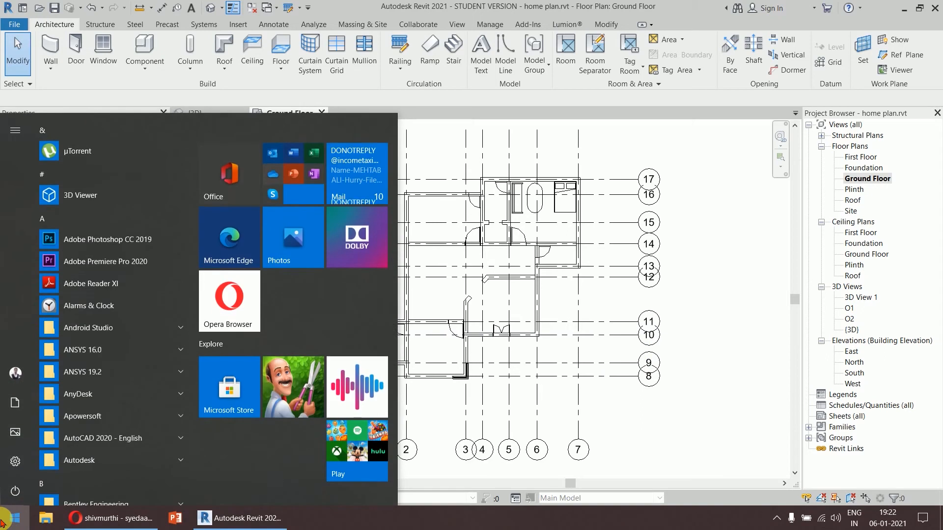
pyautogui.write('ch')
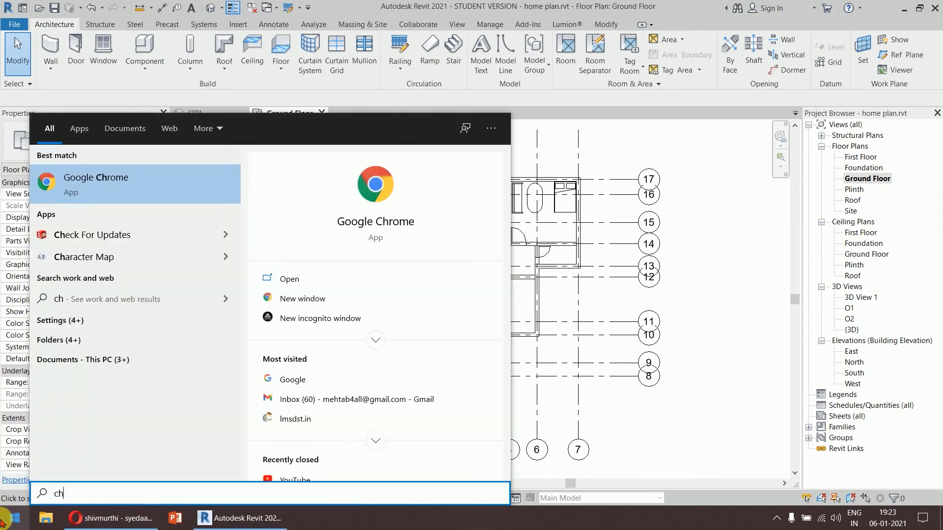
pyautogui.press('Return')
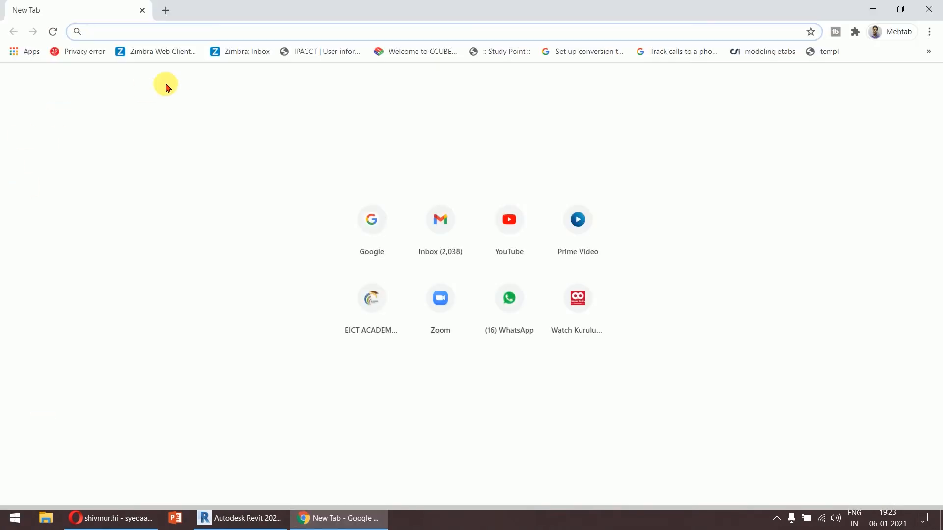
pyautogui.write('rev')
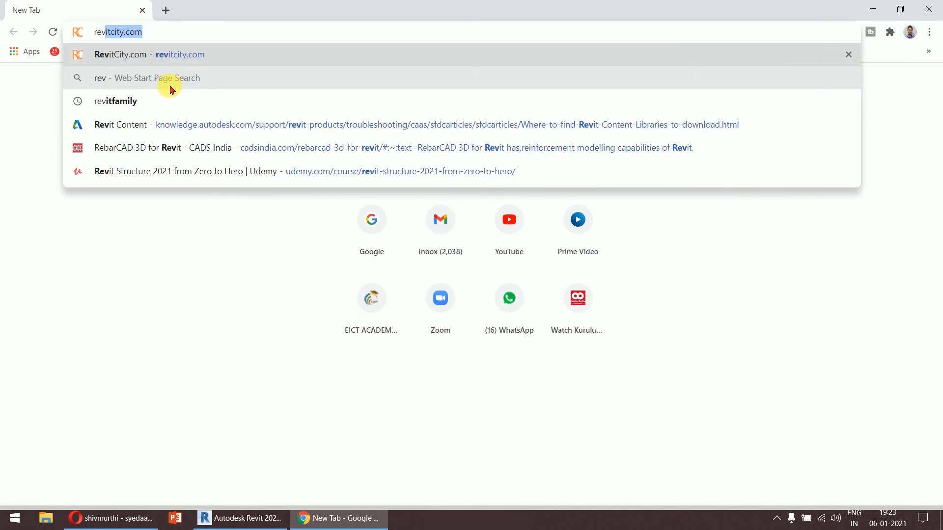
pyautogui.click(169, 56)
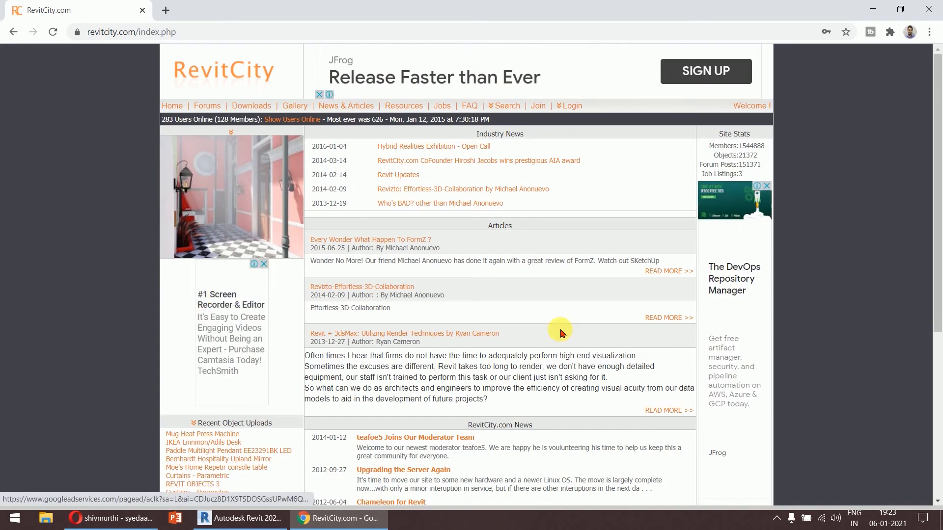
pyautogui.click(570, 106)
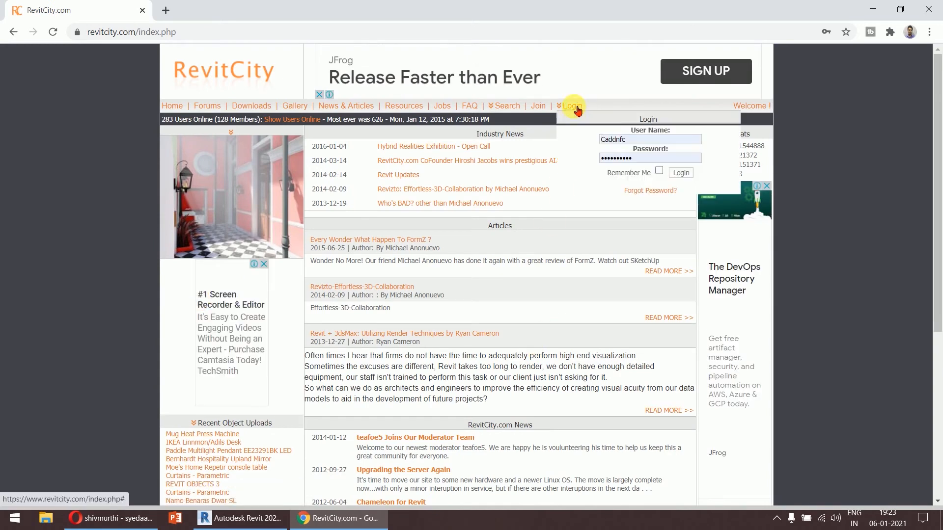
pyautogui.click(678, 174)
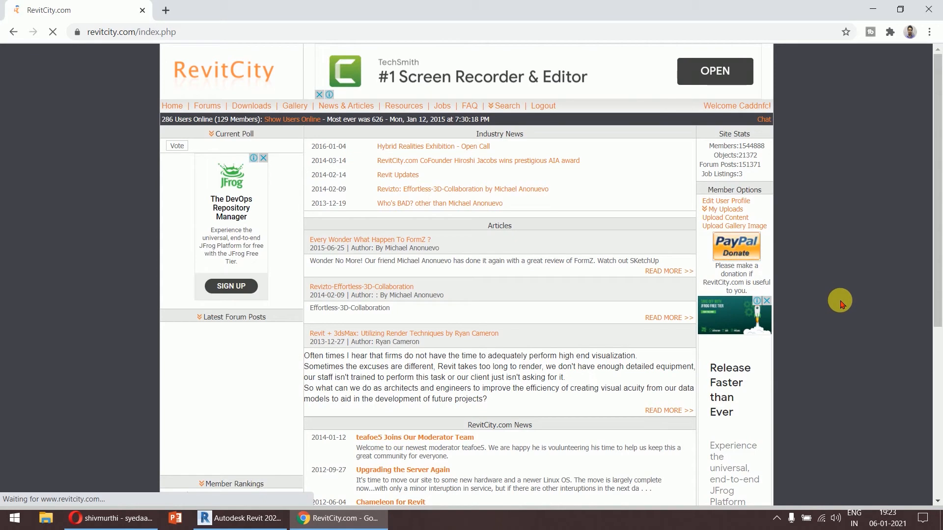
# Search the RevitCity downloads for "centre table".
pyautogui.click(518, 109)
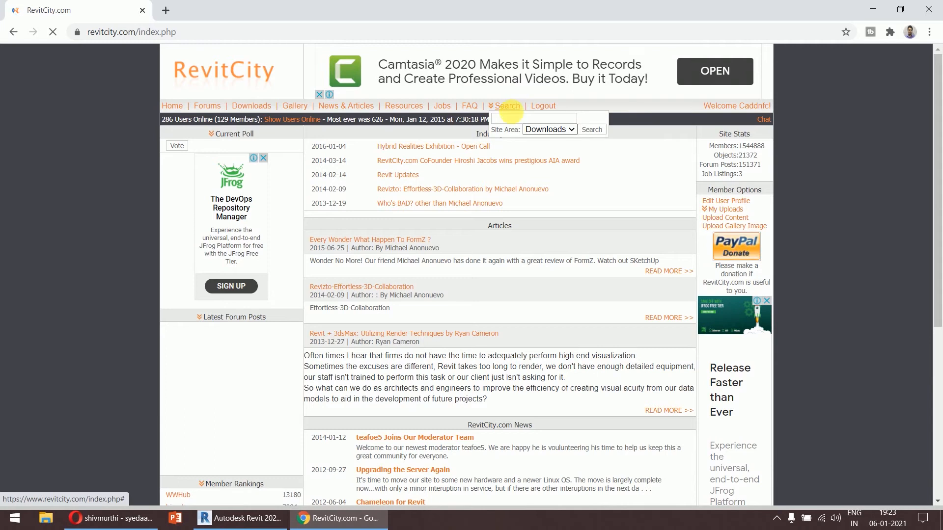
pyautogui.click(518, 120)
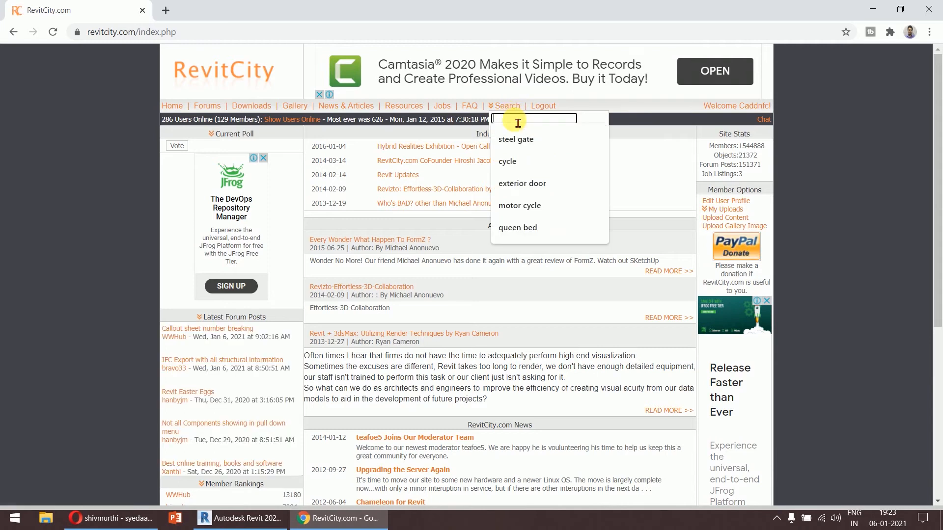
pyautogui.write('centre table')
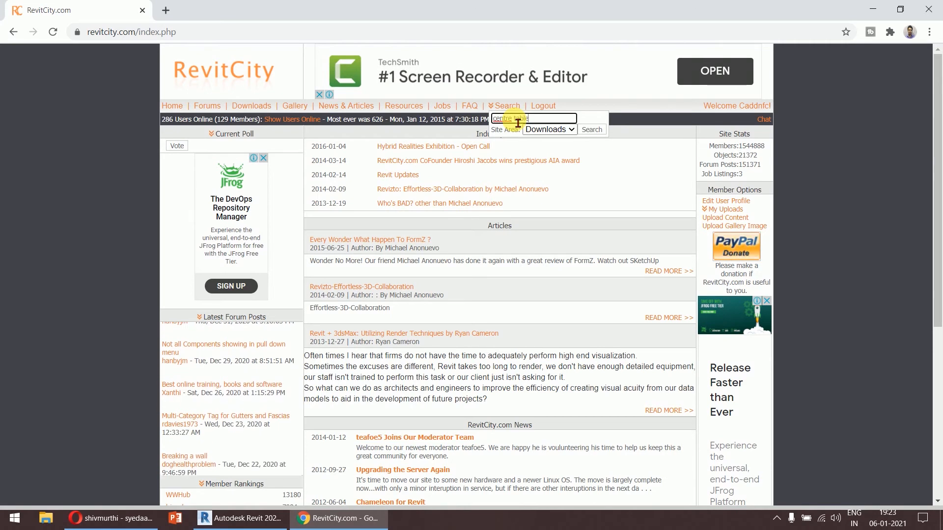
pyautogui.press('Return')
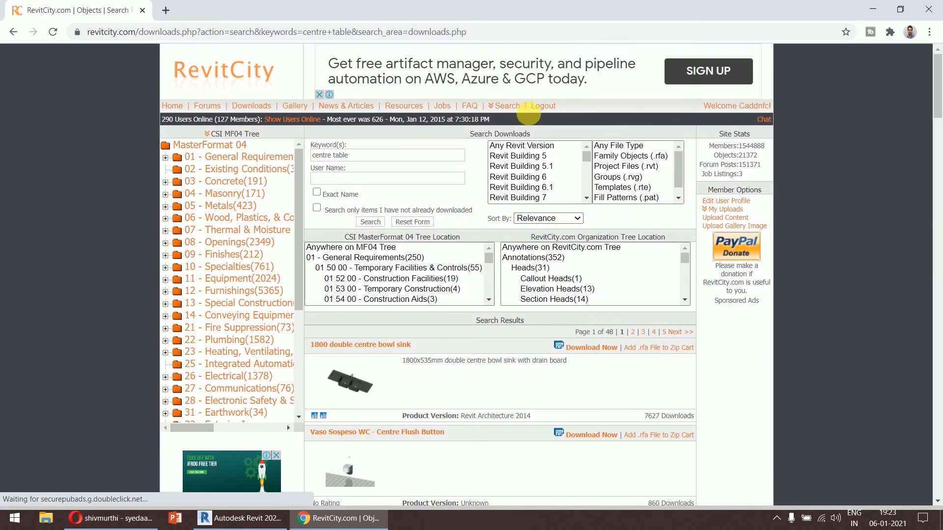
# Look through the centre table results for a suitable table family, comparing previews and descriptions.
pyautogui.scroll(-5, 663, 251)
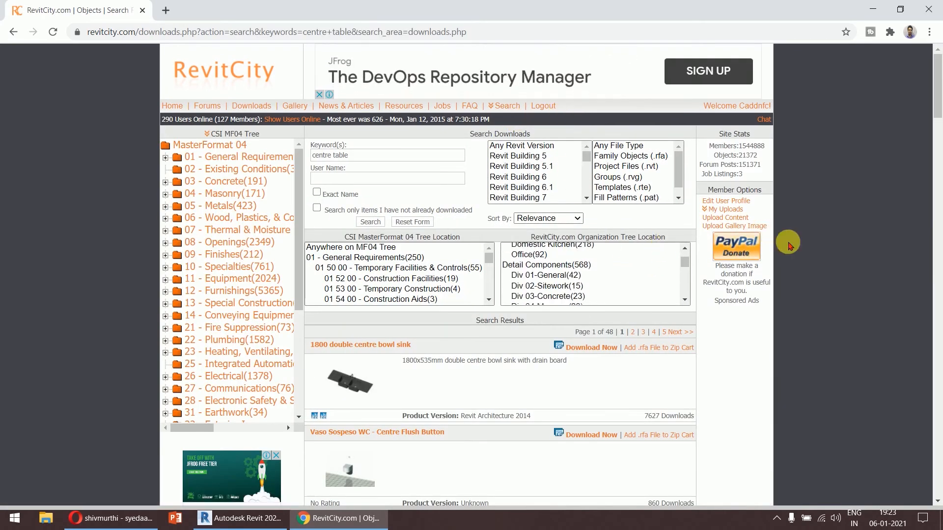
pyautogui.scroll(-10, 805, 242)
pyautogui.scroll(-5, 810, 239)
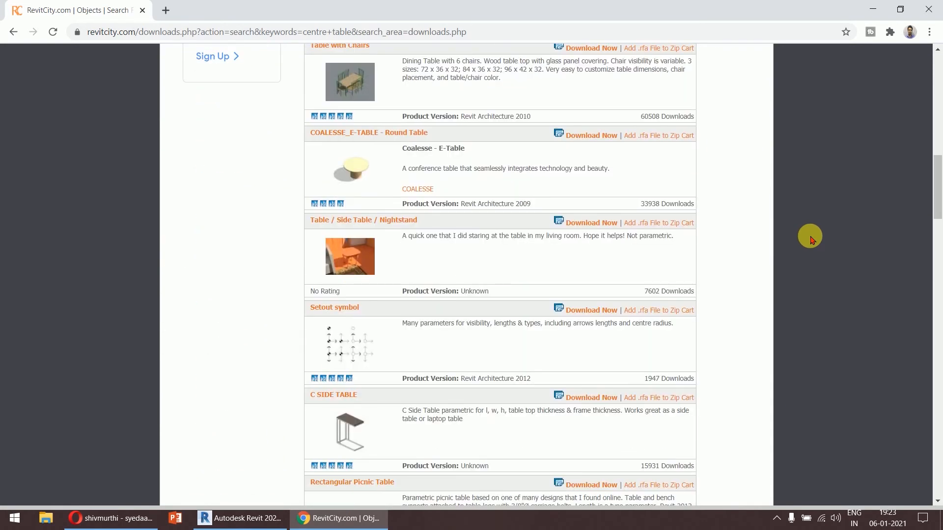
pyautogui.scroll(-5, 810, 239)
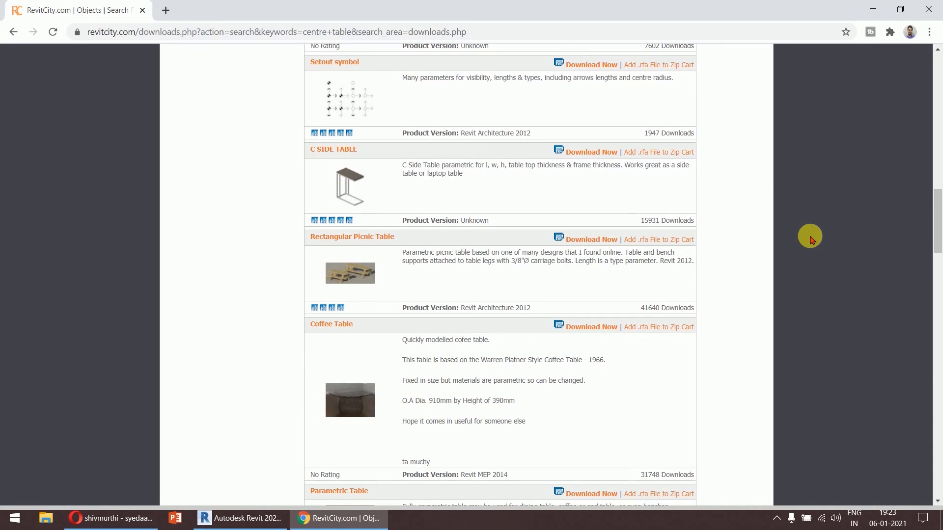
pyautogui.scroll(9, 810, 239)
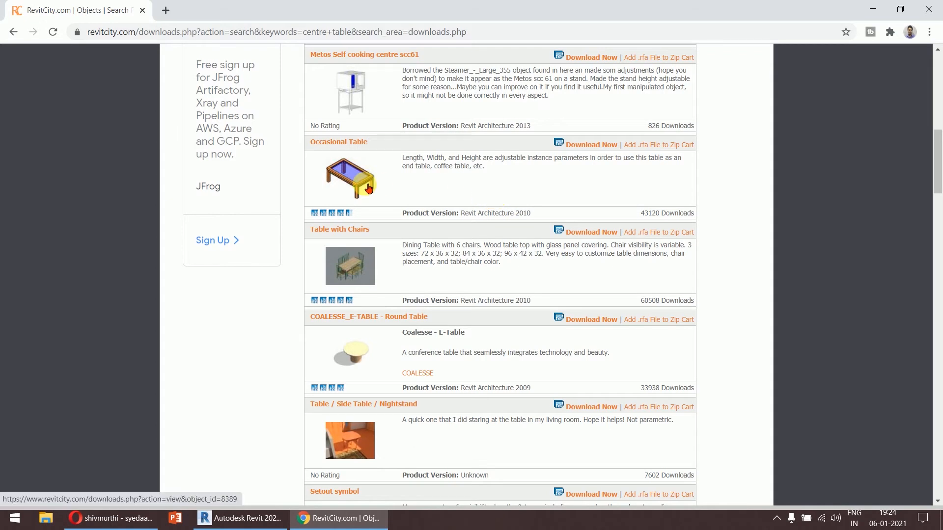
pyautogui.scroll(-10, 431, 216)
pyautogui.scroll(15, 431, 216)
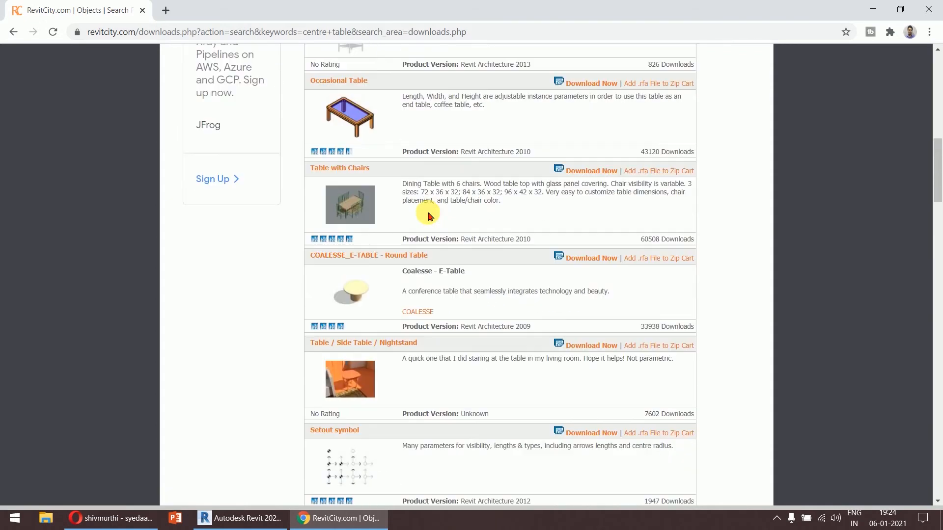
pyautogui.scroll(2, 429, 216)
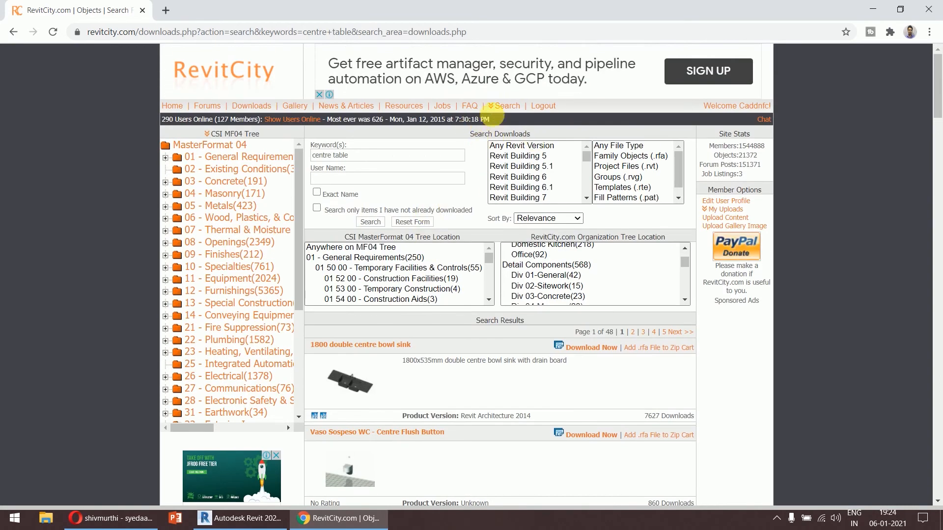
# Search the RevitCity downloads for "table".
pyautogui.click(508, 108)
pyautogui.click(533, 122)
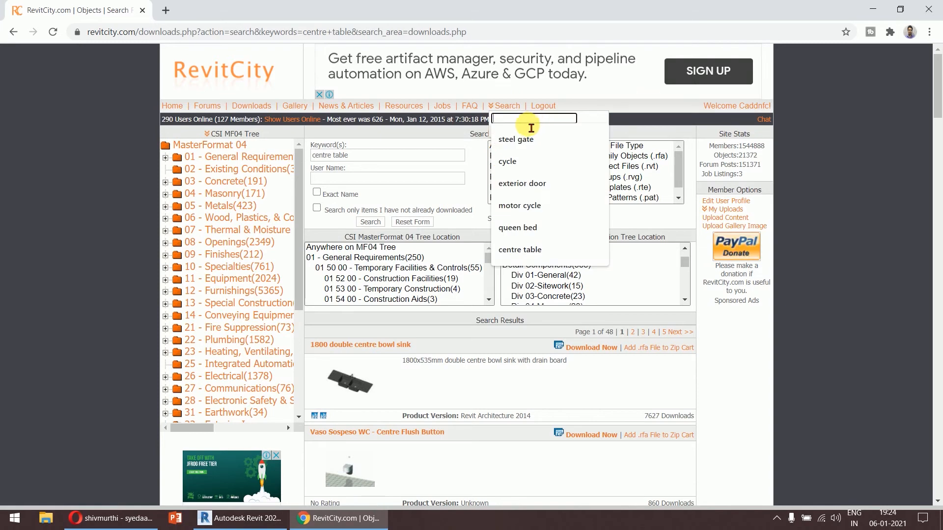
pyautogui.write('table')
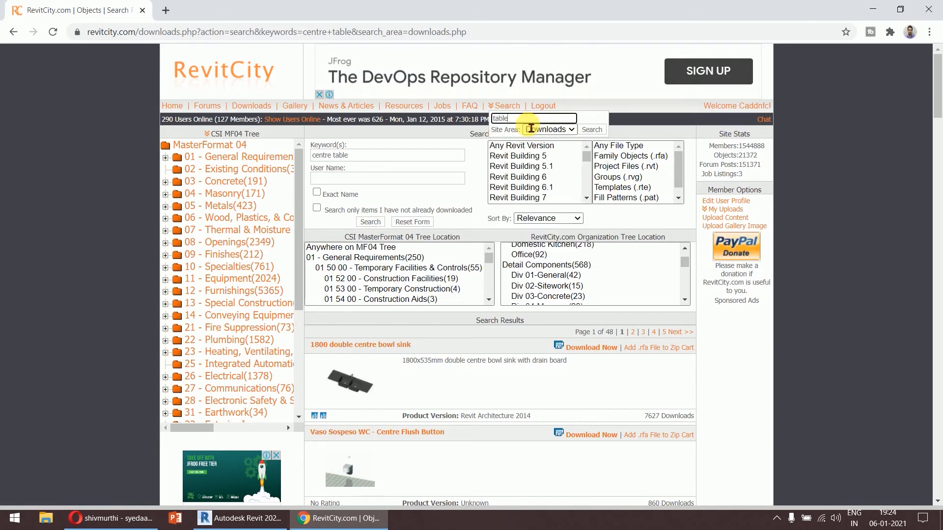
pyautogui.press('Return')
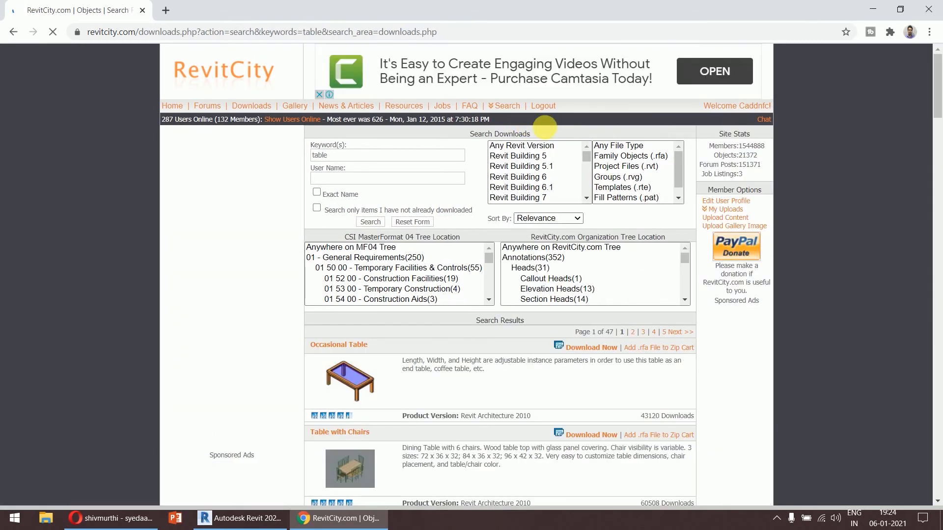
# Browse the table results and download the fully parametric "TABLE & CHAIRS" family whose chair number changes with table size.
pyautogui.scroll(-8, 823, 298)
pyautogui.scroll(-12, 823, 298)
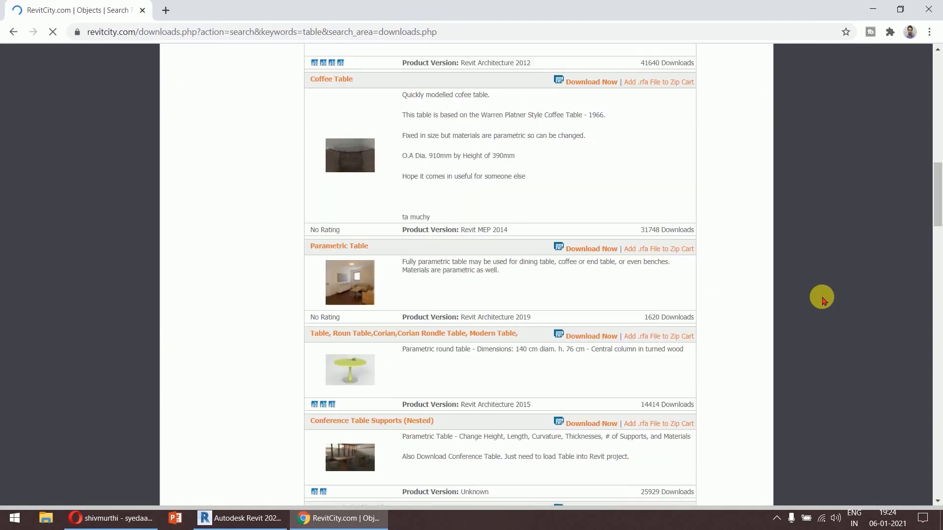
pyautogui.scroll(-7, 823, 298)
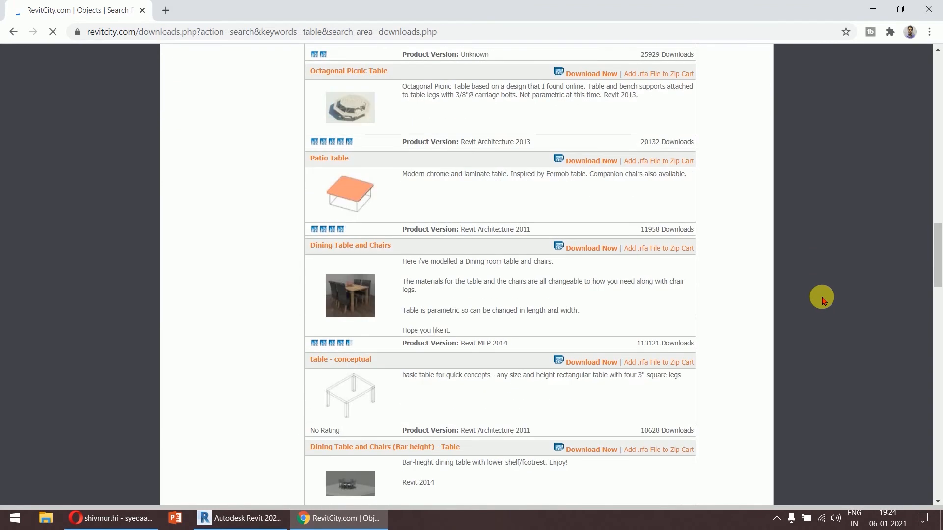
pyautogui.scroll(4, 700, 275)
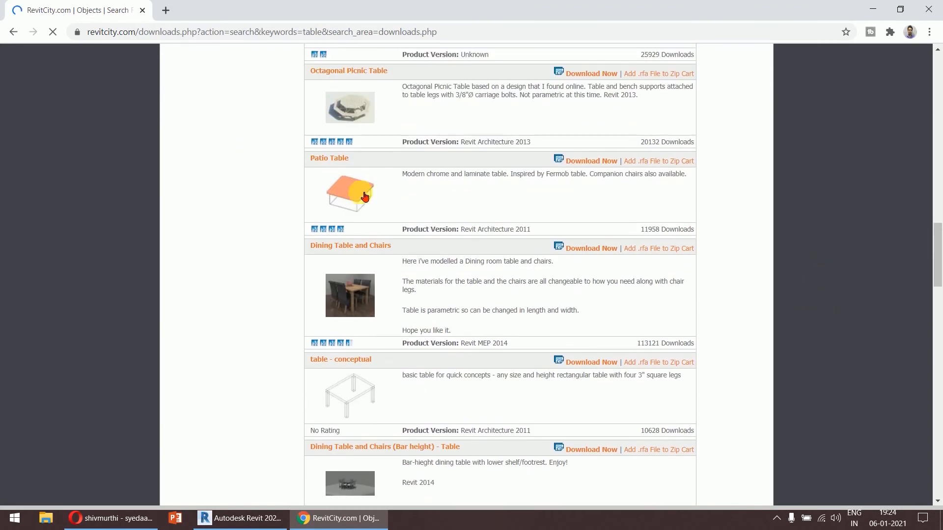
pyautogui.scroll(-1, 456, 210)
pyautogui.scroll(-4, 456, 210)
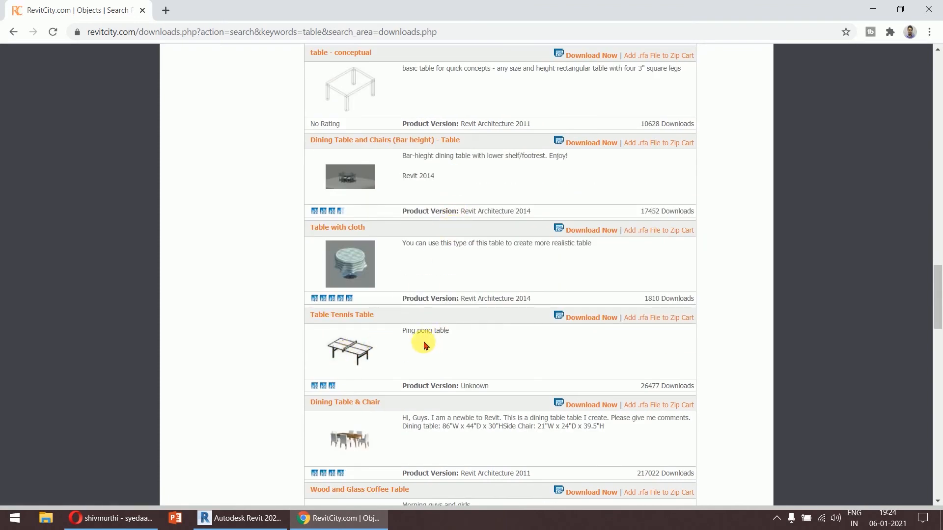
pyautogui.scroll(-4, 417, 349)
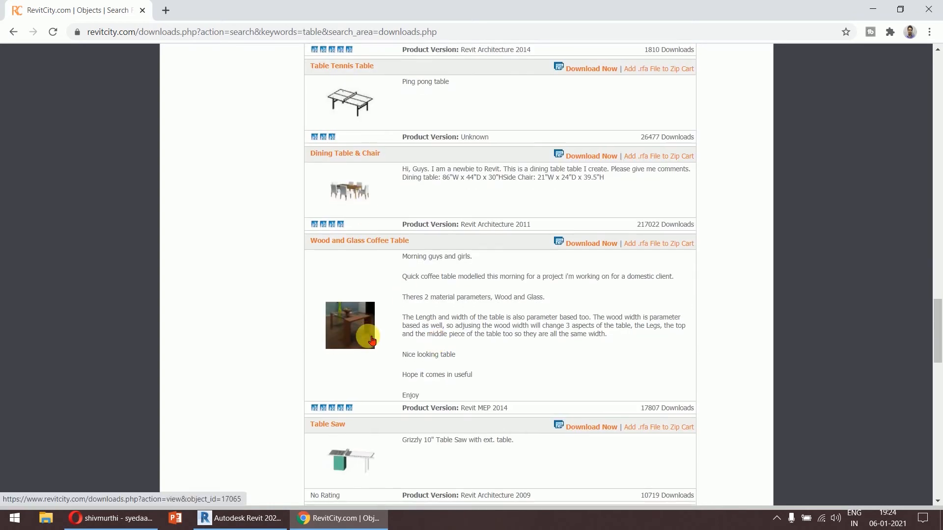
pyautogui.scroll(-7, 368, 334)
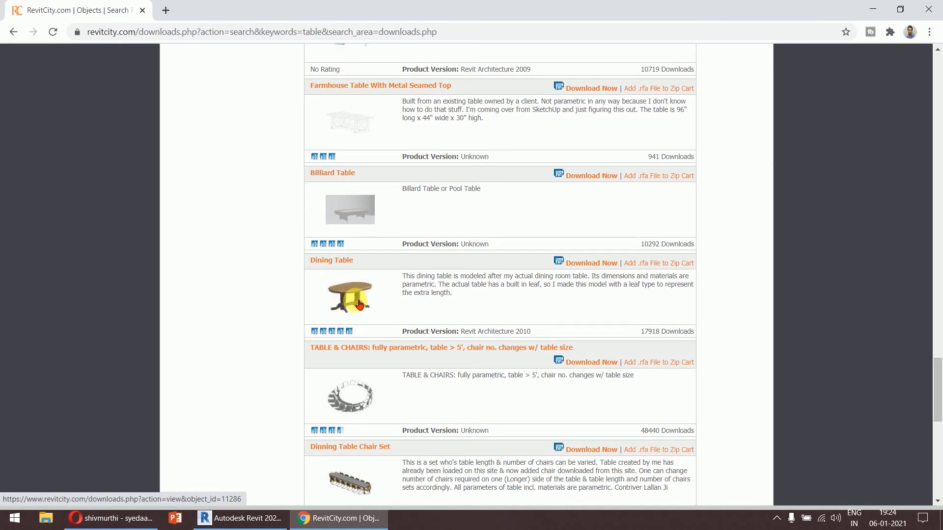
pyautogui.scroll(-3, 359, 305)
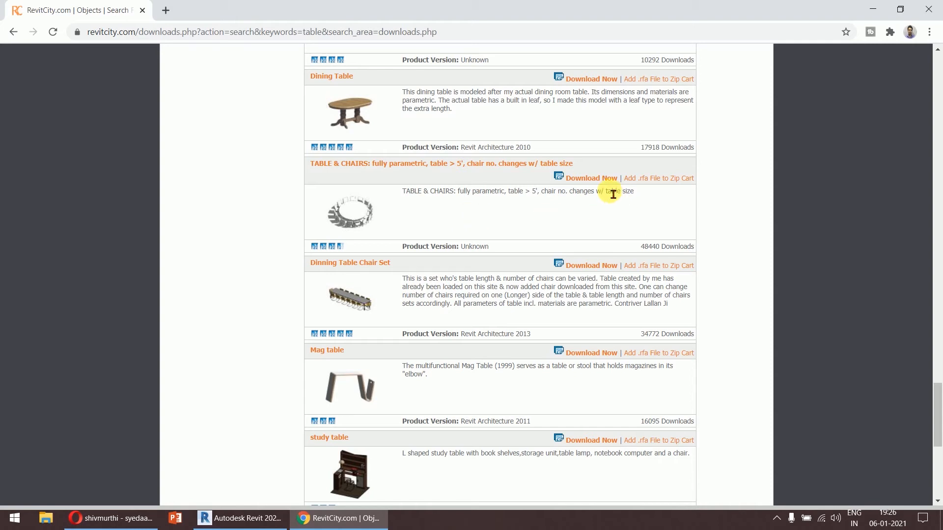
pyautogui.click(601, 179)
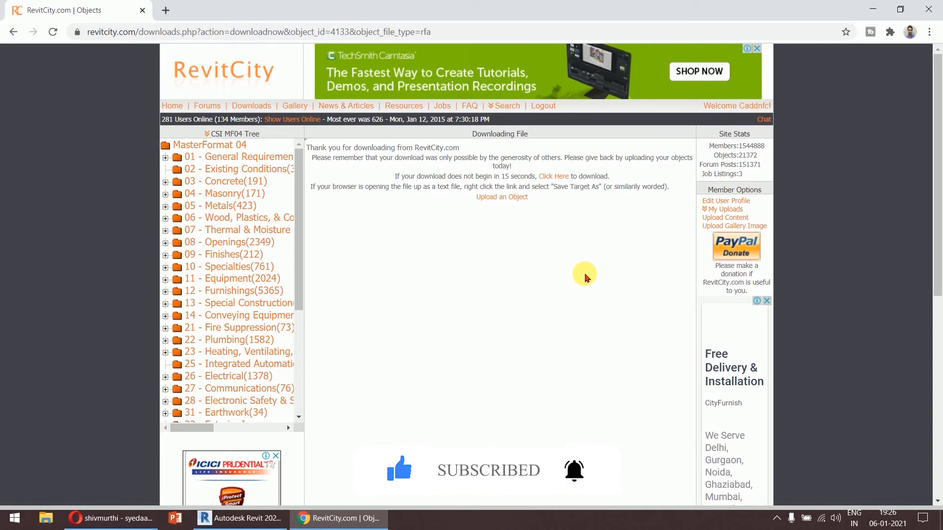
pyautogui.scroll(-8, 586, 277)
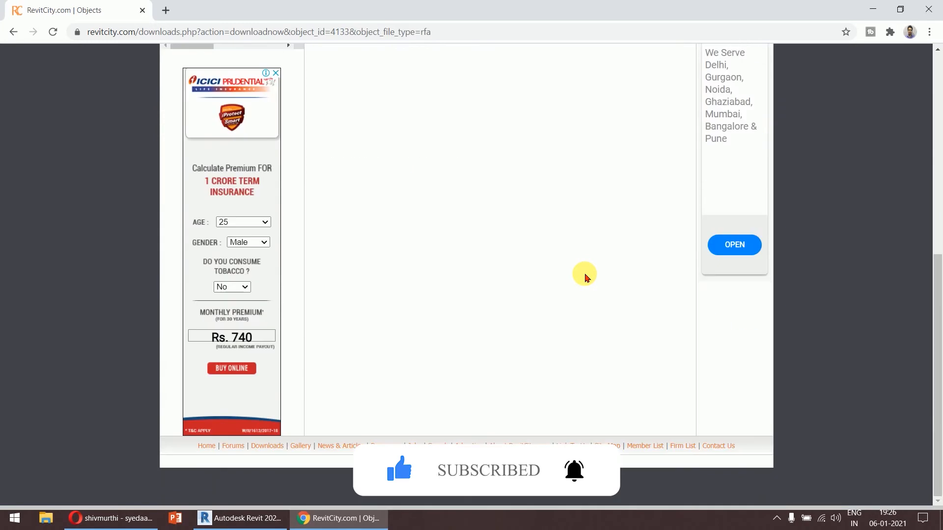
# Open the browser's list of downloaded files to check the "TABLE & CHAIRS" family file.
pyautogui.scroll(8, 585, 277)
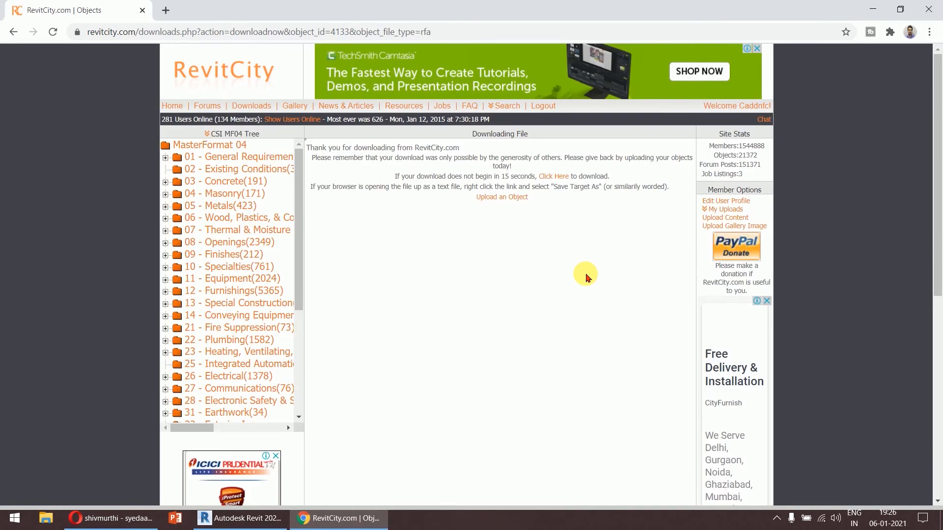
pyautogui.click(929, 33)
pyautogui.click(880, 109)
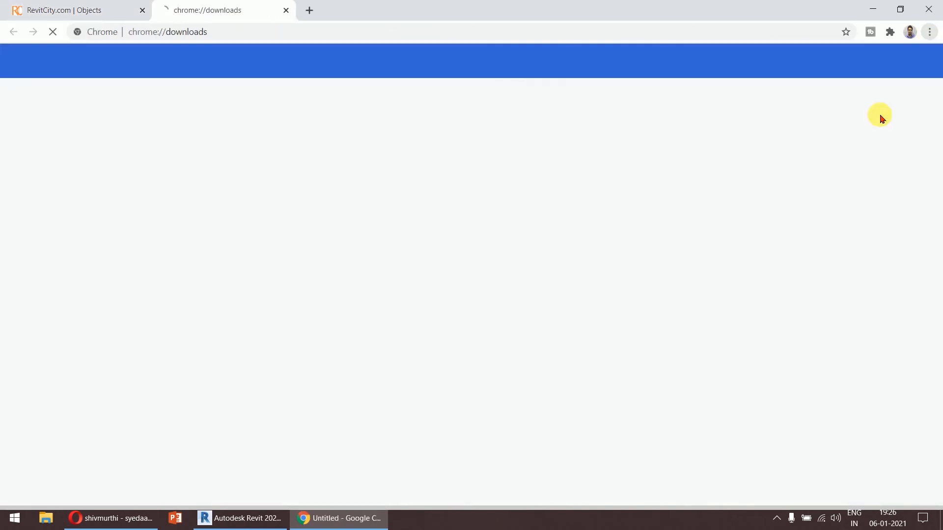
pyautogui.click(105, 14)
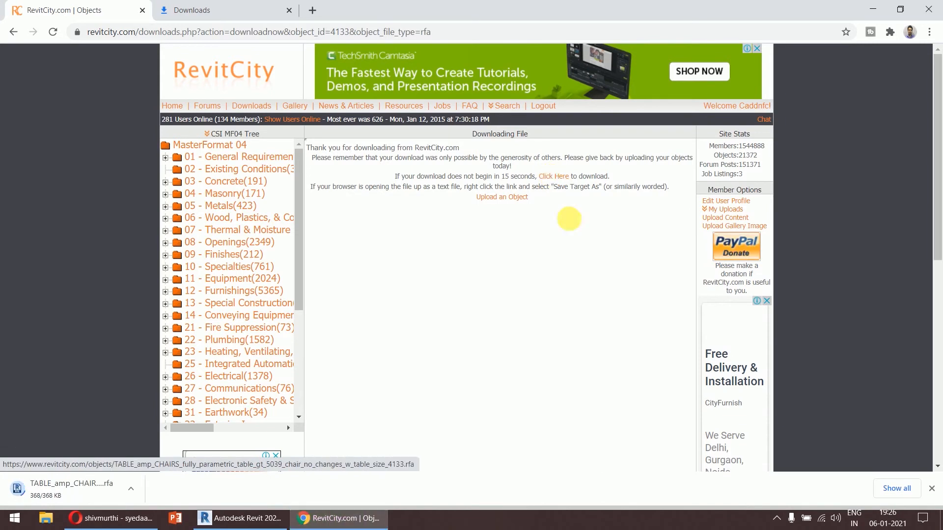
pyautogui.click(896, 488)
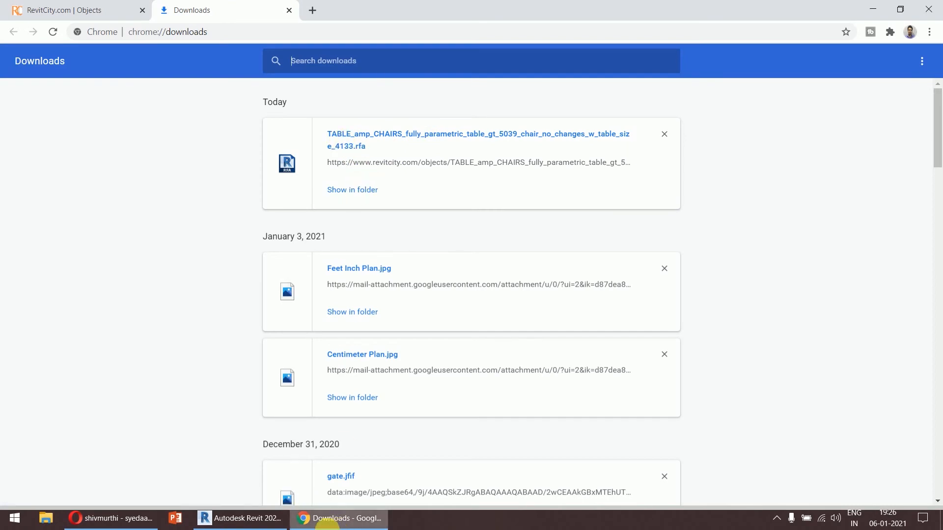
# Switch to Revit and load the downloaded TABLE_amp_CHAIRS fully parametric family from the Downloads folder as a new component.
pyautogui.click(246, 524)
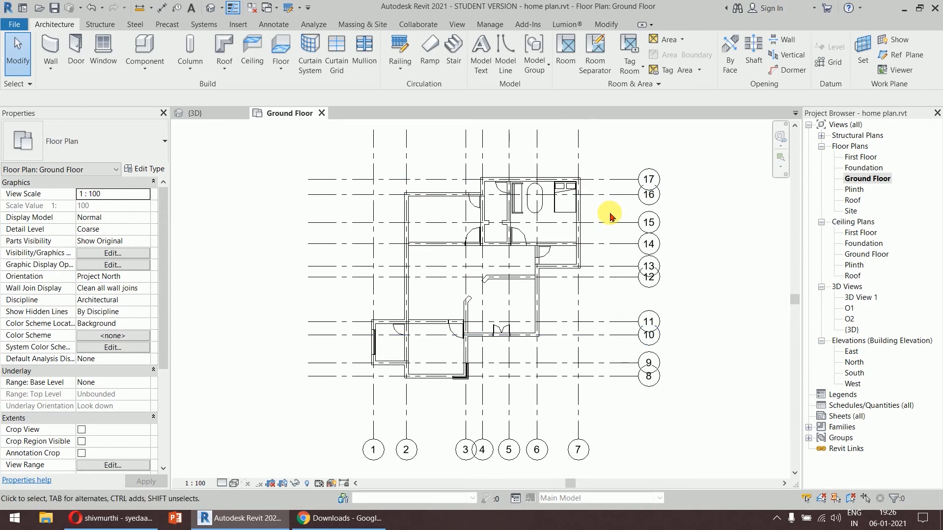
pyautogui.scroll(3, 523, 197)
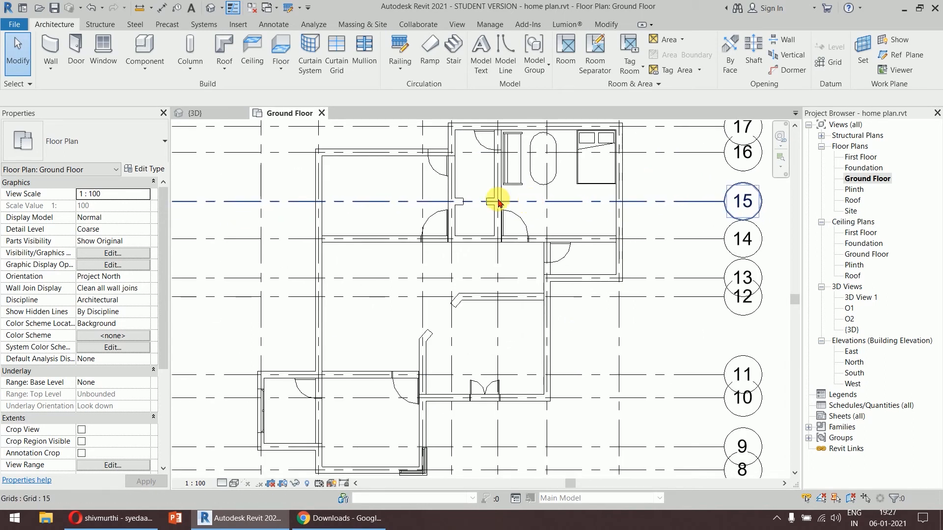
pyautogui.click(147, 45)
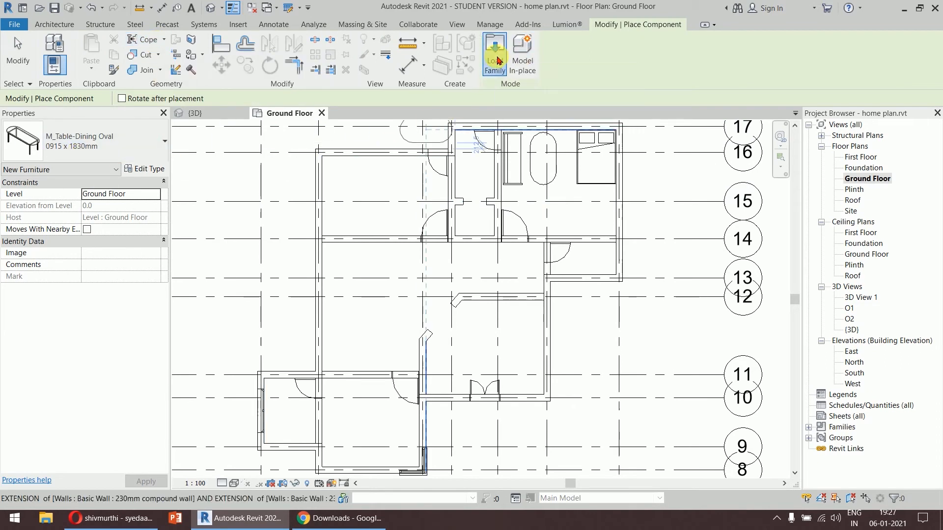
pyautogui.click(496, 59)
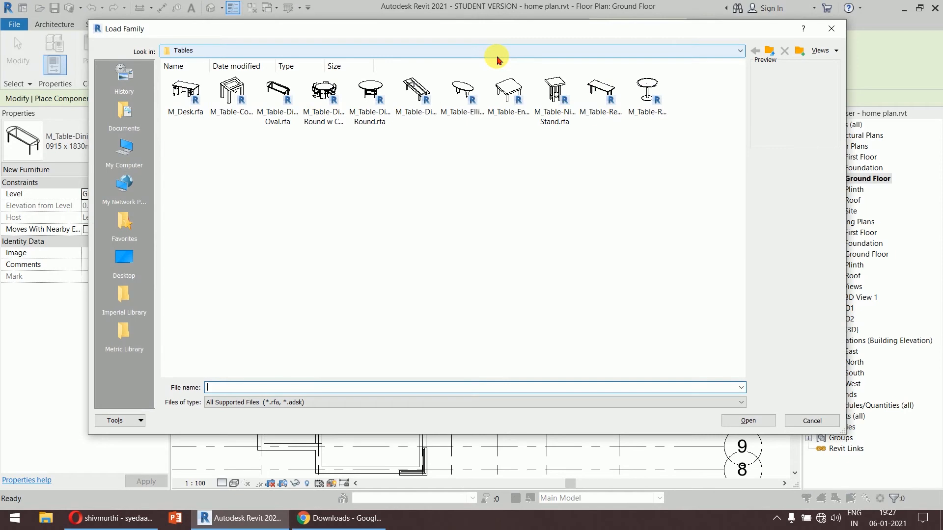
pyautogui.click(256, 52)
pyautogui.scroll(2, 296, 123)
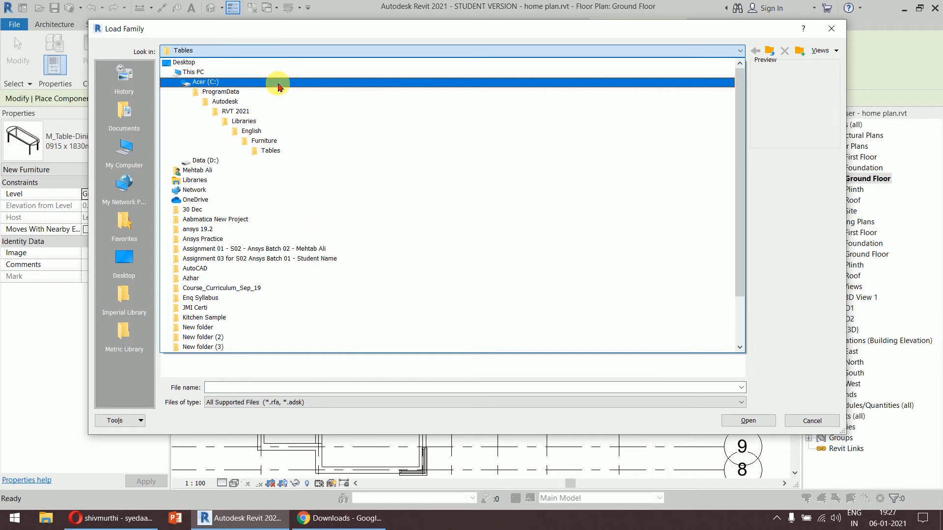
pyautogui.click(294, 170)
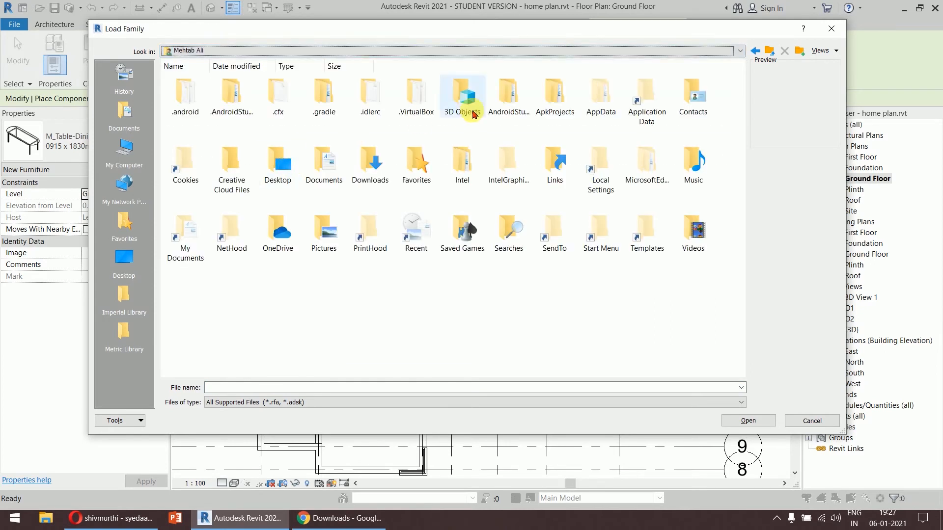
pyautogui.doubleClick(366, 170)
pyautogui.click(185, 95)
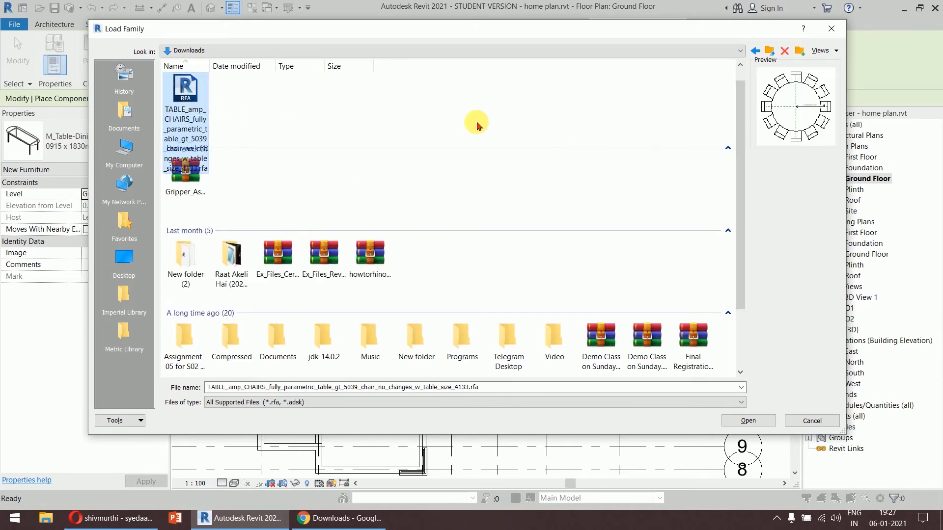
pyautogui.click(747, 420)
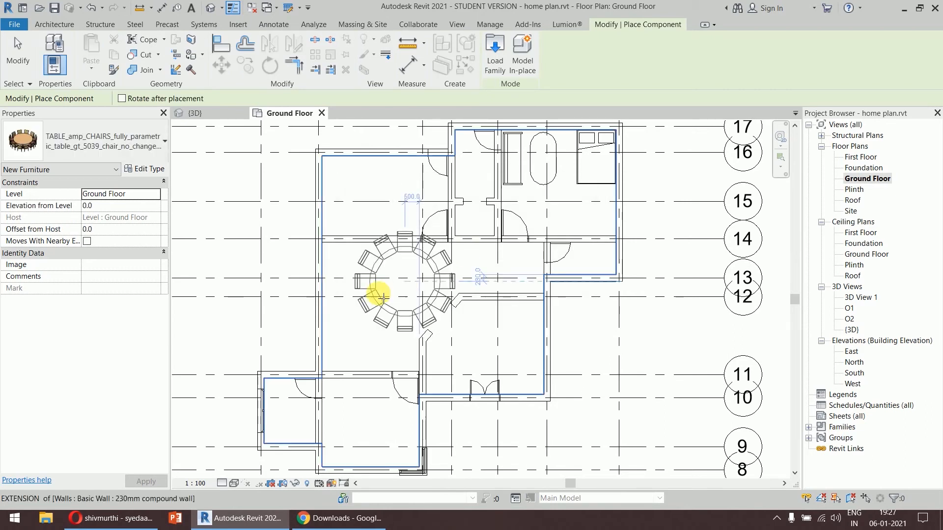
# Place the round table with chairs on grid 12 in the central hall of the ground floor plan and end placement.
pyautogui.scroll(3, 403, 292)
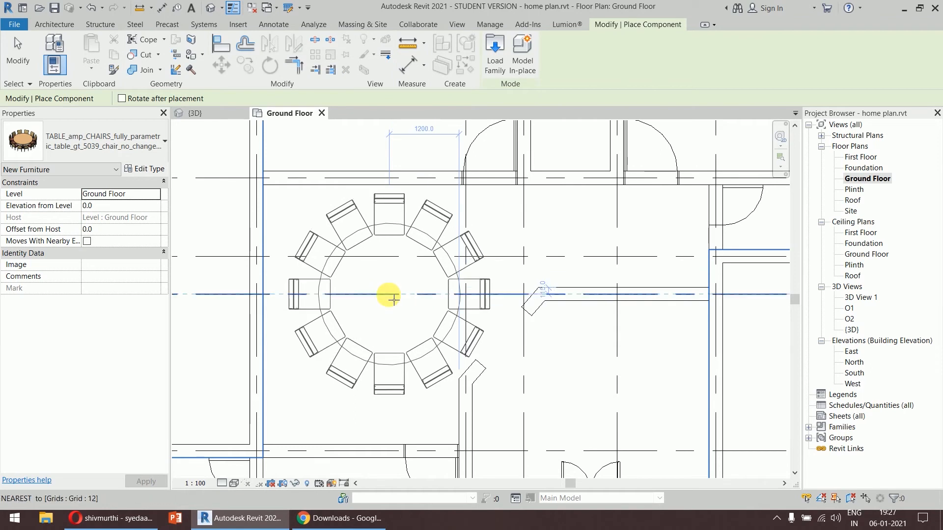
pyautogui.click(393, 295)
pyautogui.rightClick(543, 345)
pyautogui.click(566, 349)
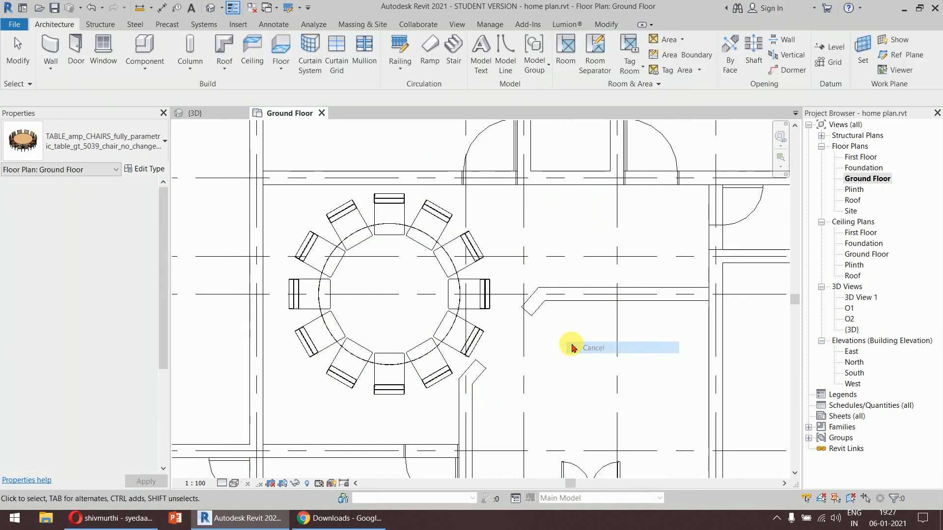
# Open the 3D view and look closely at the placed round table and its chairs.
pyautogui.click(208, 113)
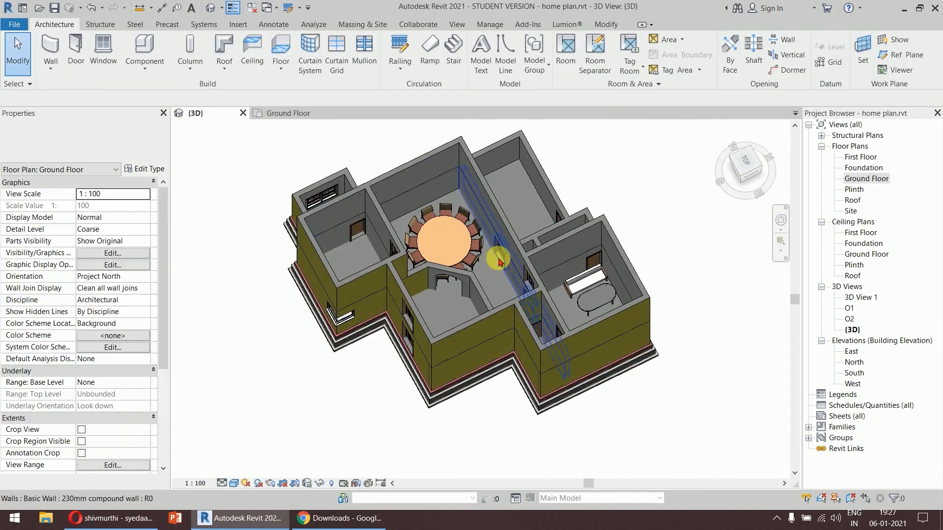
pyautogui.scroll(5, 466, 224)
pyautogui.scroll(-1, 668, 246)
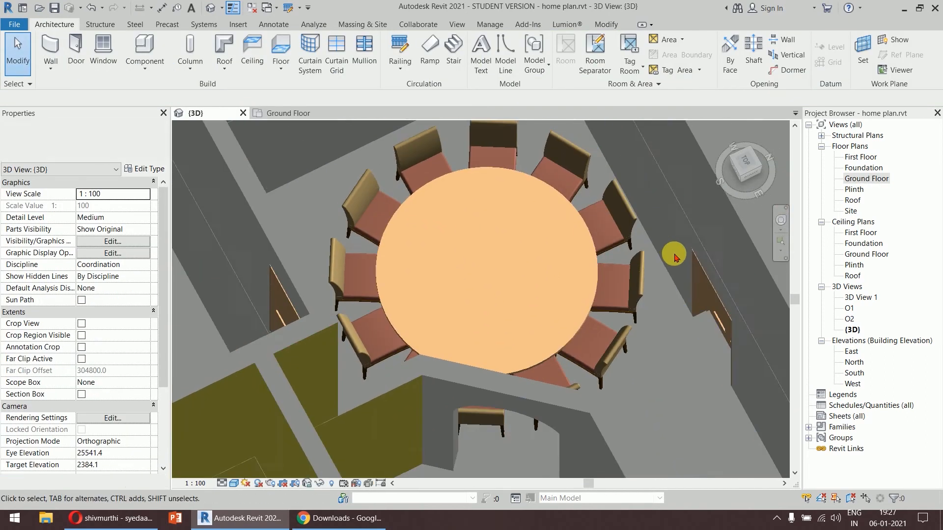
# Set the chair location to 1500 in the type properties of the round table and apply it.
pyautogui.click(571, 211)
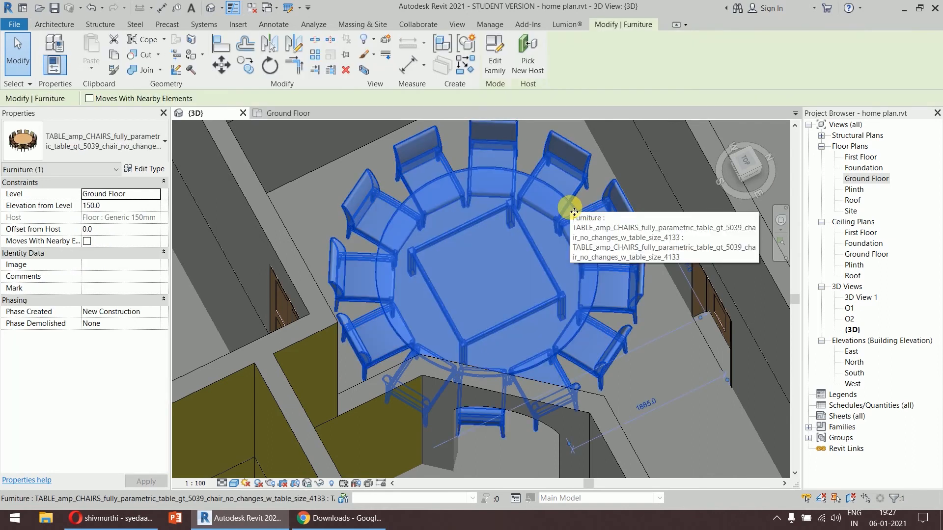
pyautogui.click(156, 170)
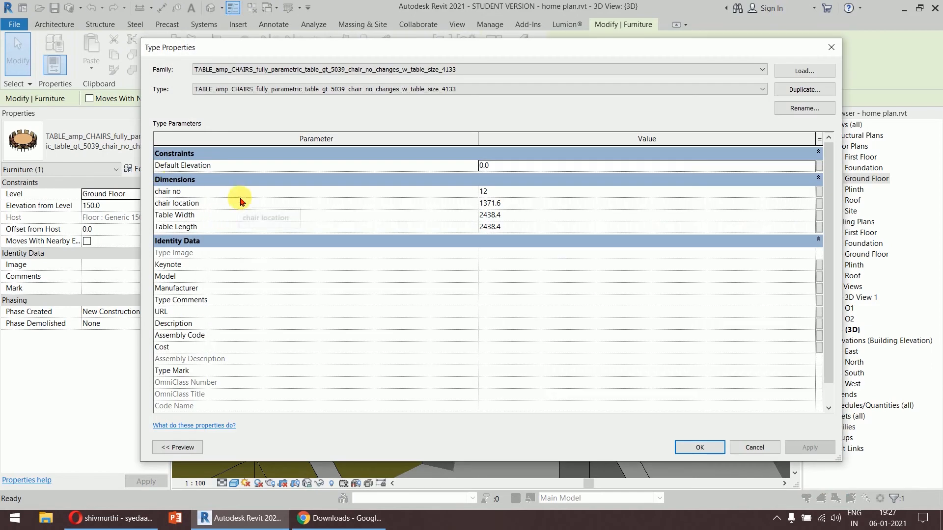
pyautogui.click(523, 205)
pyautogui.doubleClick(523, 203)
pyautogui.click(520, 192)
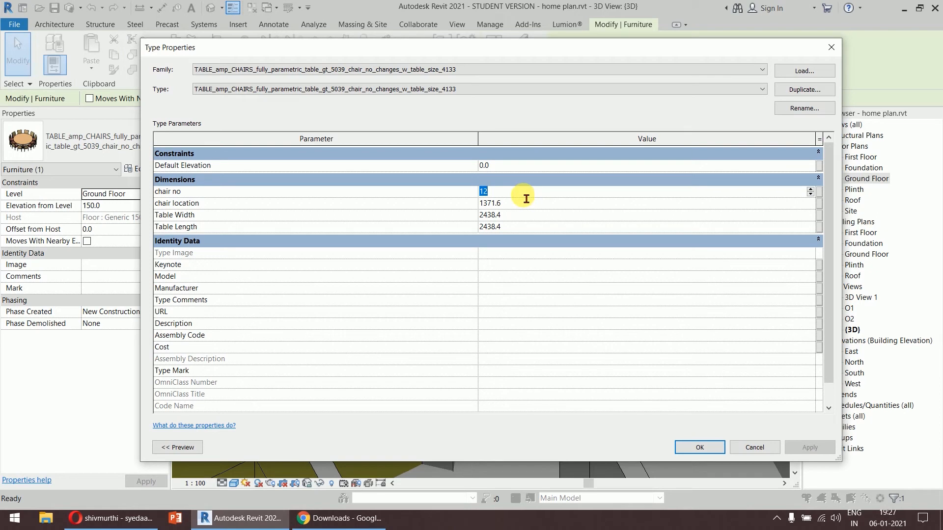
pyautogui.click(518, 217)
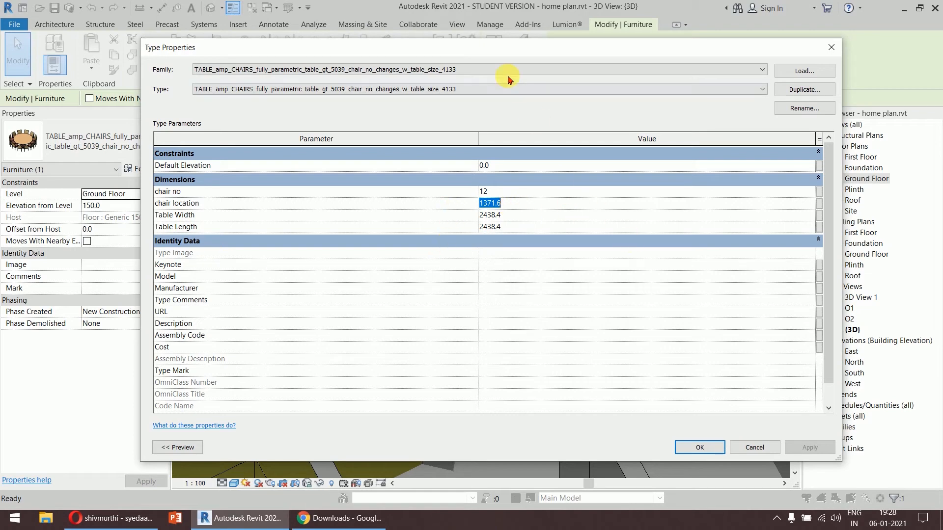
pyautogui.moveTo(500, 50); pyautogui.dragTo(554, 134)
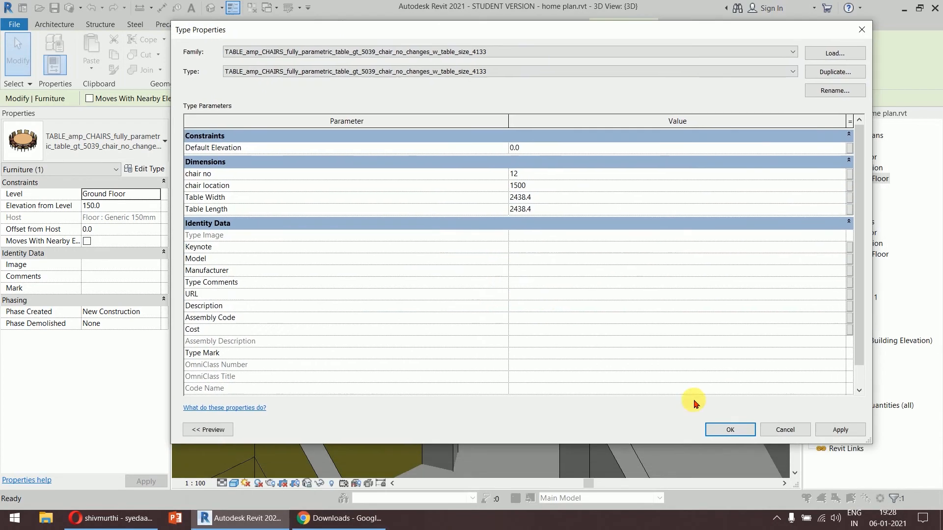
pyautogui.click(828, 432)
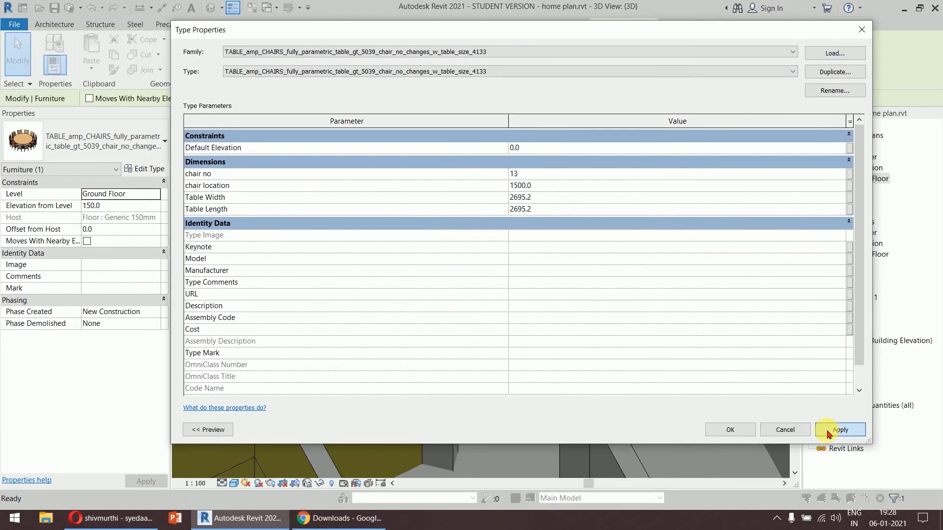
pyautogui.click(750, 434)
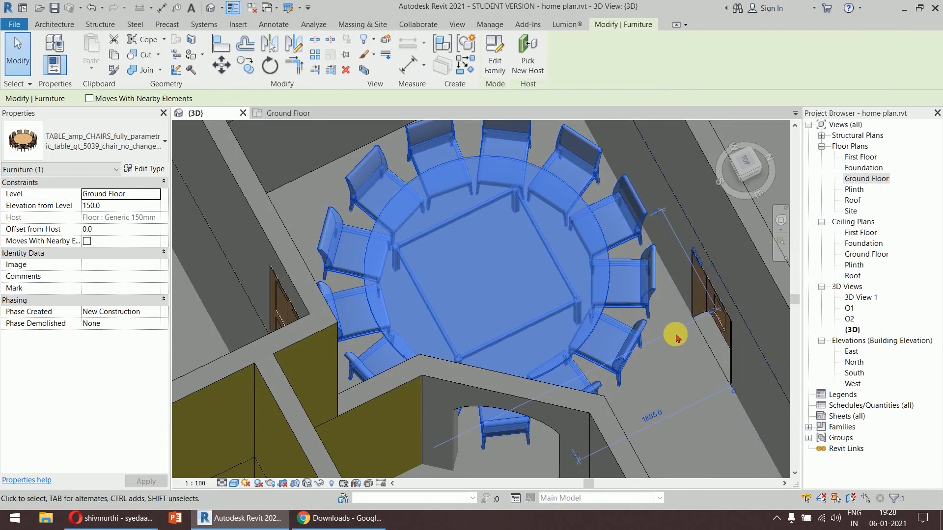
# Look at the round table from above and set its type's chair location to 1800.
pyautogui.click(672, 318)
pyautogui.keyDown('shift'); pyautogui.moveTo(679, 316); pyautogui.dragTo(688, 418, button='middle'); pyautogui.keyUp('shift')
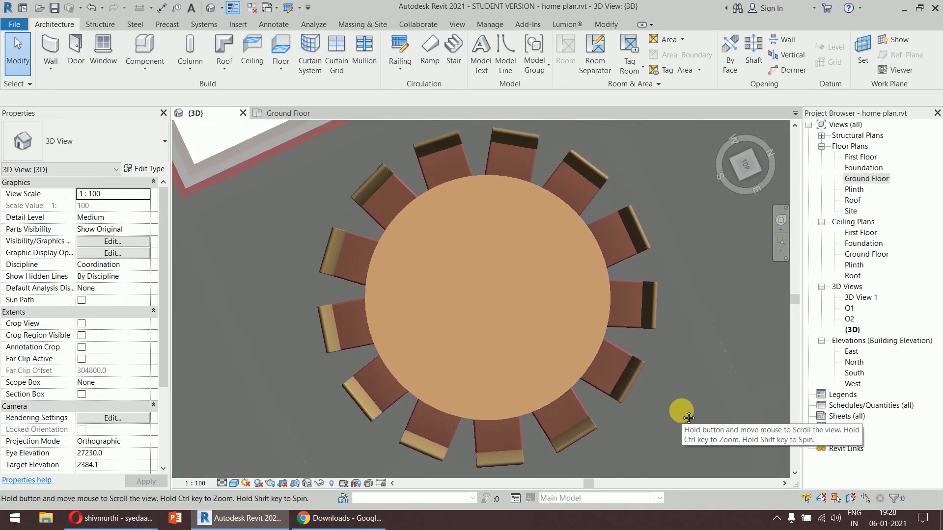
pyautogui.click(569, 213)
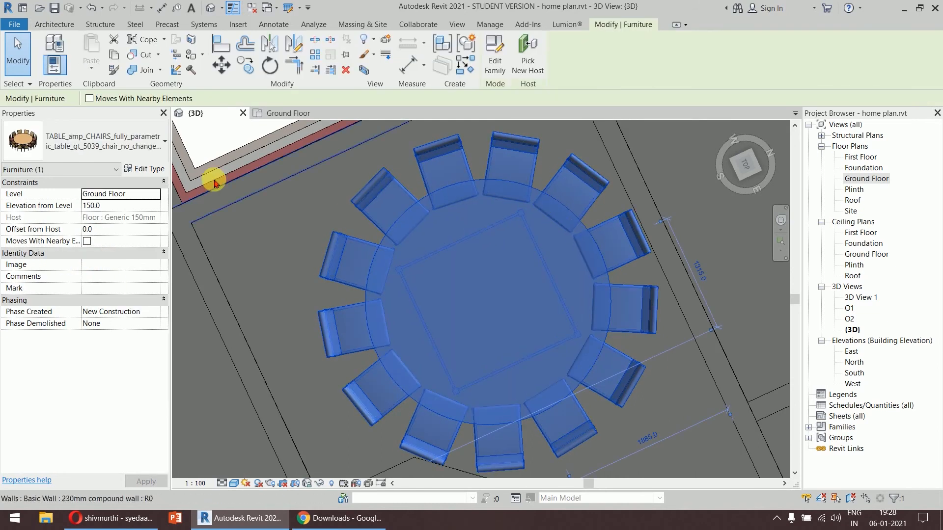
pyautogui.click(144, 169)
pyautogui.click(553, 186)
pyautogui.write('1800.0')
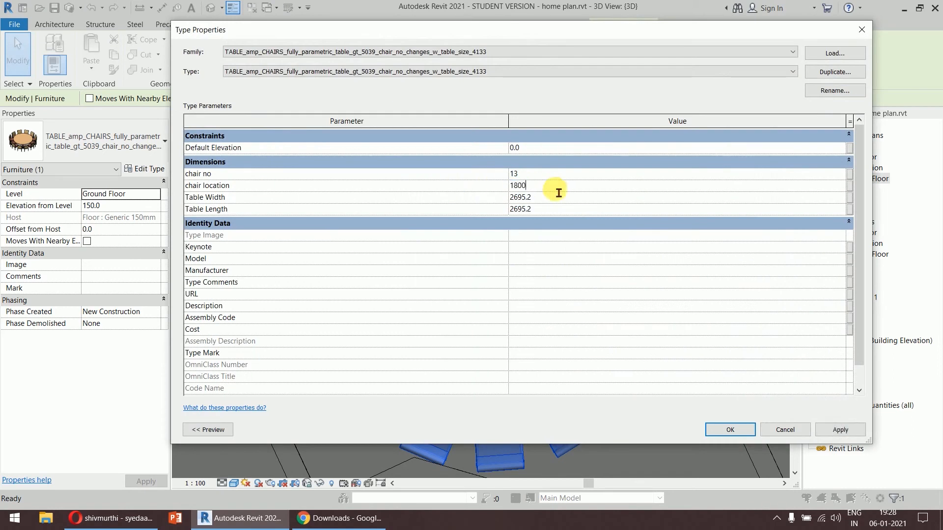
pyautogui.click(732, 430)
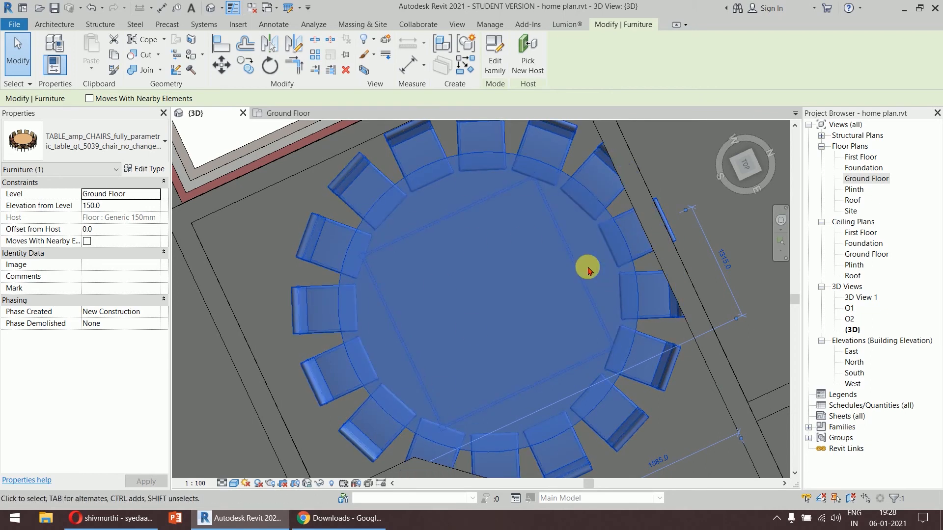
# Set the chair number to 12 in the round table's type properties and deselect the table.
pyautogui.click(145, 169)
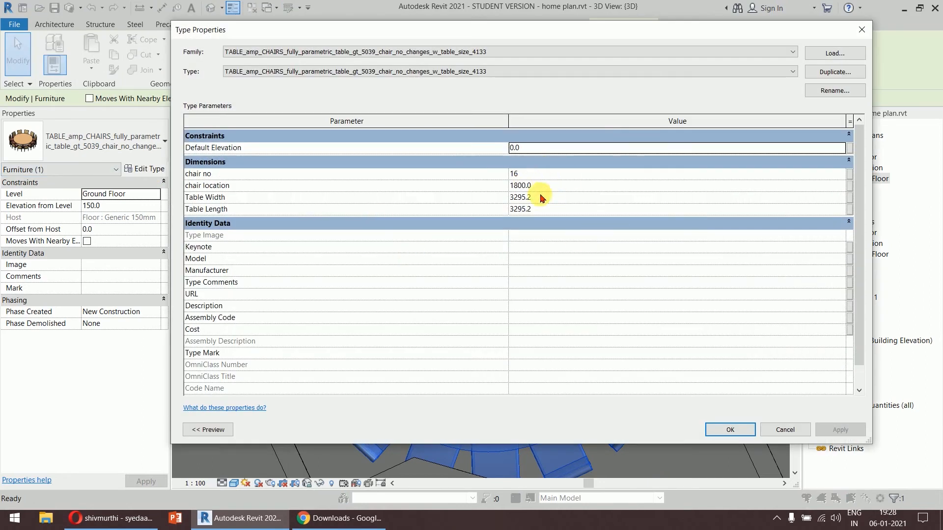
pyautogui.moveTo(512, 30); pyautogui.dragTo(480, 105)
pyautogui.click(549, 250)
pyautogui.doubleClick(553, 253)
pyautogui.write('12')
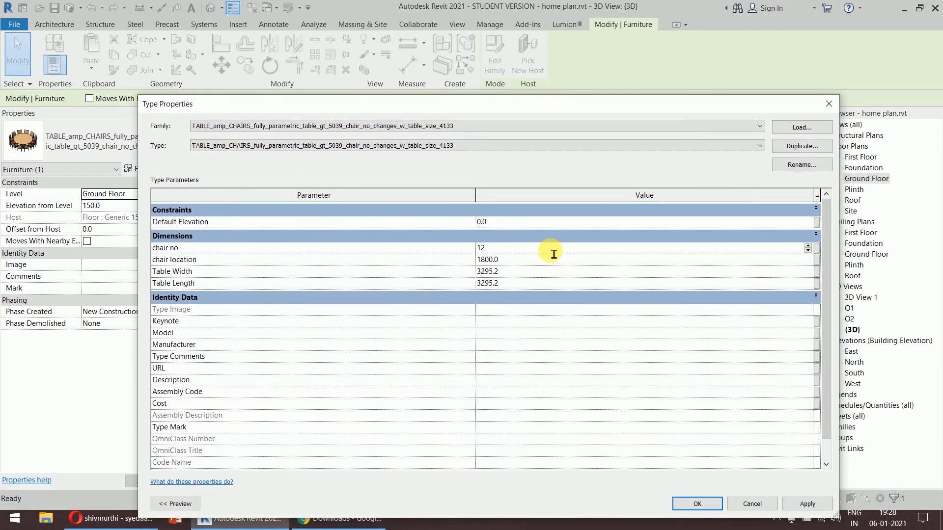
pyautogui.click(700, 501)
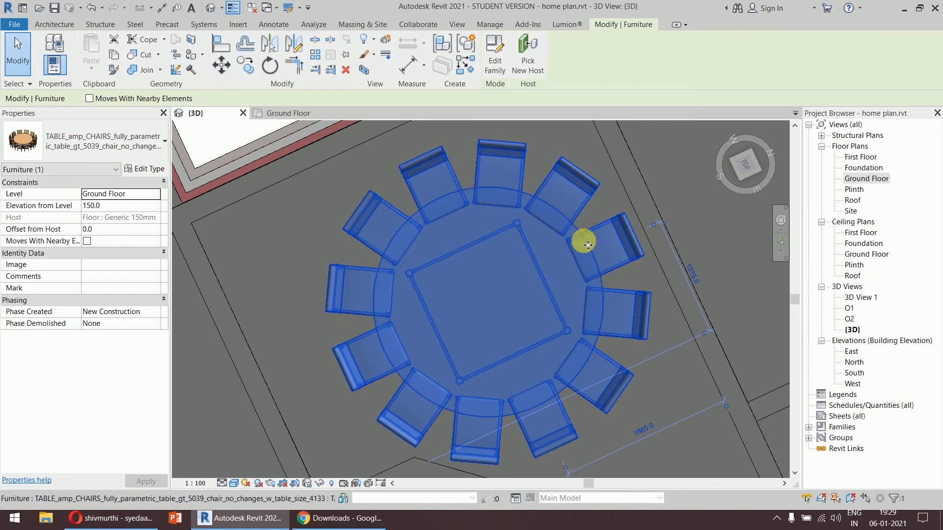
pyautogui.click(248, 265)
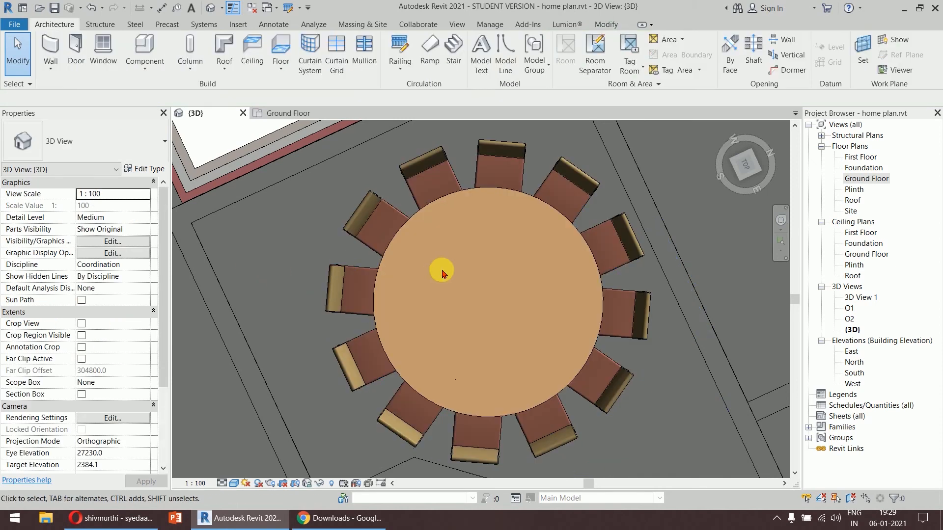
pyautogui.scroll(-2, 479, 275)
pyautogui.click(514, 219)
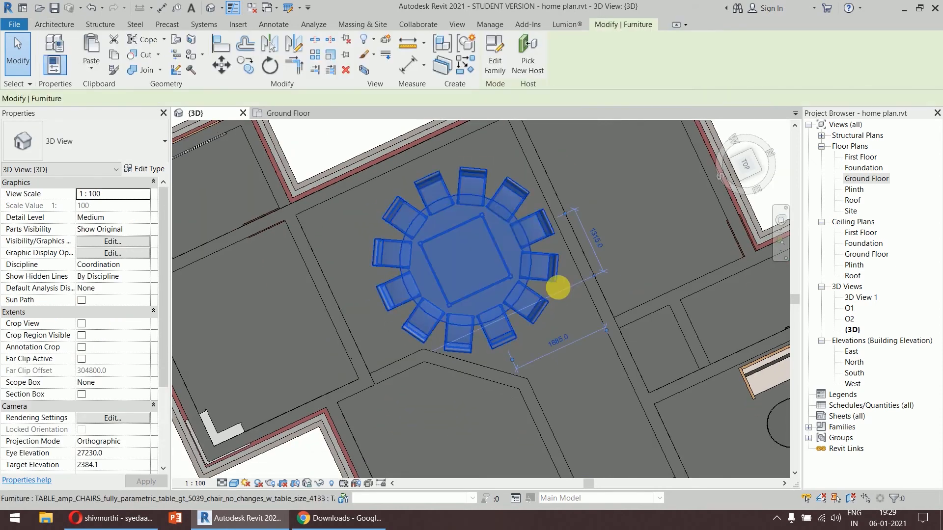
pyautogui.click(590, 372)
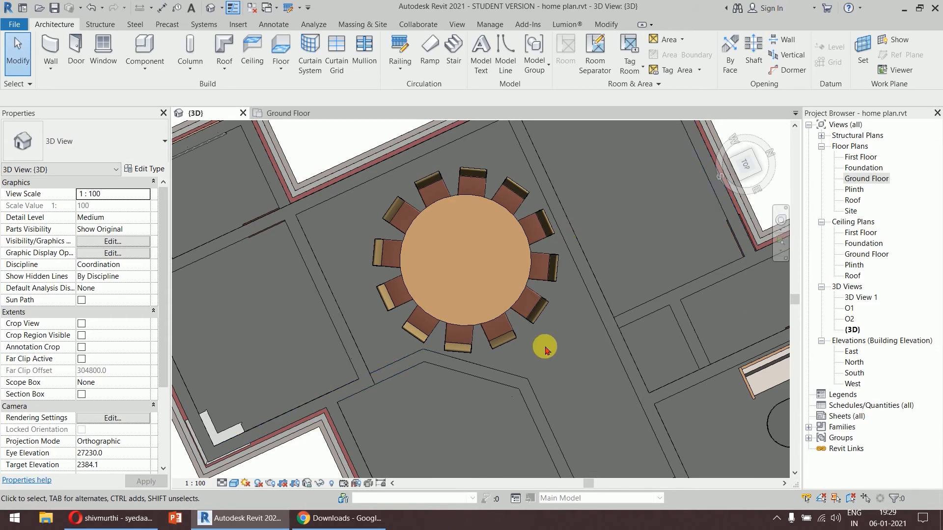
pyautogui.click(15, 25)
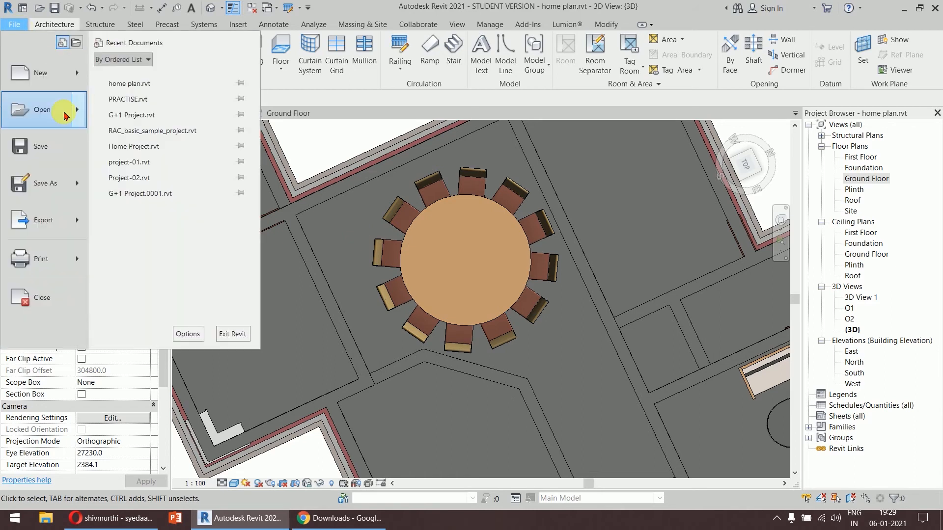
pyautogui.moveTo(68, 74)
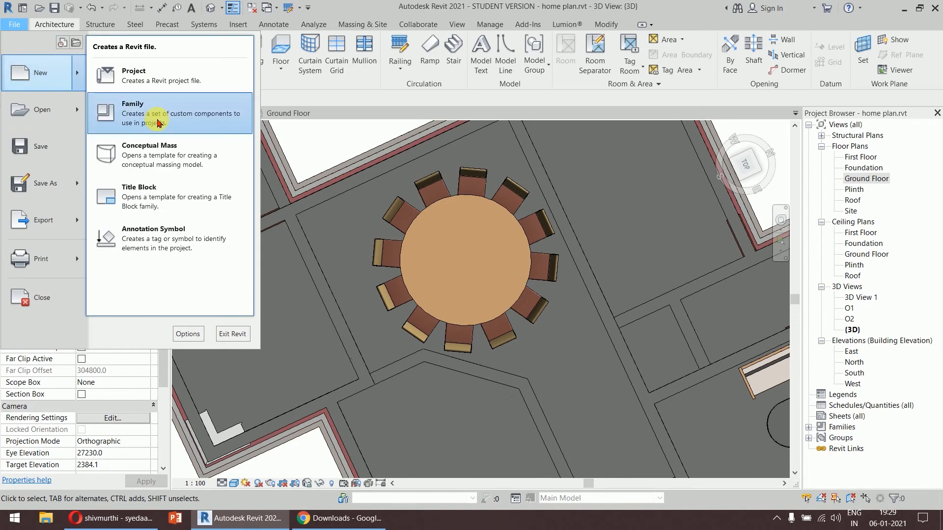
pyautogui.click(473, 297)
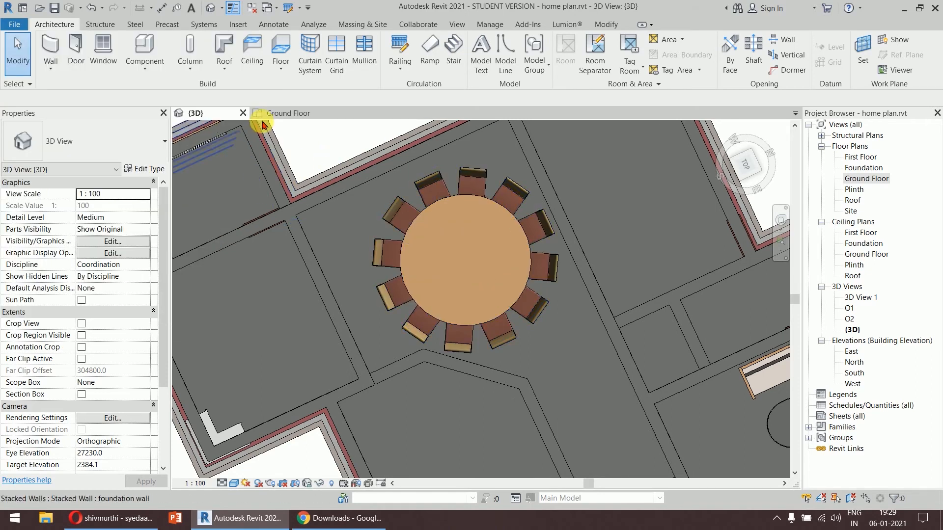
# Delete the round dining table with its chairs from the large central room in the 3D view.
pyautogui.scroll(-6, 455, 238)
pyautogui.keyDown('shift'); pyautogui.moveTo(474, 322); pyautogui.dragTo(553, 275, button='middle'); pyautogui.keyUp('shift')
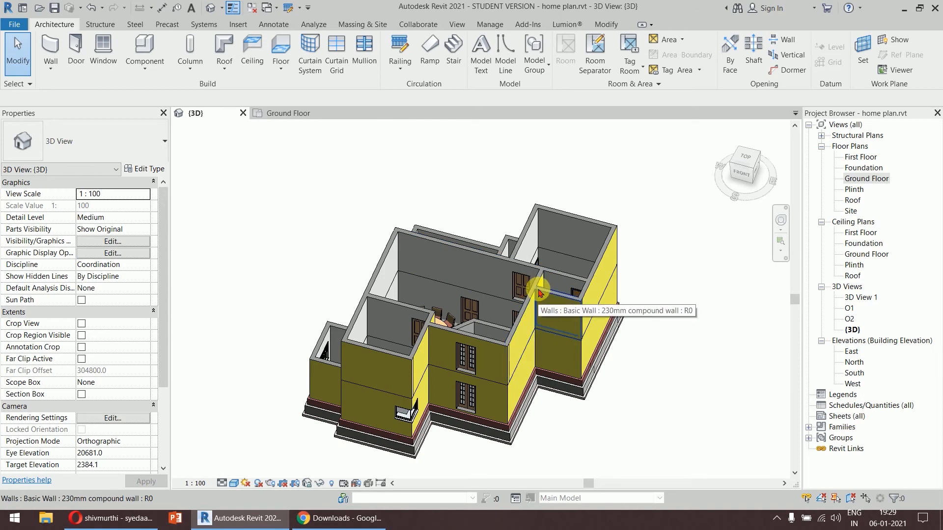
pyautogui.keyDown('shift'); pyautogui.moveTo(538, 293); pyautogui.dragTo(501, 363, button='middle'); pyautogui.keyUp('shift')
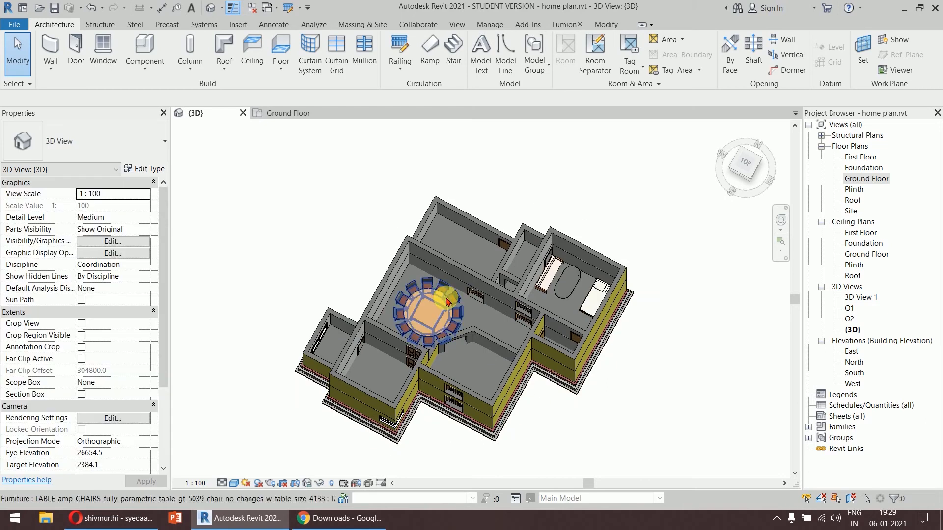
pyautogui.click(444, 298)
pyautogui.press('Delete')
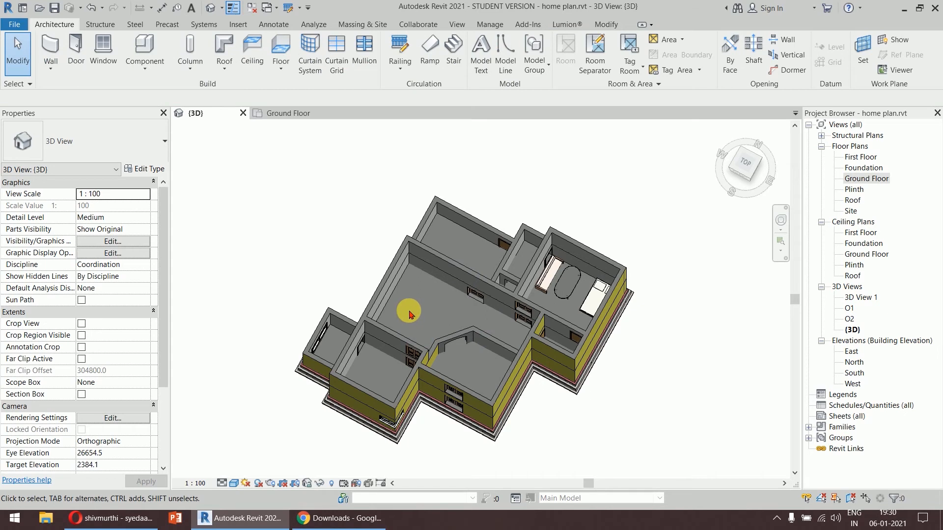
# Open the Ground Floor plan and look over the rooms and the window of the small projecting room.
pyautogui.doubleClick(865, 178)
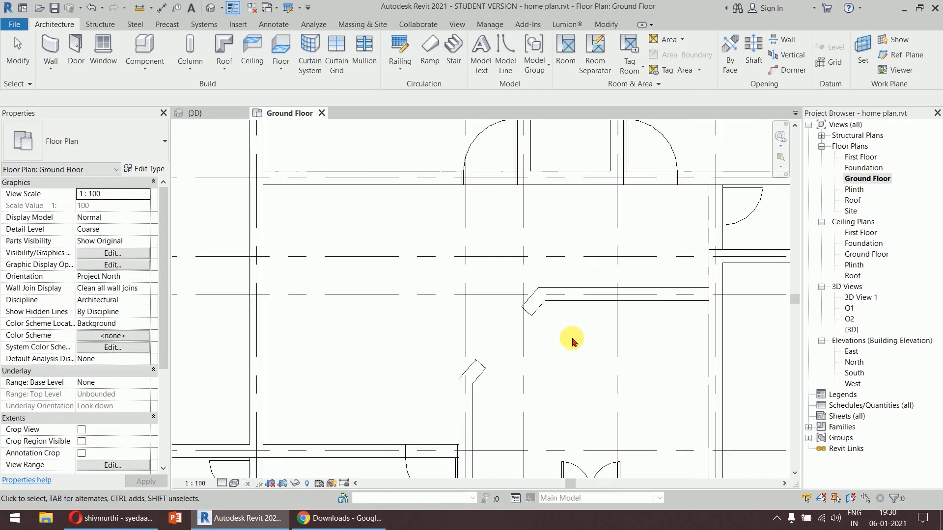
pyautogui.scroll(-5, 571, 352)
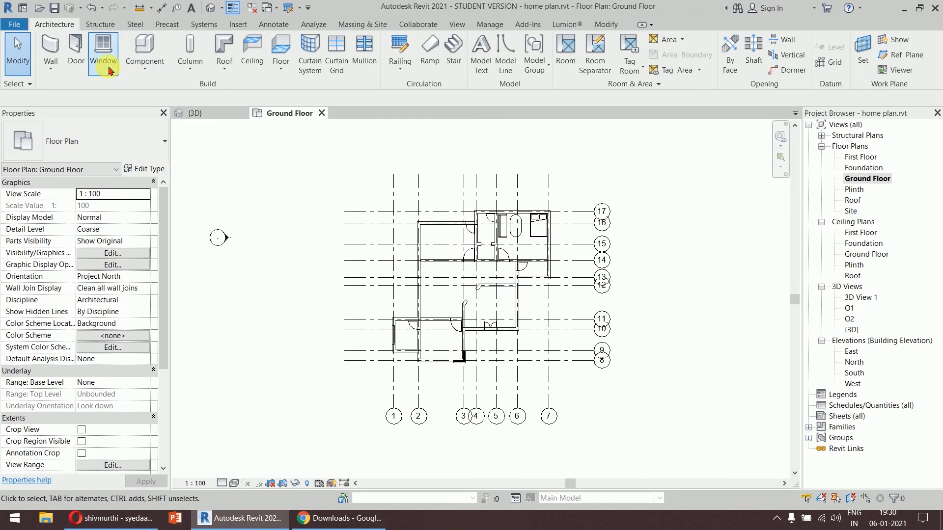
pyautogui.click(136, 69)
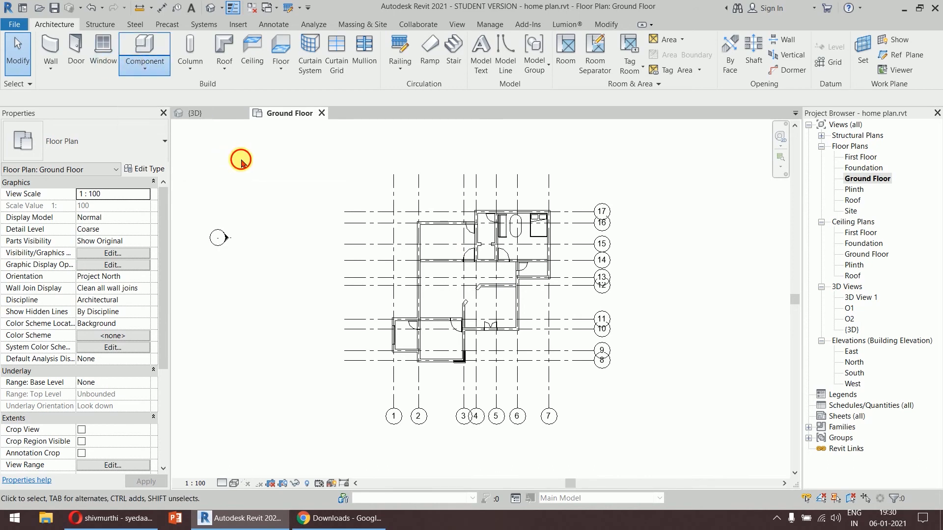
pyautogui.scroll(5, 442, 364)
pyautogui.scroll(-5, 383, 319)
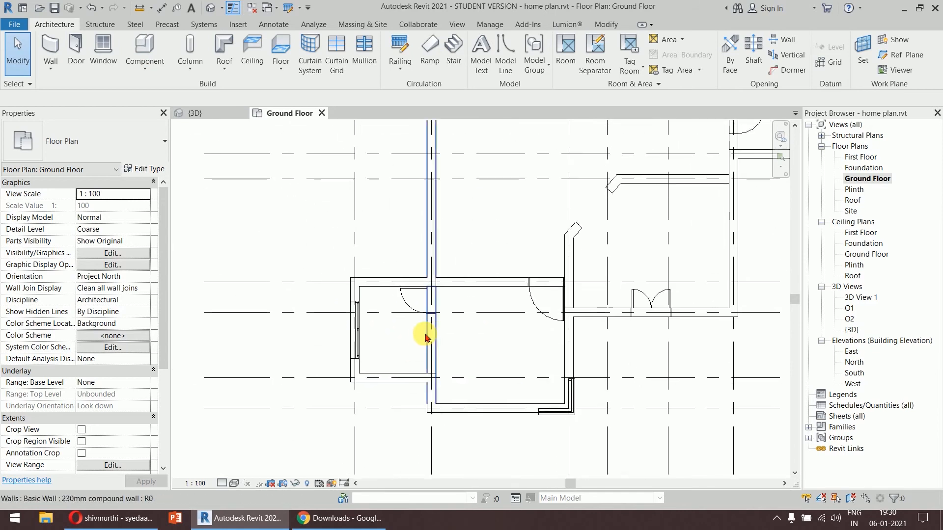
pyautogui.scroll(5, 319, 380)
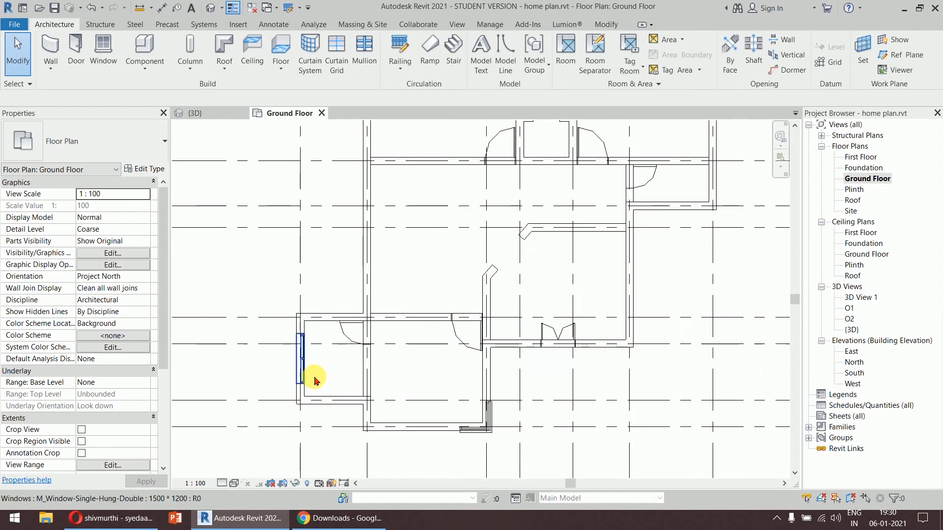
pyautogui.scroll(-5, 286, 338)
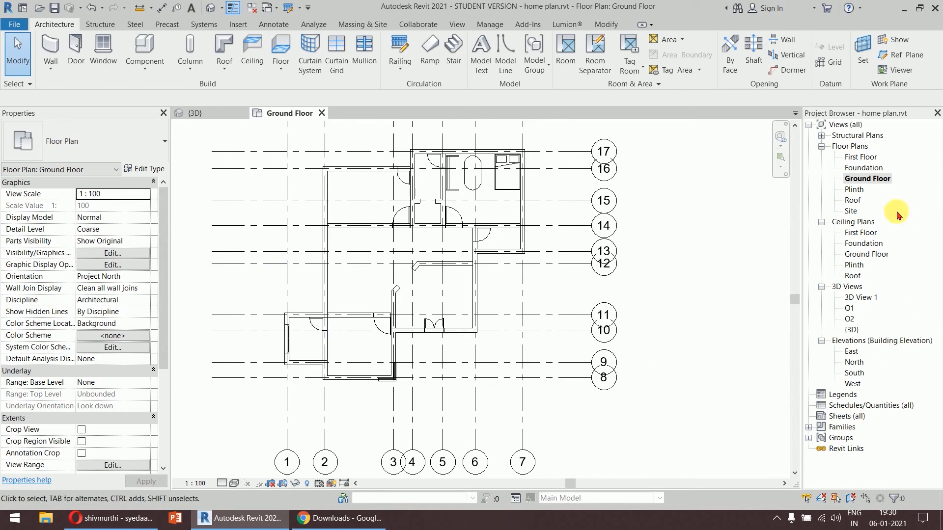
# Open the West elevation and look closely at the ground floor window and the wall around it.
pyautogui.doubleClick(852, 383)
pyautogui.scroll(7, 646, 294)
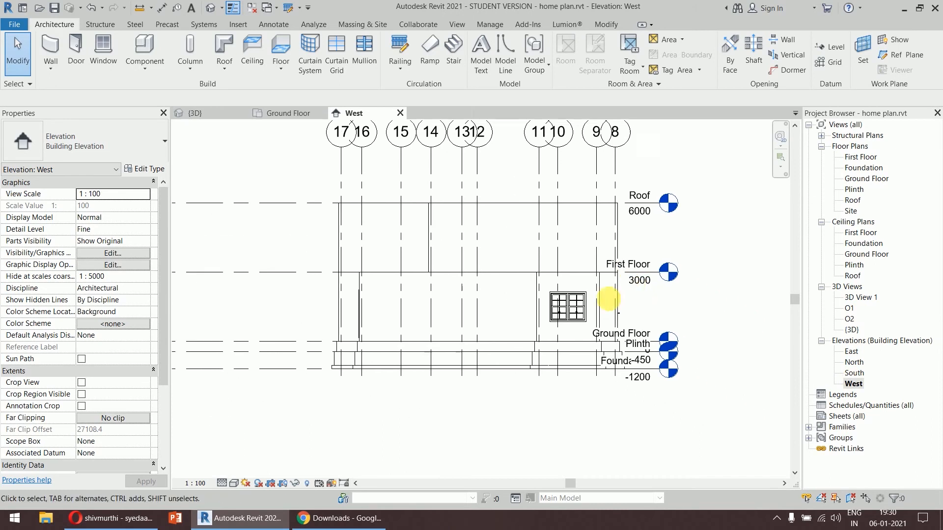
pyautogui.scroll(-2, 573, 284)
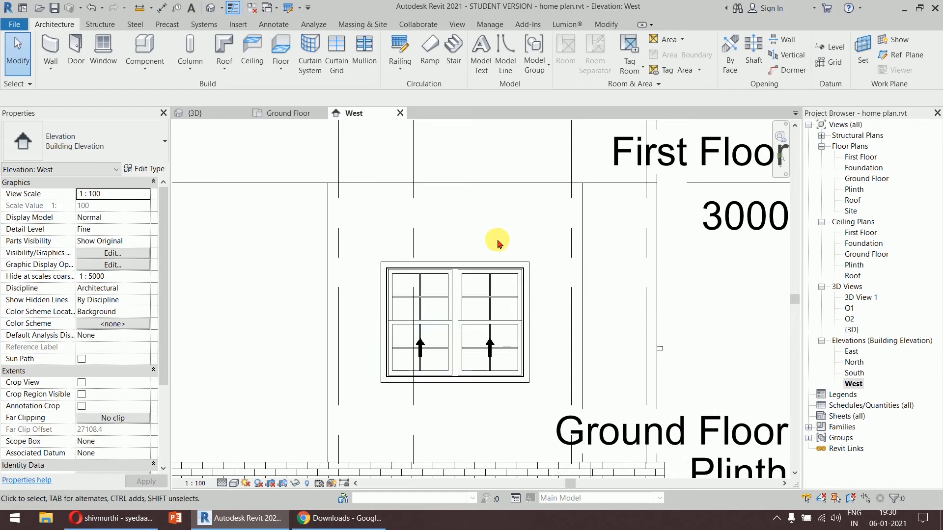
pyautogui.moveTo(509, 245); pyautogui.dragTo(495, 221, button='middle')
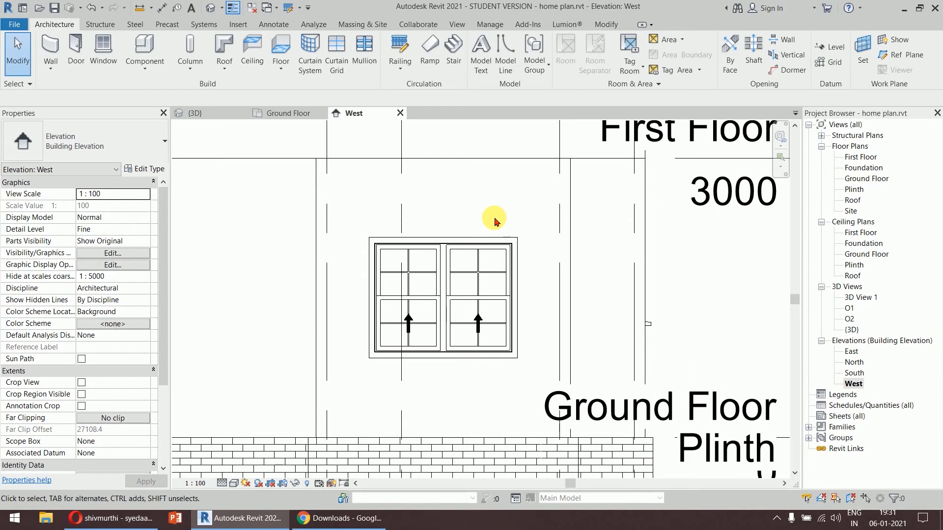
# Show the active work plane in the 3D view and examine it from several sides of the house.
pyautogui.click(216, 116)
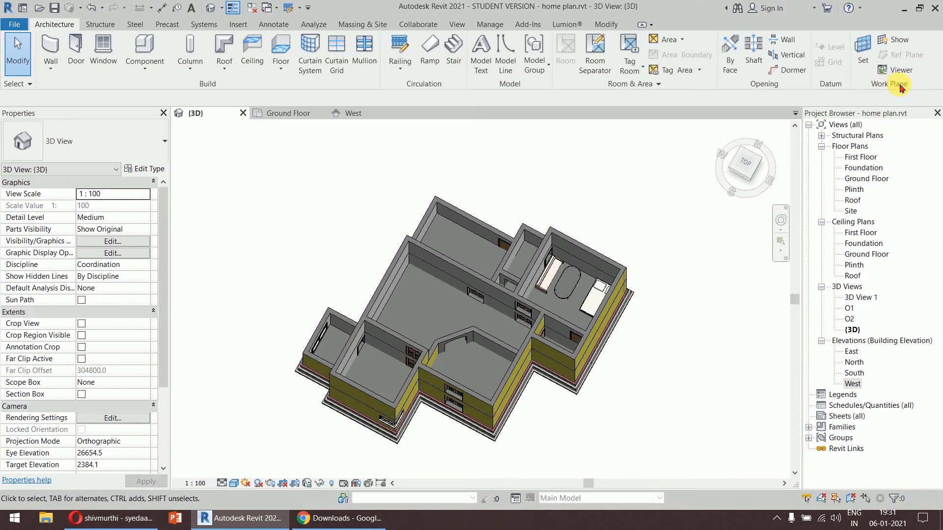
pyautogui.click(895, 40)
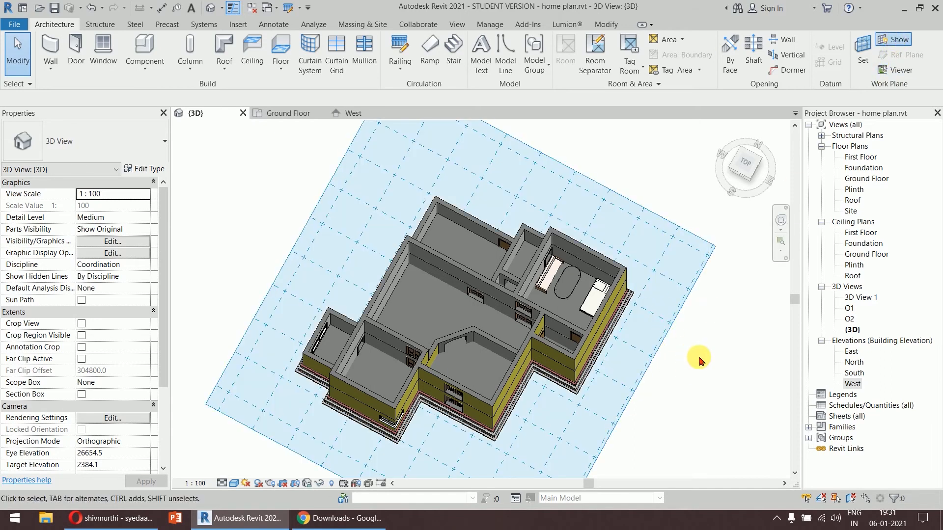
pyautogui.keyDown('shift'); pyautogui.moveTo(699, 360); pyautogui.dragTo(638, 404, button='middle'); pyautogui.keyUp('shift')
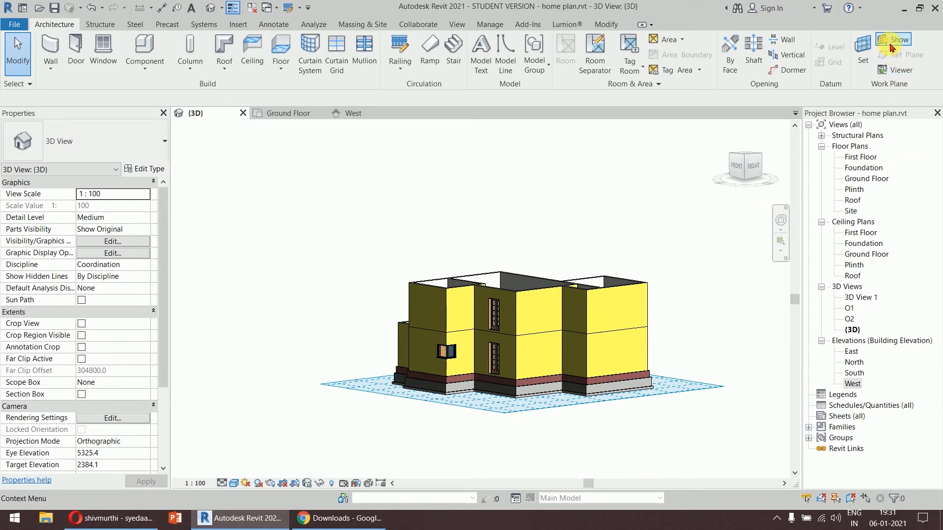
pyautogui.keyDown('shift'); pyautogui.moveTo(333, 236); pyautogui.dragTo(864, 334, button='middle'); pyautogui.keyUp('shift')
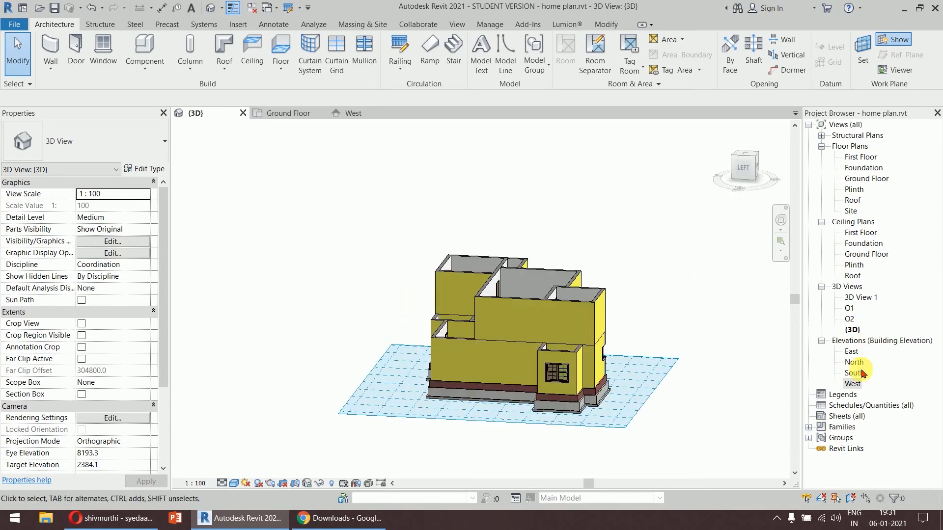
# Set the West elevation's work plane with the Pick a plane option, picking the wall that holds the ground floor window.
pyautogui.doubleClick(853, 384)
pyautogui.scroll(-4, 722, 319)
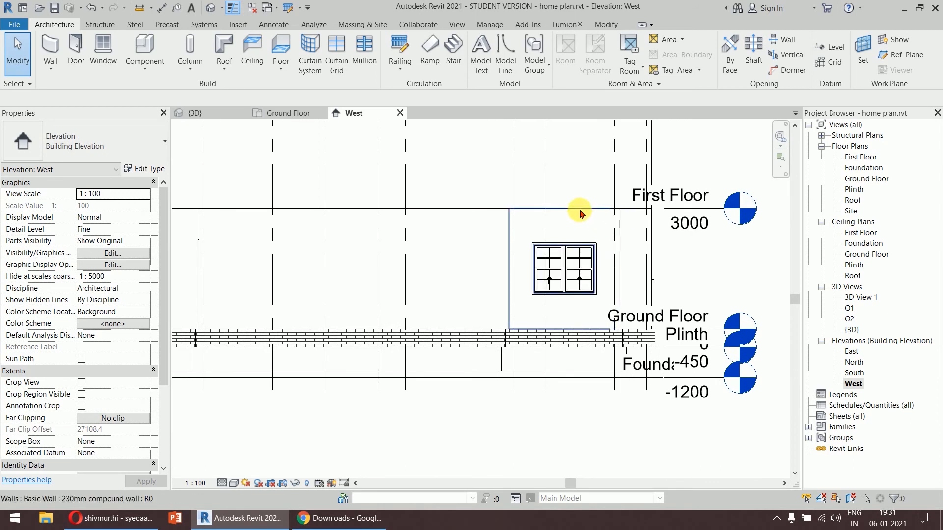
pyautogui.click(864, 58)
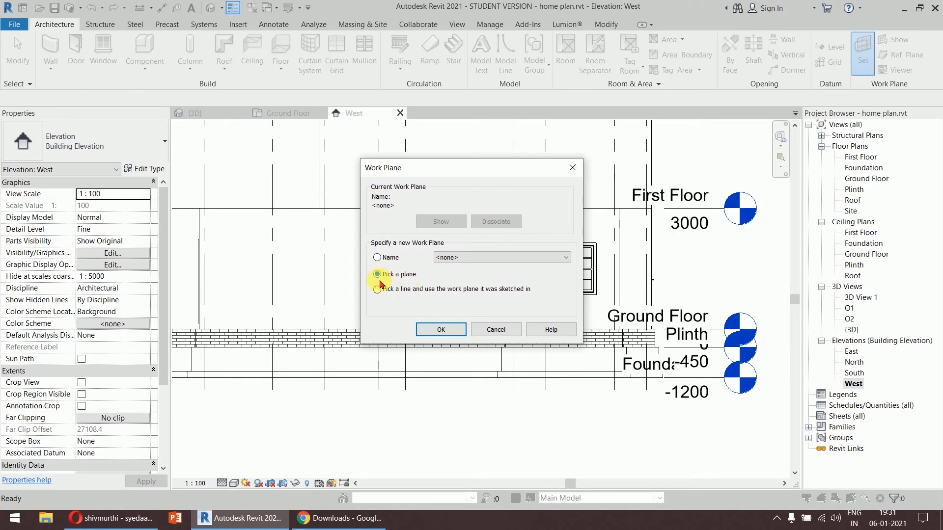
pyautogui.click(430, 325)
pyautogui.scroll(3, 490, 251)
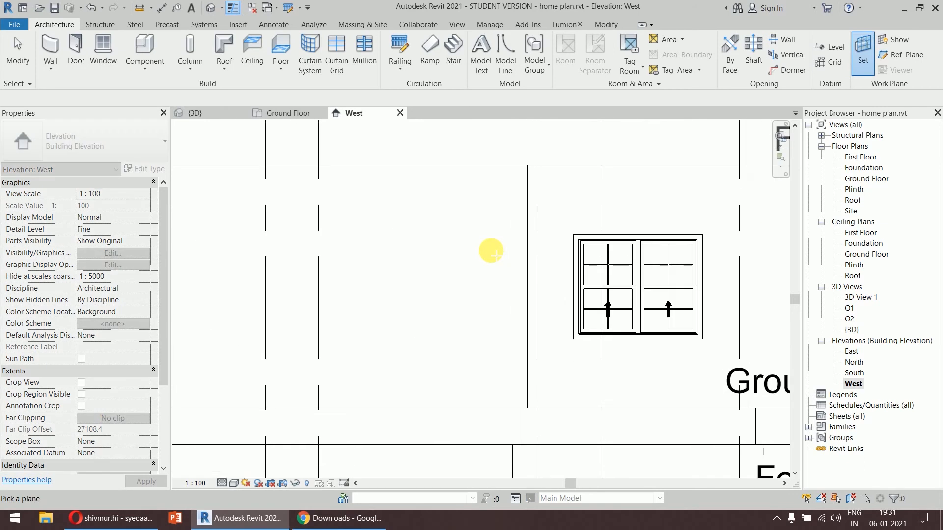
pyautogui.click(565, 174)
pyautogui.scroll(-5, 589, 176)
pyautogui.moveTo(600, 204); pyautogui.dragTo(579, 235, button='middle')
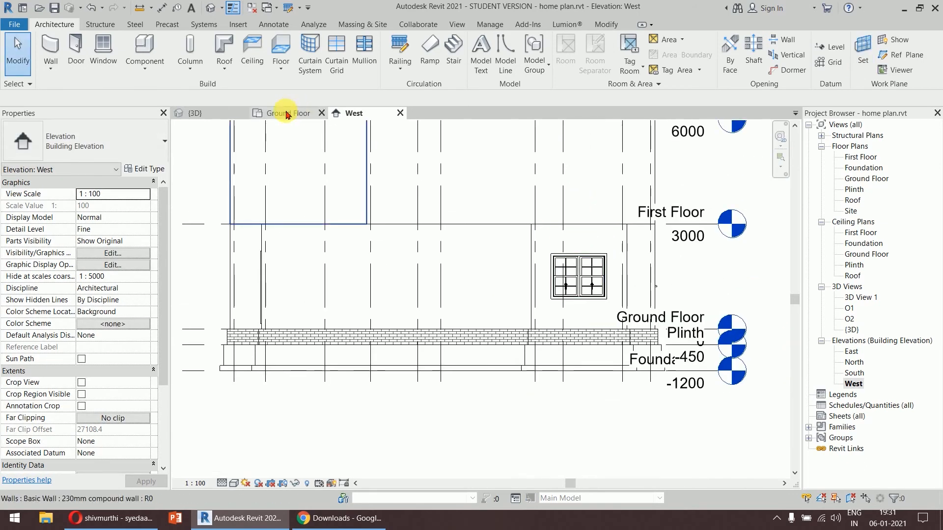
# Check the work plane in the 3D view and turn its display off.
pyautogui.click(195, 113)
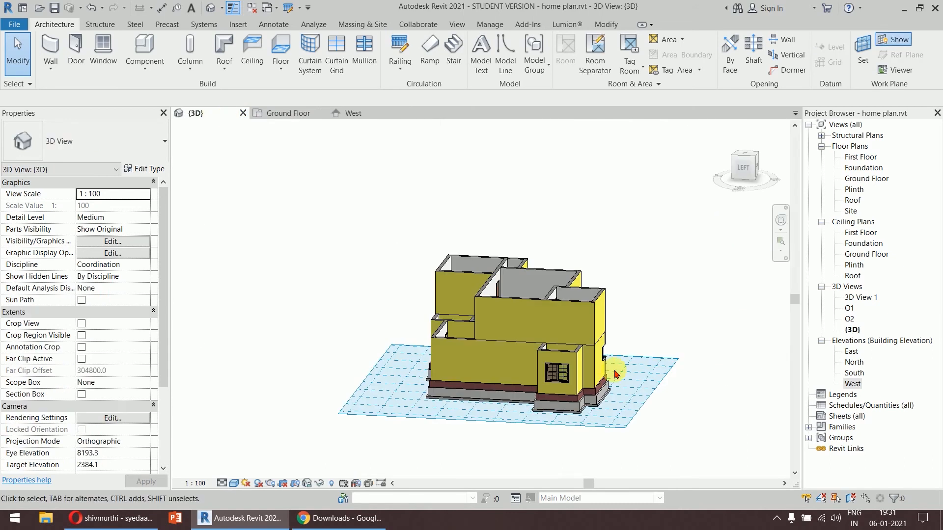
pyautogui.click(892, 41)
pyautogui.click(893, 41)
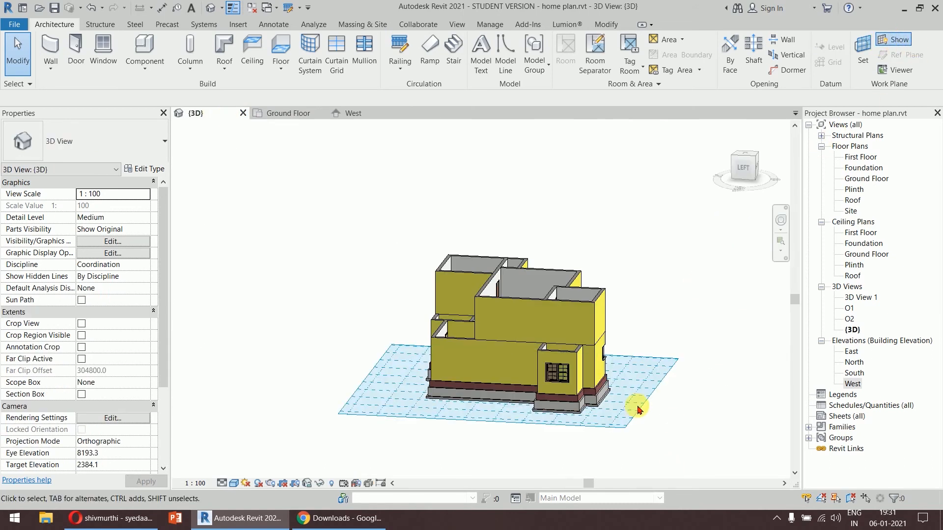
pyautogui.click(893, 39)
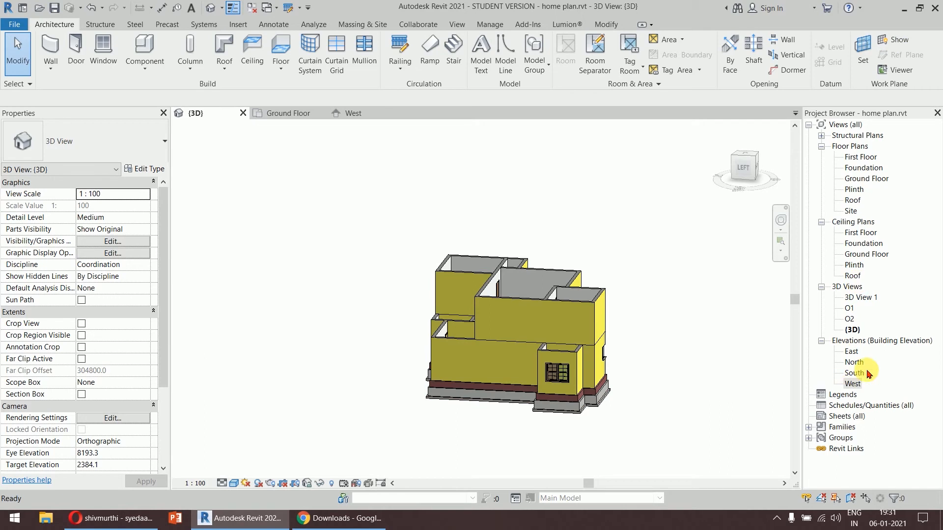
# Start an in-place model at the ground floor window in the West elevation and choose the Generic Models family category.
pyautogui.doubleClick(855, 382)
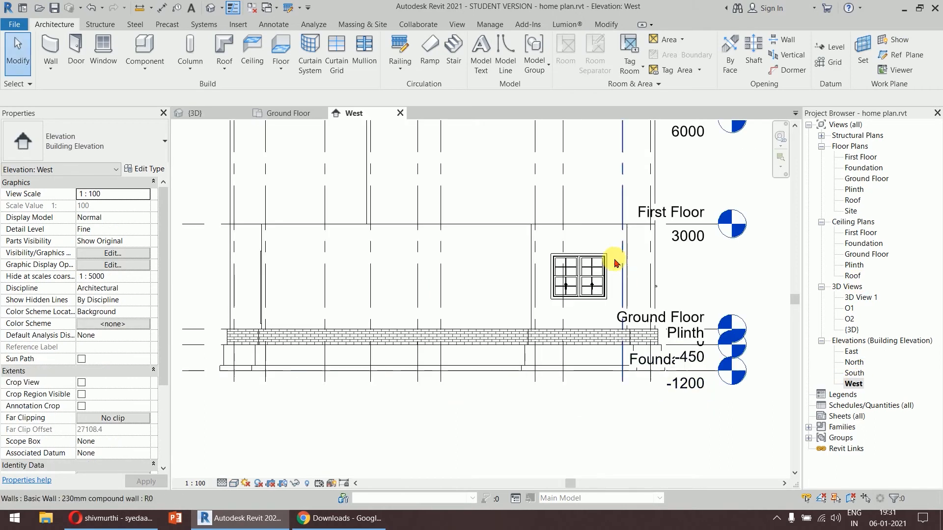
pyautogui.scroll(2, 613, 259)
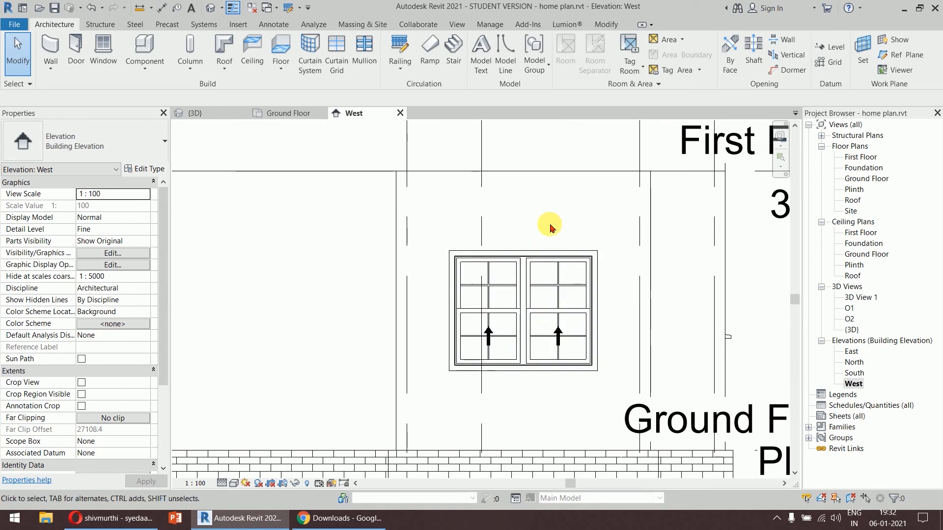
pyautogui.click(145, 64)
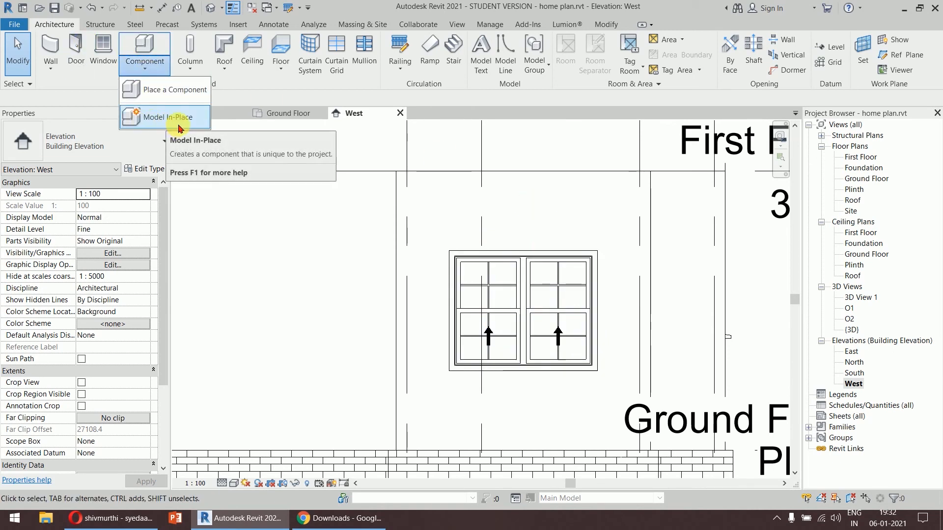
pyautogui.click(179, 127)
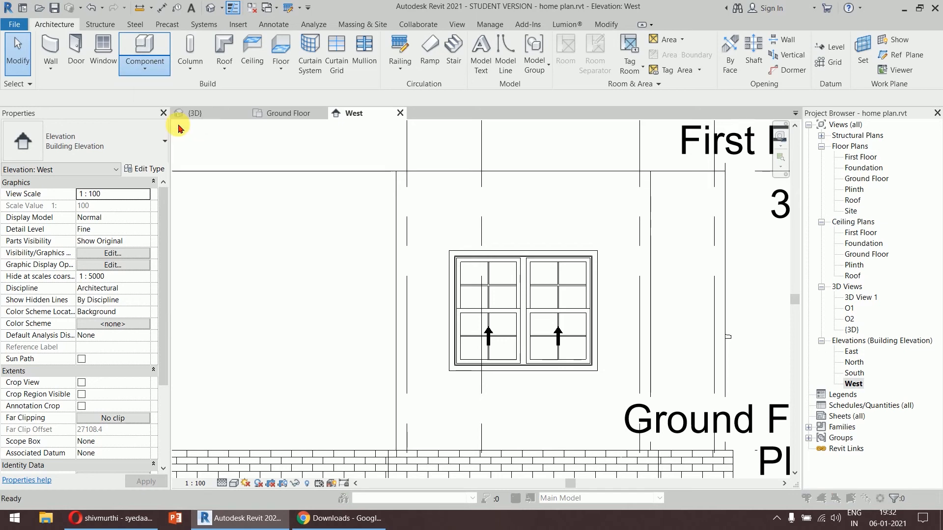
pyautogui.scroll(-1, 470, 196)
pyautogui.scroll(-9, 470, 195)
pyautogui.scroll(-1, 469, 195)
pyautogui.scroll(6, 470, 195)
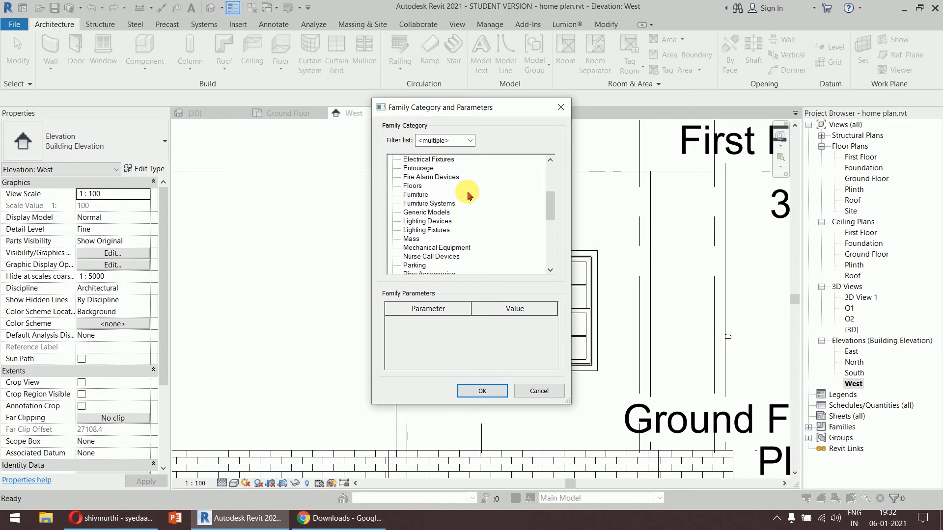
pyautogui.click(417, 212)
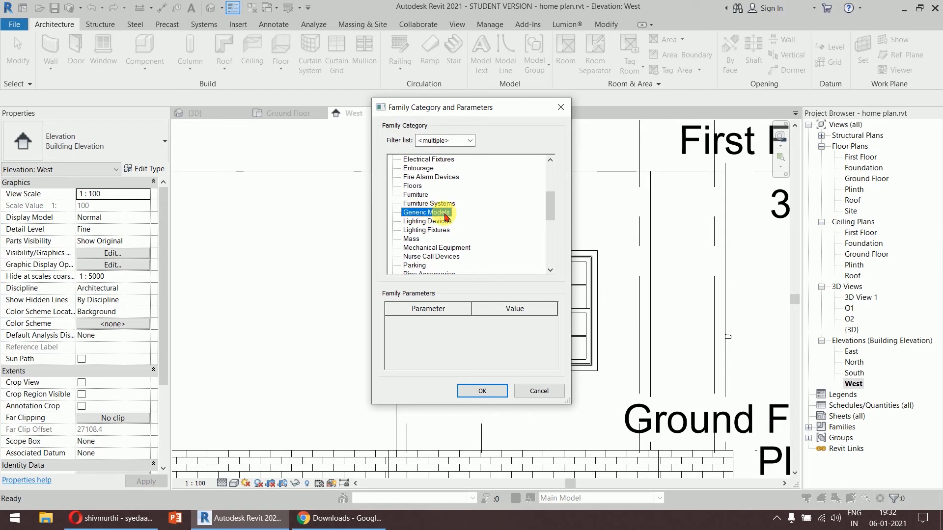
# Create the in-place model in the Generic Models category and name it "Sun Dhed".
pyautogui.click(483, 390)
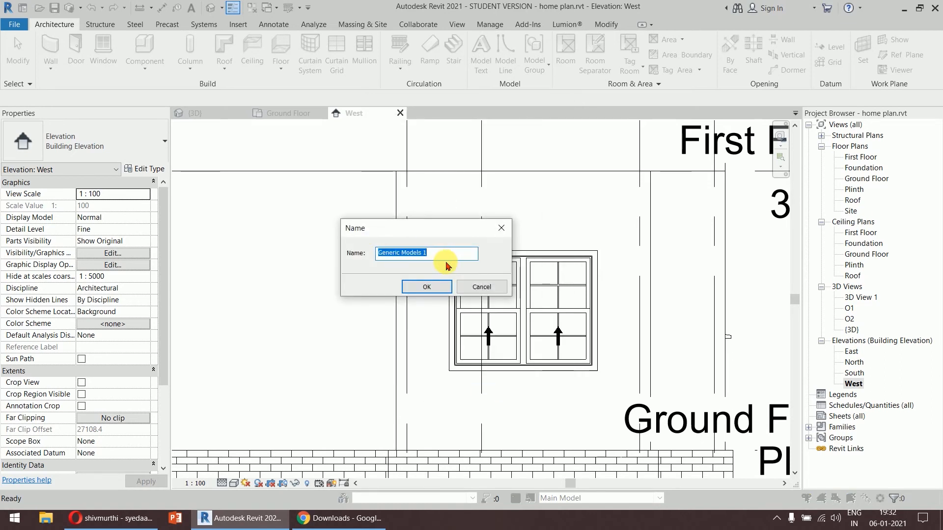
pyautogui.write('Sun Dhed')
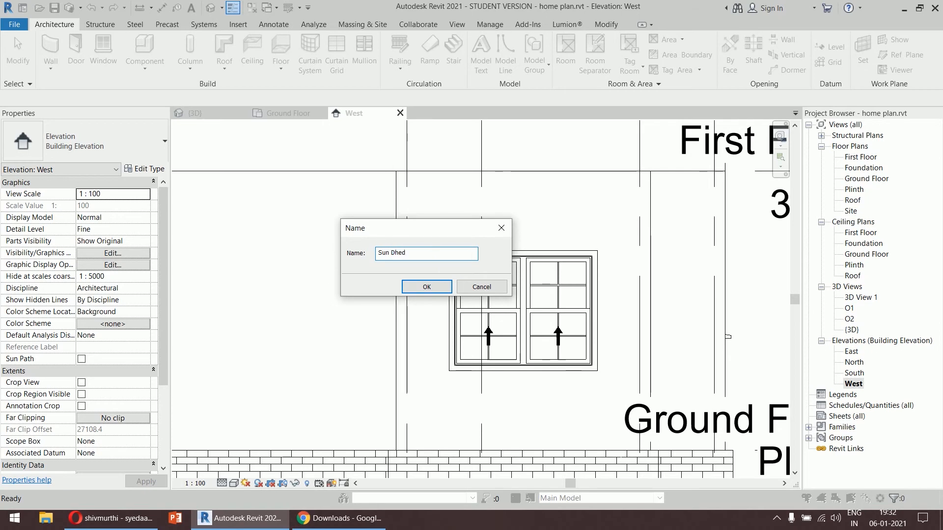
pyautogui.press('BackSpace')
pyautogui.click(426, 288)
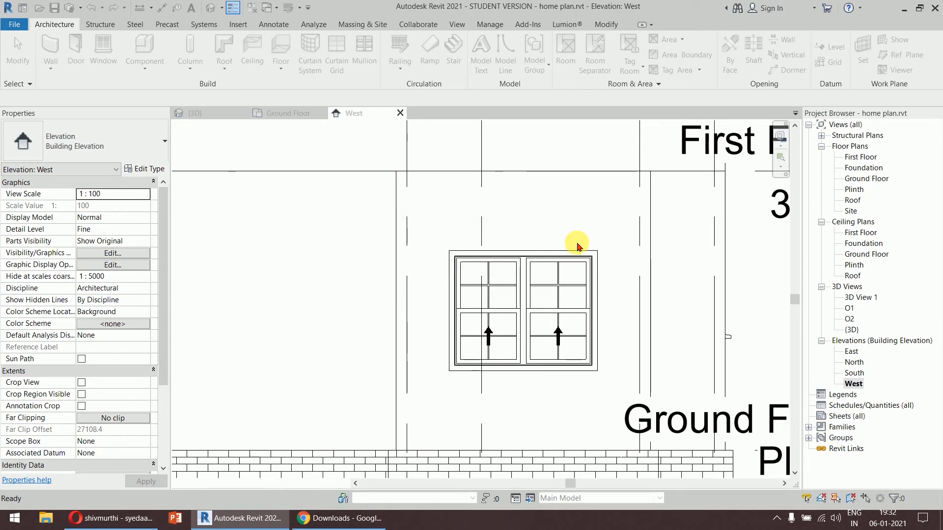
# Set the work plane by picking the face of the wall that holds the ground-floor window.
pyautogui.moveTo(589, 240); pyautogui.dragTo(559, 236, button='middle')
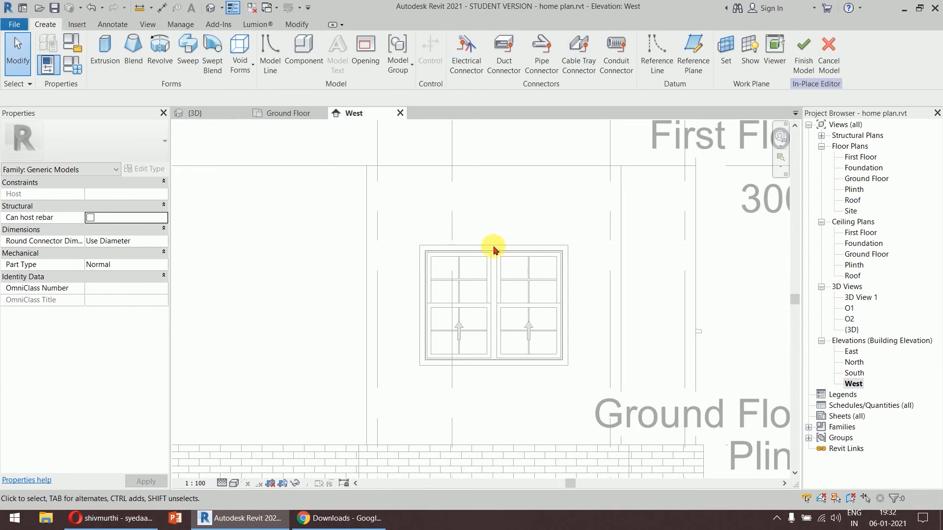
pyautogui.scroll(-3, 498, 239)
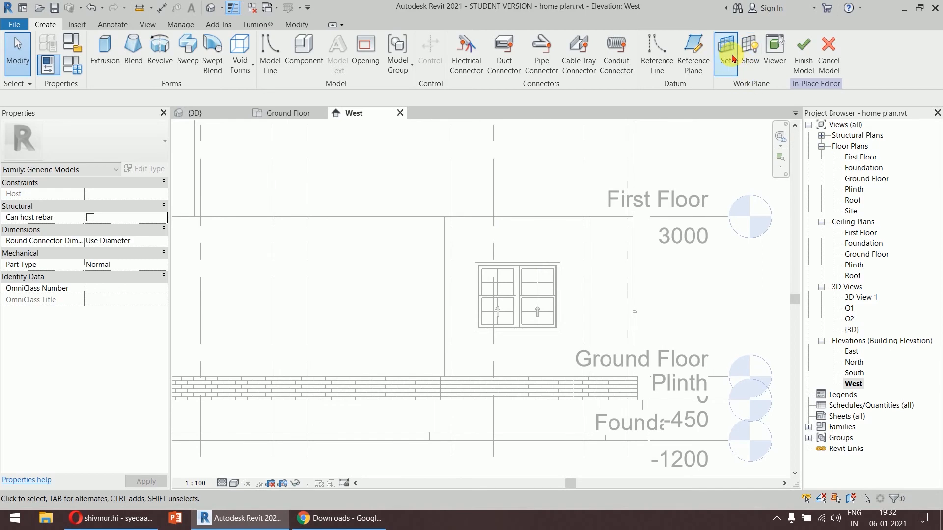
pyautogui.click(727, 54)
pyautogui.click(405, 280)
pyautogui.click(438, 330)
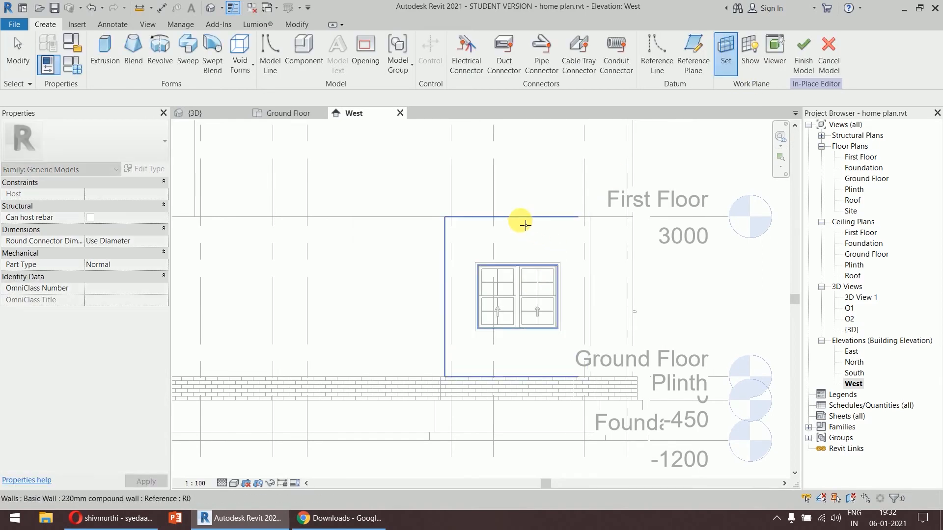
pyautogui.click(524, 224)
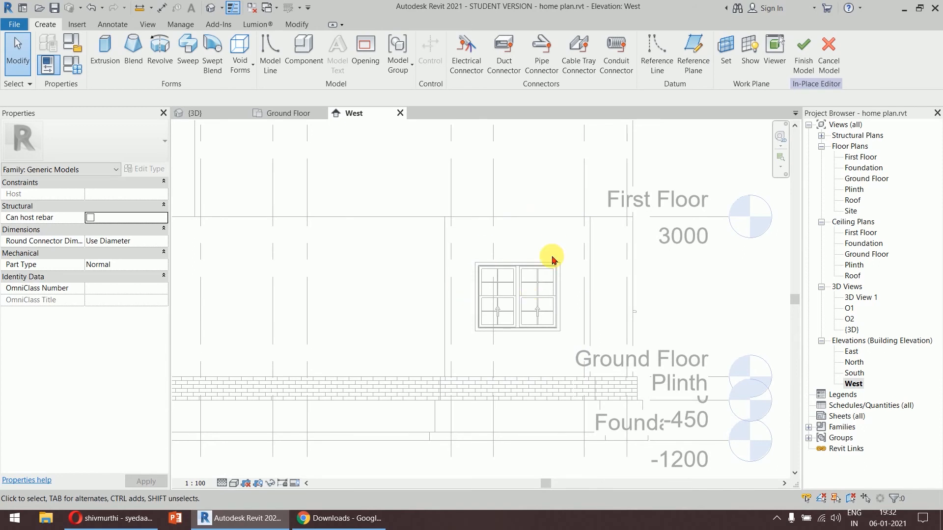
# Start an extrusion and sketch a shallow arc about 2080 mm wide above the window, level with its frame top at both ends.
pyautogui.scroll(5, 551, 259)
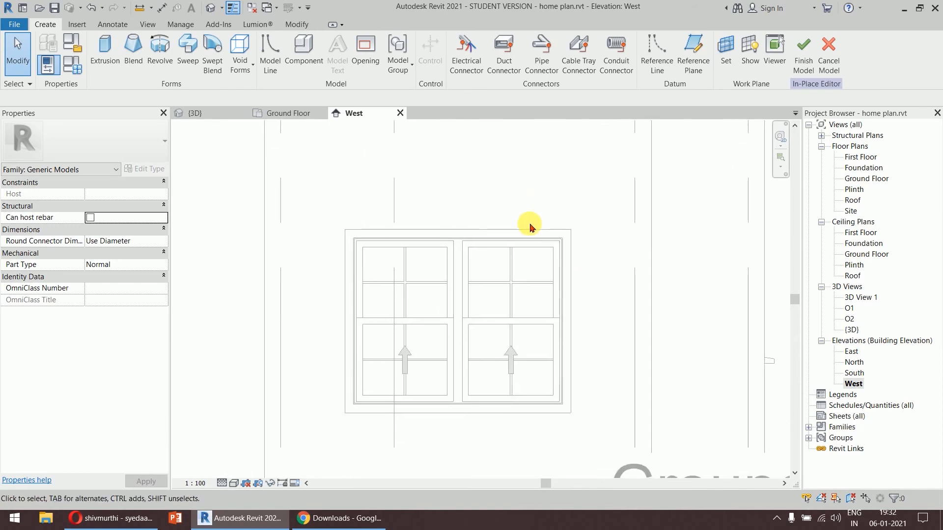
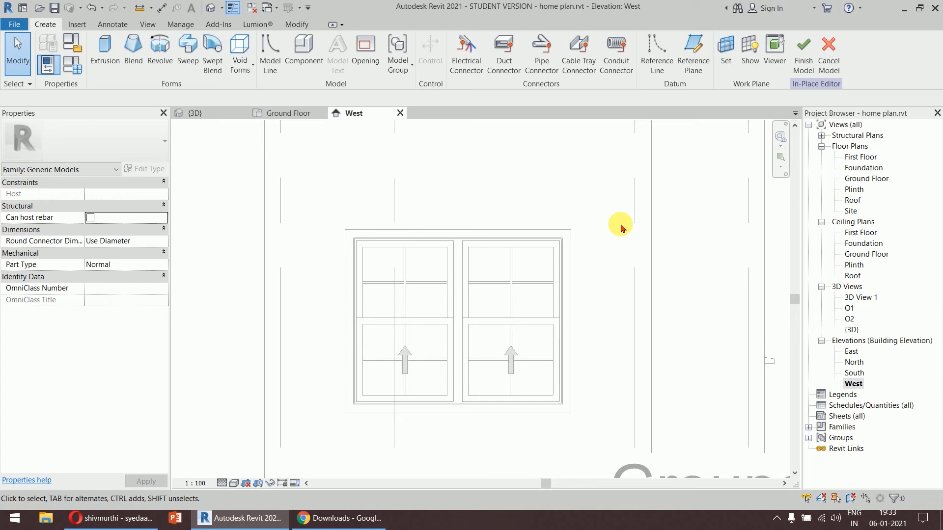
pyautogui.click(97, 62)
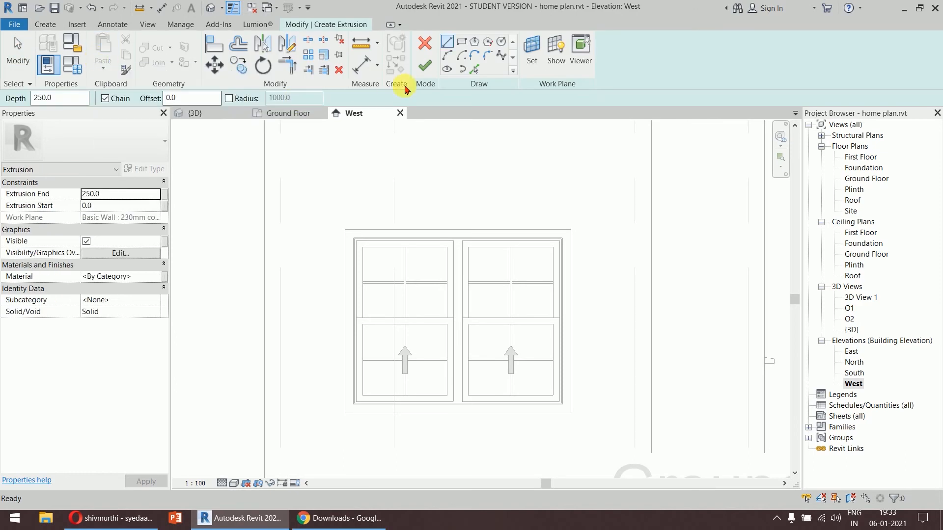
pyautogui.click(462, 58)
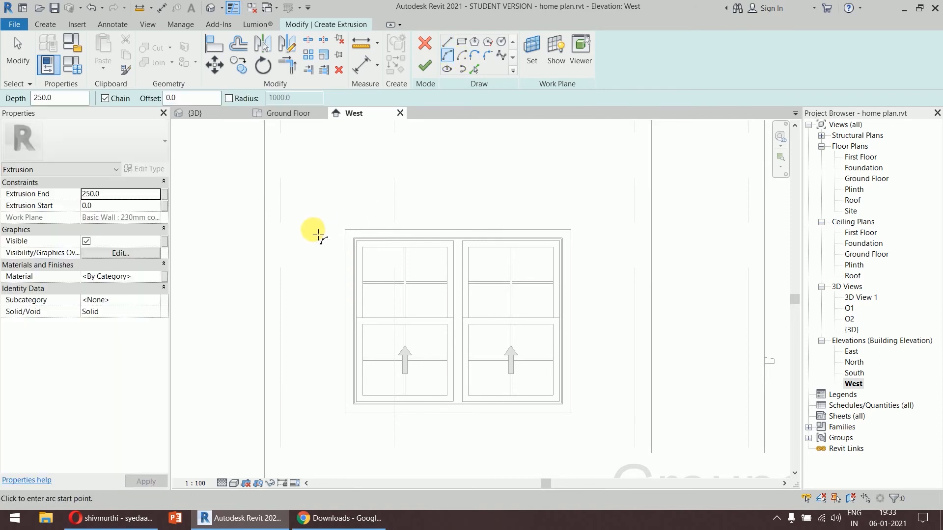
pyautogui.click(312, 229)
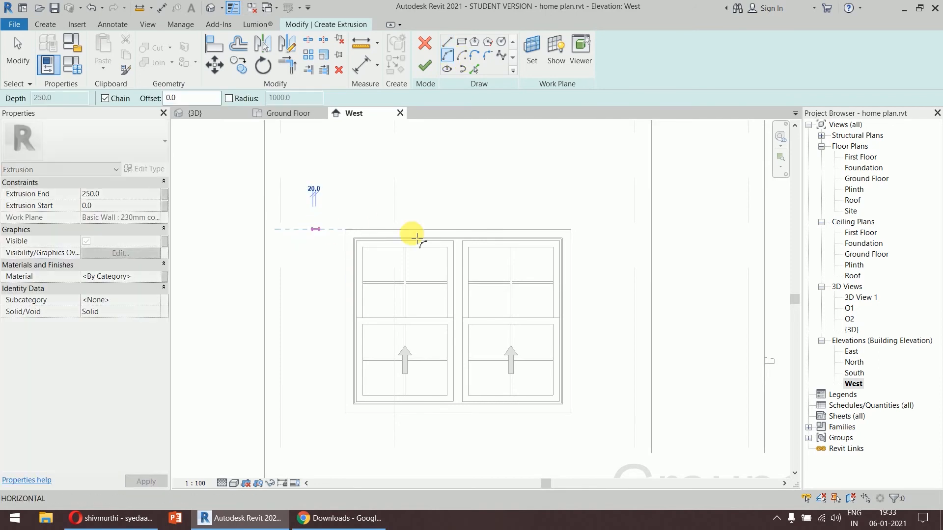
pyautogui.click(608, 229)
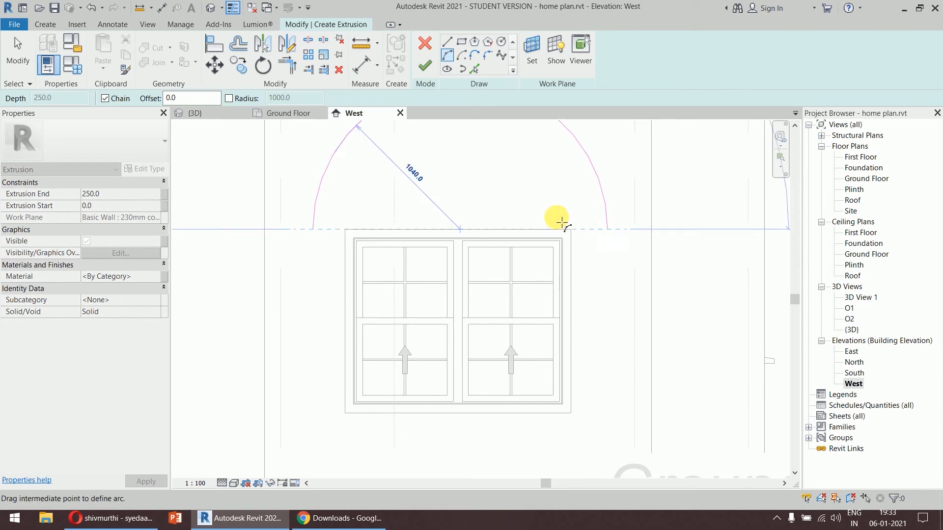
pyautogui.click(481, 200)
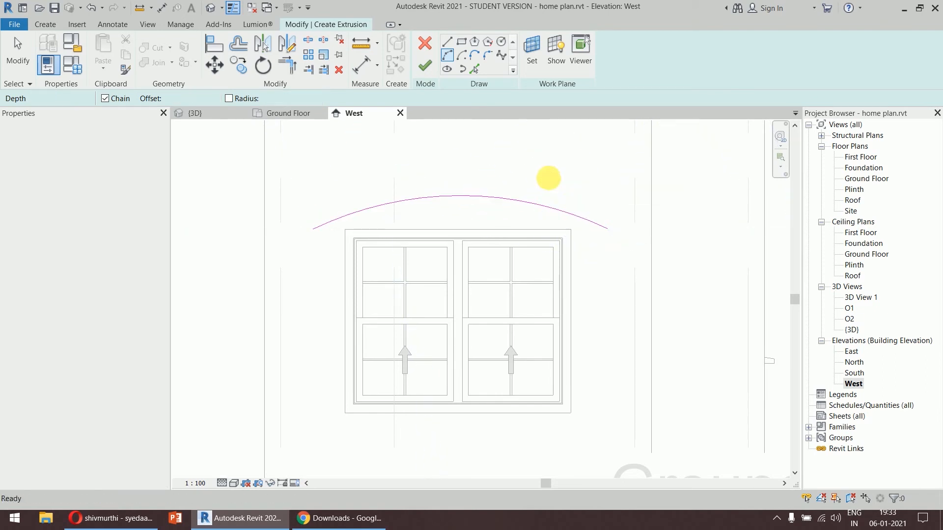
pyautogui.press('Escape')
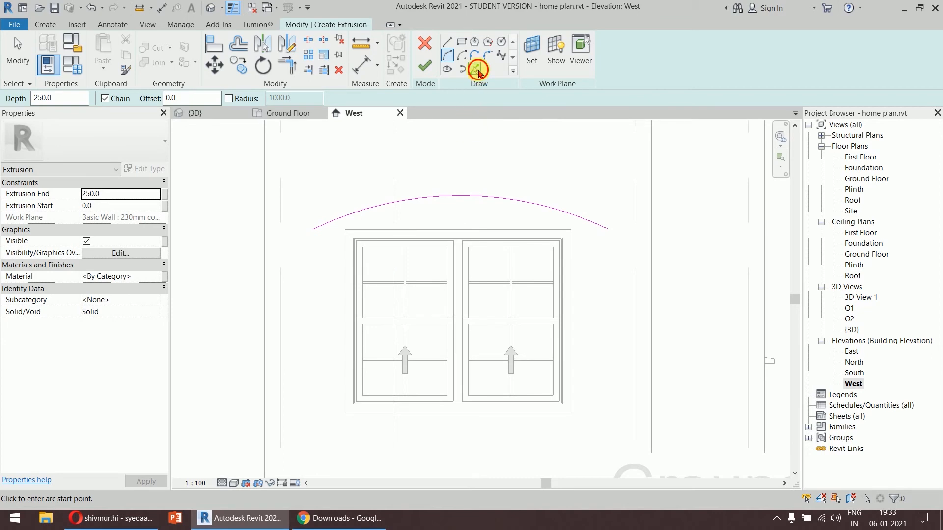
# Pick the arc to add a concentric copy offset 75 mm above it.
pyautogui.click(478, 70)
pyautogui.doubleClick(133, 102)
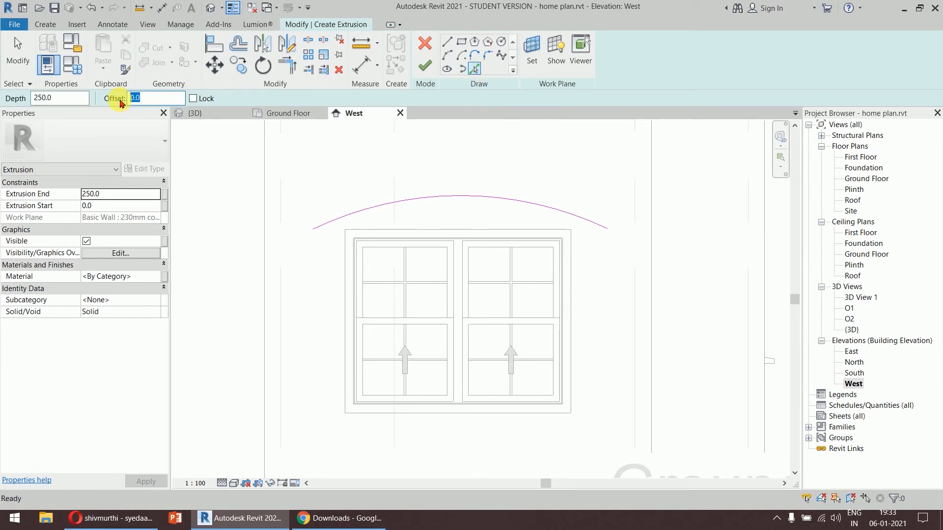
pyautogui.write('200')
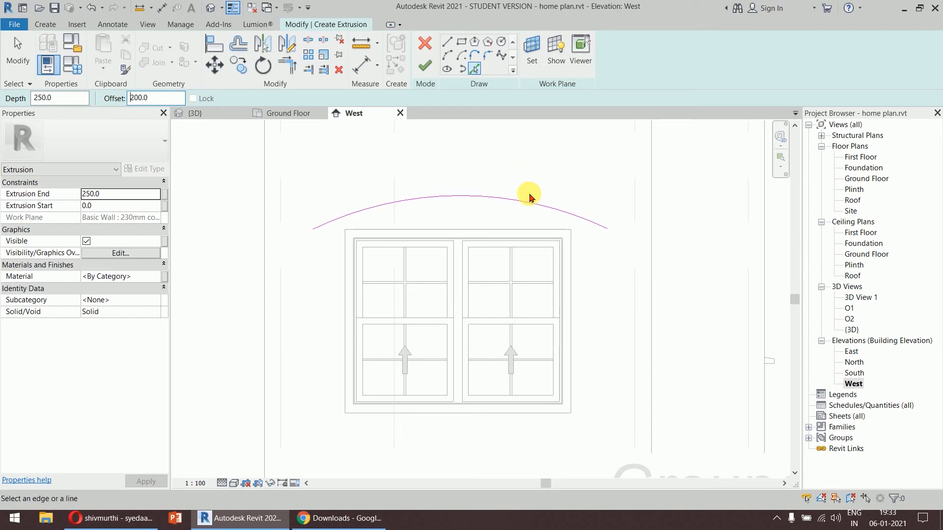
pyautogui.doubleClick(142, 100)
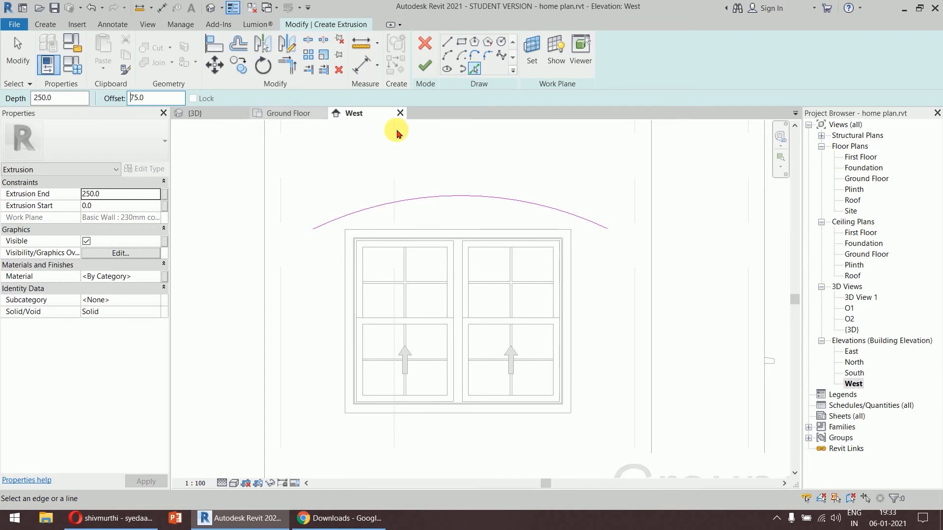
pyautogui.click(476, 195)
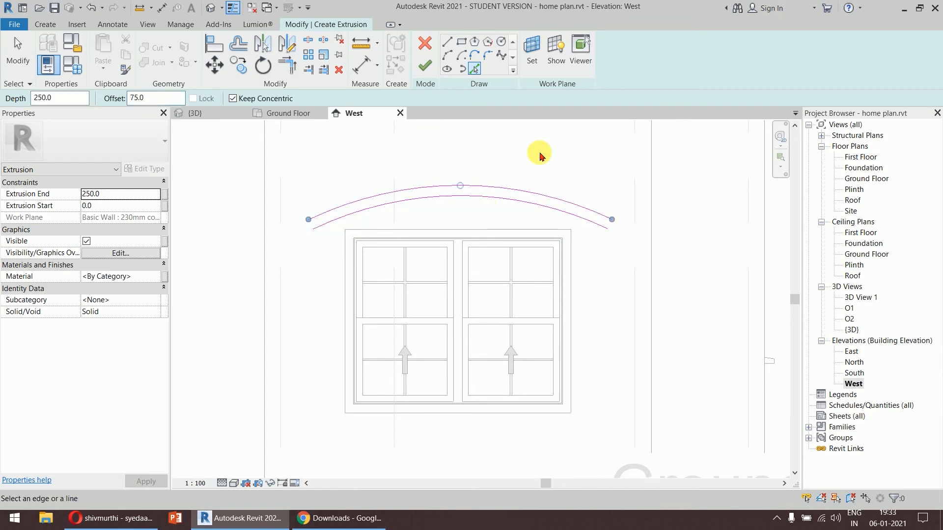
# With a line offset of 0, draw a horizontal segment about 160 mm long outward from the upper arc's left end.
pyautogui.click(447, 41)
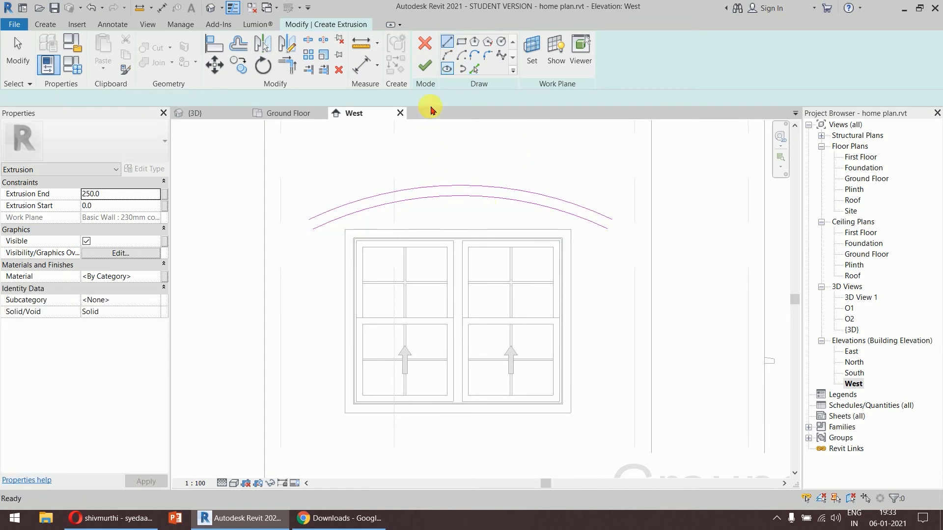
pyautogui.click(310, 218)
pyautogui.scroll(2, 309, 218)
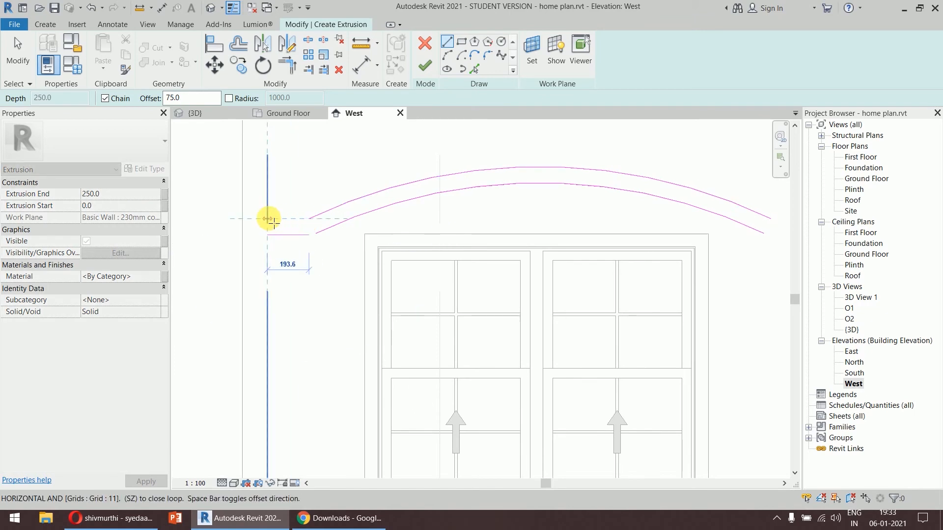
pyautogui.press('Escape')
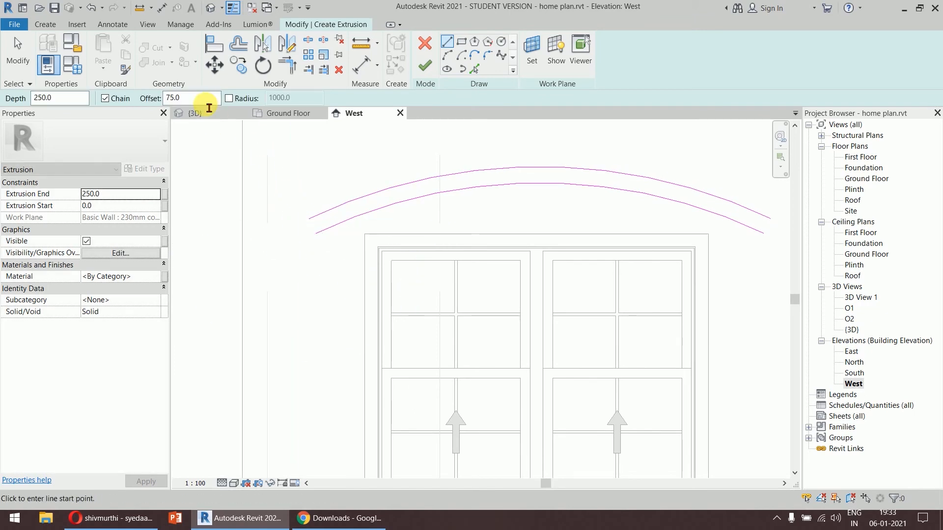
pyautogui.doubleClick(196, 98)
pyautogui.write('0')
pyautogui.click(310, 217)
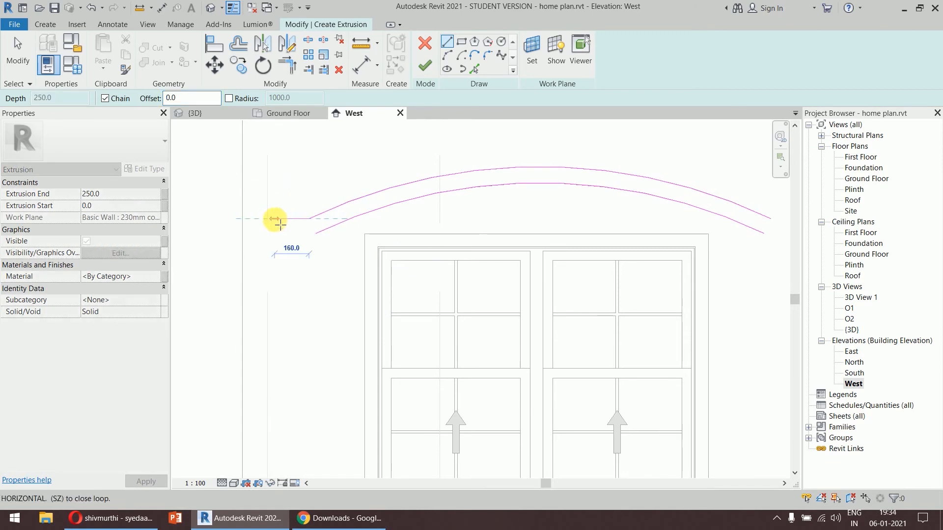
pyautogui.click(275, 219)
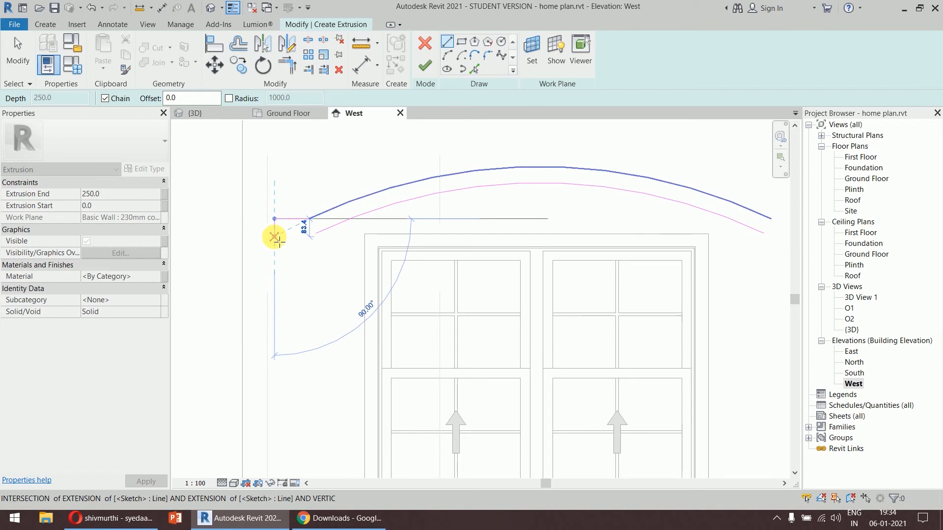
# Continue the outline with a 75 mm line straight down and a horizontal line back just past the lower arc's left end.
pyautogui.write('75')
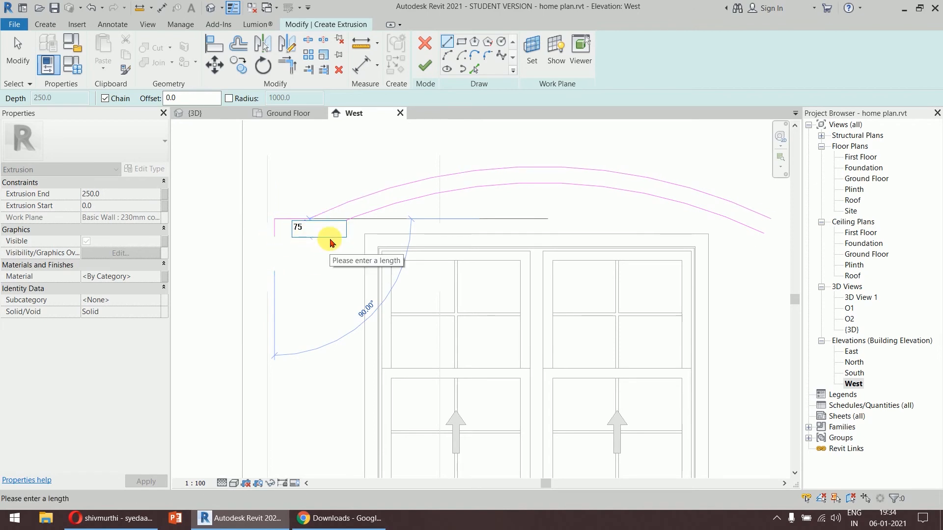
pyautogui.press('Return')
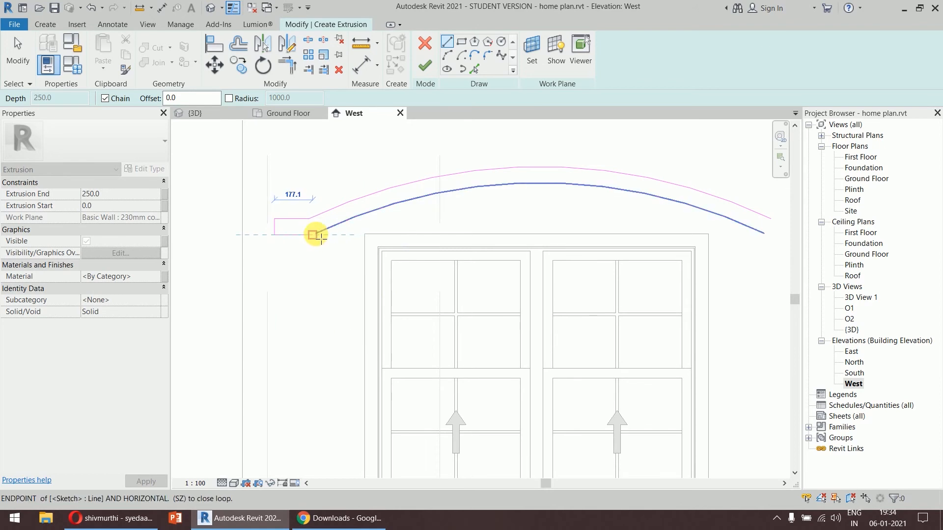
pyautogui.scroll(4, 321, 240)
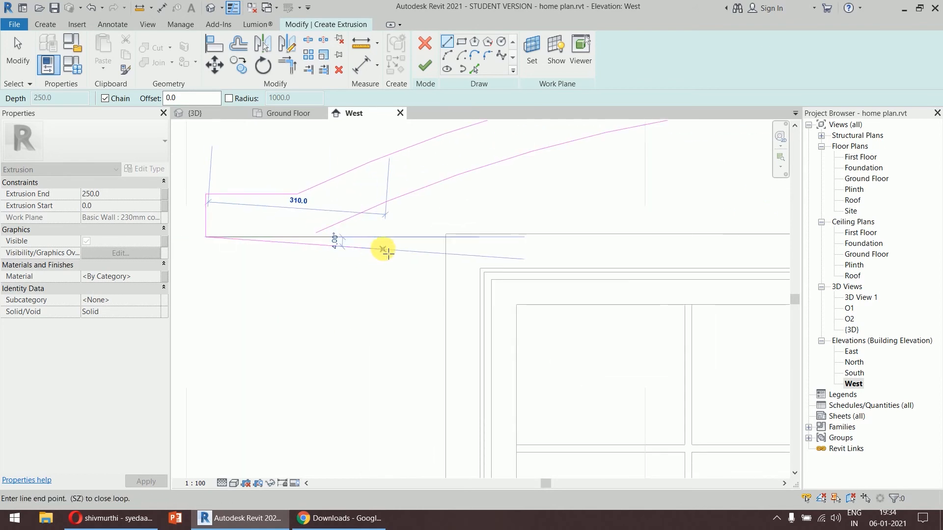
pyautogui.press('Escape')
pyautogui.press('Escape')
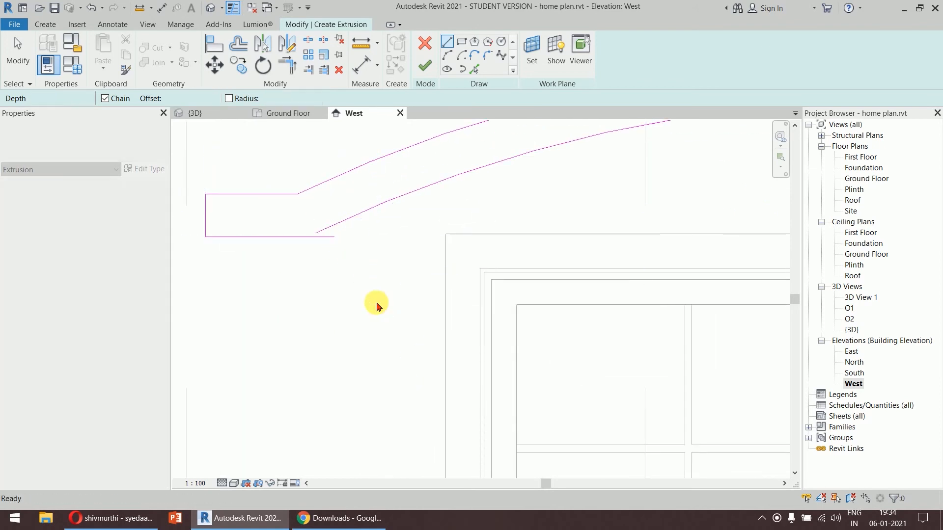
pyautogui.scroll(-2, 378, 284)
pyautogui.moveTo(381, 286); pyautogui.dragTo(319, 275, button='middle')
pyautogui.scroll(-2, 352, 247)
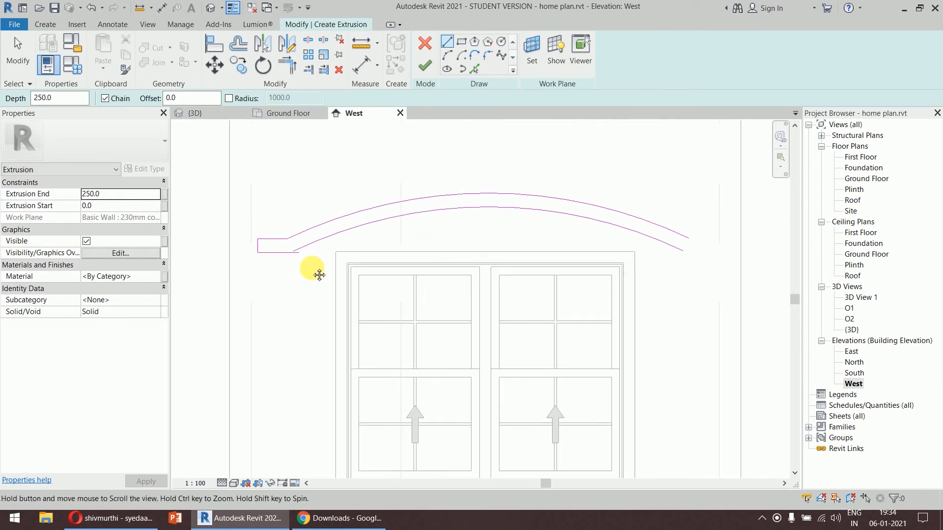
pyautogui.press('Escape')
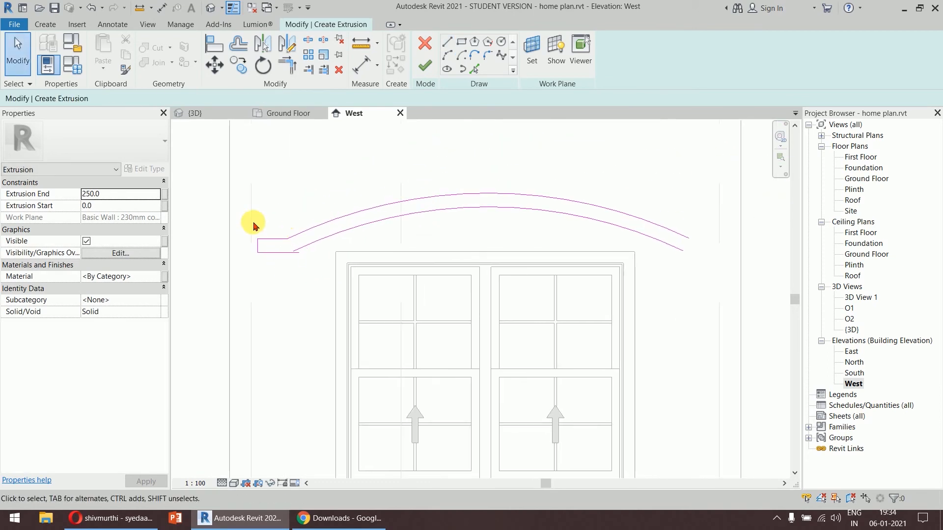
# Mirror a copy of the three left end segments about a vertical axis through the upper arc's midpoint.
pyautogui.moveTo(246, 225)
pyautogui.mouseDown()
pyautogui.moveTo(257, 253)
pyautogui.moveTo(320, 274)
pyautogui.mouseUp()
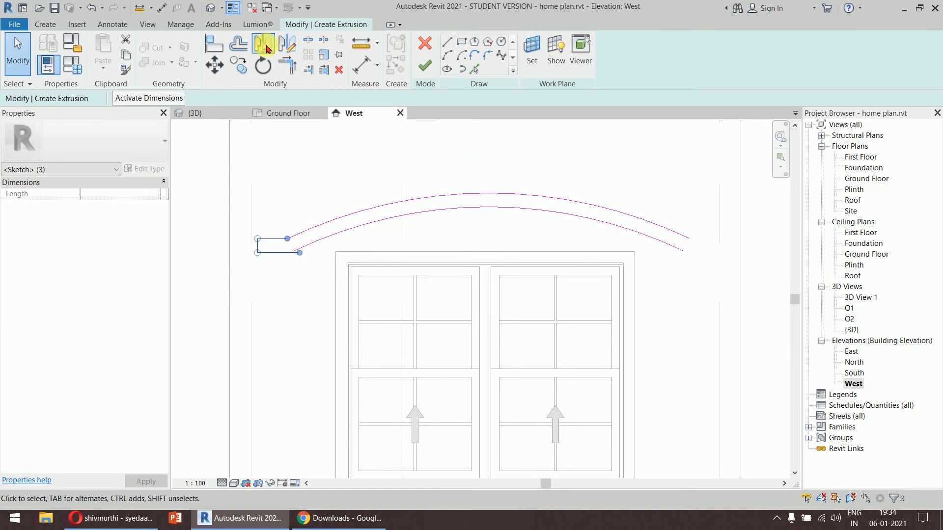
pyautogui.click(287, 46)
pyautogui.click(488, 193)
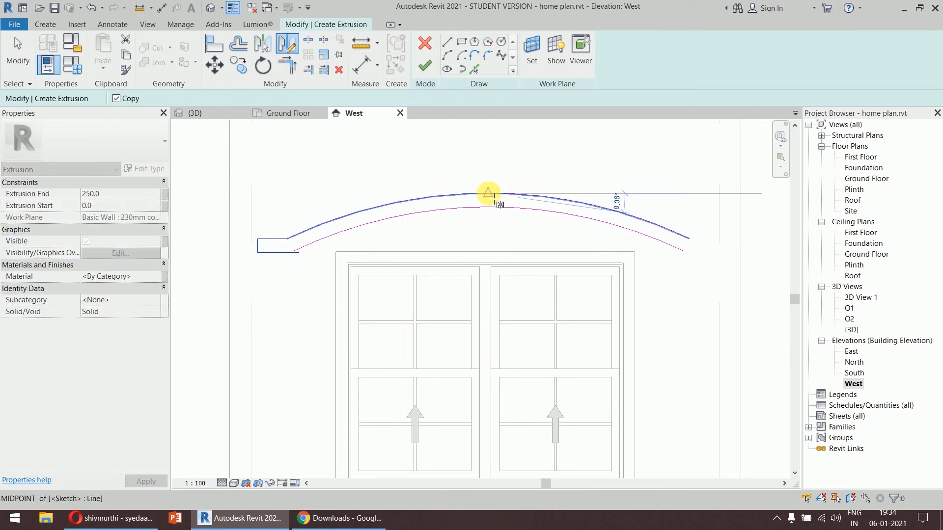
pyautogui.click(494, 239)
pyautogui.click(557, 242)
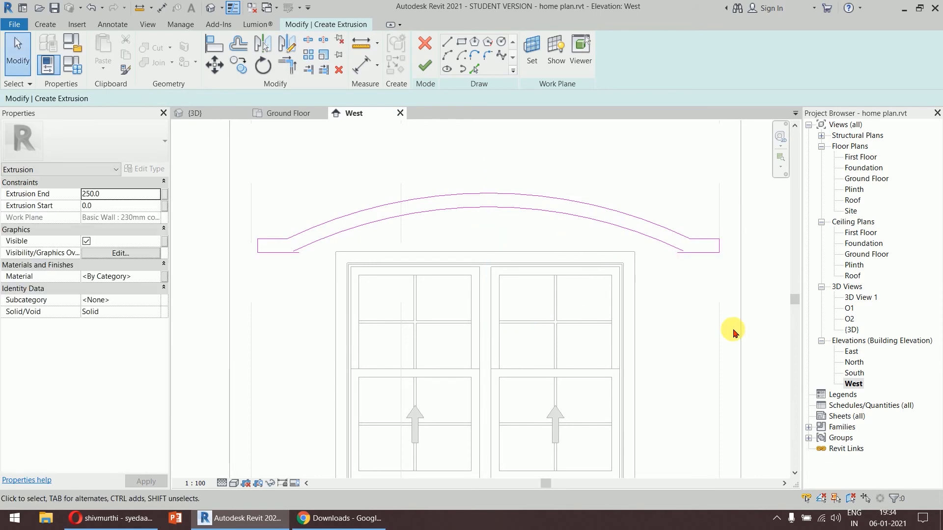
# Trim the lower arc and the lower horizontal line into a closed corner at the left end of the profile.
pyautogui.click(288, 65)
pyautogui.scroll(3, 297, 240)
pyautogui.click(307, 257)
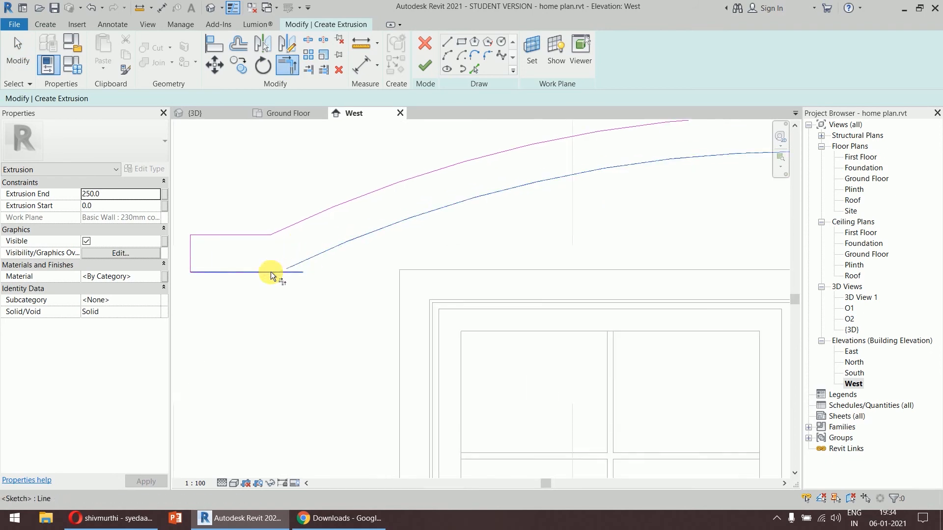
pyautogui.click(272, 270)
pyautogui.scroll(-3, 364, 298)
pyautogui.scroll(-2, 670, 307)
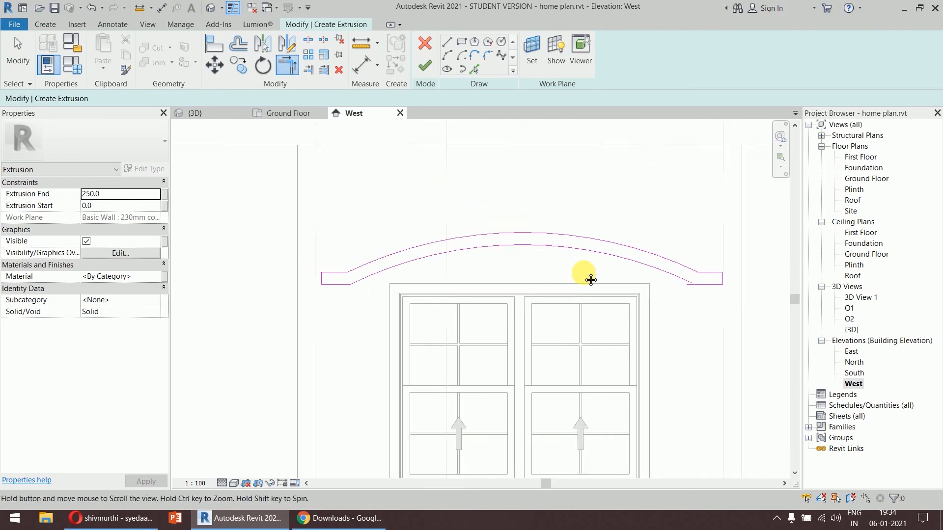
# Trim the lower arc and the lower horizontal line into a closed corner at the right end of the profile.
pyautogui.scroll(4, 585, 273)
pyautogui.click(616, 238)
pyautogui.click(656, 249)
pyautogui.scroll(-2, 666, 299)
pyautogui.scroll(-3, 665, 308)
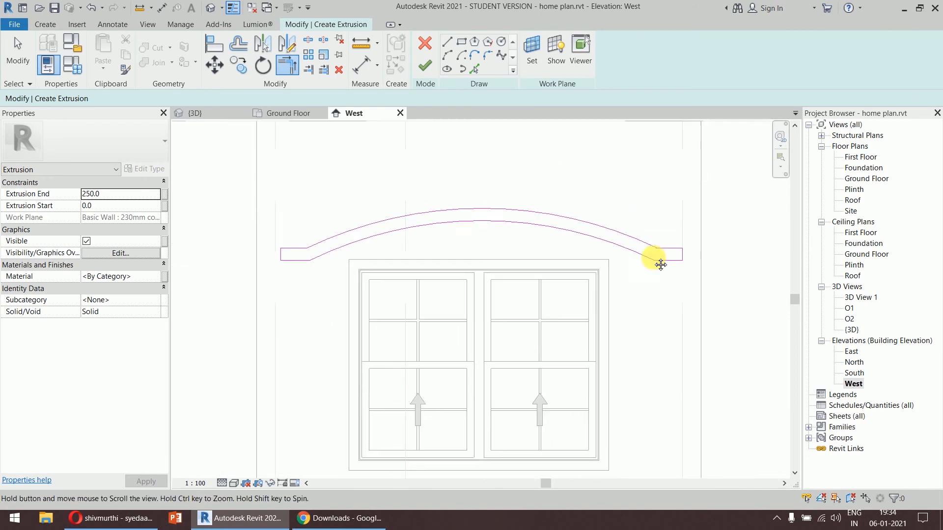
pyautogui.press('Escape')
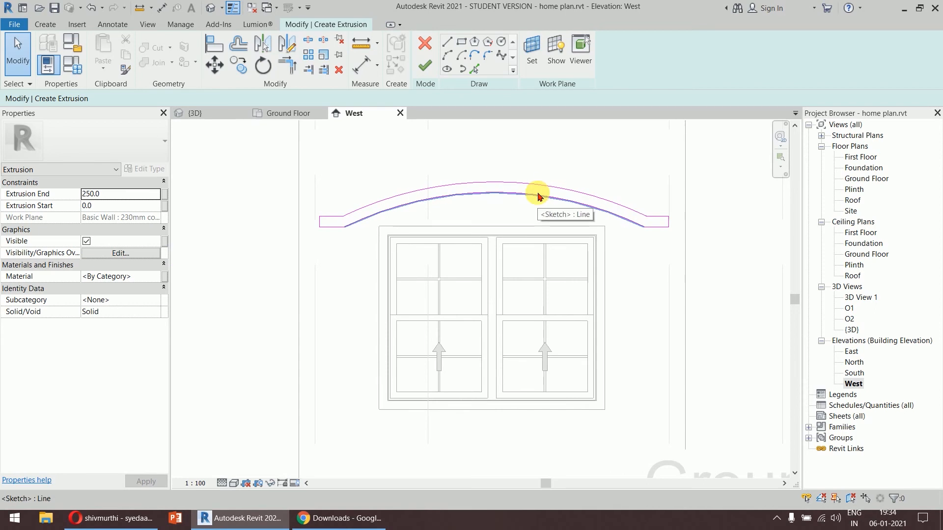
# Finish the closed sunshade sketch as a 250 mm extrusion and show it above the window in the 3D view.
pyautogui.click(124, 193)
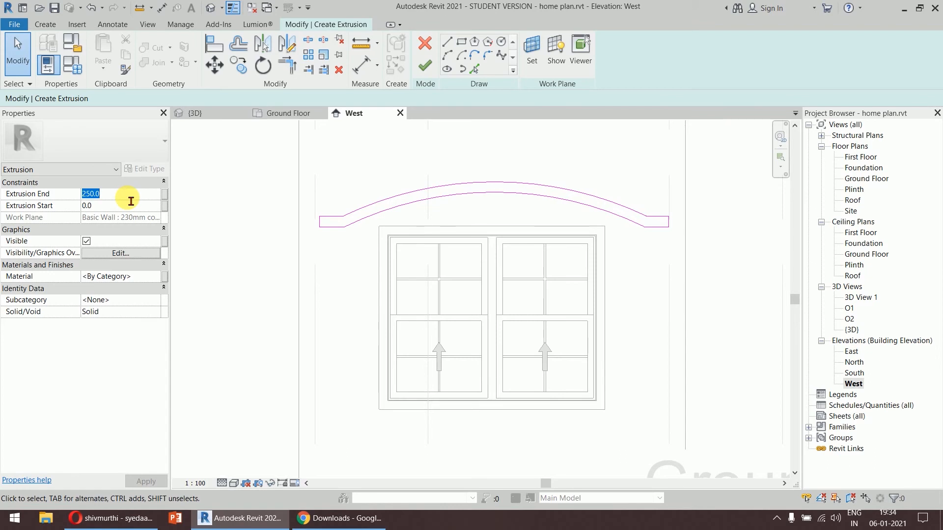
pyautogui.click(425, 65)
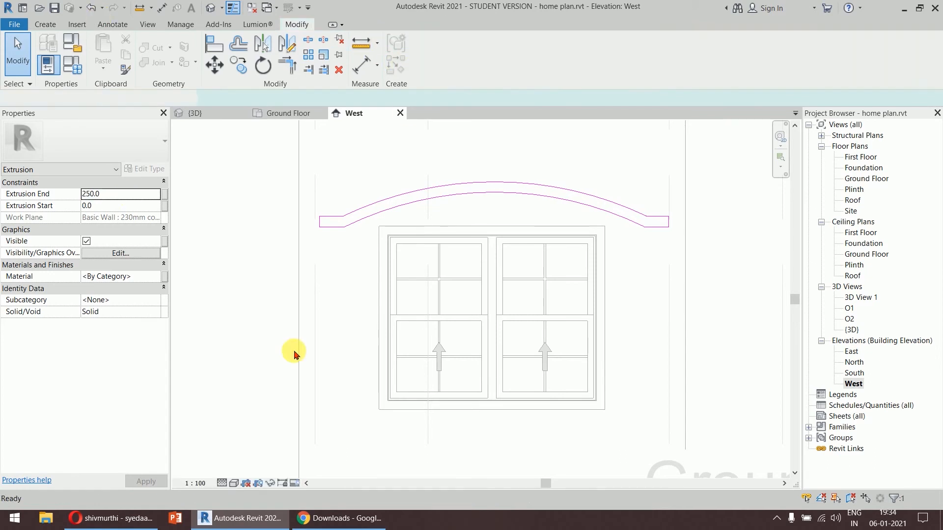
pyautogui.click(216, 114)
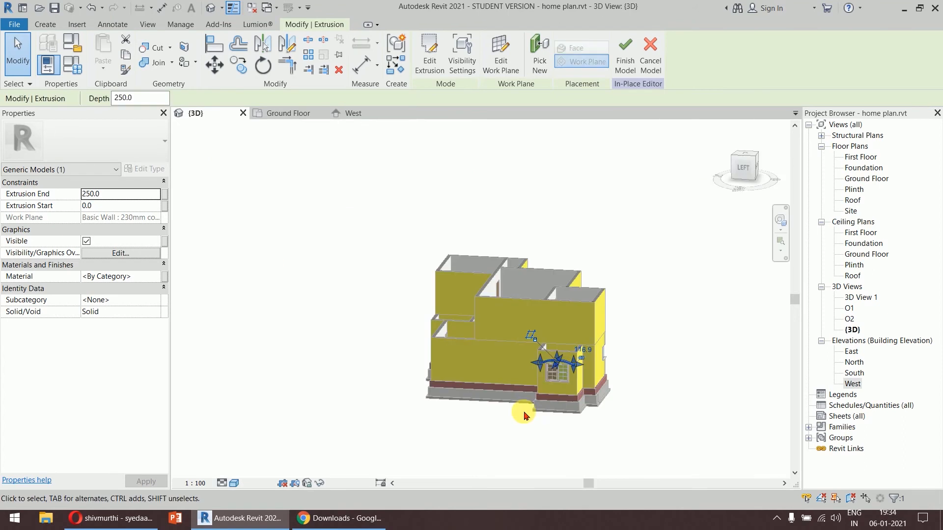
pyautogui.keyDown('shift'); pyautogui.moveTo(633, 422); pyautogui.dragTo(579, 453, button='middle'); pyautogui.keyUp('shift')
pyautogui.scroll(5, 589, 415)
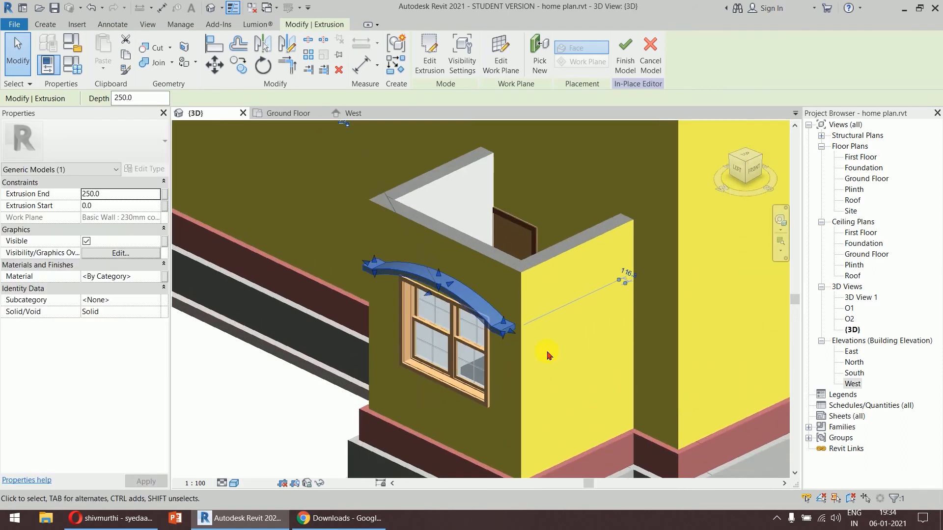
pyautogui.moveTo(544, 351); pyautogui.dragTo(626, 328, button='middle')
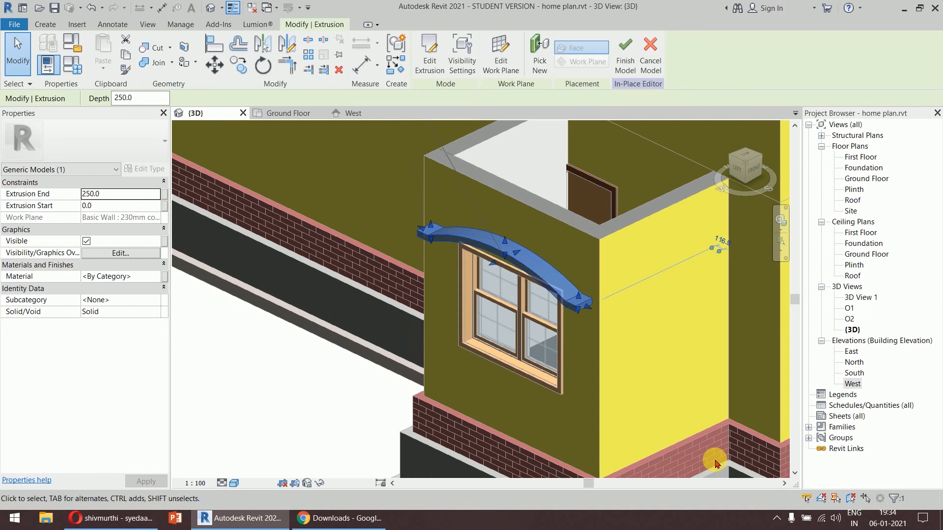
# Set the sunshade's extrusion end to 500 mm and finish the in-place model.
pyautogui.click(113, 194)
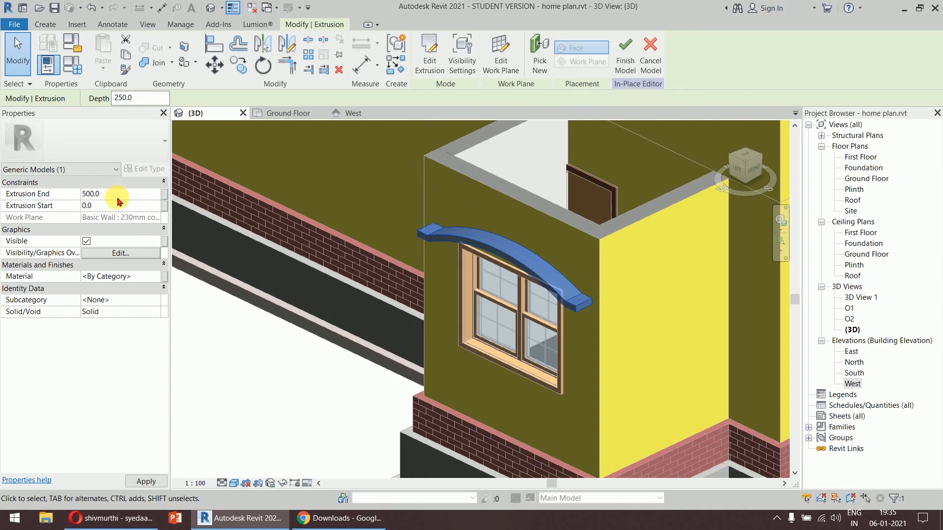
pyautogui.press('Return')
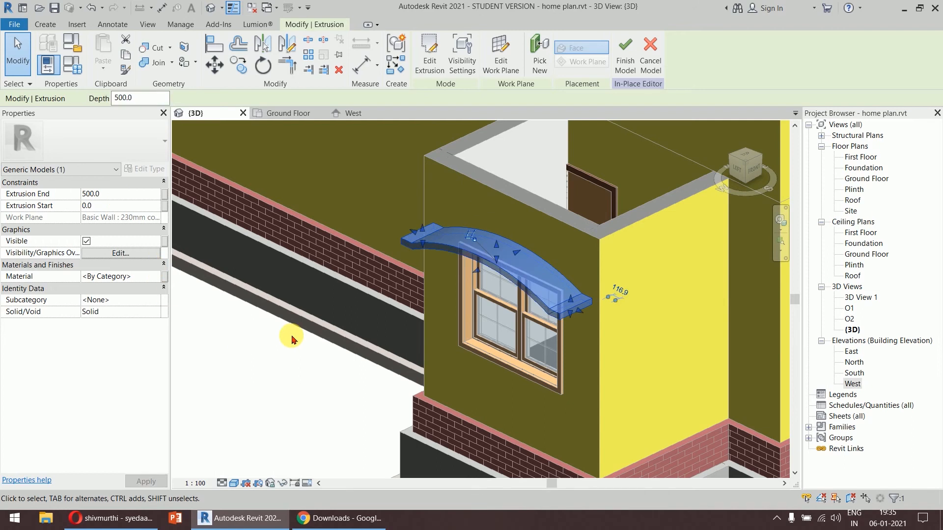
pyautogui.click(291, 336)
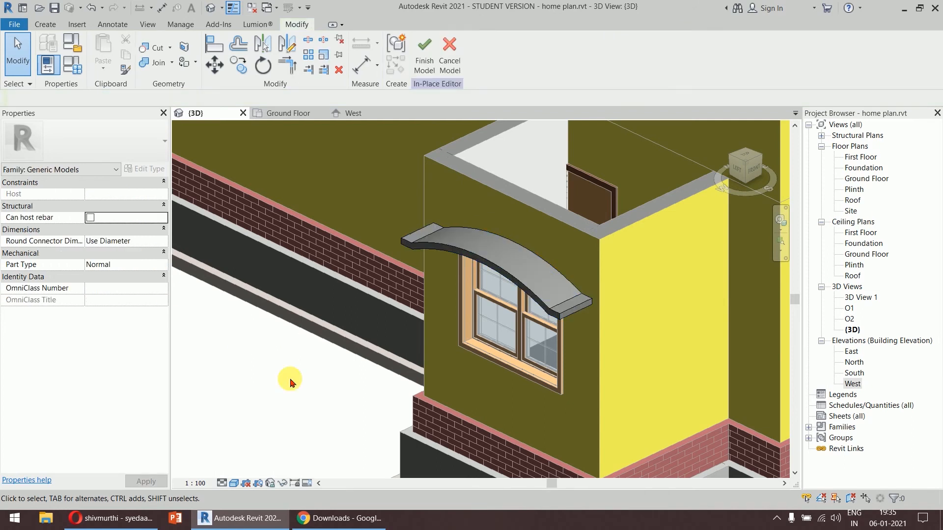
pyautogui.click(424, 66)
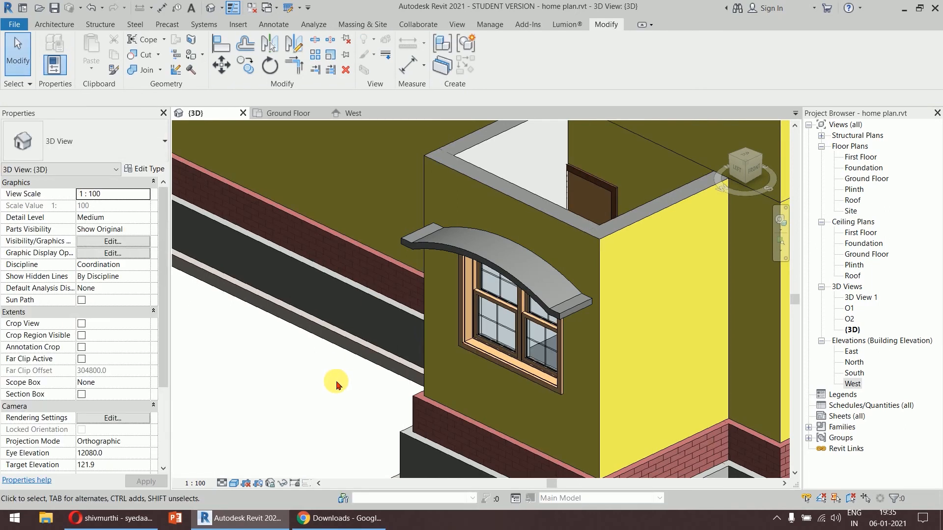
# Check the finished sunshade's instance and type properties for a material setting, leaving them unmodified.
pyautogui.keyDown('shift'); pyautogui.moveTo(324, 388); pyautogui.dragTo(600, 351, button='middle'); pyautogui.keyUp('shift')
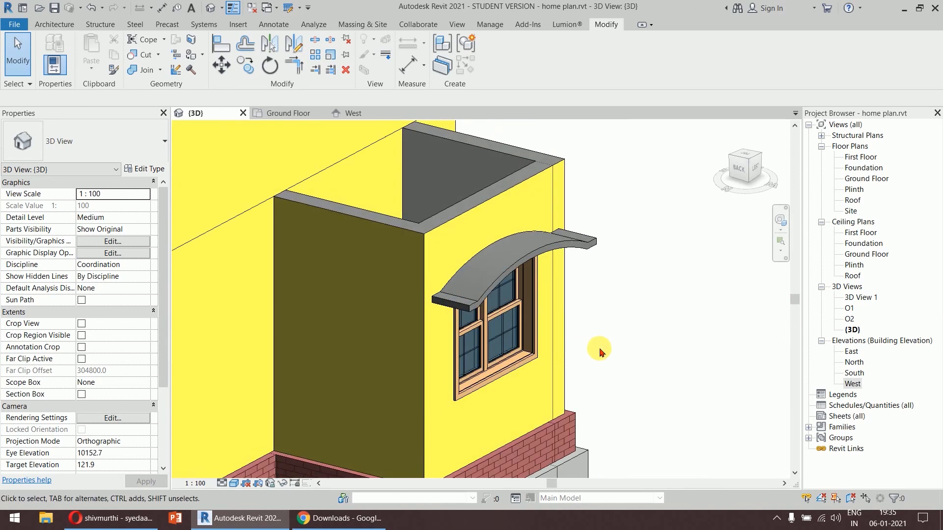
pyautogui.click(580, 244)
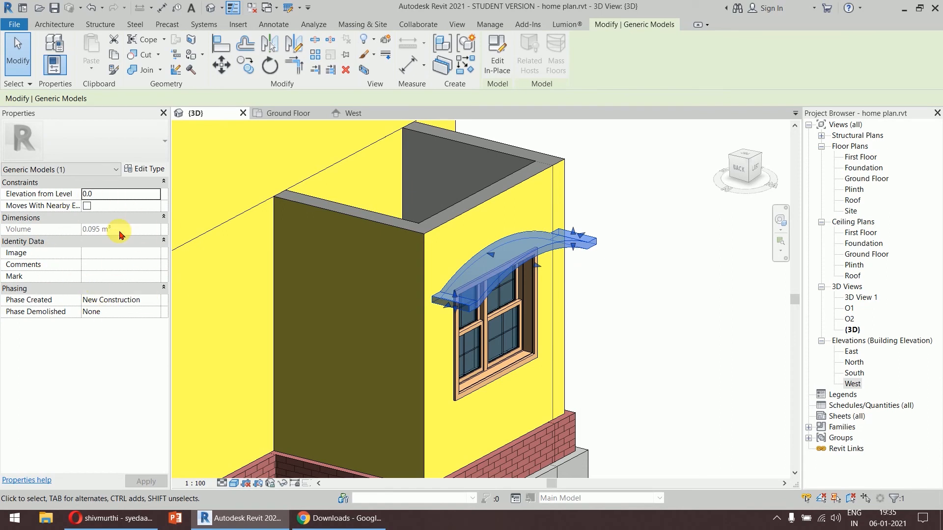
pyautogui.click(147, 168)
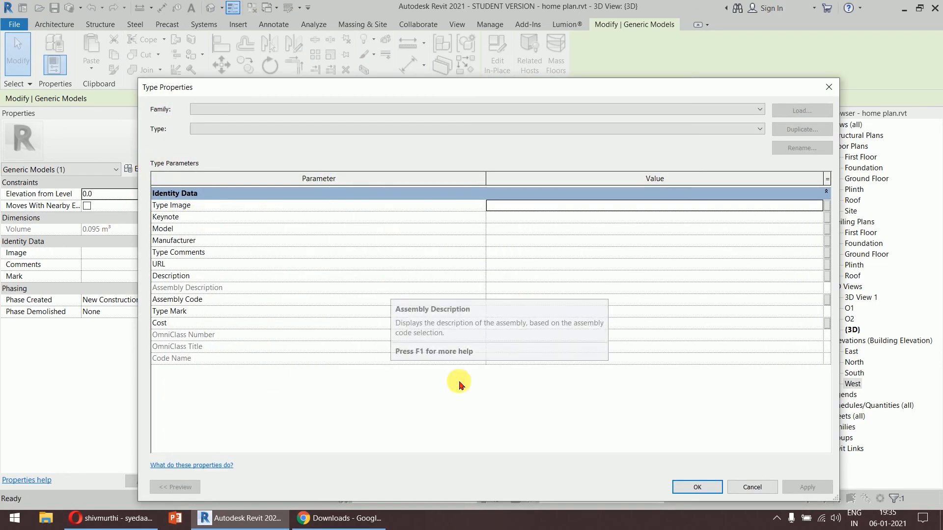
pyautogui.click(752, 487)
pyautogui.click(698, 339)
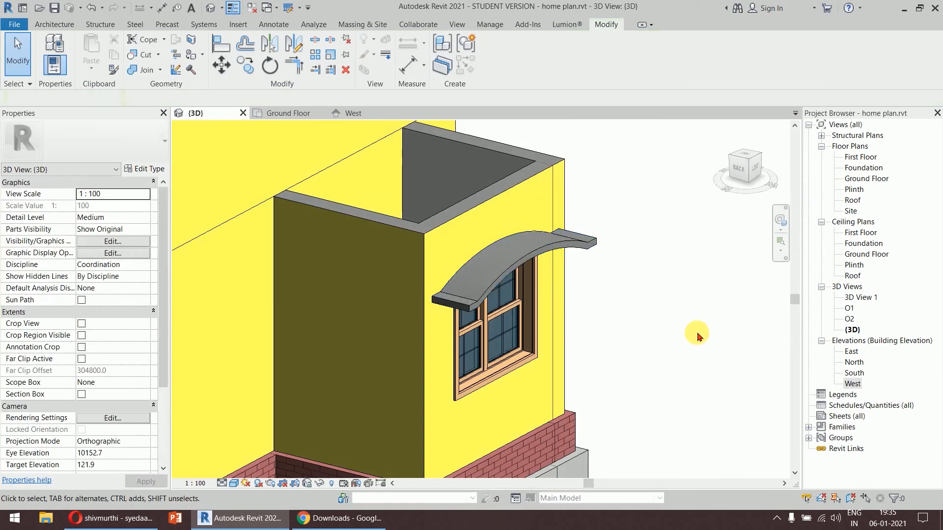
pyautogui.click(590, 246)
pyautogui.click(506, 61)
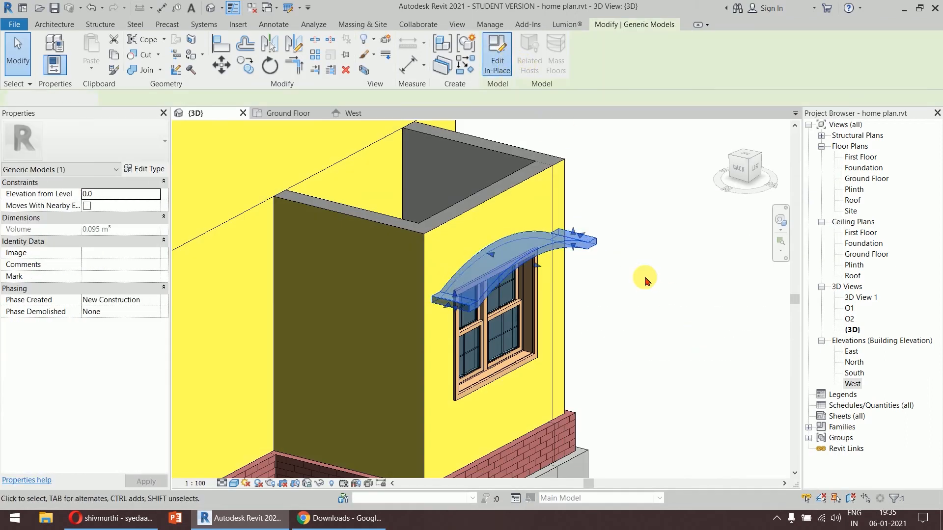
pyautogui.click(586, 243)
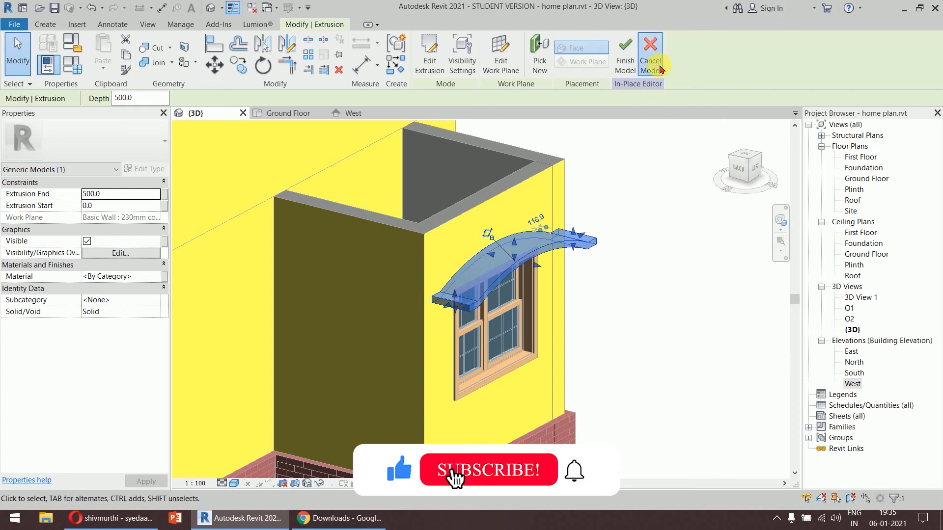
pyautogui.click(626, 57)
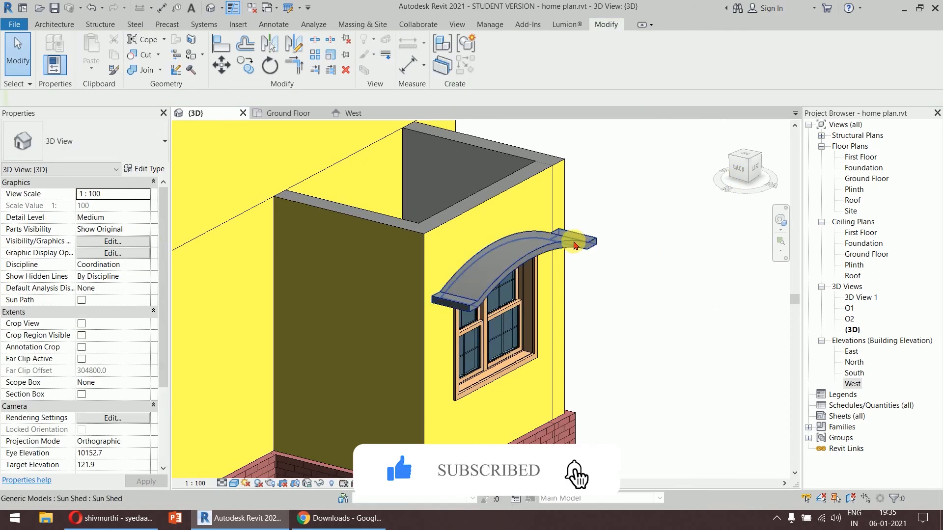
# Edit the sunshade in place and assign the Parking Stripe(1) material to its extrusion.
pyautogui.click(585, 255)
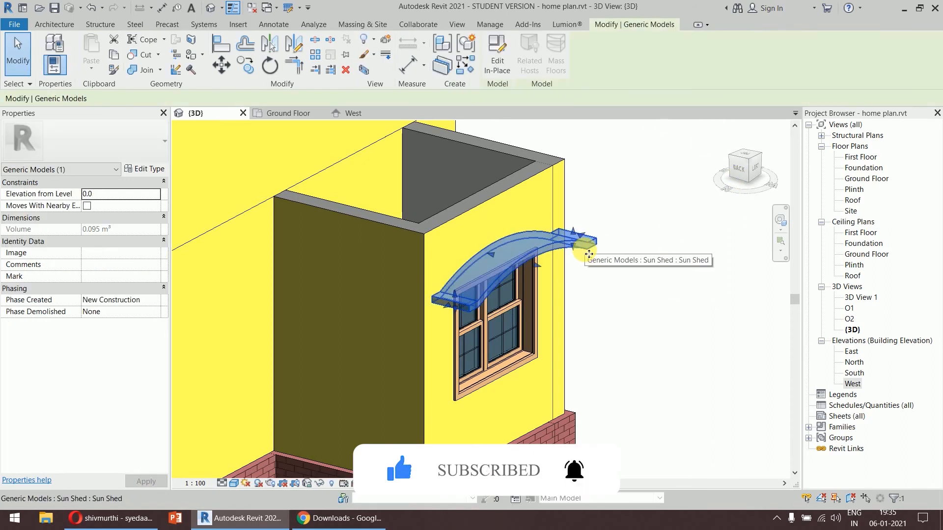
pyautogui.click(498, 57)
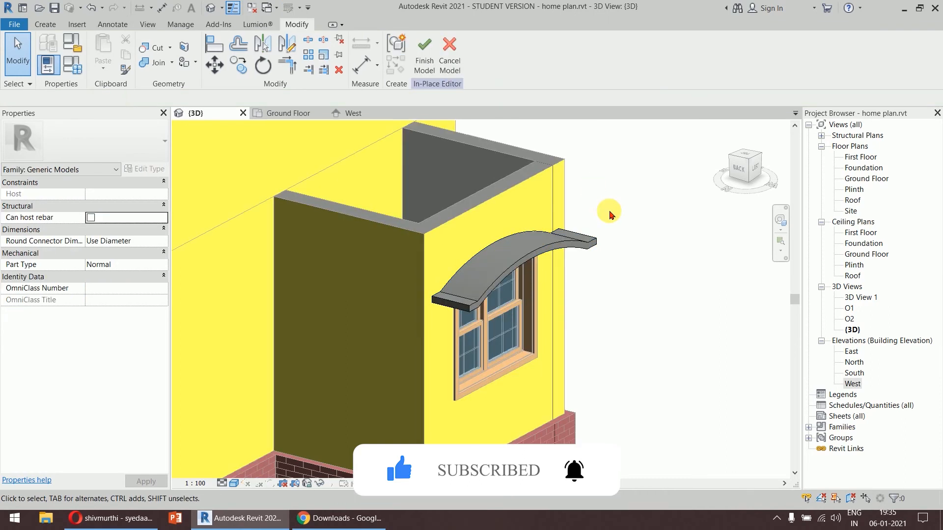
pyautogui.click(563, 254)
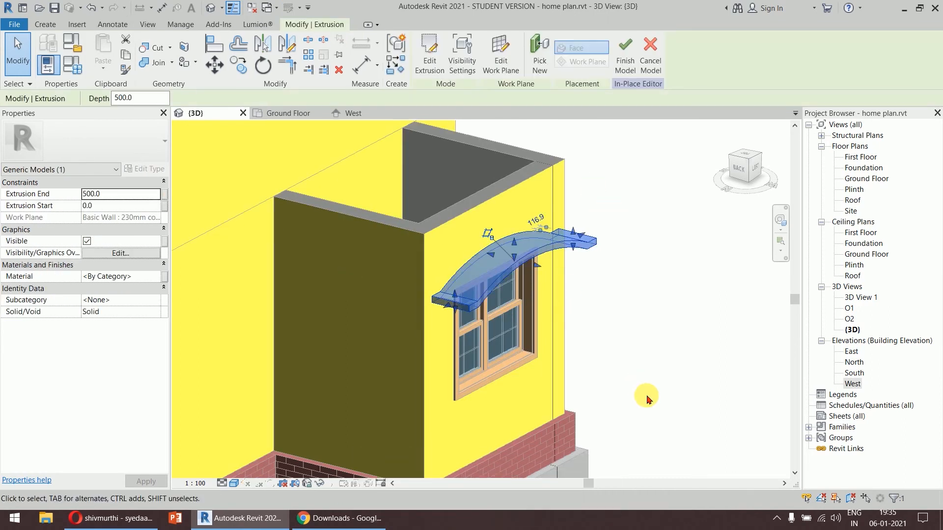
pyautogui.click(148, 280)
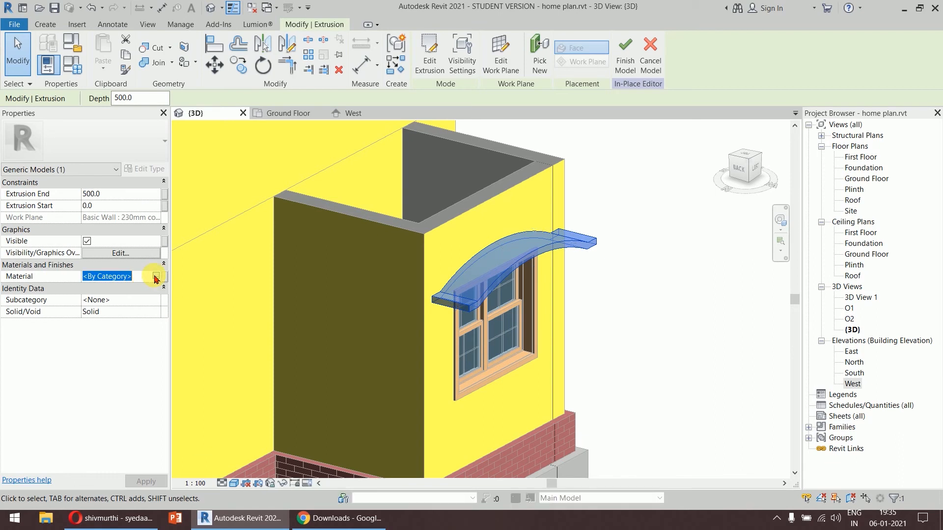
pyautogui.click(155, 278)
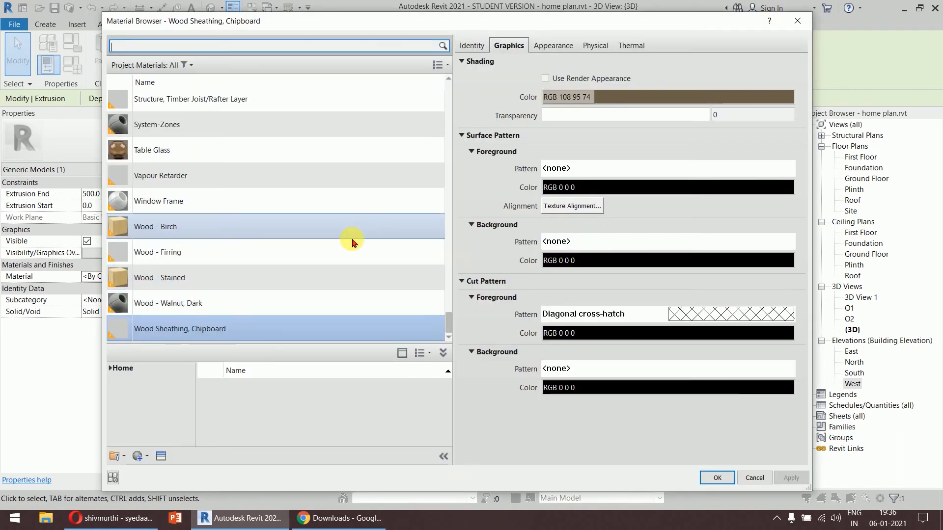
pyautogui.scroll(8, 352, 242)
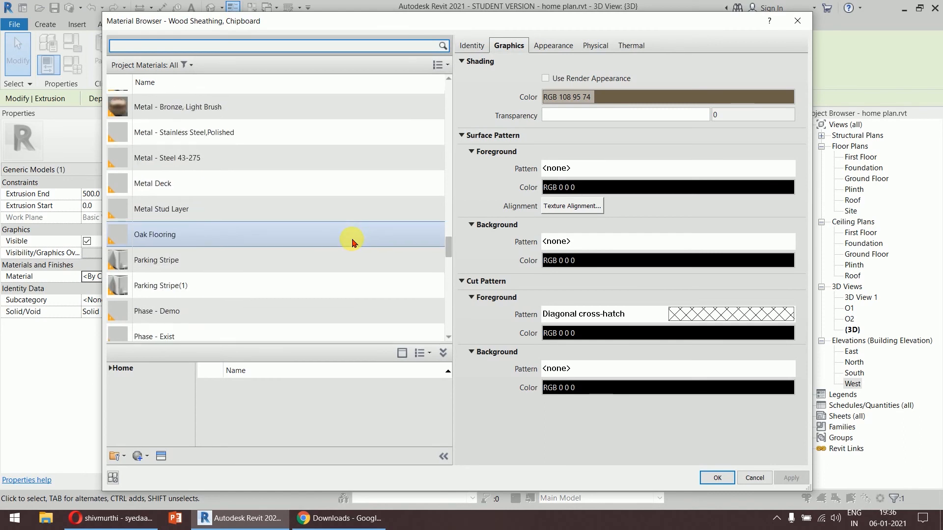
pyautogui.click(232, 295)
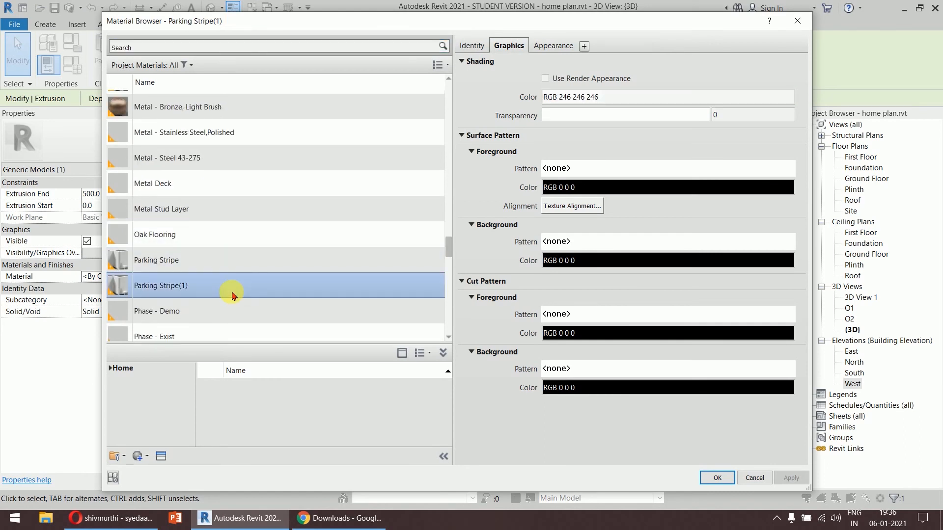
pyautogui.doubleClick(231, 293)
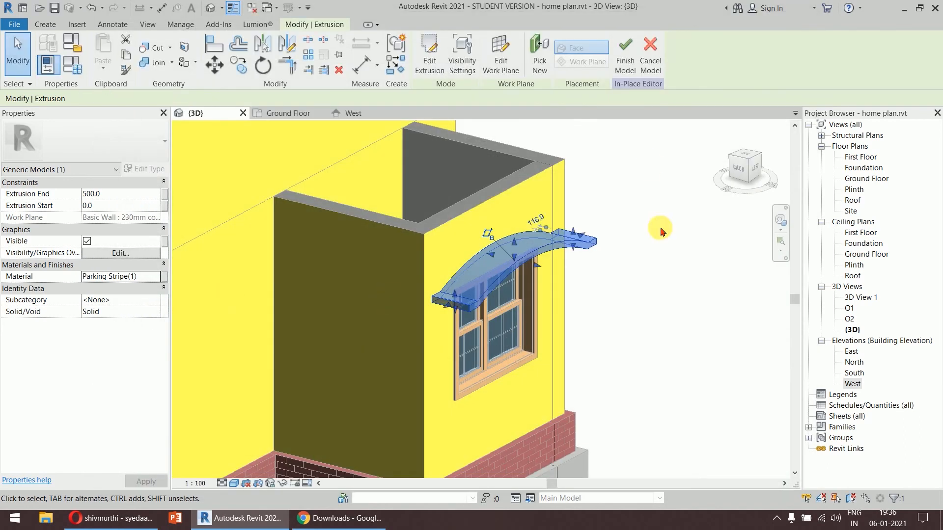
pyautogui.click(633, 66)
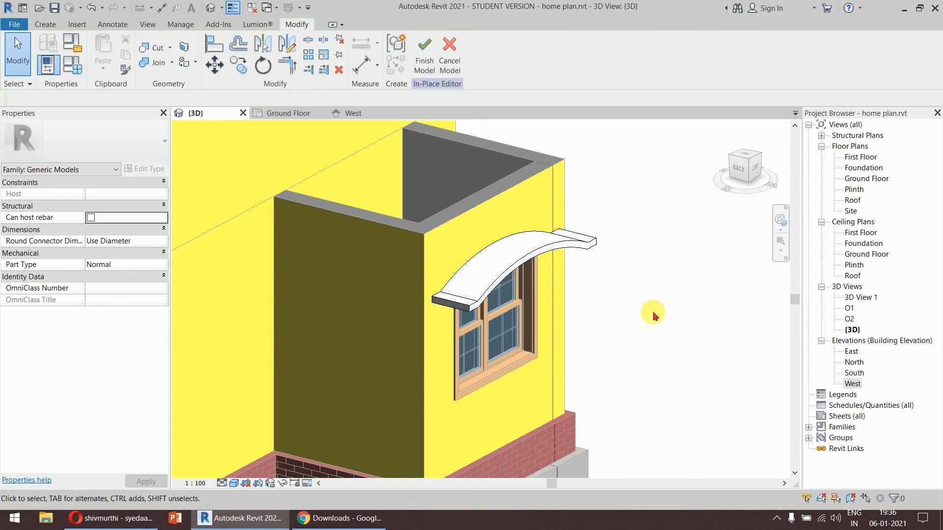
# Change the sunshade extrusion's material to Parking Stripe and finish the in-place model.
pyautogui.click(500, 272)
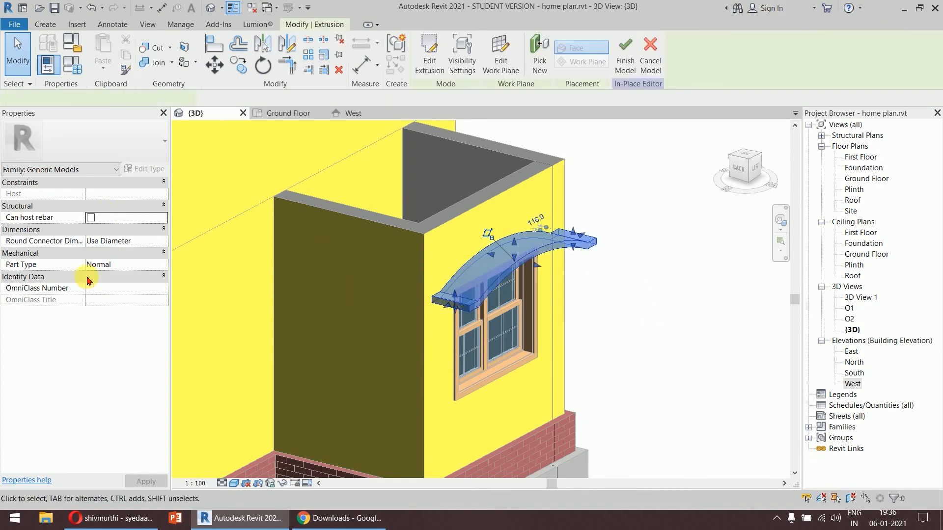
pyautogui.click(157, 282)
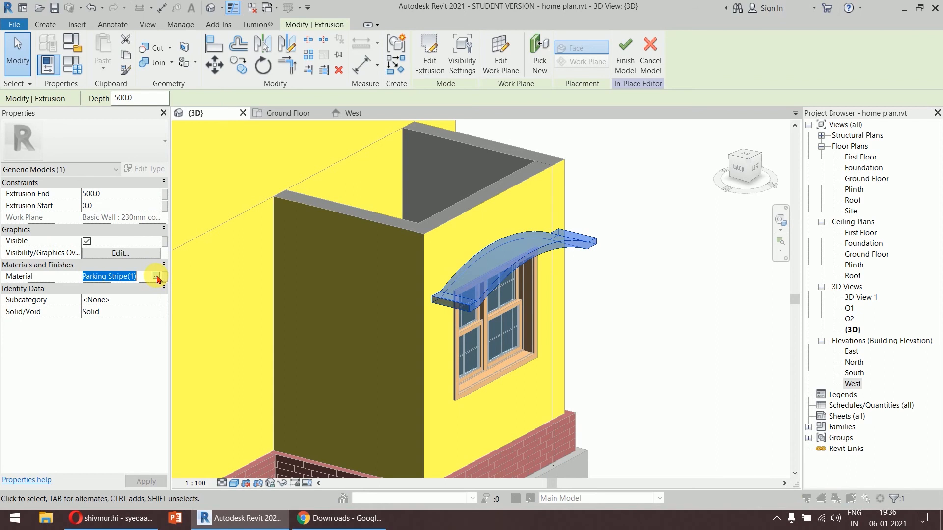
pyautogui.click(157, 278)
pyautogui.click(222, 193)
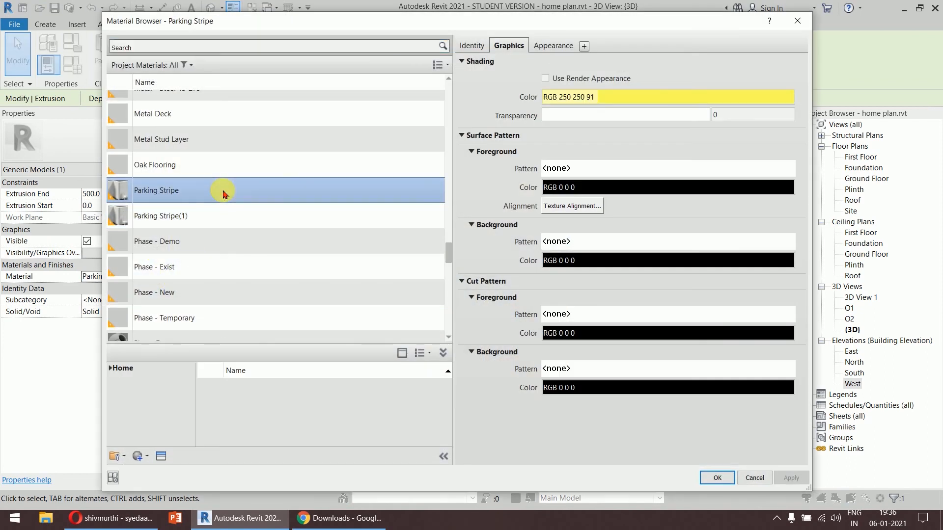
pyautogui.press('Return')
pyautogui.click(223, 192)
pyautogui.click(425, 68)
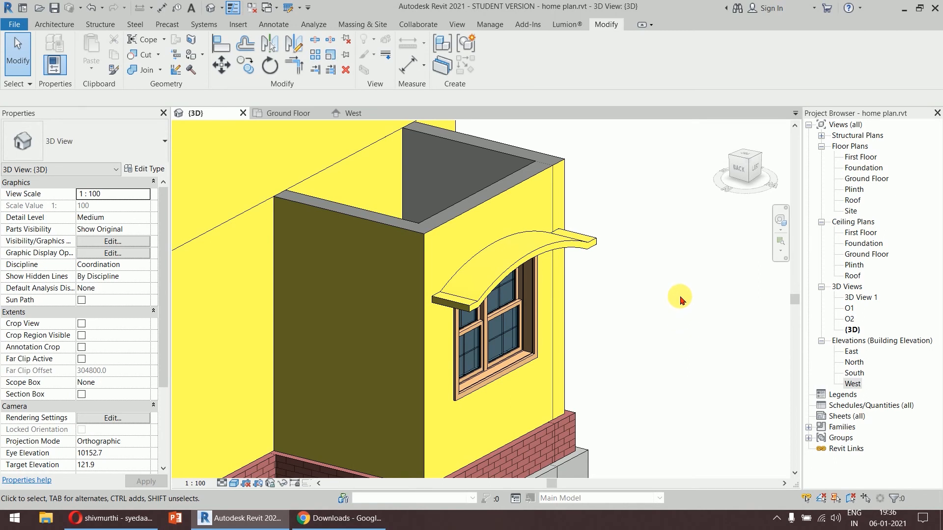
# Examine the finished sunshade and the surrounding house walls from several sides in 3D.
pyautogui.scroll(-4, 681, 299)
pyautogui.keyDown('shift'); pyautogui.moveTo(677, 288); pyautogui.dragTo(414, 316, button='middle'); pyautogui.keyUp('shift')
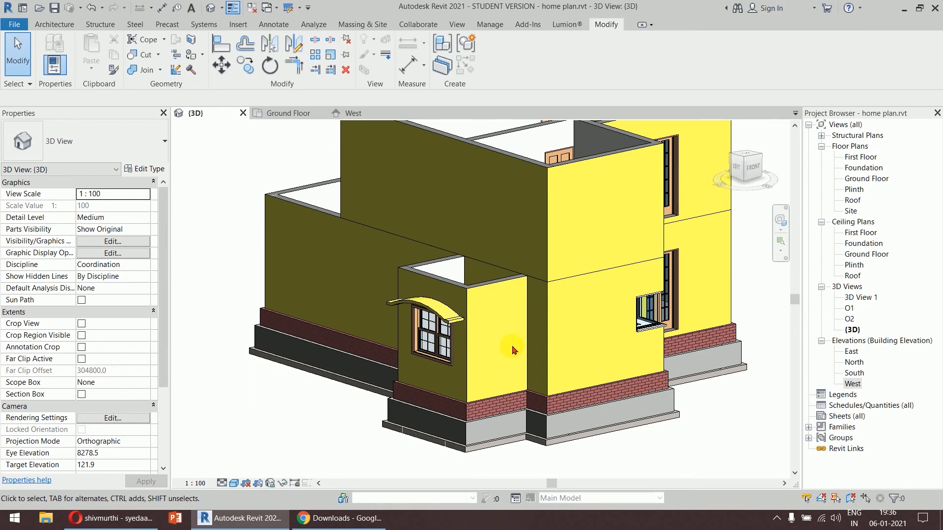
pyautogui.scroll(-2, 512, 351)
pyautogui.keyDown('shift'); pyautogui.moveTo(511, 349); pyautogui.dragTo(663, 380, button='middle'); pyautogui.keyUp('shift')
pyautogui.moveTo(177, 378); pyautogui.dragTo(325, 346, button='middle')
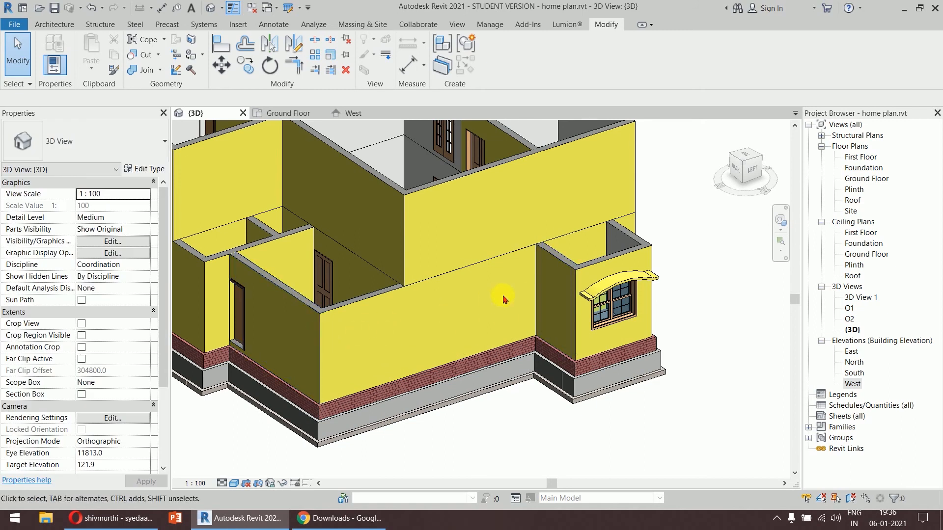
pyautogui.scroll(4, 342, 346)
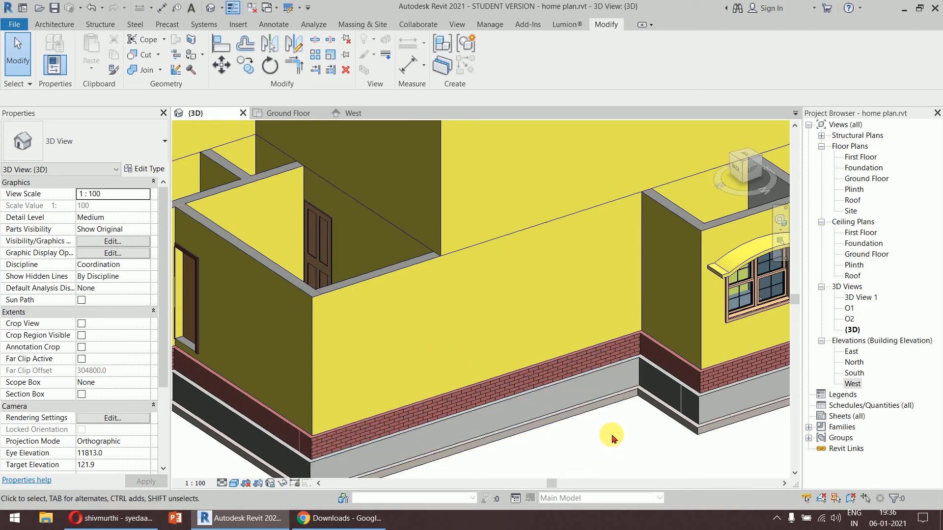
pyautogui.scroll(-5, 611, 437)
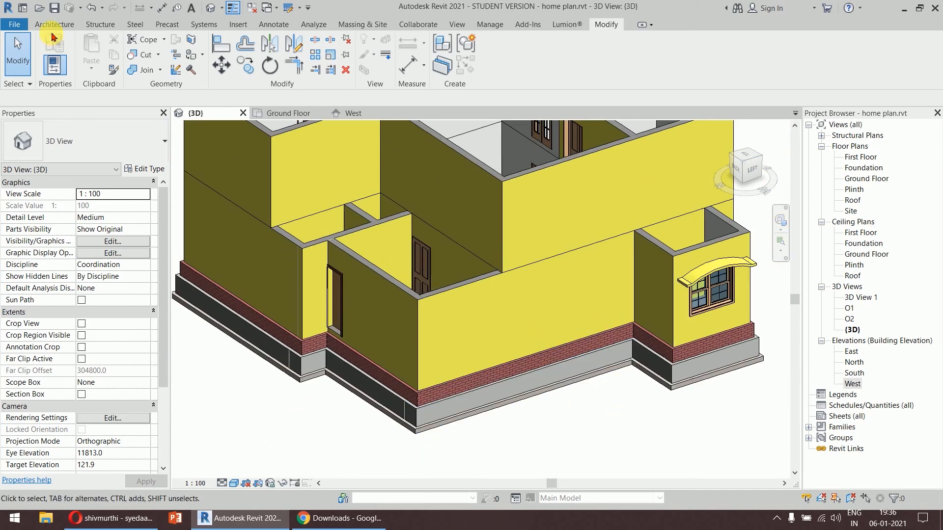
# Place a horizontal Cornice wall sweep along the upper part of the long west wall beside the window room.
pyautogui.click(65, 27)
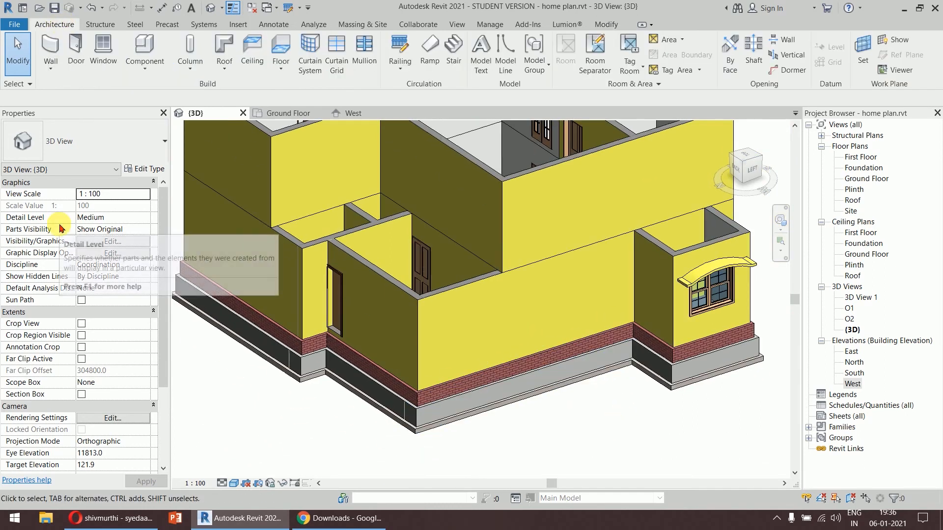
pyautogui.click(61, 65)
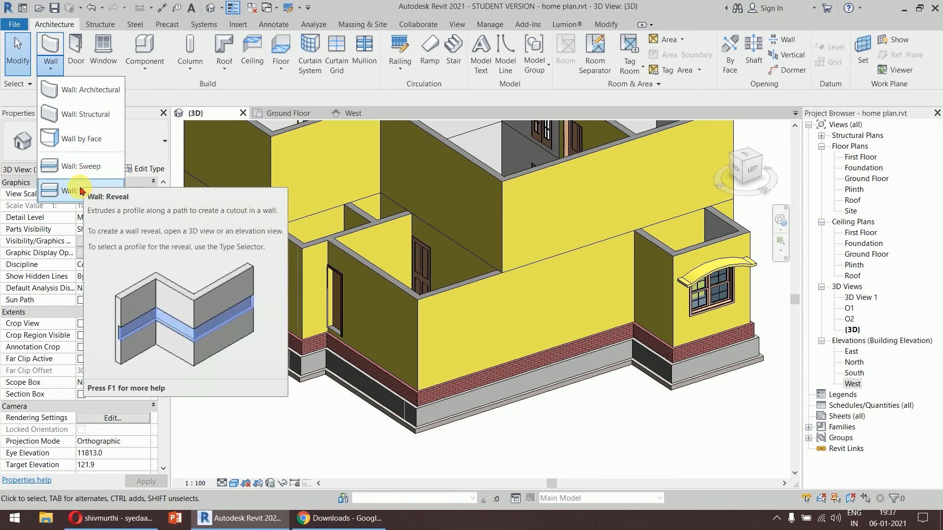
pyautogui.click(79, 166)
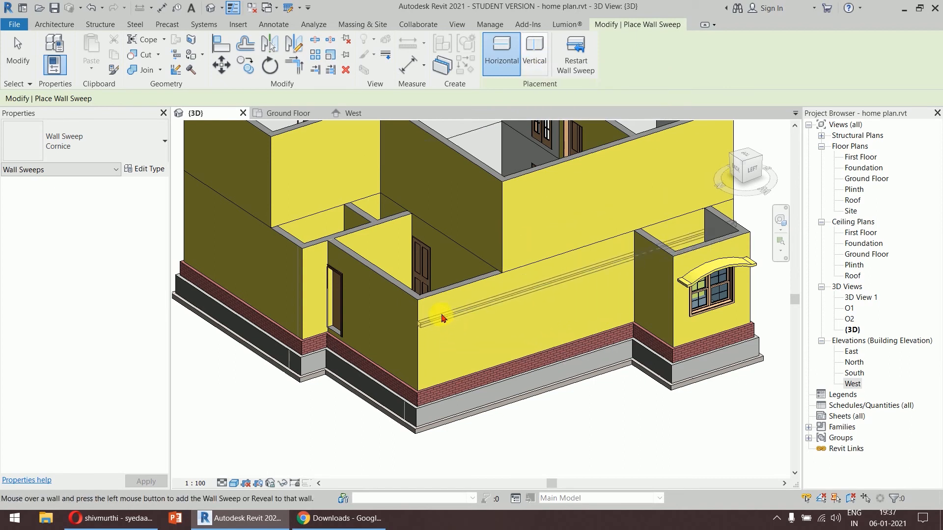
pyautogui.click(442, 318)
pyautogui.scroll(3, 461, 329)
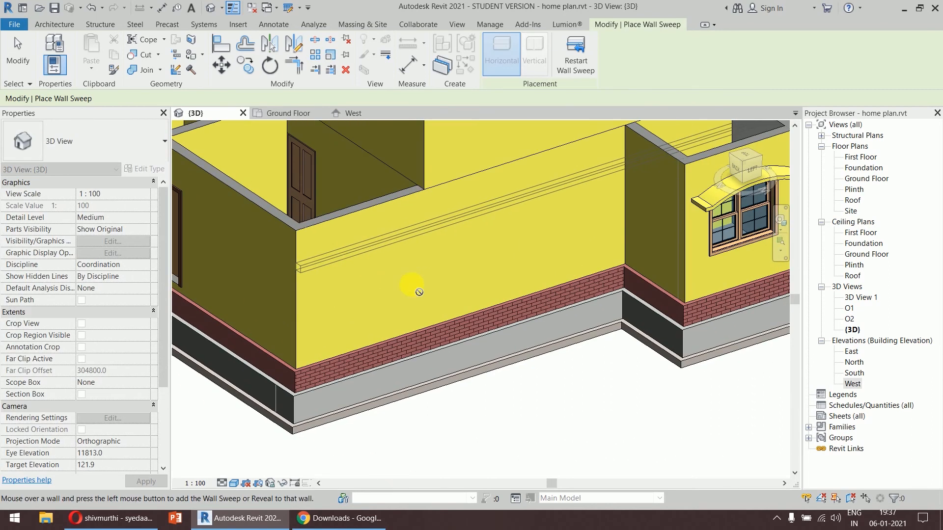
# Add two more separate horizontal Cornice sweeps below the first on the same west wall and end the command.
pyautogui.click(575, 58)
pyautogui.click(342, 285)
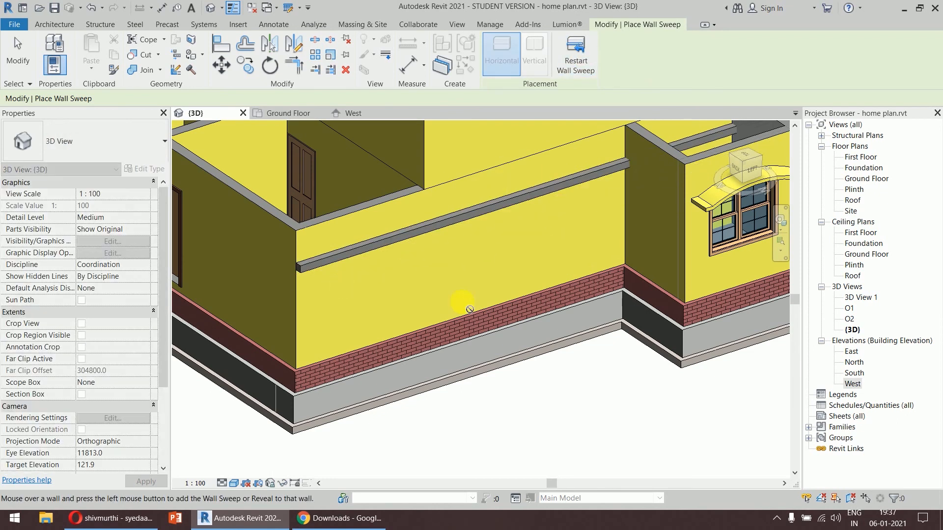
pyautogui.click(574, 61)
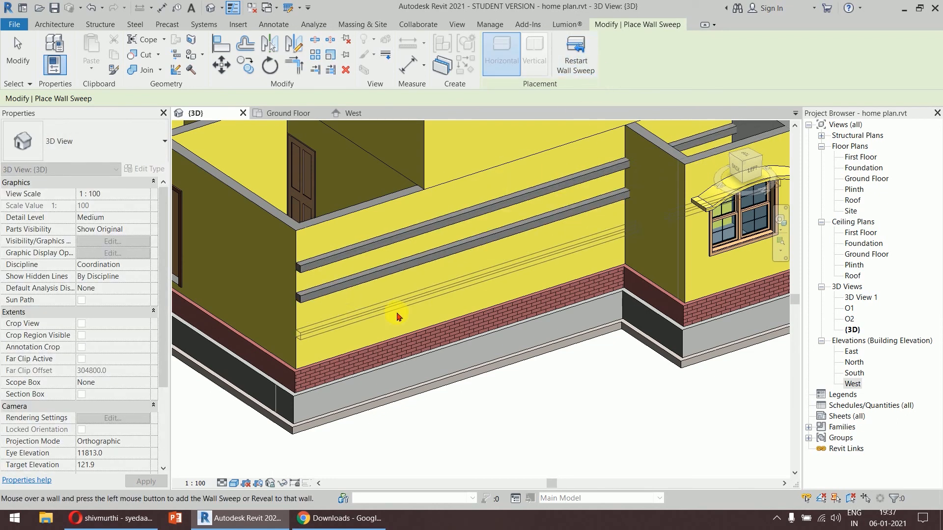
pyautogui.click(345, 315)
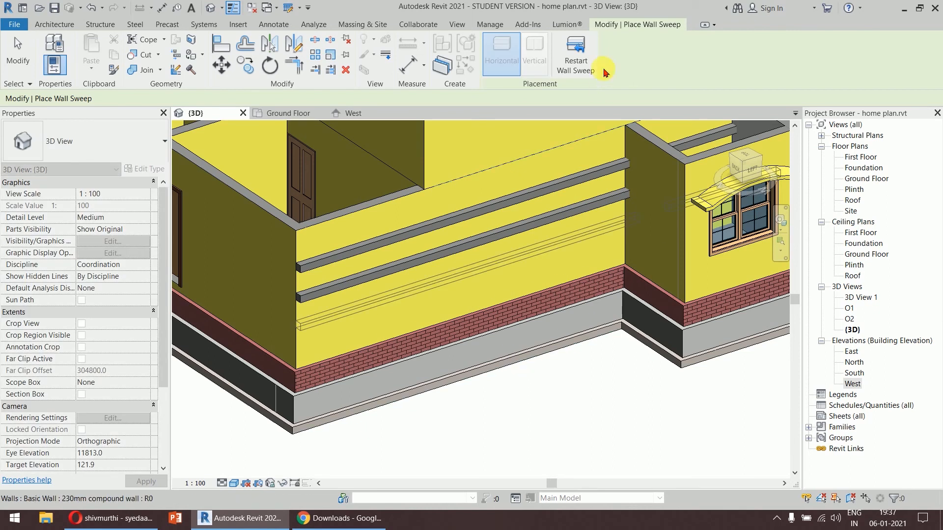
pyautogui.rightClick(610, 392)
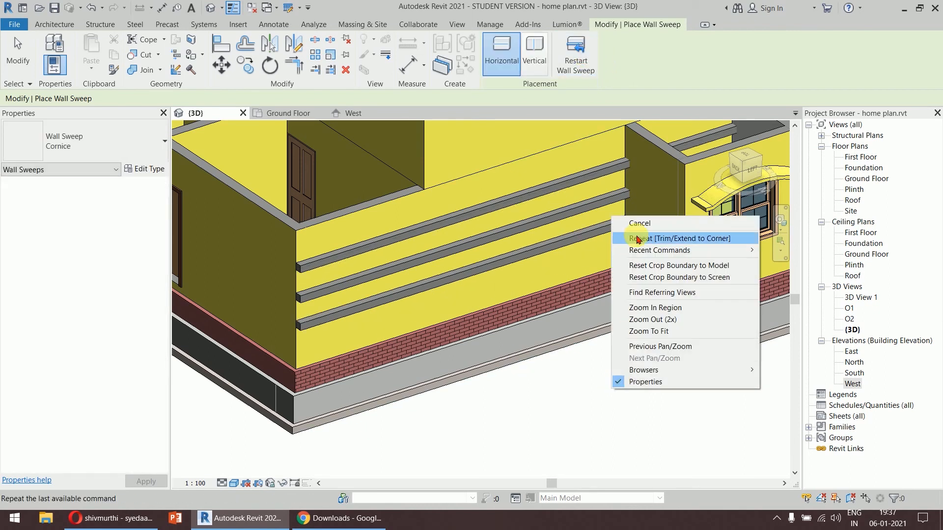
pyautogui.click(631, 217)
pyautogui.rightClick(566, 391)
pyautogui.click(589, 210)
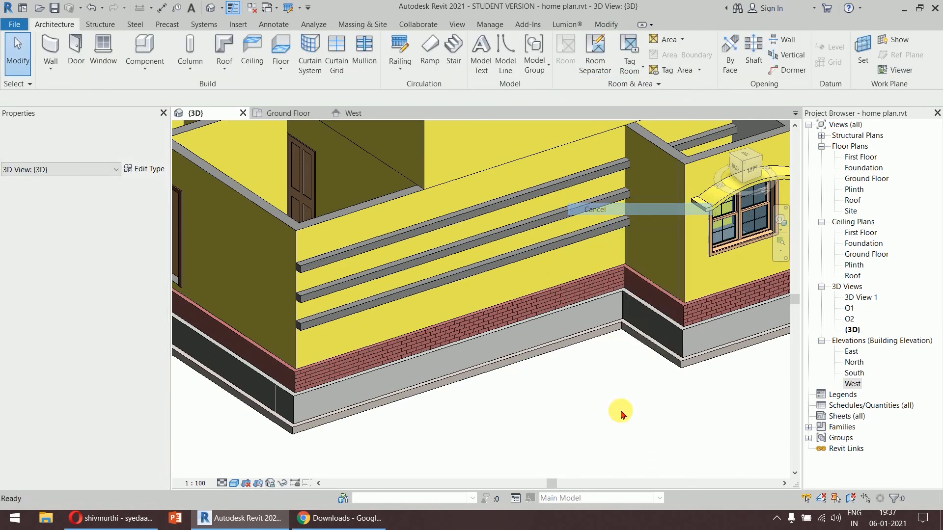
# Change the Cornice wall sweep type's profile to M_C Shapes-Profile : C250X30 using the lowest sweep.
pyautogui.keyDown('shift'); pyautogui.moveTo(633, 396); pyautogui.dragTo(701, 419, button='middle'); pyautogui.keyUp('shift')
pyautogui.scroll(6, 524, 307)
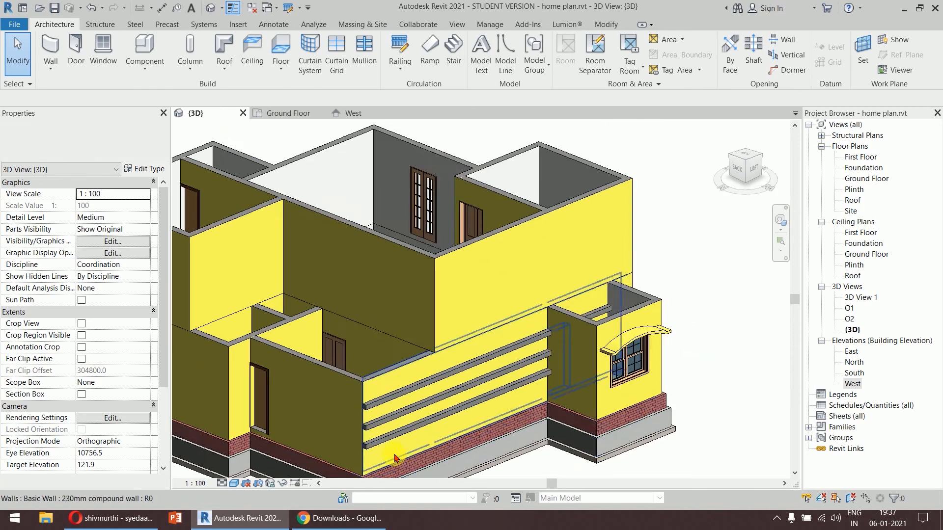
pyautogui.scroll(4, 524, 307)
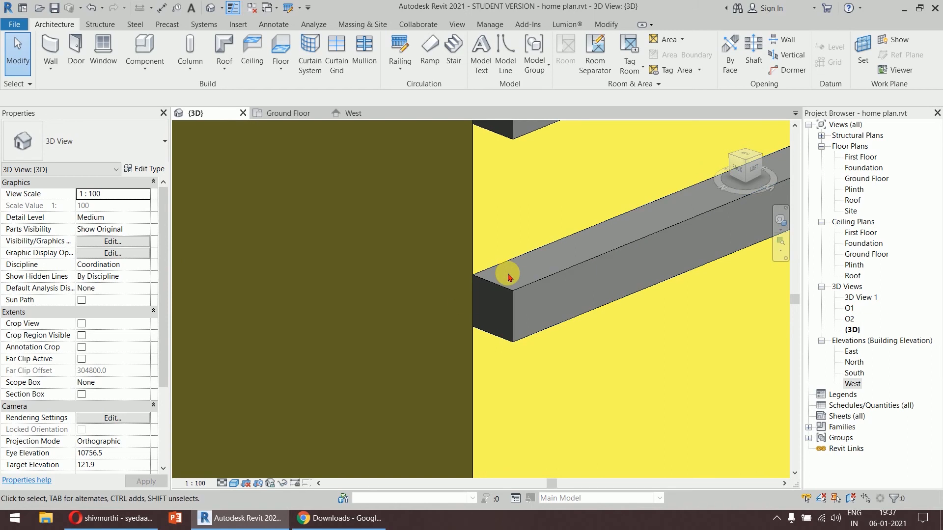
pyautogui.scroll(-3, 508, 276)
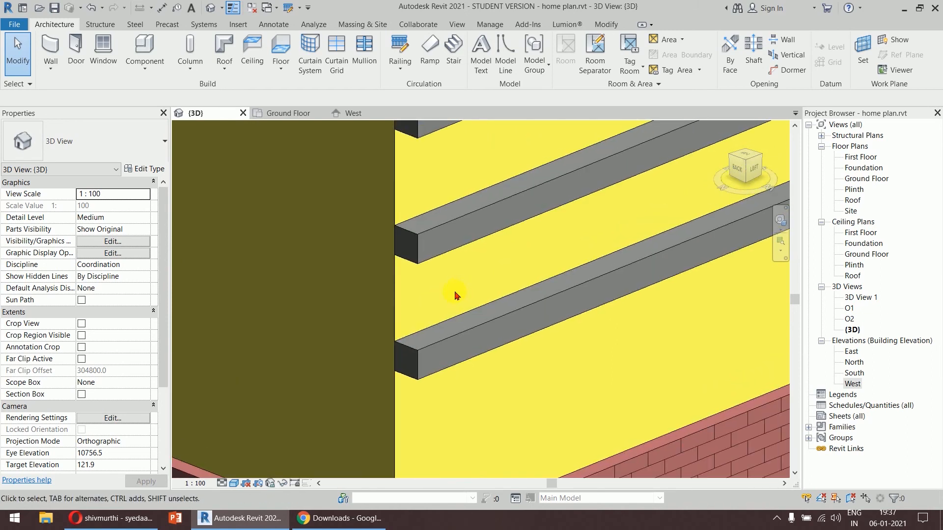
pyautogui.click(460, 336)
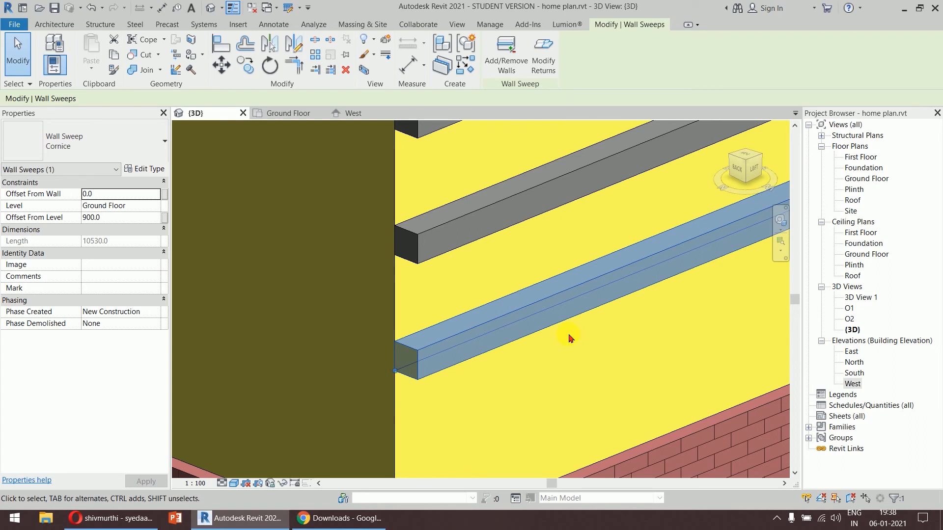
pyautogui.click(150, 169)
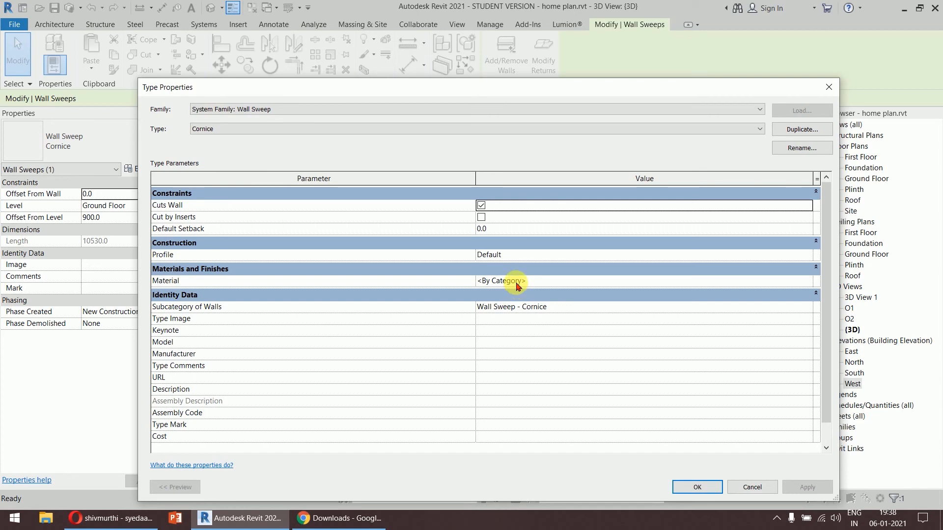
pyautogui.click(521, 256)
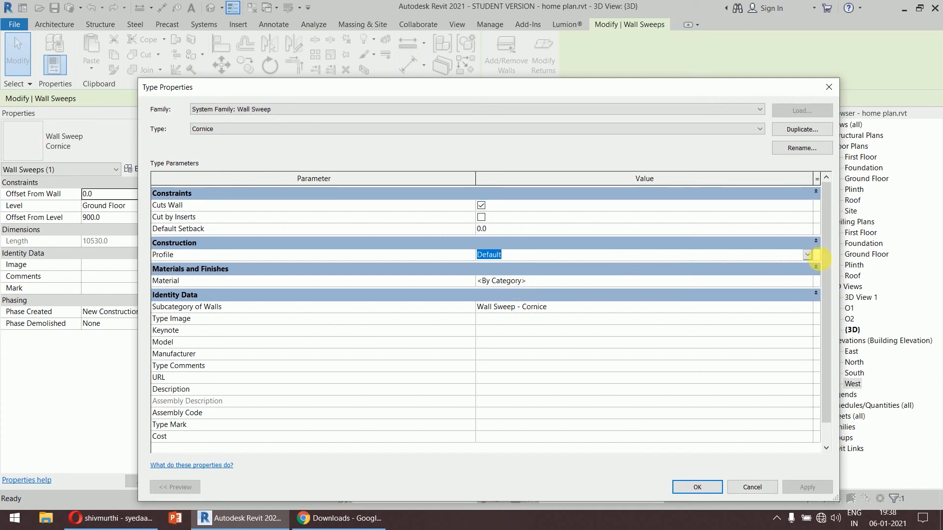
pyautogui.click(807, 254)
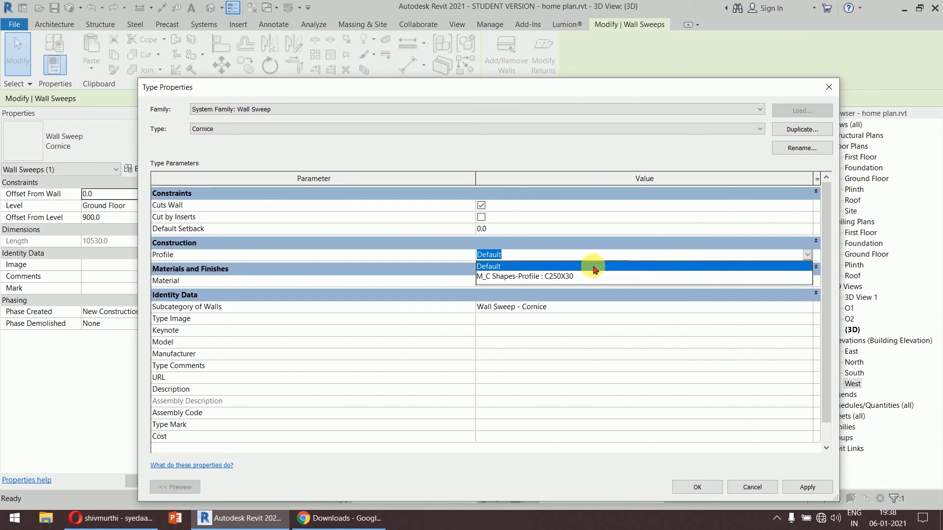
pyautogui.click(547, 276)
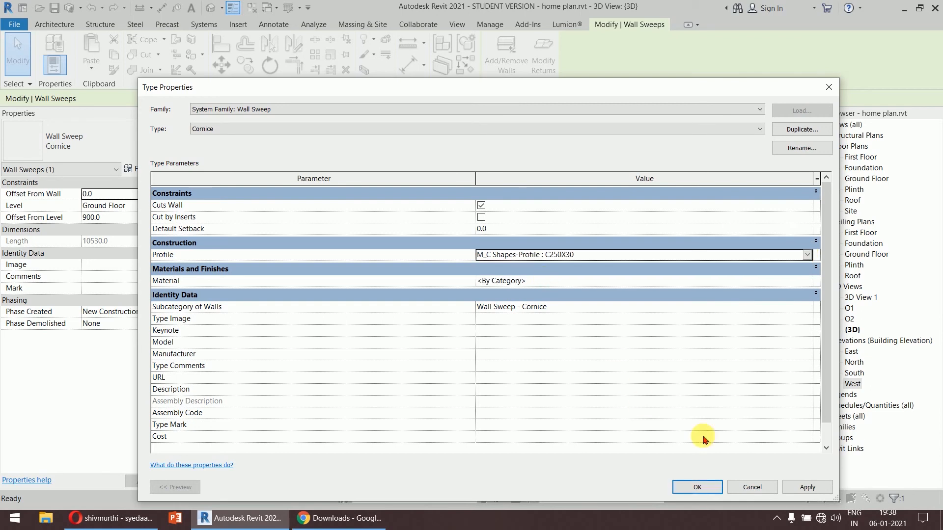
pyautogui.click(698, 487)
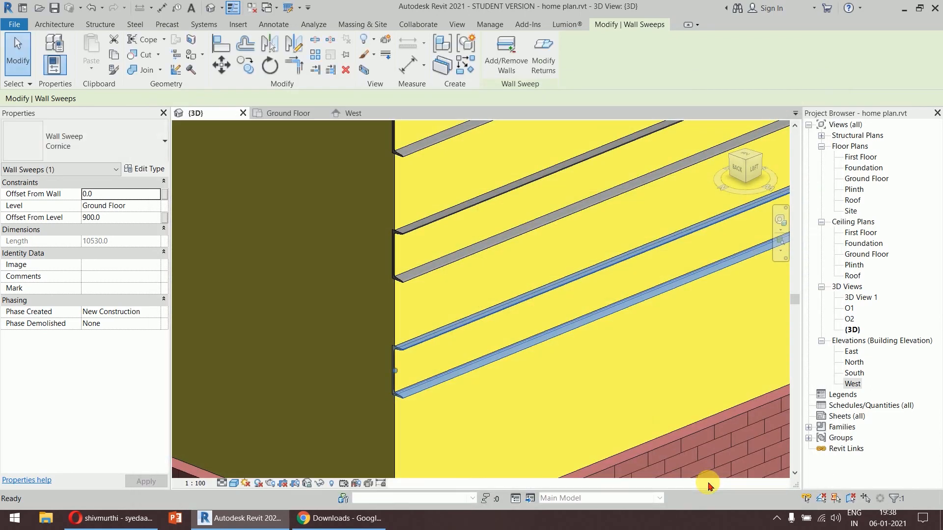
# Try flipping the lowest wall sweep's profile vertically and return it to its original orientation.
pyautogui.scroll(-2, 604, 351)
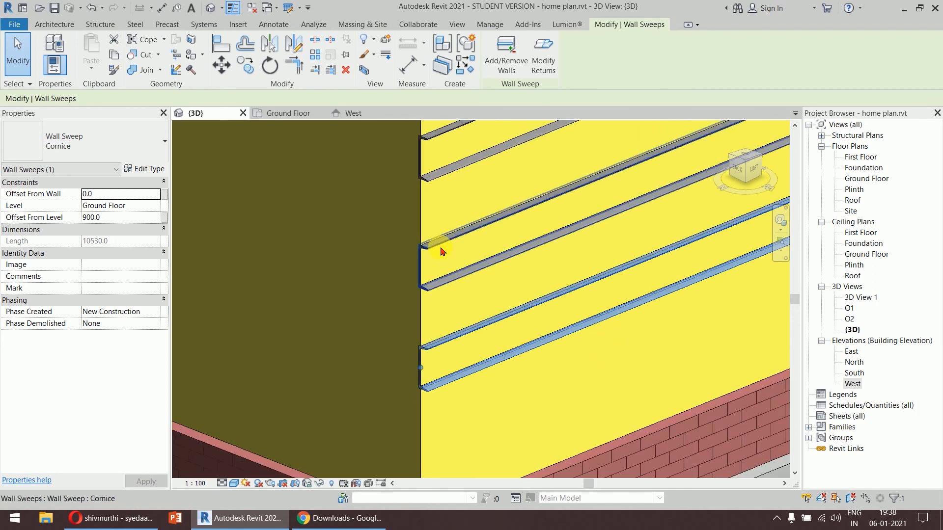
pyautogui.keyDown('shift'); pyautogui.moveTo(523, 385); pyautogui.dragTo(610, 301, button='middle'); pyautogui.keyUp('shift')
pyautogui.scroll(2, 611, 304)
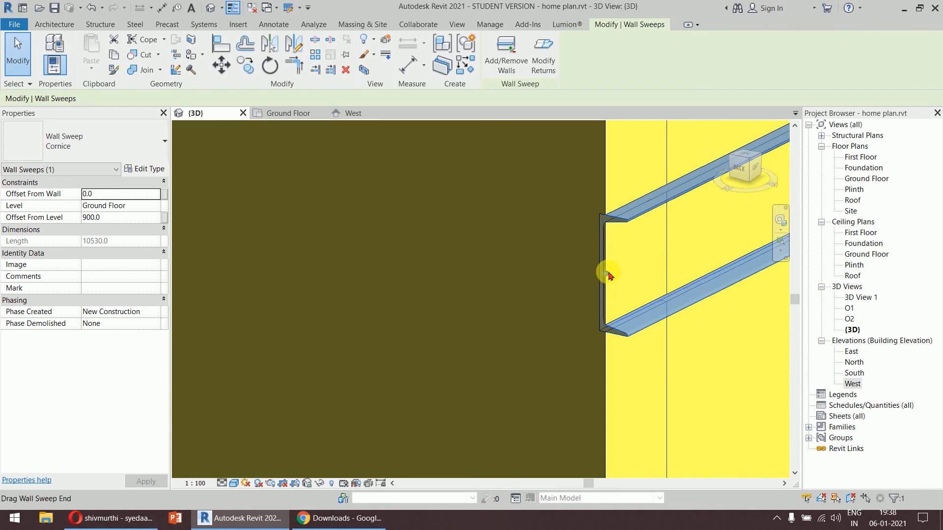
pyautogui.moveTo(608, 275); pyautogui.dragTo(608, 273)
pyautogui.scroll(-7, 607, 278)
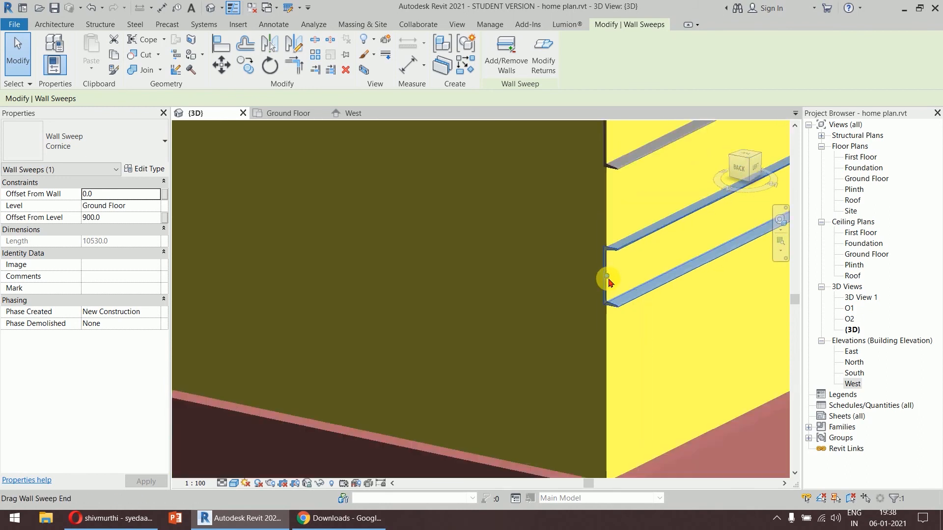
pyautogui.moveTo(633, 256); pyautogui.dragTo(446, 298, button='middle')
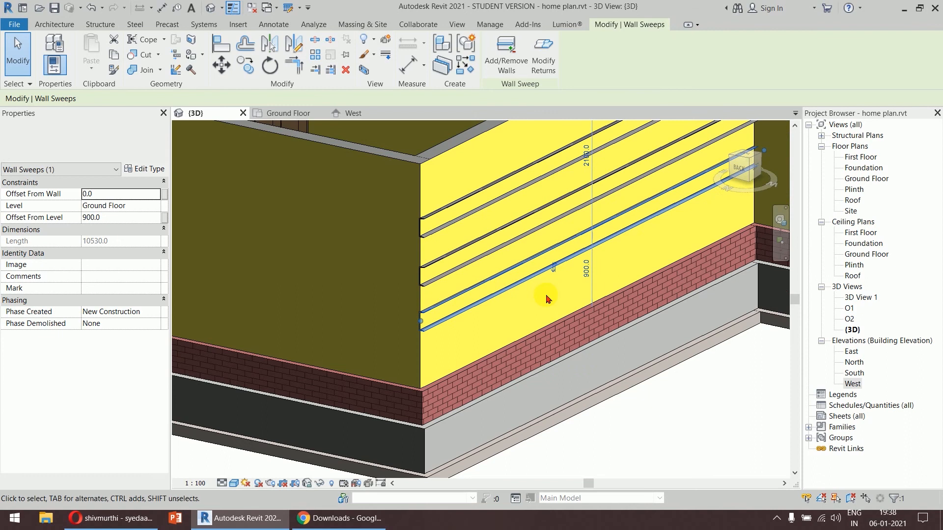
pyautogui.click(555, 268)
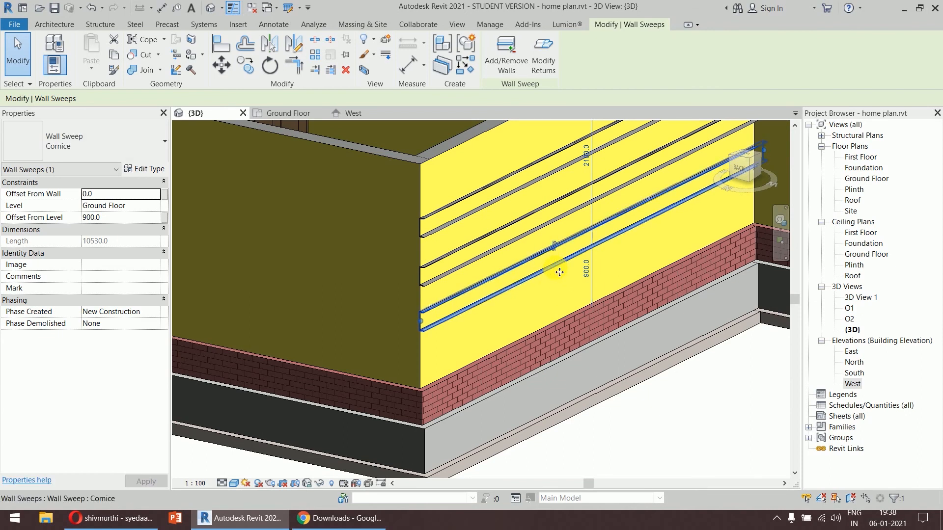
pyautogui.click(554, 244)
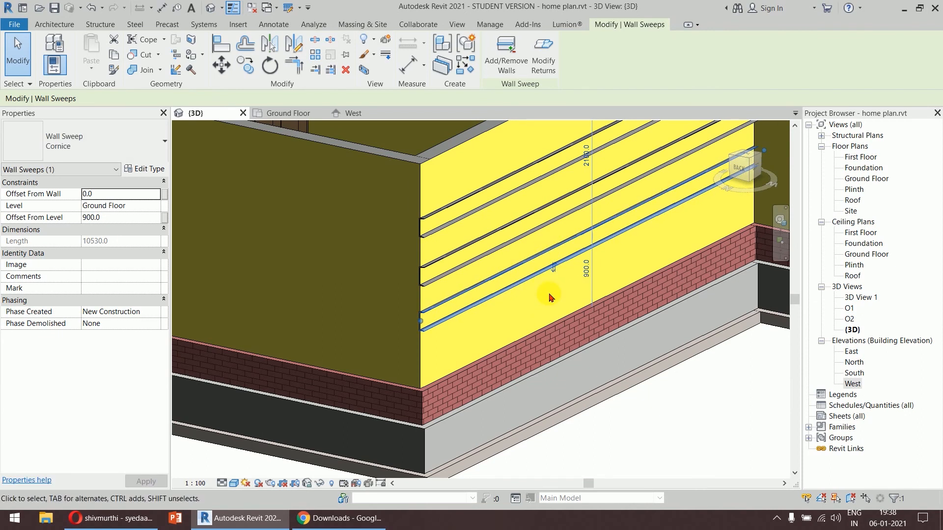
pyautogui.scroll(-3, 579, 161)
pyautogui.moveTo(570, 216); pyautogui.dragTo(426, 278, button='middle')
pyautogui.keyDown('shift'); pyautogui.moveTo(528, 324); pyautogui.dragTo(467, 351, button='middle'); pyautogui.keyUp('shift')
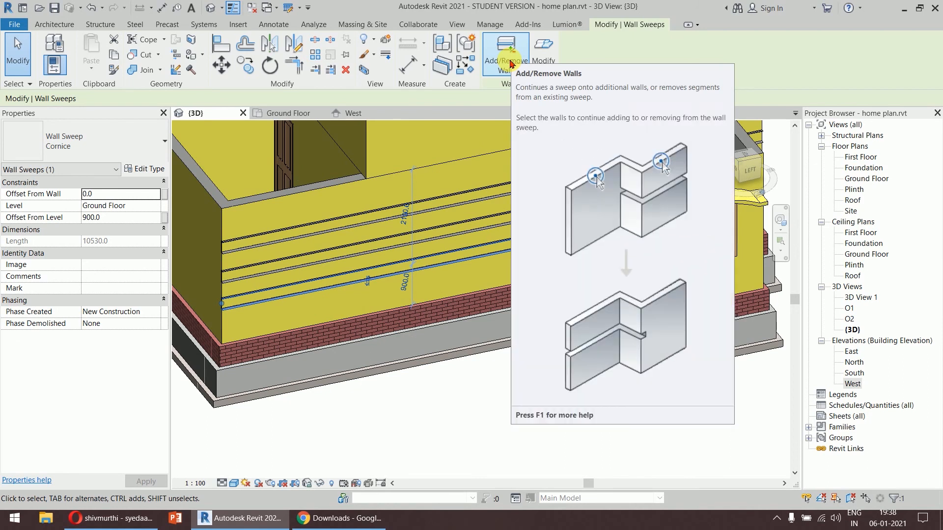
pyautogui.click(508, 61)
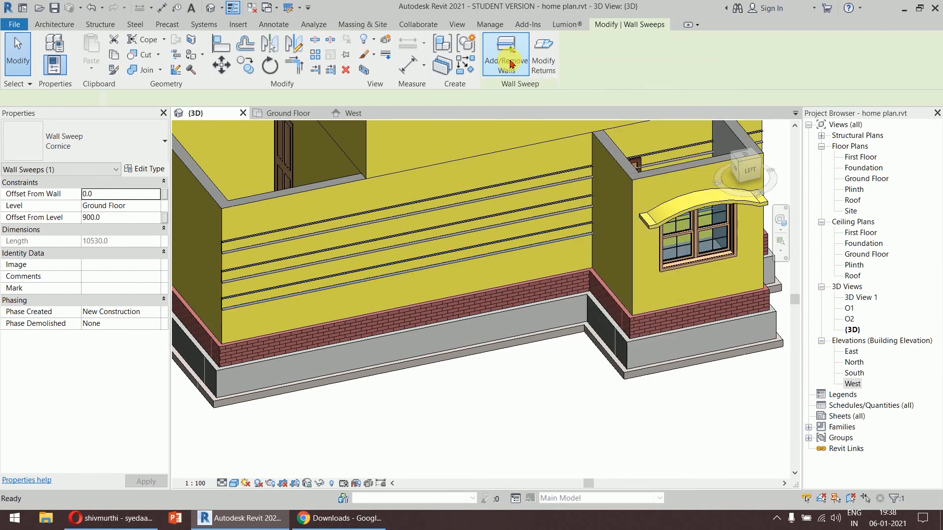
pyautogui.scroll(3, 546, 228)
pyautogui.moveTo(546, 228); pyautogui.dragTo(546, 256, button='middle')
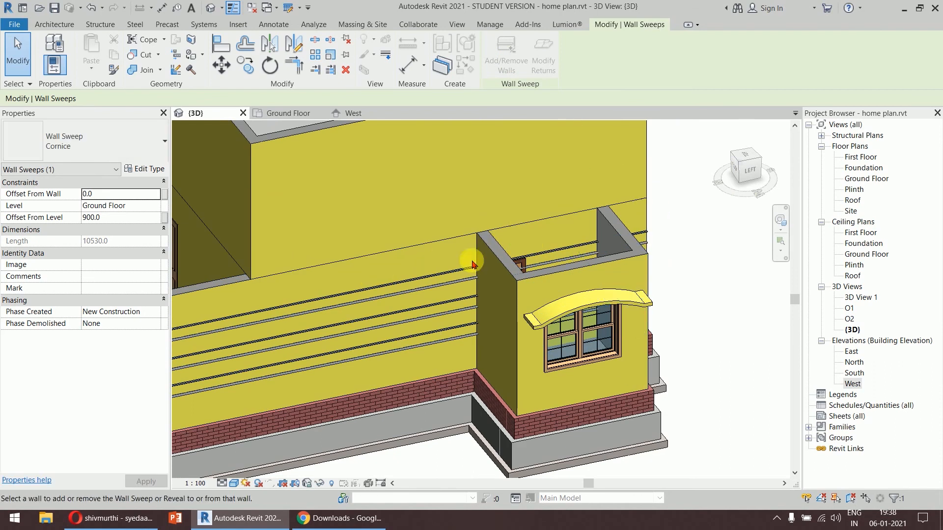
pyautogui.scroll(3, 523, 248)
pyautogui.scroll(-5, 524, 251)
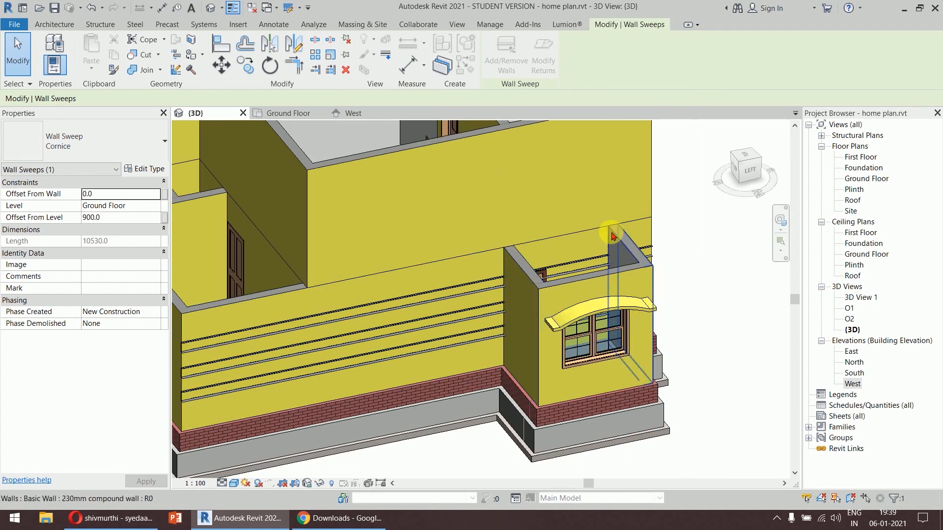
pyautogui.rightClick(694, 226)
pyautogui.click(702, 241)
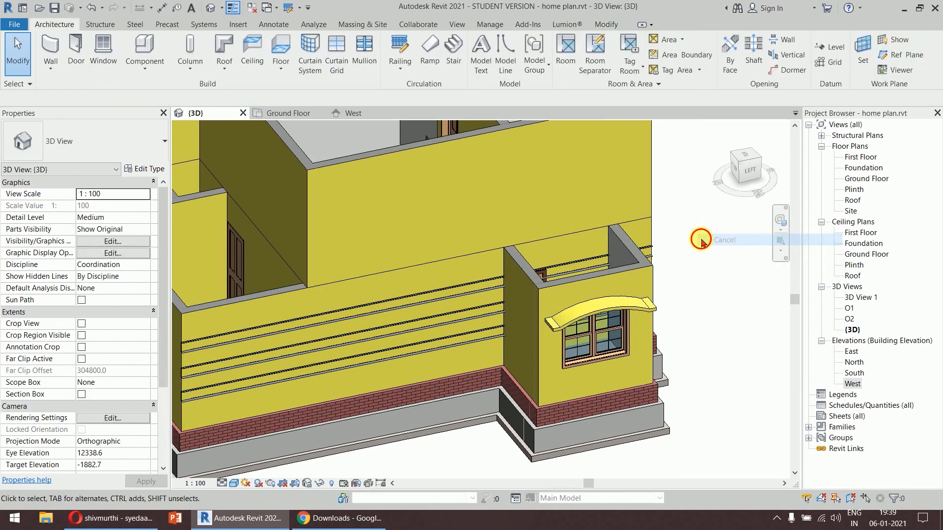
pyautogui.rightClick(690, 221)
pyautogui.click(700, 225)
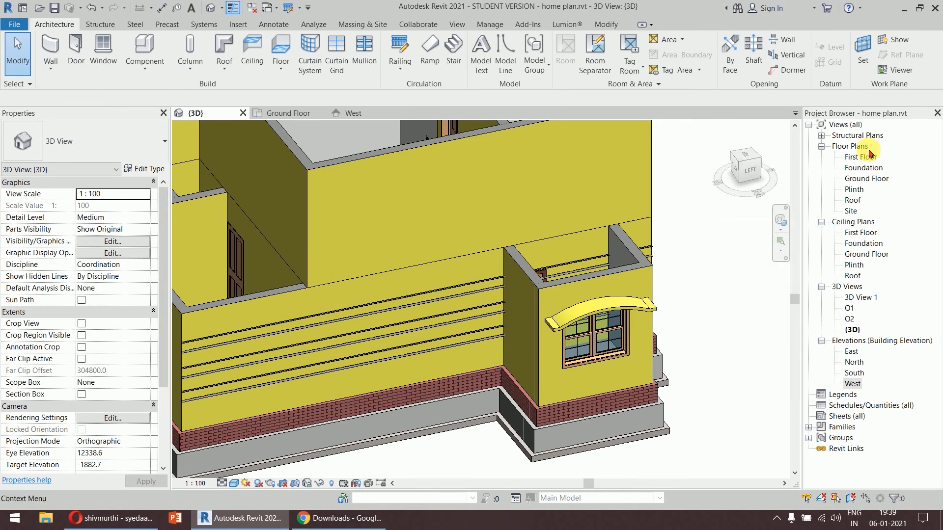
# In the Ground Floor plan, split the long west wall at the outer face of the window room's north wall.
pyautogui.doubleClick(867, 178)
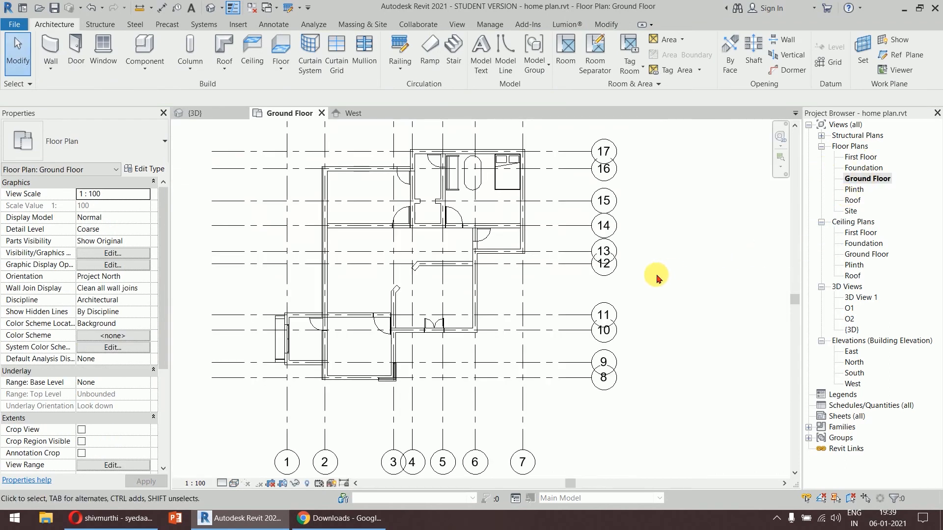
pyautogui.moveTo(444, 196); pyautogui.dragTo(566, 195, button='middle')
pyautogui.scroll(5, 435, 369)
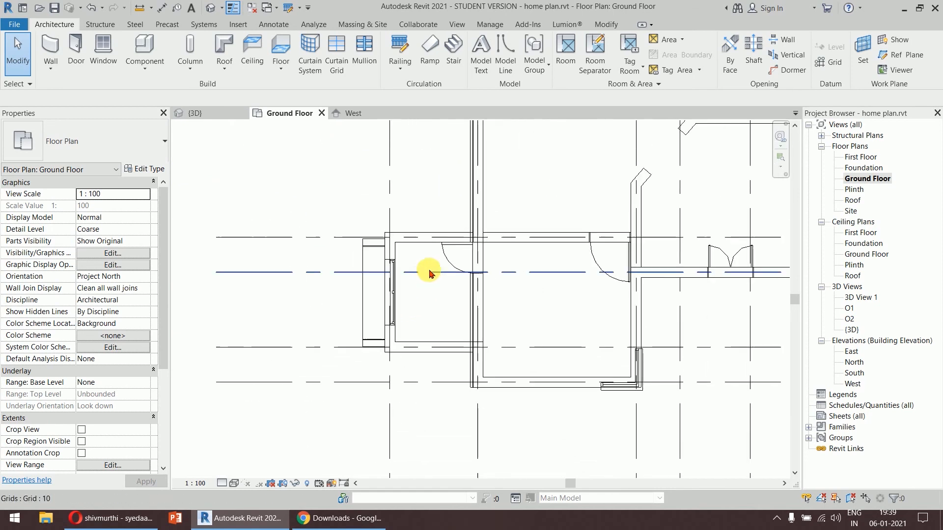
pyautogui.scroll(1, 421, 354)
pyautogui.moveTo(421, 354); pyautogui.dragTo(444, 244, button='middle')
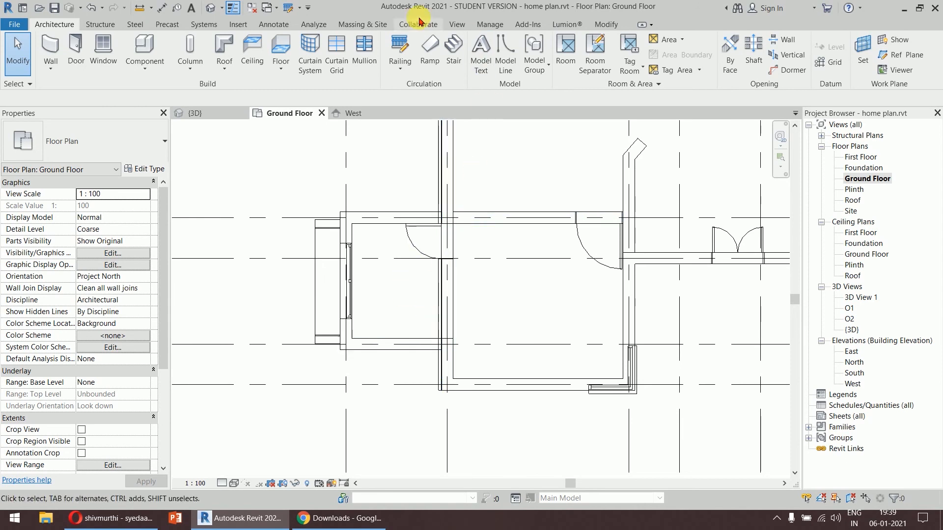
pyautogui.click(606, 25)
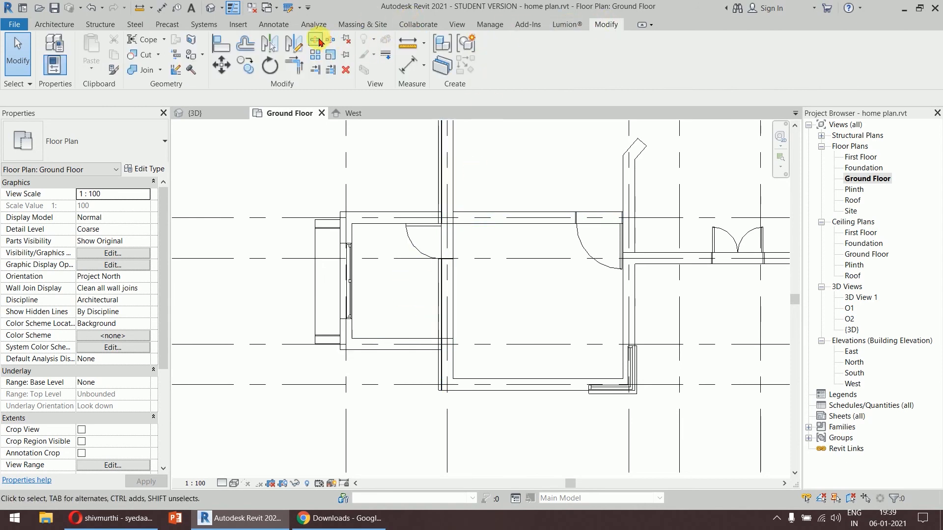
pyautogui.click(315, 39)
pyautogui.scroll(5, 423, 198)
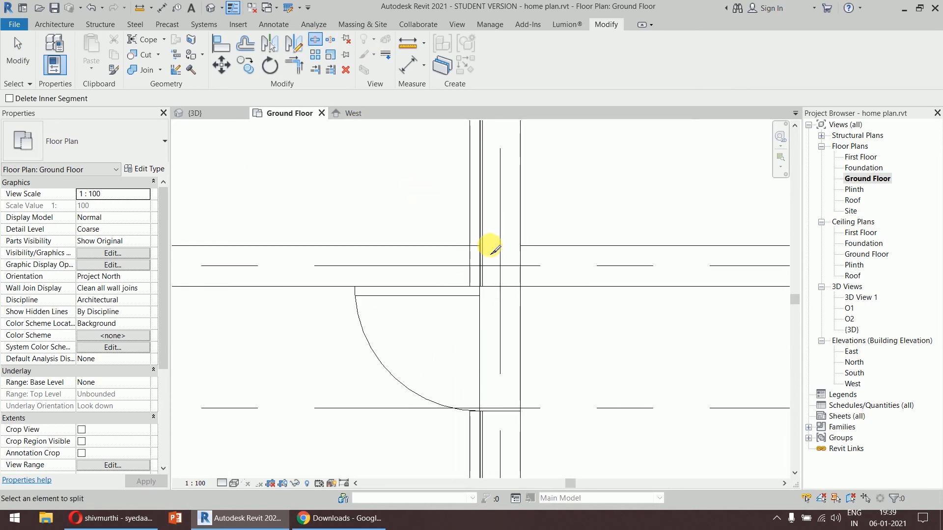
pyautogui.scroll(3, 494, 249)
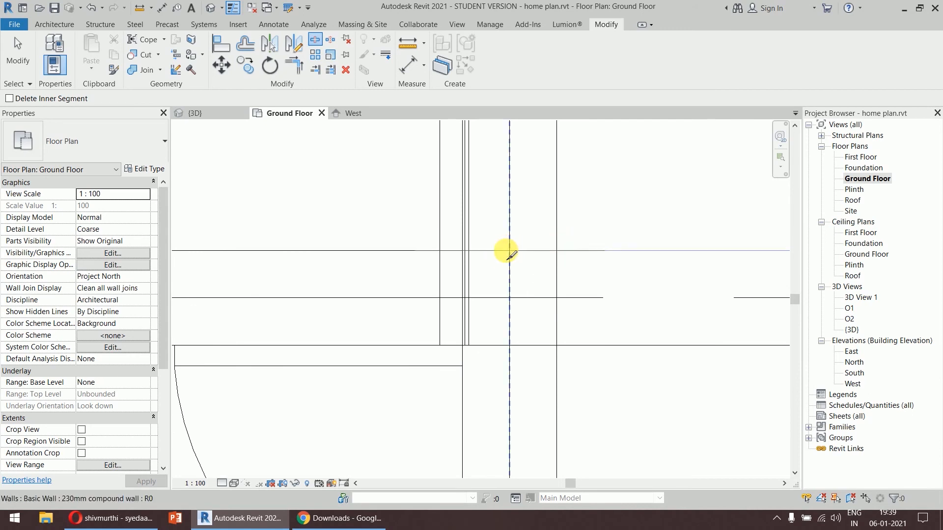
pyautogui.scroll(-4, 516, 265)
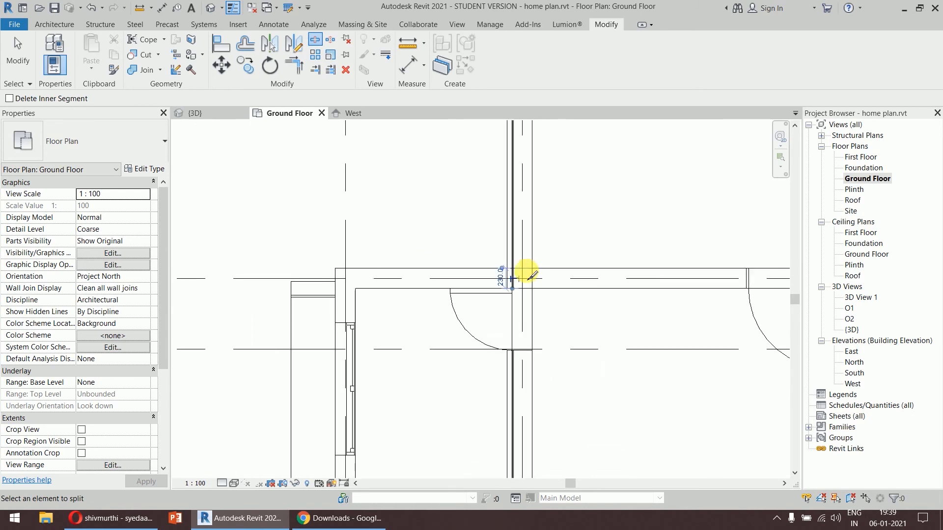
# Split the same west wall again at the outer face of the window room's south wall and end the Split Element command.
pyautogui.scroll(-2, 524, 272)
pyautogui.moveTo(538, 374); pyautogui.dragTo(487, 184, button='middle')
pyautogui.scroll(5, 487, 184)
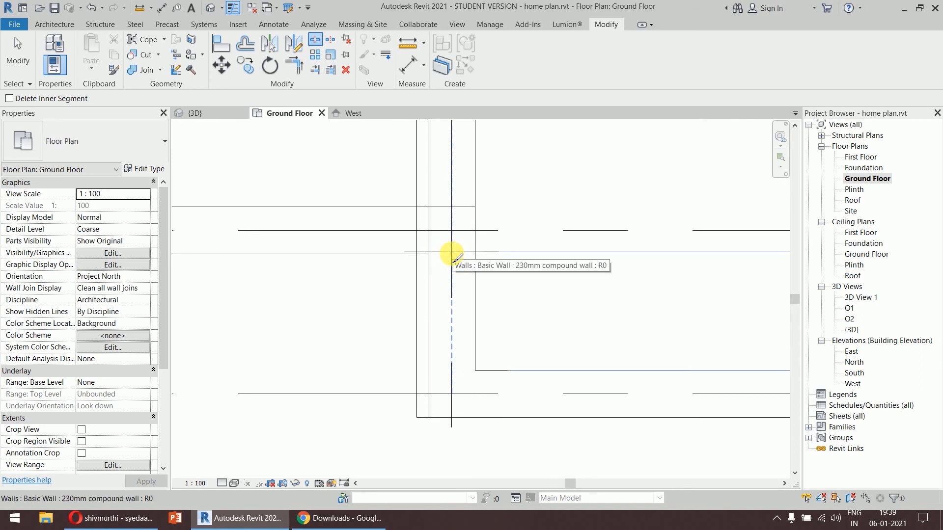
pyautogui.scroll(3, 455, 257)
pyautogui.scroll(3, 452, 258)
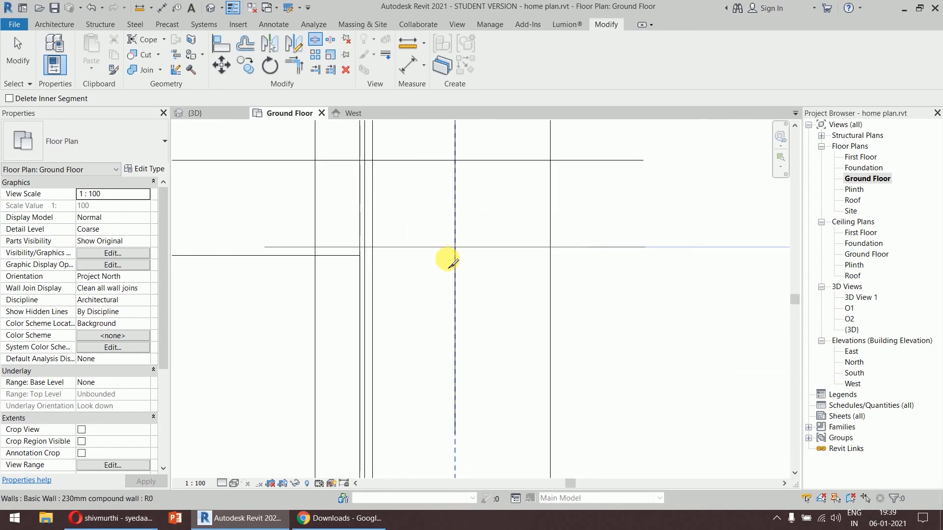
pyautogui.scroll(1, 453, 258)
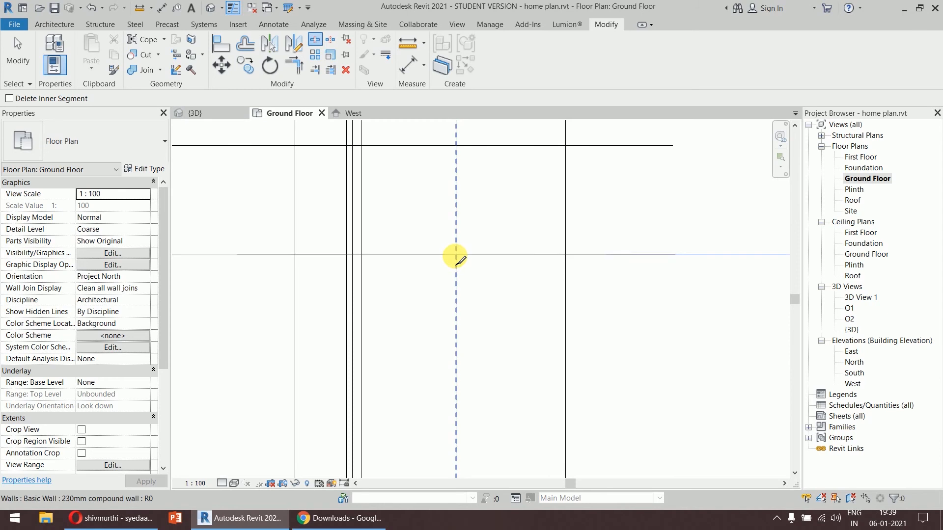
pyautogui.rightClick(264, 306)
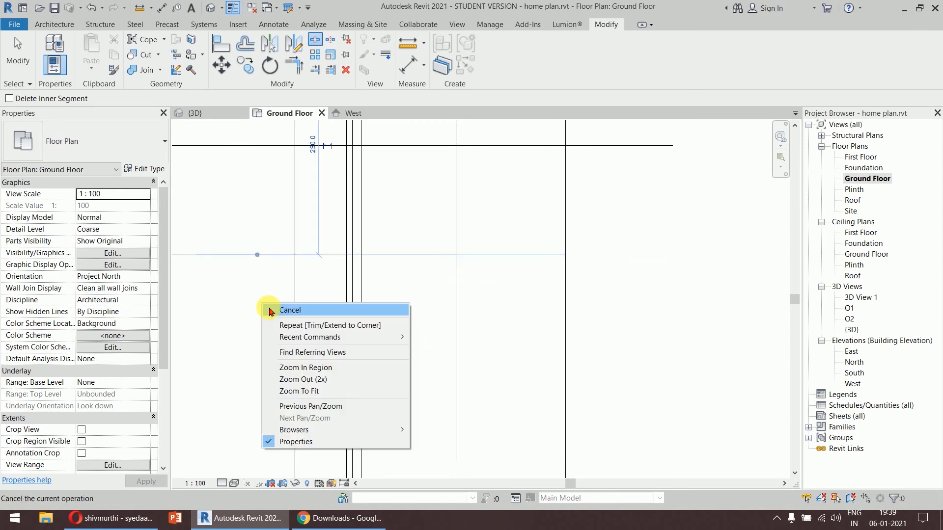
pyautogui.click(279, 310)
pyautogui.rightClick(247, 289)
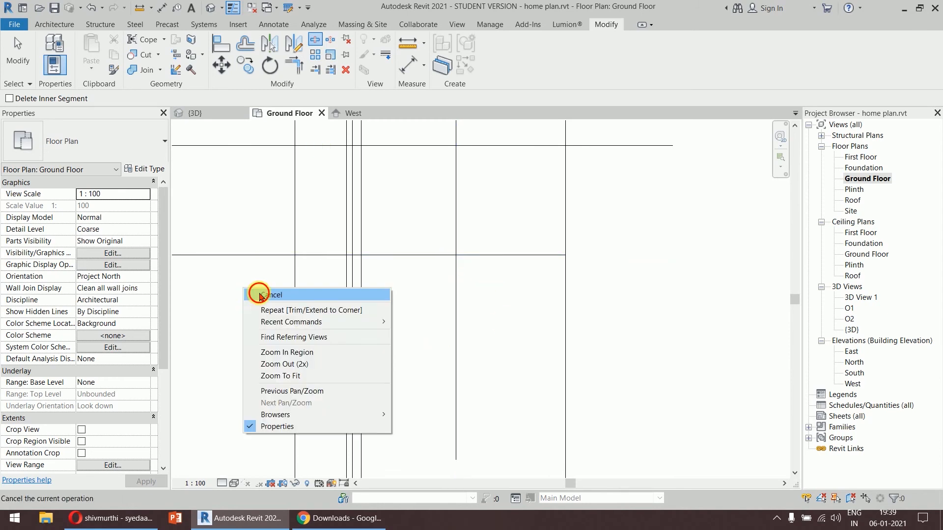
pyautogui.click(263, 296)
# In the 3D view, select the wall segments beside and behind the window room to check how the west wall is divided.
pyautogui.scroll(-2, 339, 265)
pyautogui.click(231, 114)
pyautogui.scroll(-3, 483, 258)
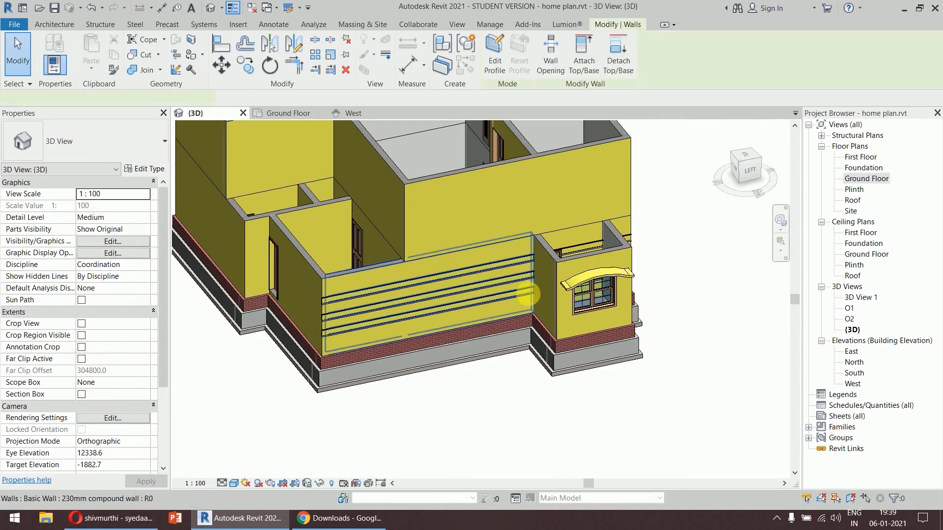
pyautogui.click(495, 248)
pyautogui.press('Escape')
pyautogui.click(589, 235)
pyautogui.press('Escape')
pyautogui.click(623, 227)
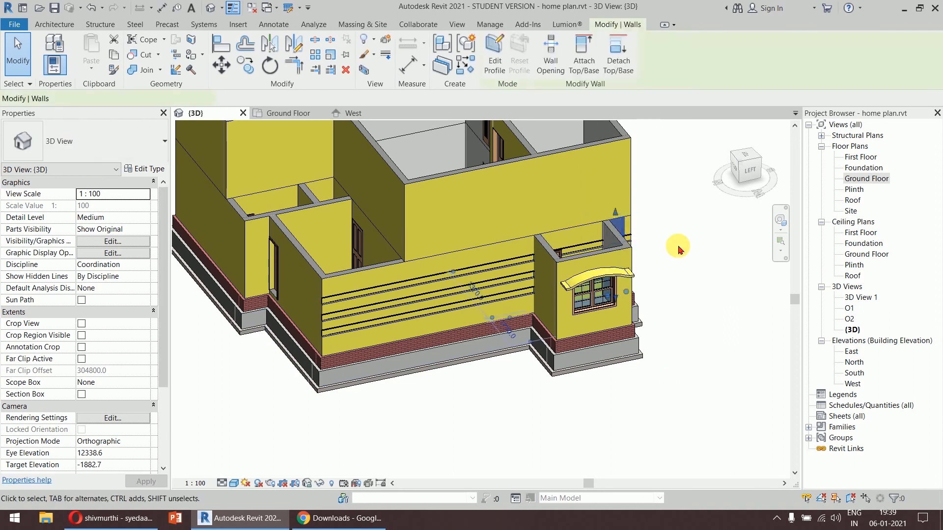
pyautogui.press('Escape')
pyautogui.scroll(2, 690, 258)
pyautogui.scroll(-3, 711, 255)
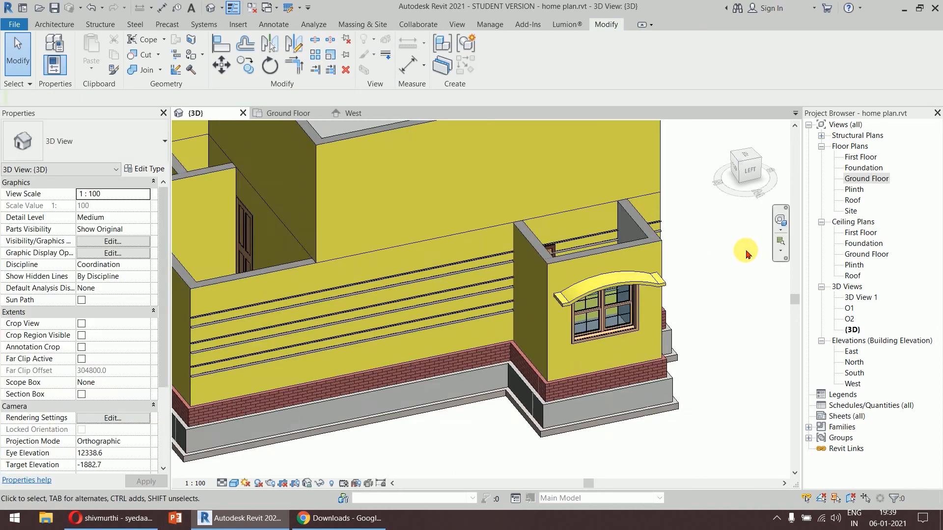
pyautogui.scroll(2, 440, 265)
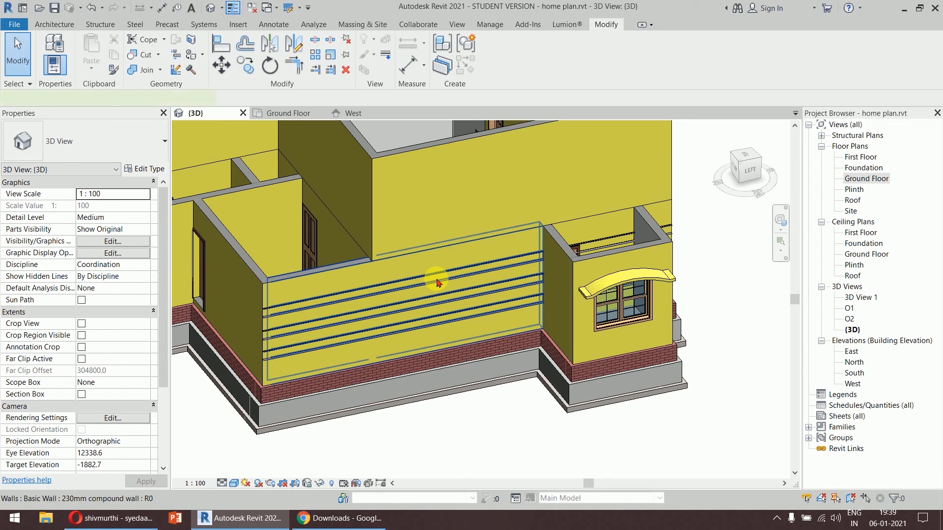
pyautogui.click(438, 283)
pyautogui.press('Escape')
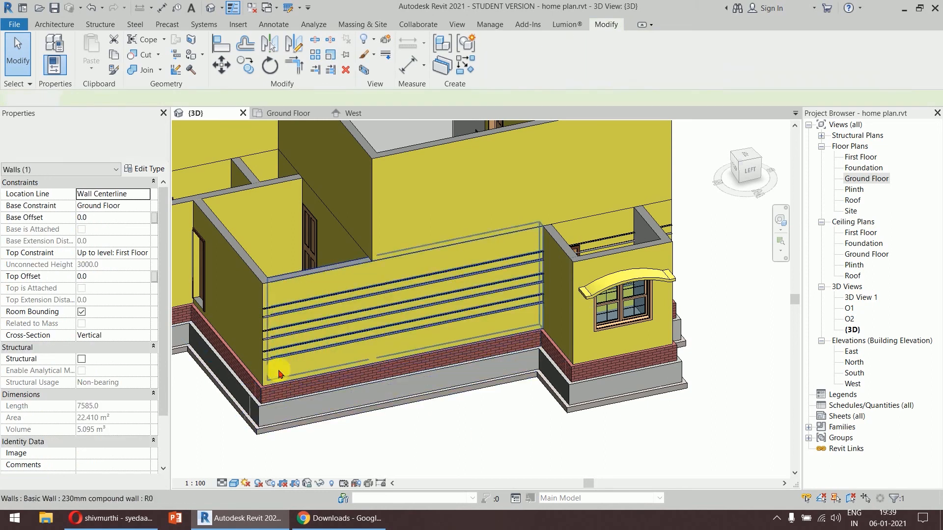
# Remove the lowest Cornice sweep from the split wall segment inside the window room using Add/Remove Walls.
pyautogui.click(268, 364)
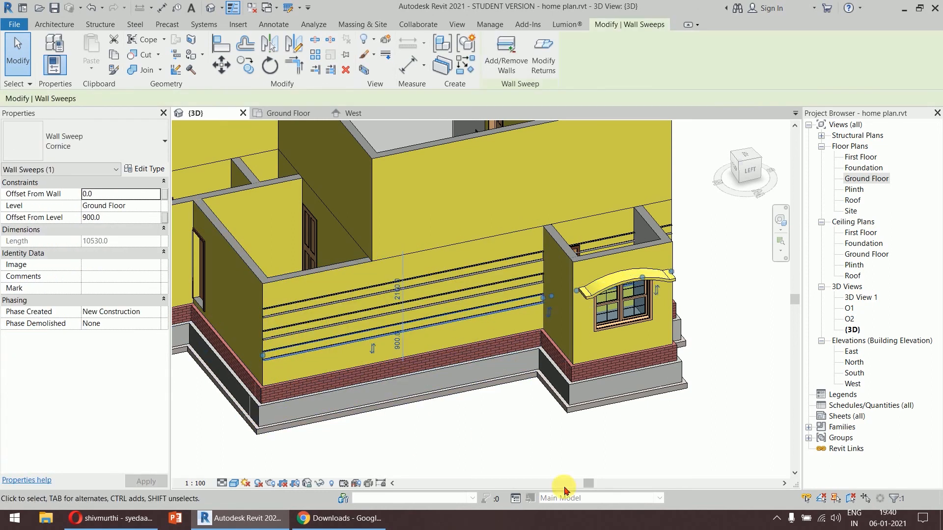
pyautogui.click(510, 65)
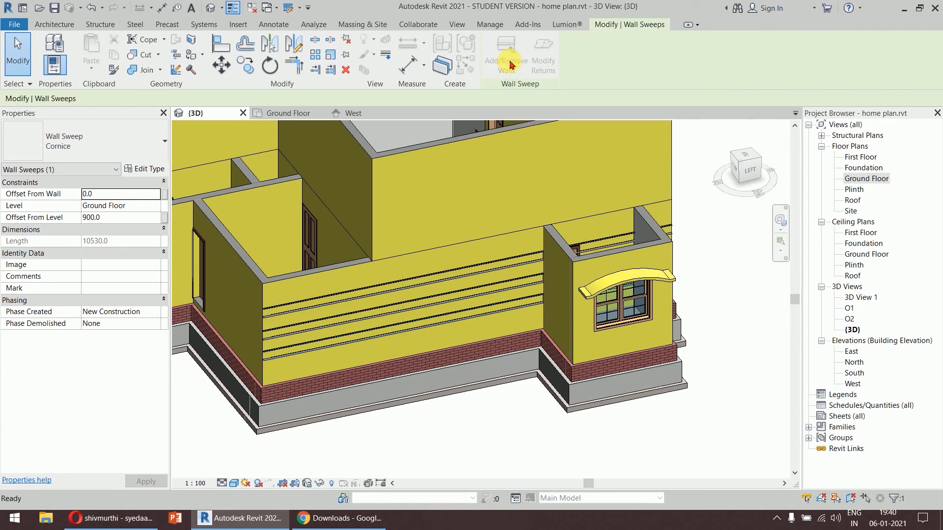
pyautogui.click(607, 220)
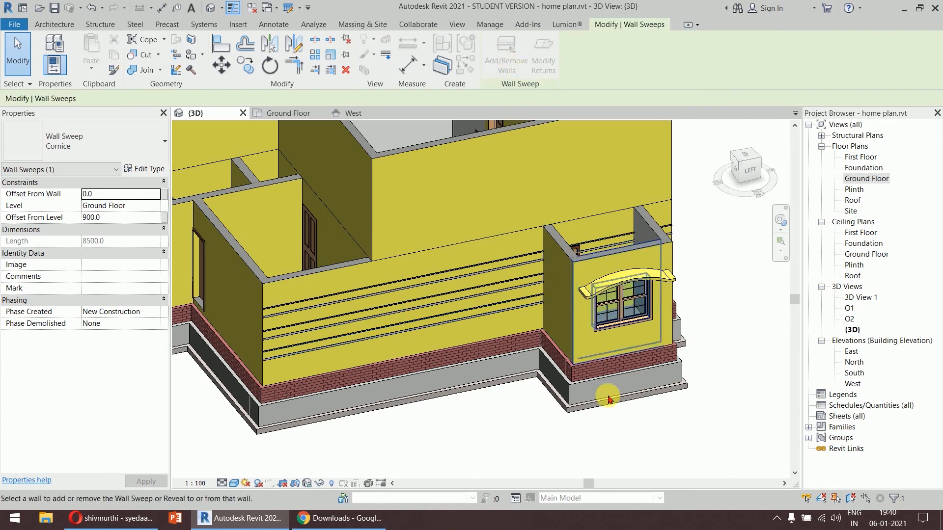
pyautogui.press('Escape')
pyautogui.click(713, 257)
pyautogui.keyDown('shift'); pyautogui.moveTo(713, 257); pyautogui.dragTo(615, 275, button='middle'); pyautogui.keyUp('shift')
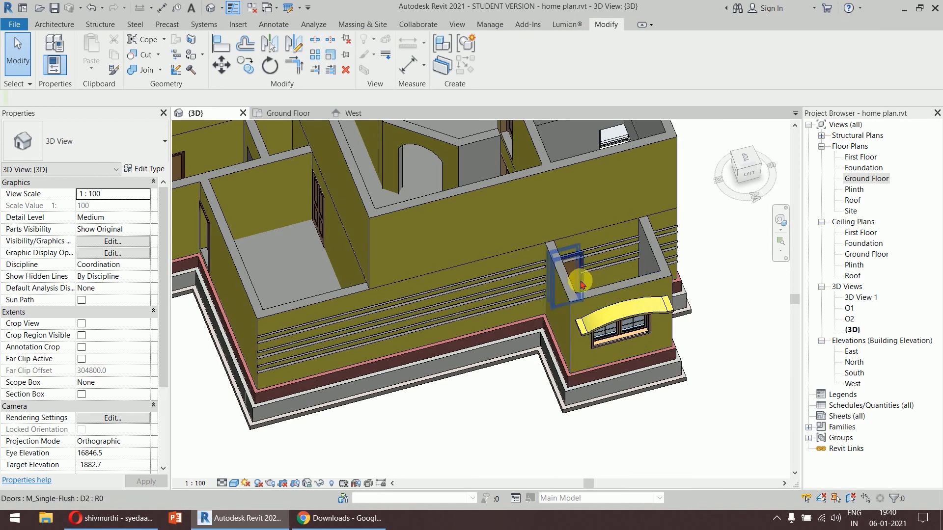
pyautogui.keyDown('shift'); pyautogui.moveTo(627, 271); pyautogui.dragTo(602, 275, button='middle'); pyautogui.keyUp('shift')
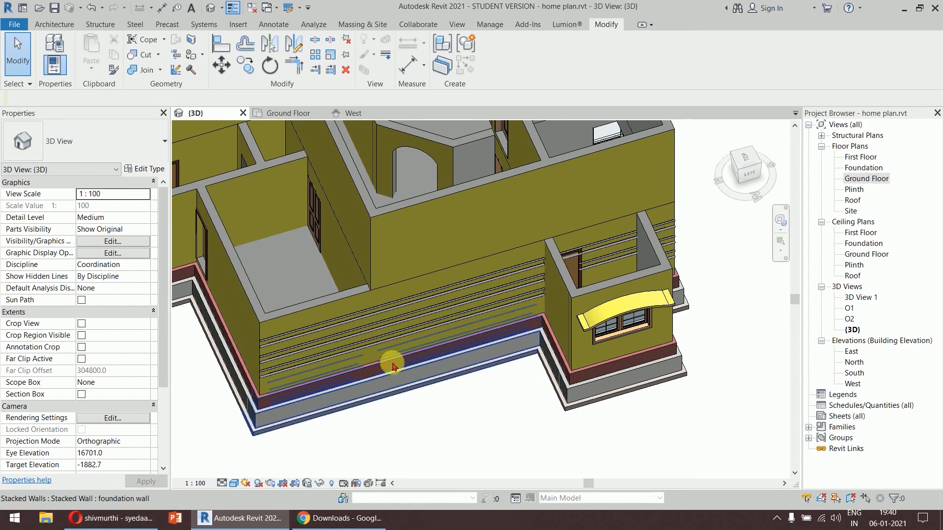
pyautogui.keyDown('shift'); pyautogui.moveTo(388, 373); pyautogui.dragTo(378, 330, button='middle'); pyautogui.keyUp('shift')
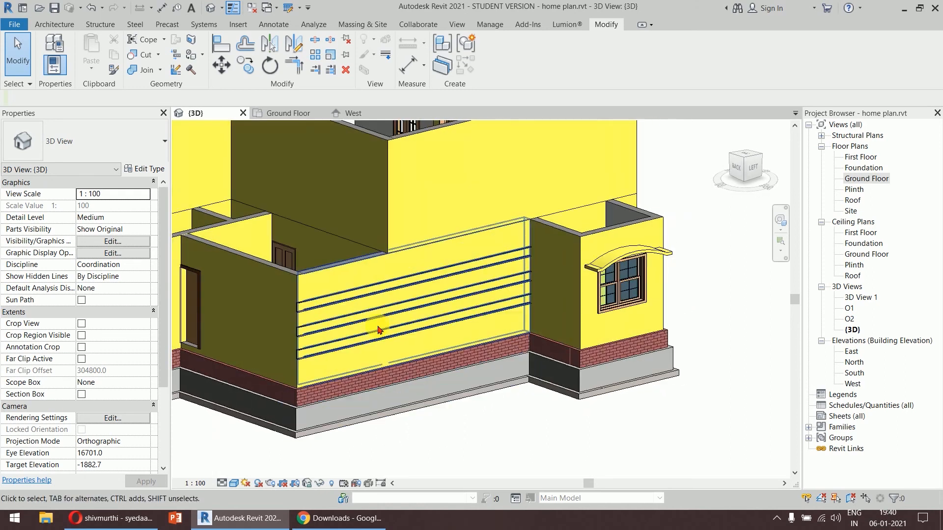
# Set the Cornice wall sweep type's profile to Default using the lowest sweep on the west wall.
pyautogui.click(310, 351)
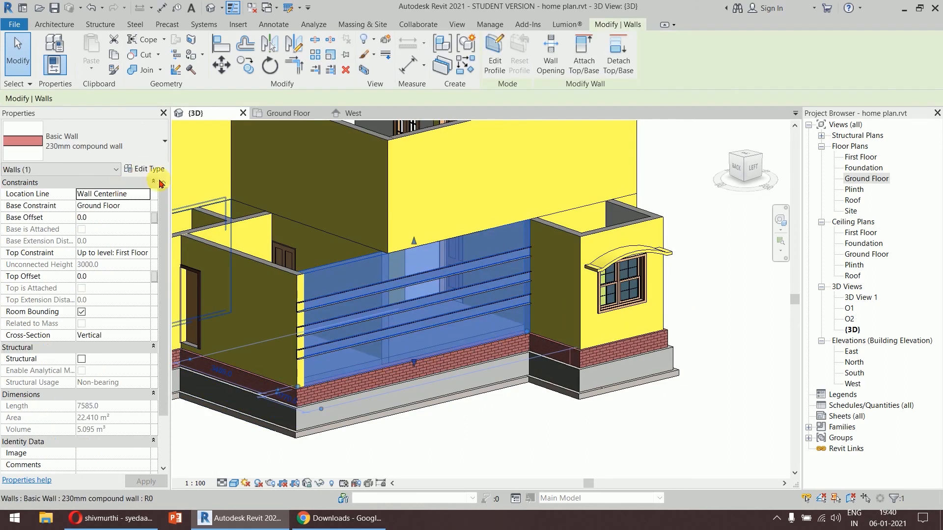
pyautogui.click(501, 444)
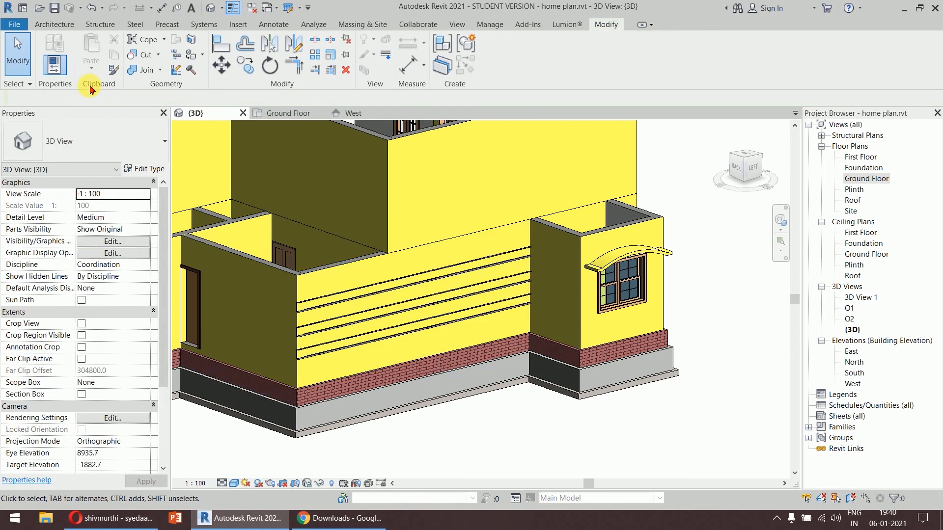
pyautogui.click(302, 362)
pyautogui.click(140, 170)
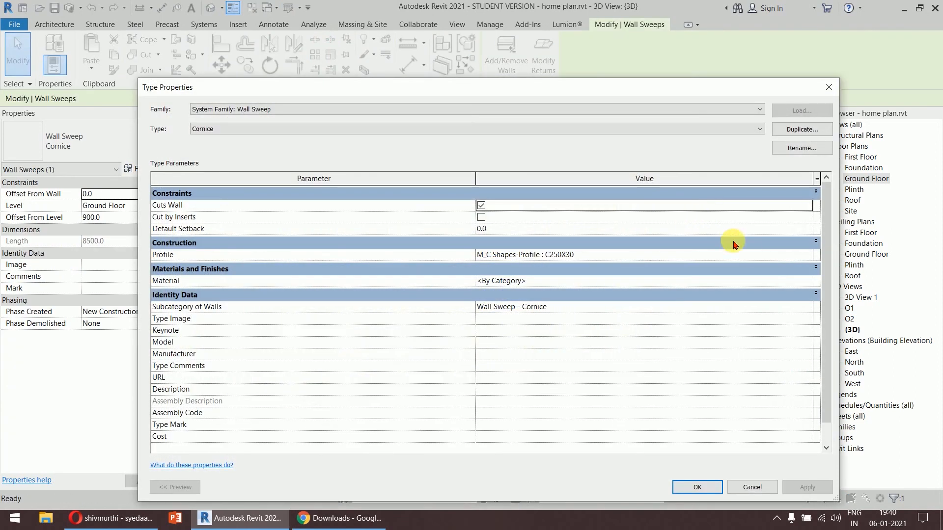
pyautogui.click(751, 255)
pyautogui.click(807, 255)
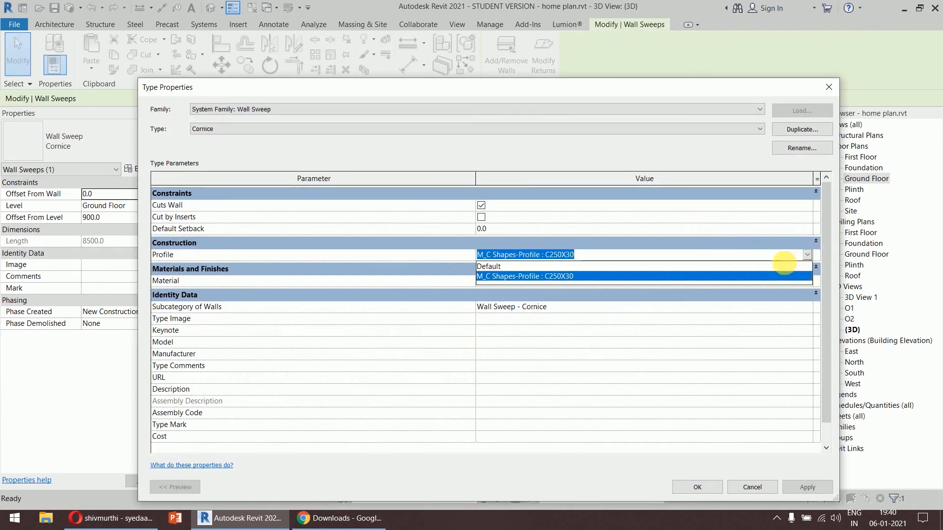
pyautogui.click(600, 265)
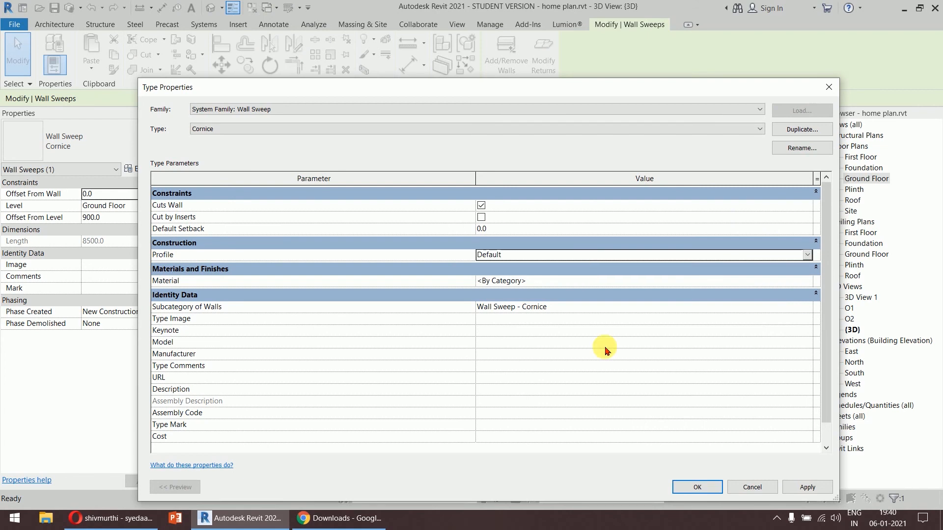
pyautogui.click(696, 488)
pyautogui.press('Escape')
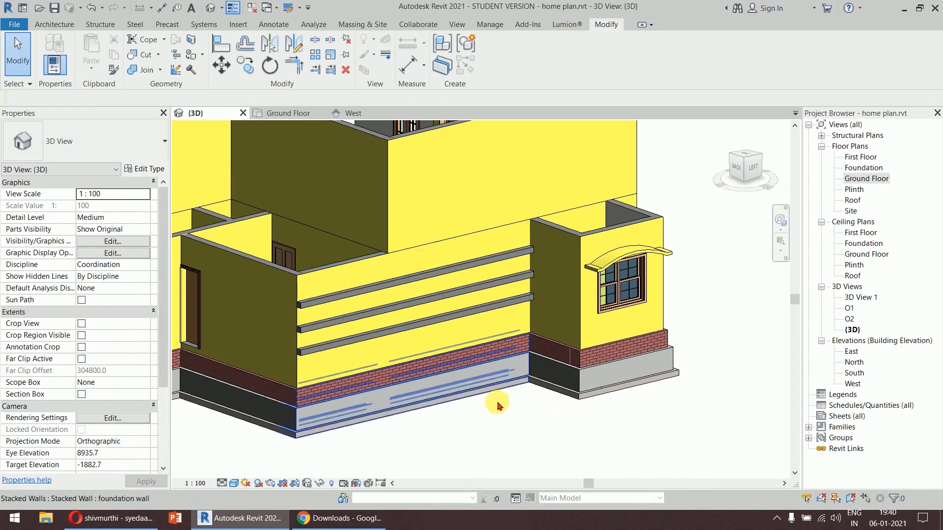
pyautogui.moveTo(489, 399); pyautogui.dragTo(546, 350, button='middle')
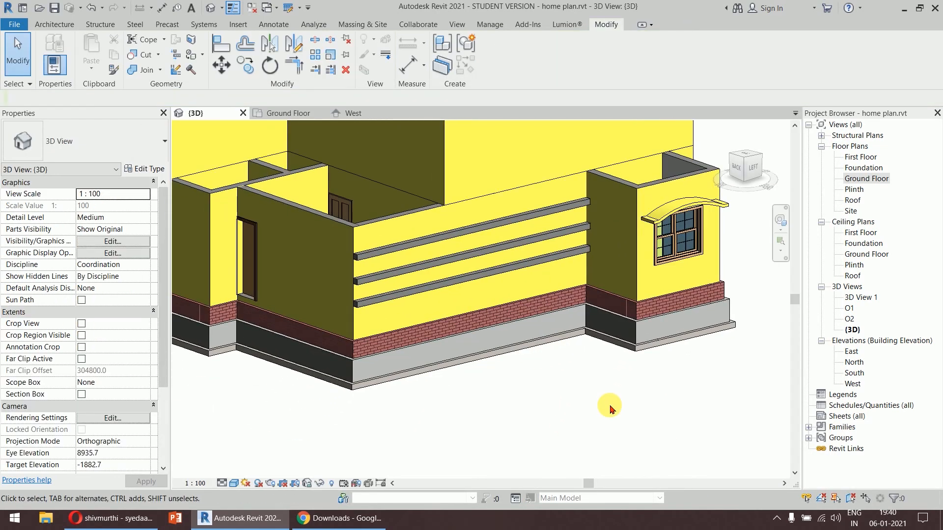
# Start a new family from the English Metric Profile.rft template, dismissing the reminder without saving the project.
pyautogui.click(55, 24)
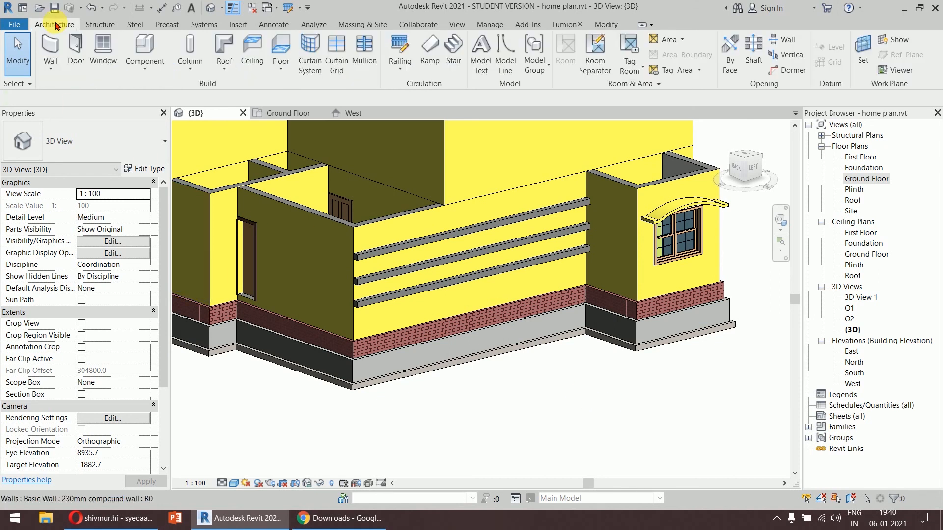
pyautogui.click(14, 24)
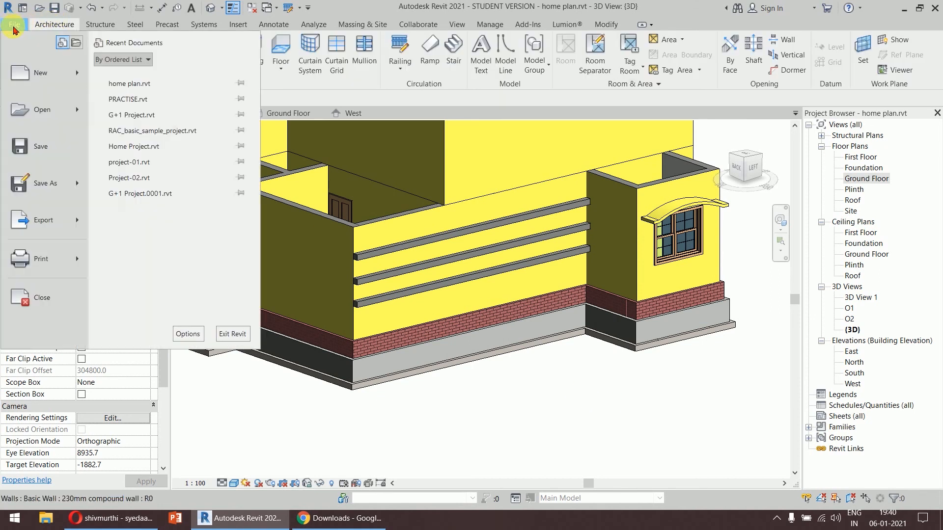
pyautogui.moveTo(72, 110)
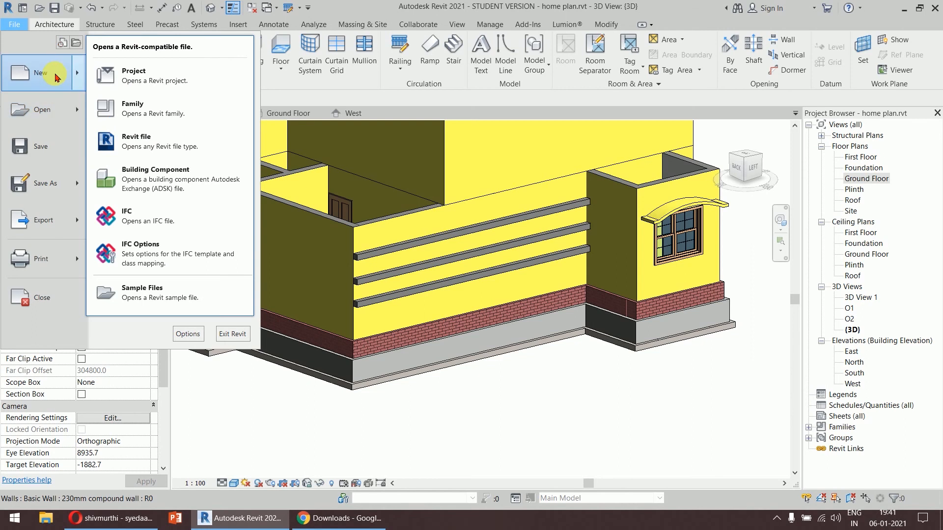
pyautogui.moveTo(69, 74)
pyautogui.click(143, 120)
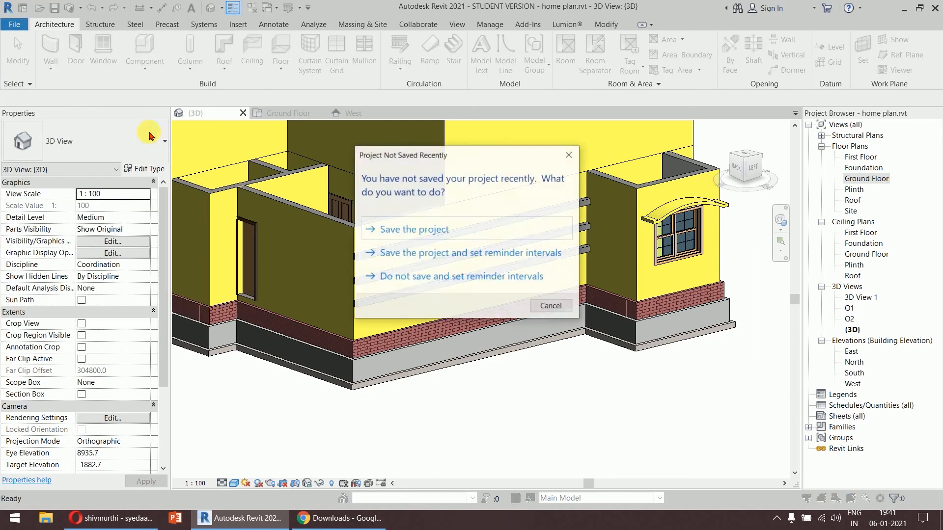
pyautogui.click(550, 306)
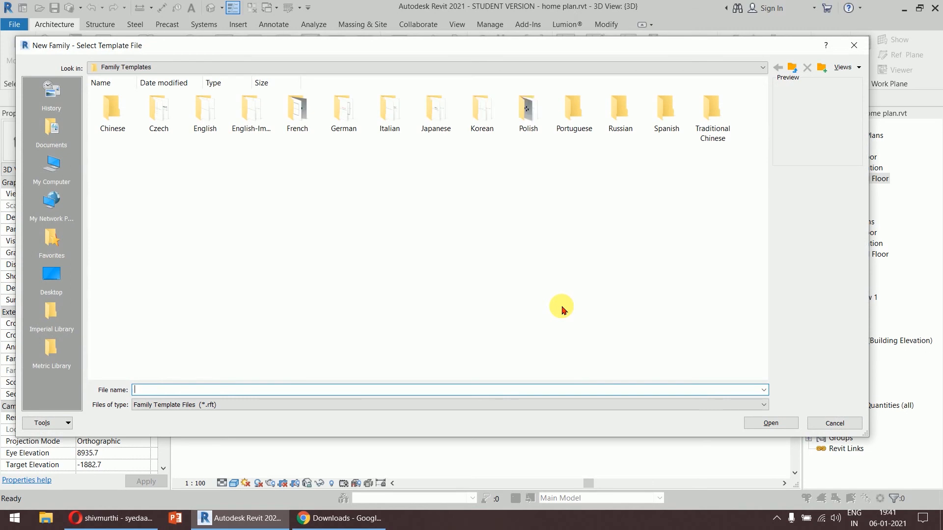
pyautogui.doubleClick(204, 113)
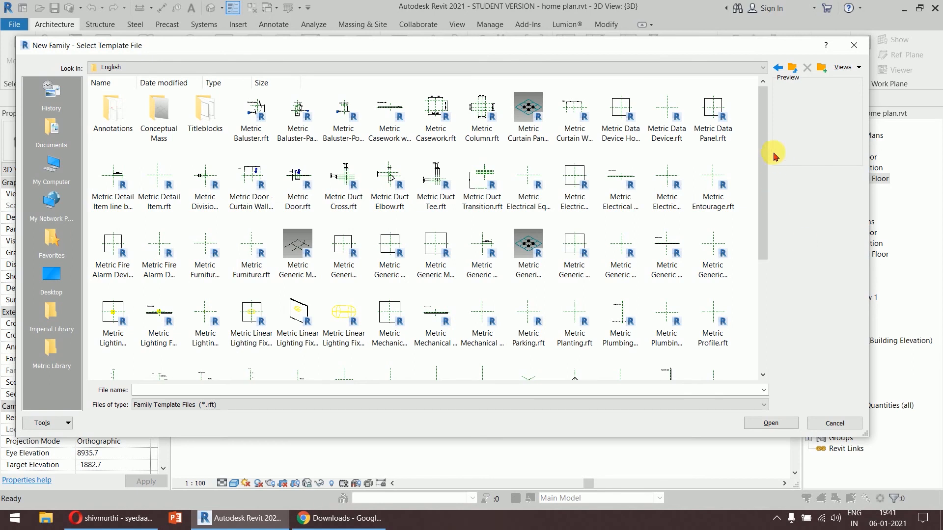
pyautogui.scroll(-1, 765, 149)
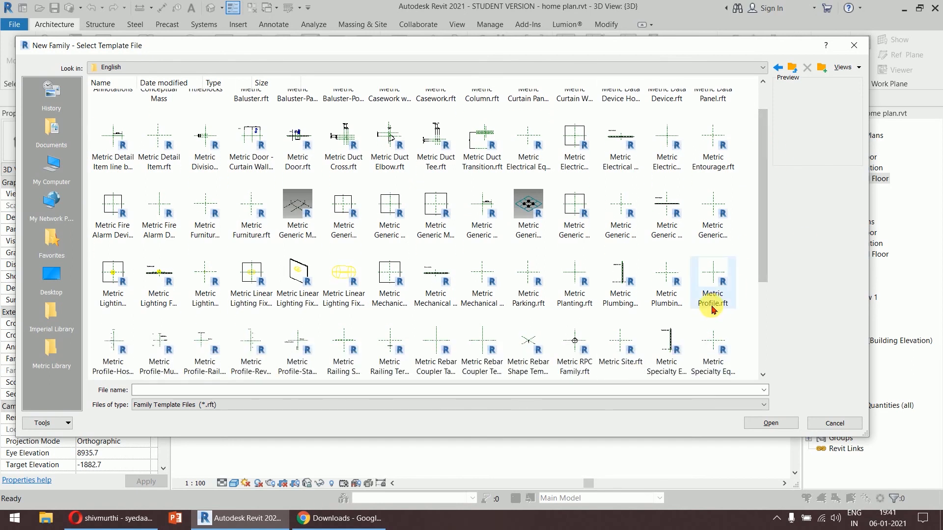
pyautogui.click(712, 311)
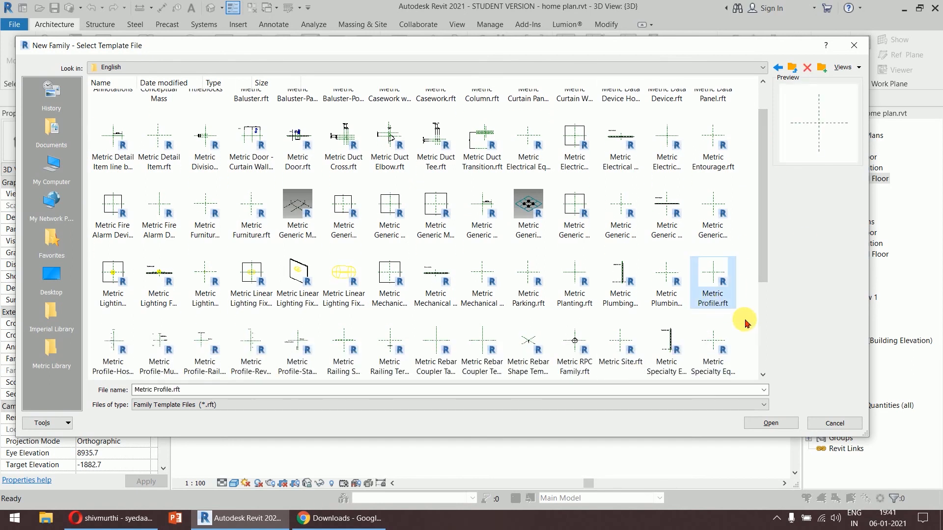
pyautogui.click(771, 424)
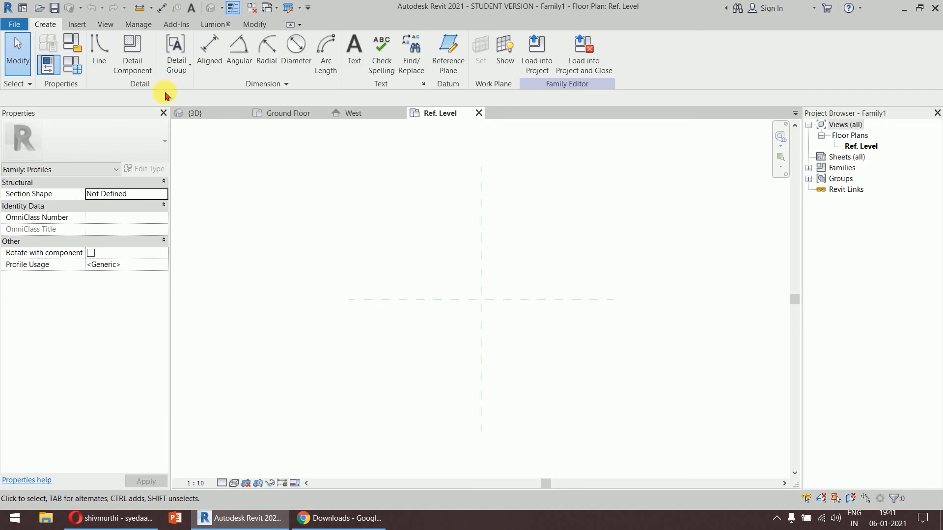
# Draw chained profile lines from the reference plane intersection: 100 mm up, 40 mm to the right and 40 mm down.
pyautogui.click(99, 53)
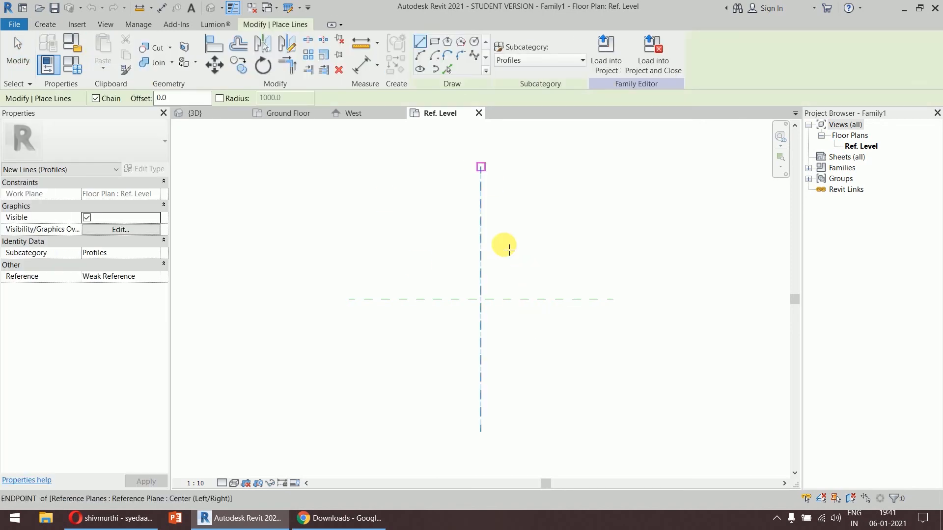
pyautogui.click(481, 300)
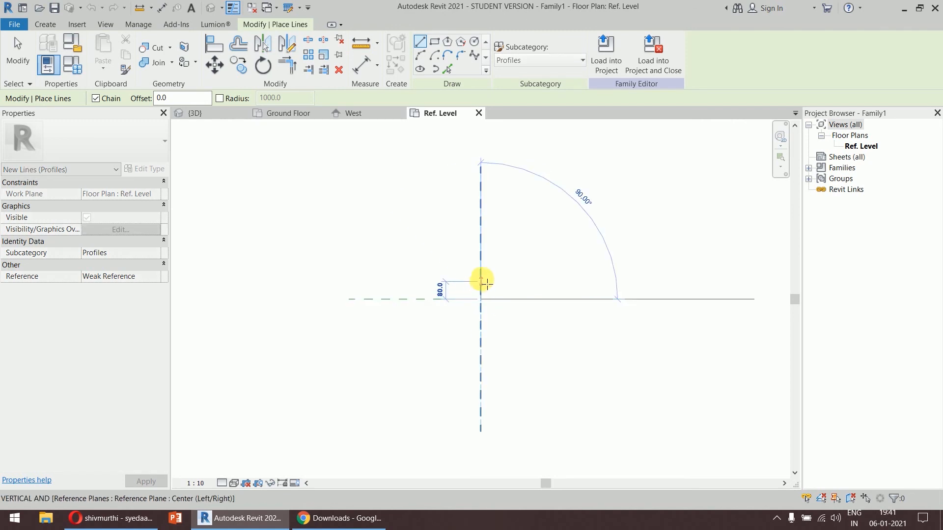
pyautogui.click(482, 278)
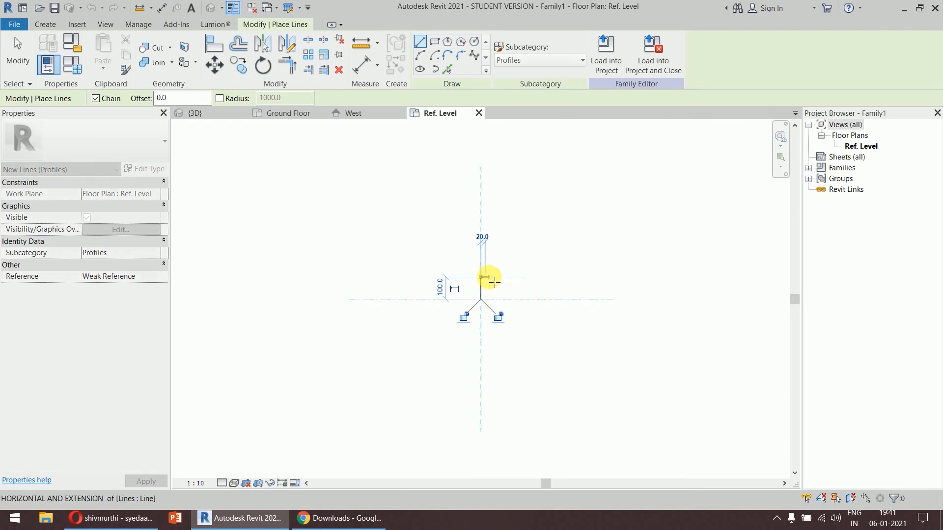
pyautogui.scroll(3, 499, 281)
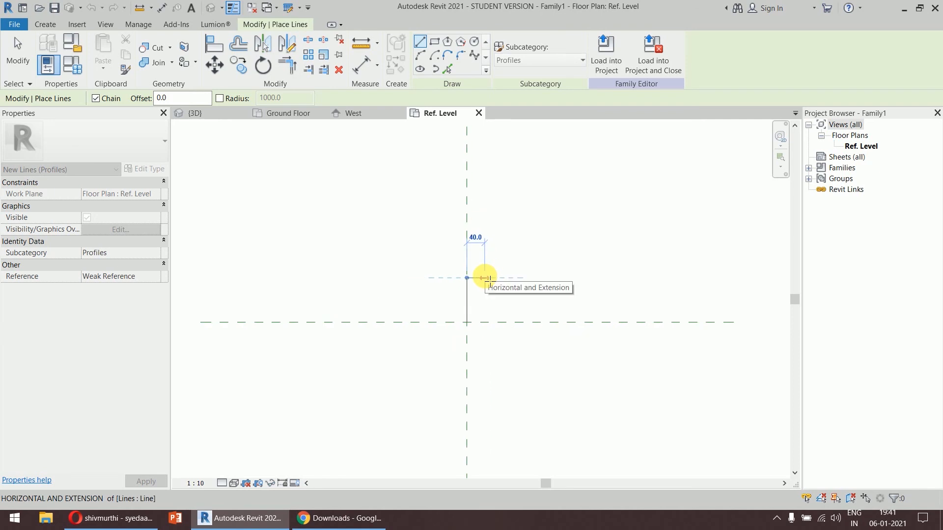
pyautogui.click(486, 279)
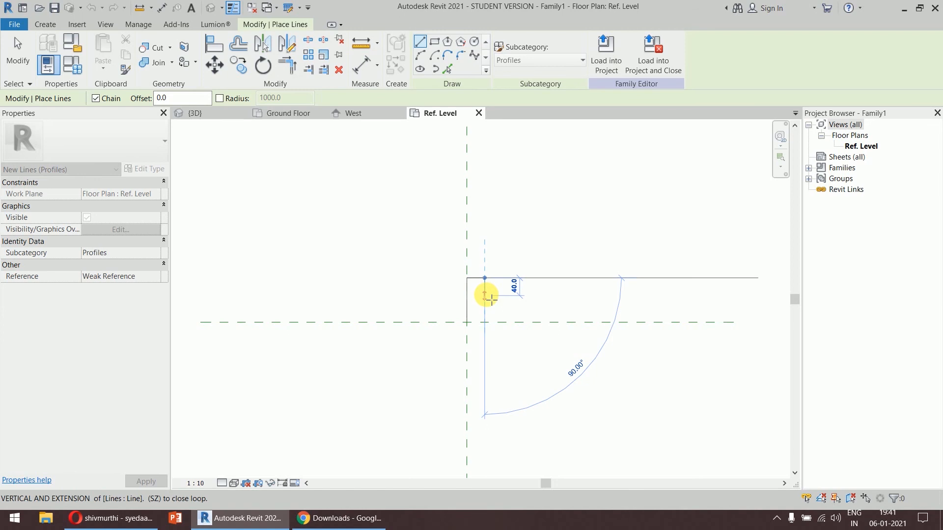
pyautogui.click(485, 296)
pyautogui.press('Escape')
pyautogui.press('Escape')
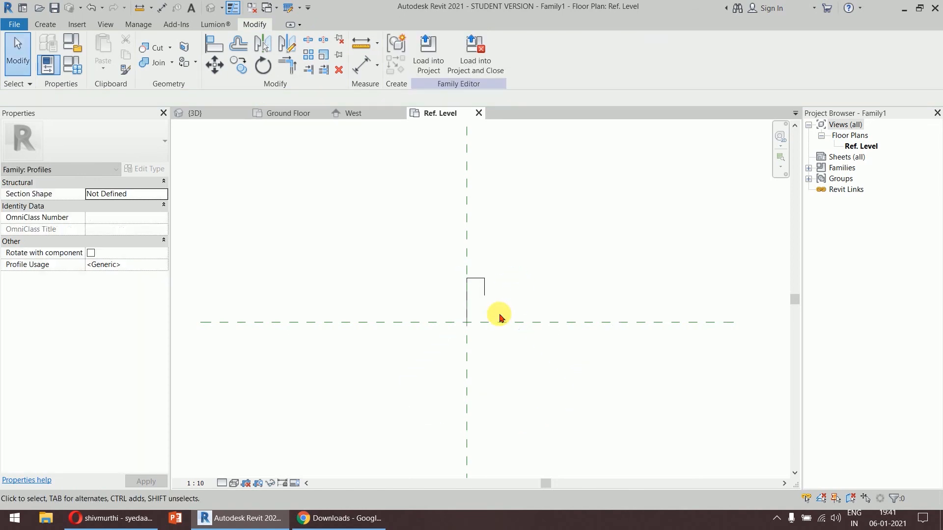
# Delete the 100 mm vertical line and mirror a copy of the two remaining lines about the horizontal reference plane.
pyautogui.click(466, 301)
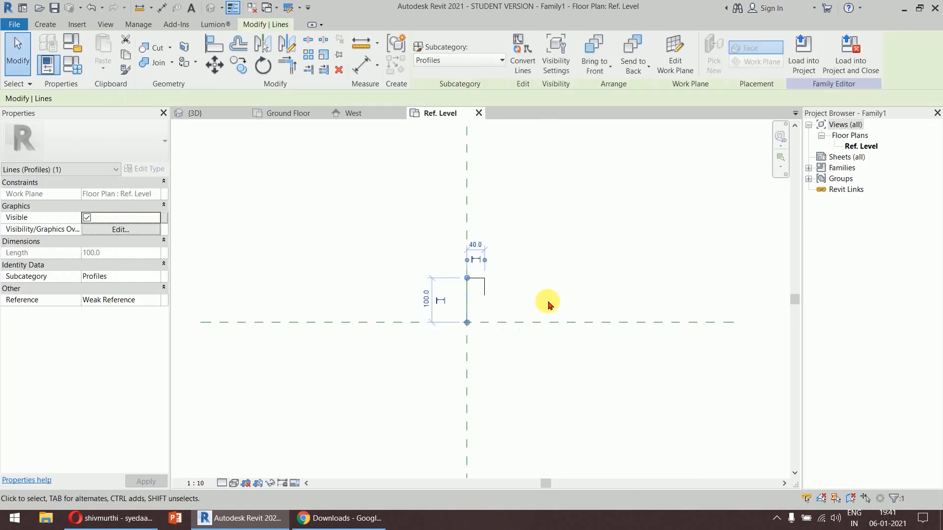
pyautogui.press('Delete')
pyautogui.moveTo(446, 252); pyautogui.dragTo(508, 303)
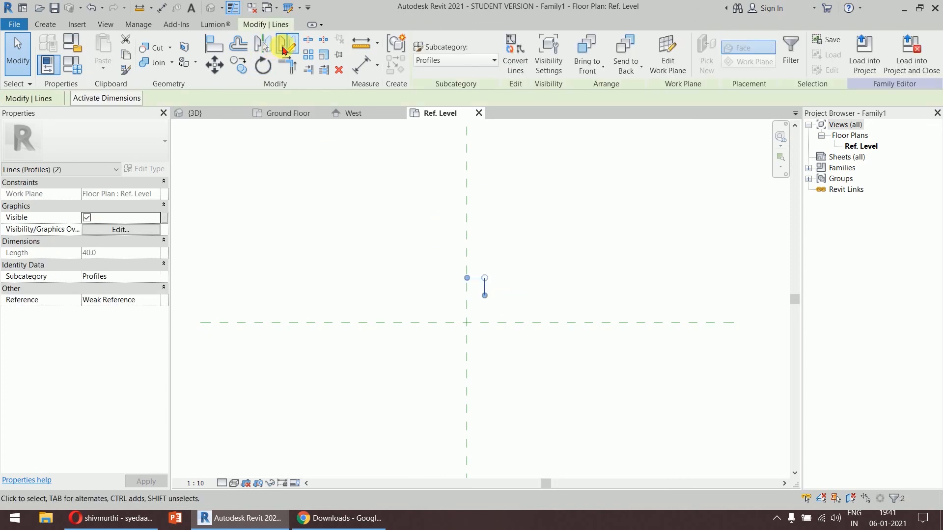
pyautogui.click(270, 46)
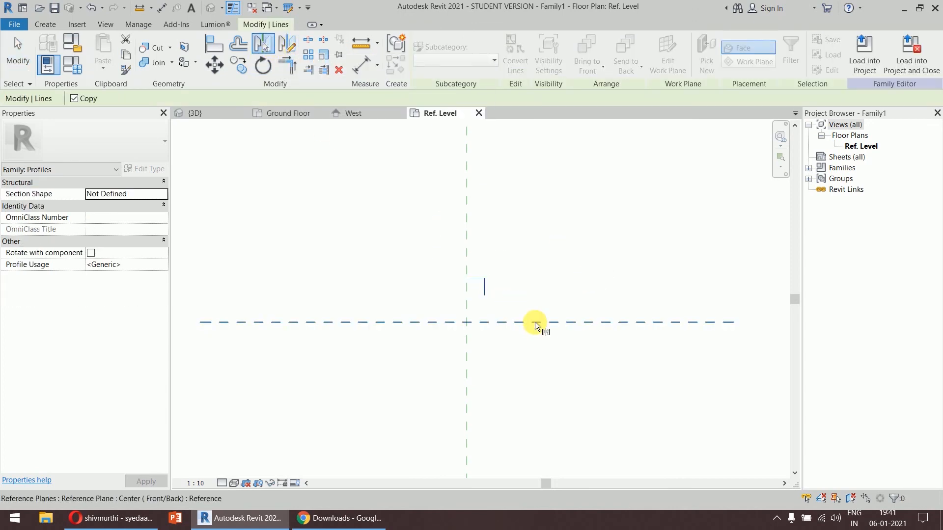
pyautogui.click(560, 323)
pyautogui.click(569, 237)
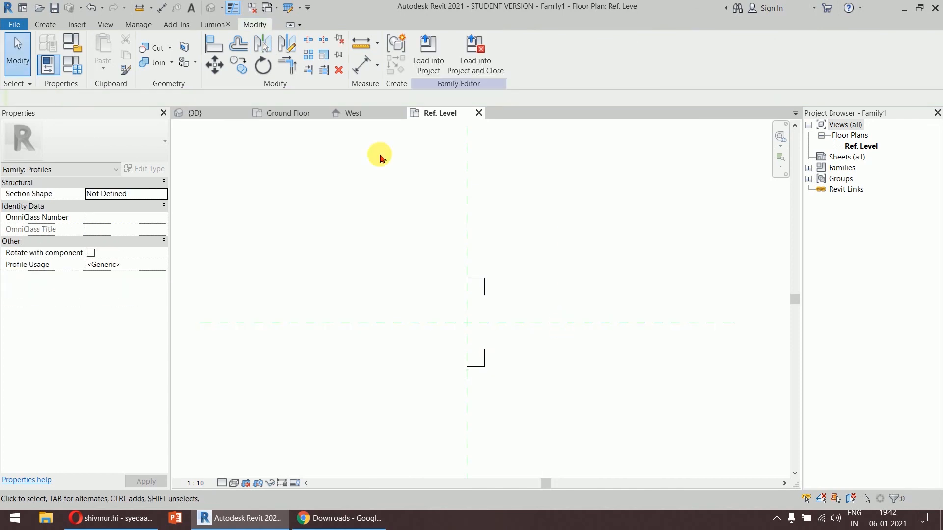
# Draw a straight line along the vertical reference plane joining the inner ends of the upper and lower horizontal lines.
pyautogui.click(45, 24)
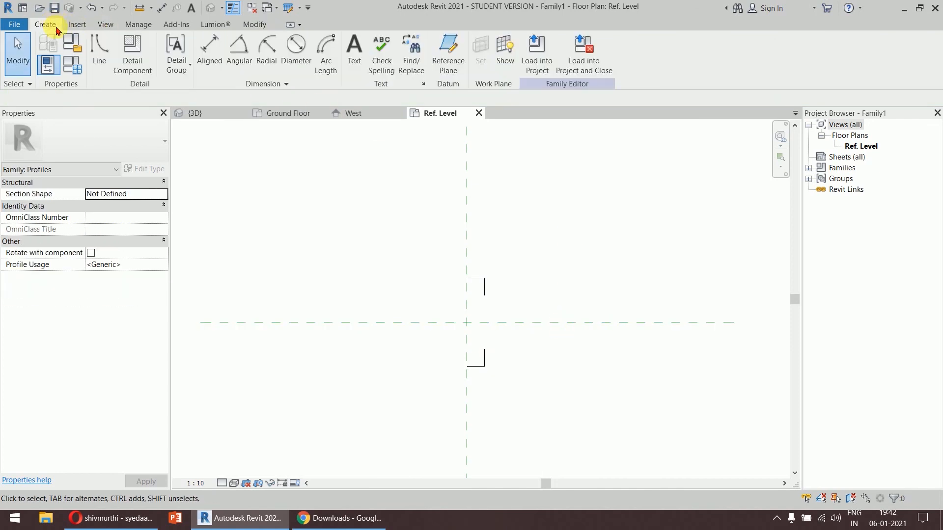
pyautogui.click(98, 52)
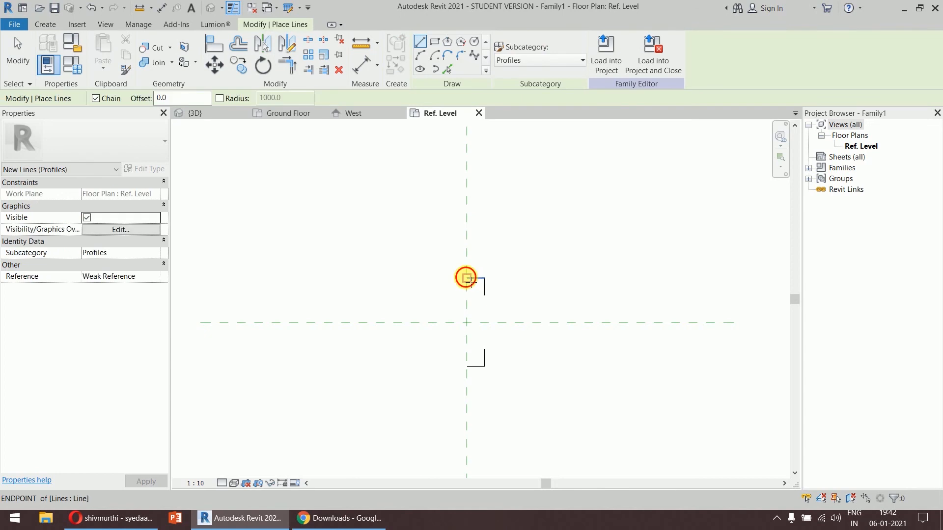
pyautogui.click(466, 278)
pyautogui.click(466, 366)
pyautogui.press('Escape')
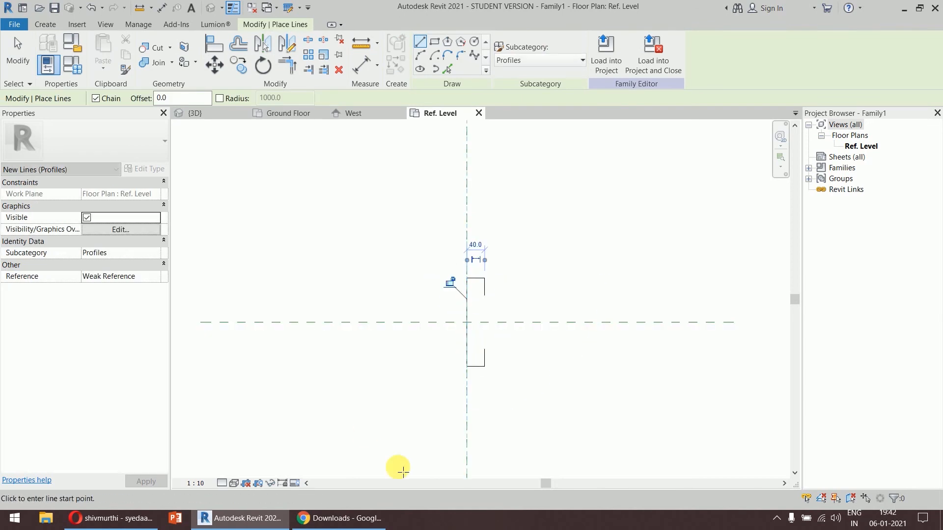
# Close the profile with an outward-bulging three-point arc between the free ends of the two short vertical lines.
pyautogui.click(419, 55)
pyautogui.scroll(2, 511, 310)
pyautogui.click(465, 290)
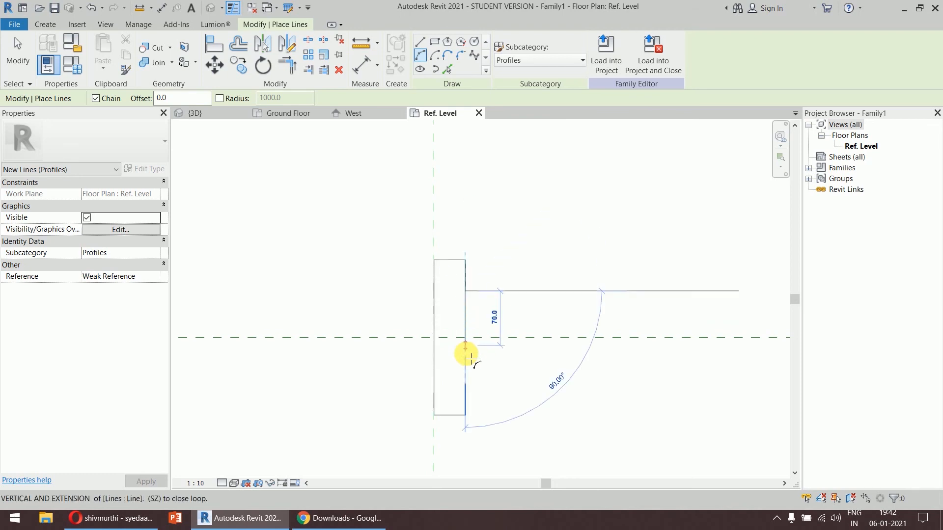
pyautogui.click(465, 386)
pyautogui.click(479, 337)
pyautogui.press('Escape')
pyautogui.press('Escape')
pyautogui.scroll(-2, 575, 275)
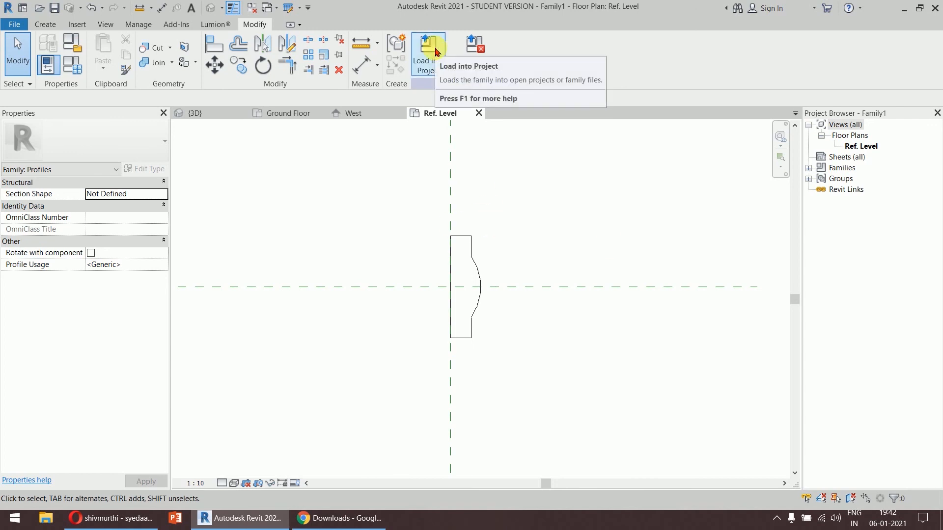
# Load the finished profile family into the home plan project.
pyautogui.click(435, 51)
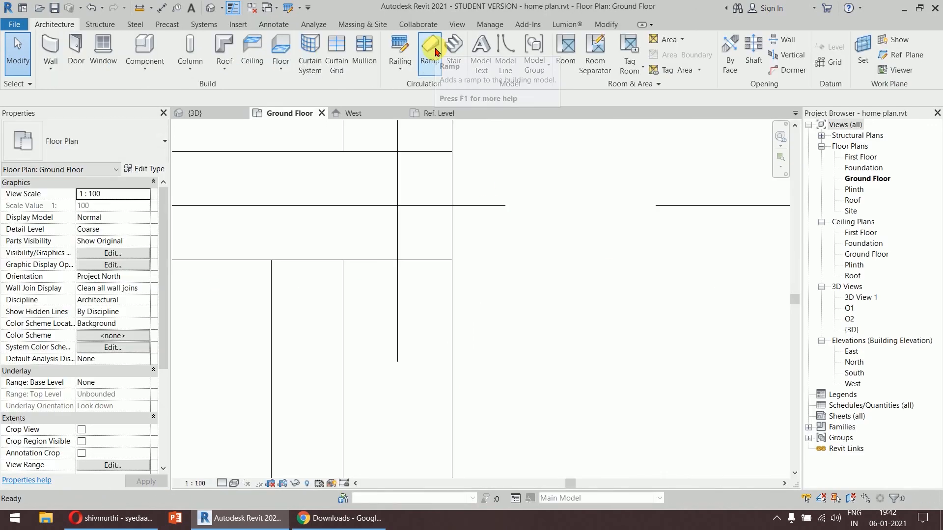
pyautogui.click(439, 114)
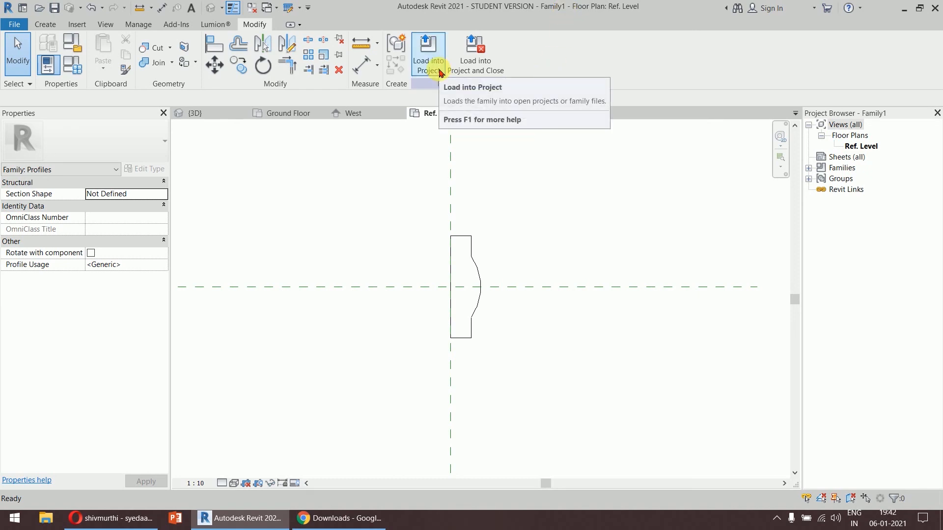
pyautogui.click(438, 71)
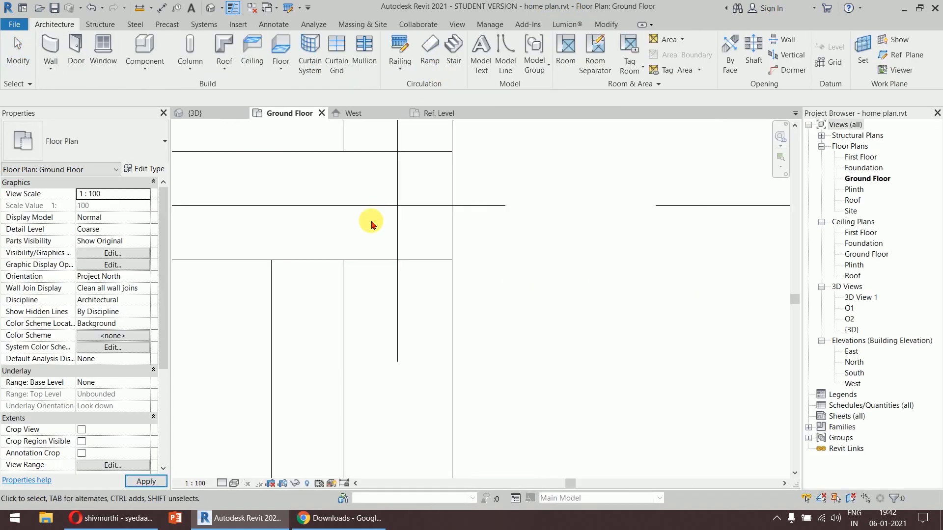
# In the 3D view, set the Cornice wall sweep type's profile to Family1 : Family1 and inspect the sweeps up close.
pyautogui.click(216, 114)
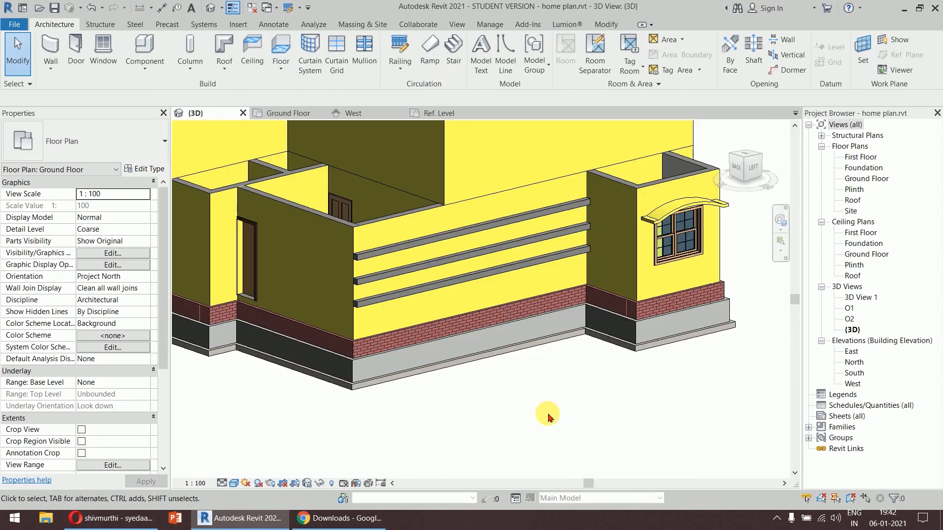
pyautogui.click(366, 305)
pyautogui.click(144, 168)
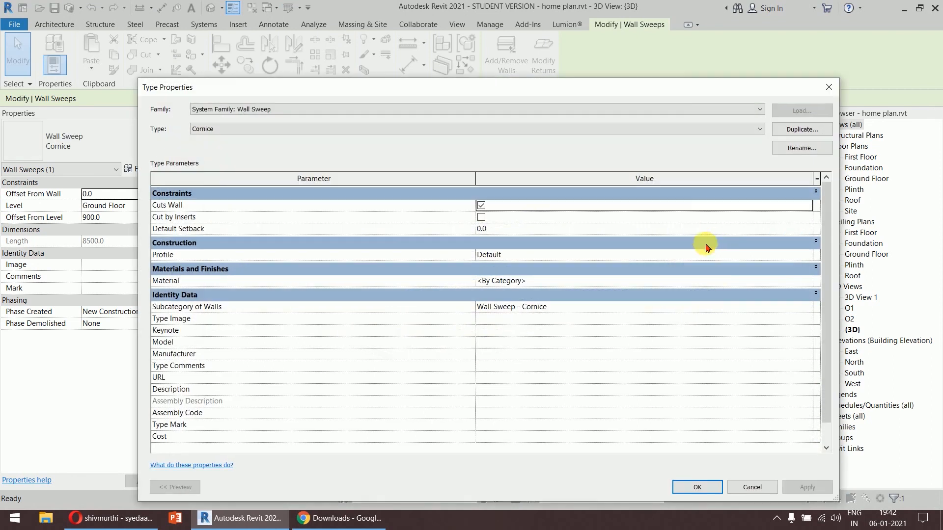
pyautogui.click(730, 255)
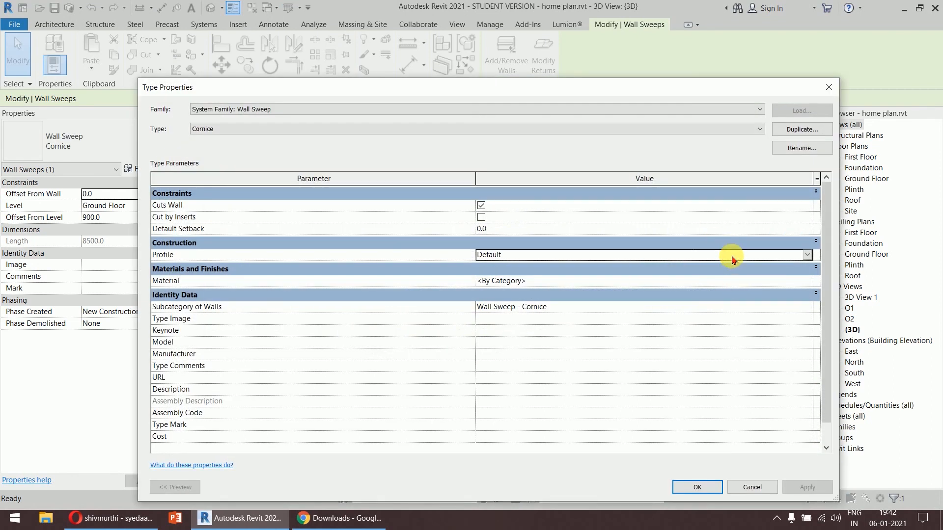
pyautogui.click(807, 255)
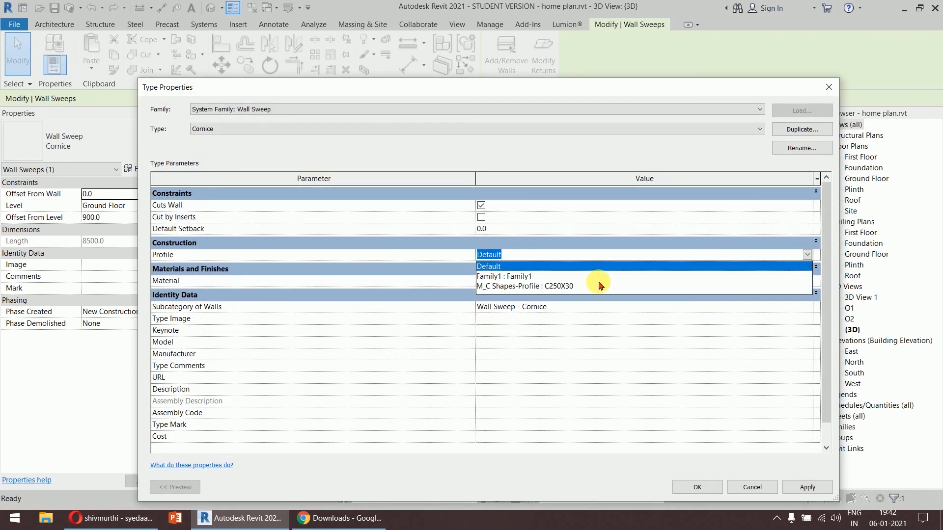
pyautogui.click(524, 277)
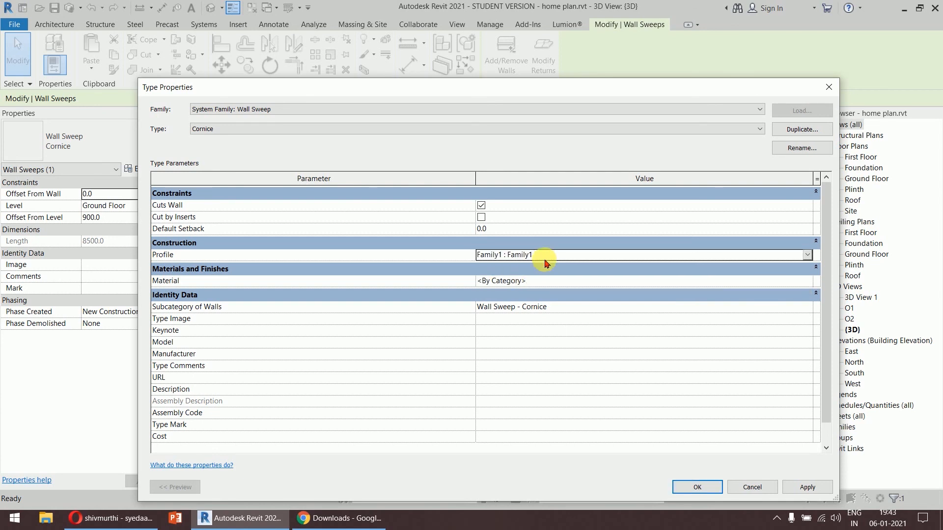
pyautogui.click(797, 488)
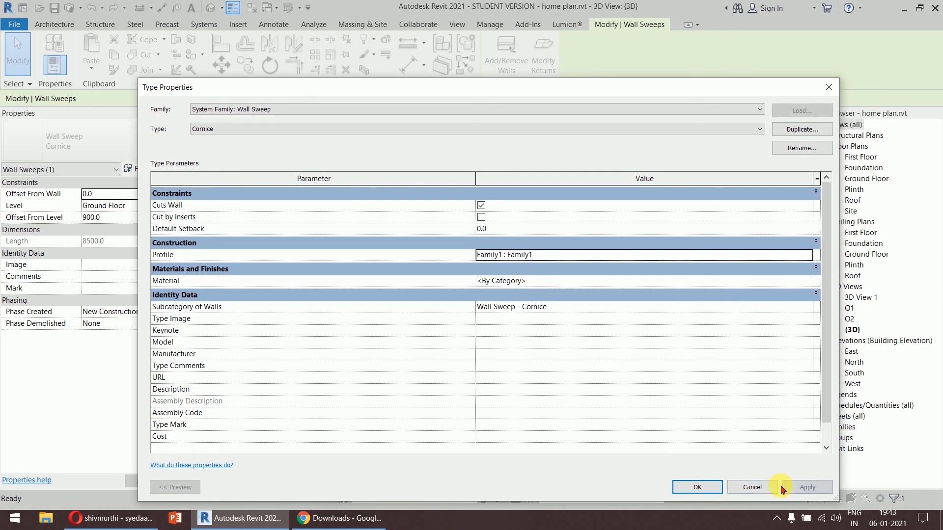
pyautogui.click(697, 487)
pyautogui.click(555, 414)
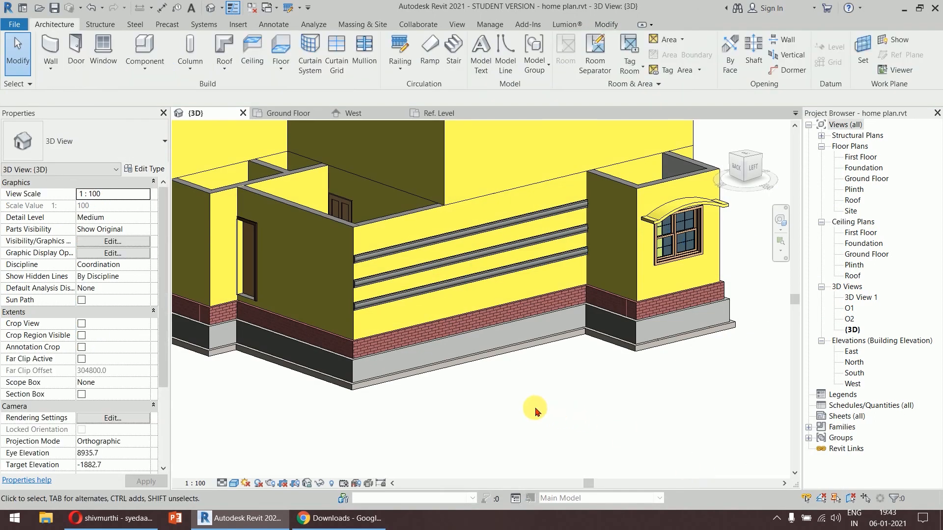
pyautogui.scroll(5, 363, 297)
pyautogui.scroll(3, 491, 388)
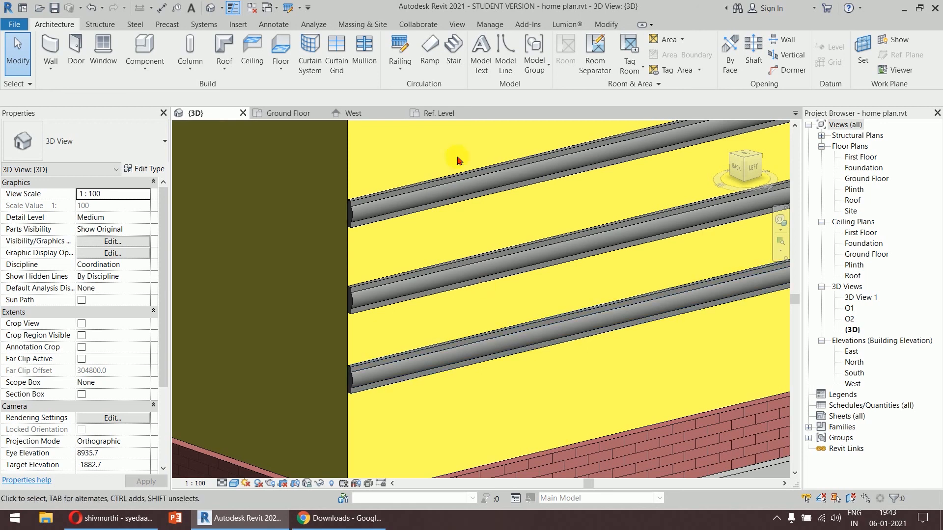
# In the profile family, mirror all the profile lines about the vertical reference plane so a copy bulges the opposite way.
pyautogui.click(434, 114)
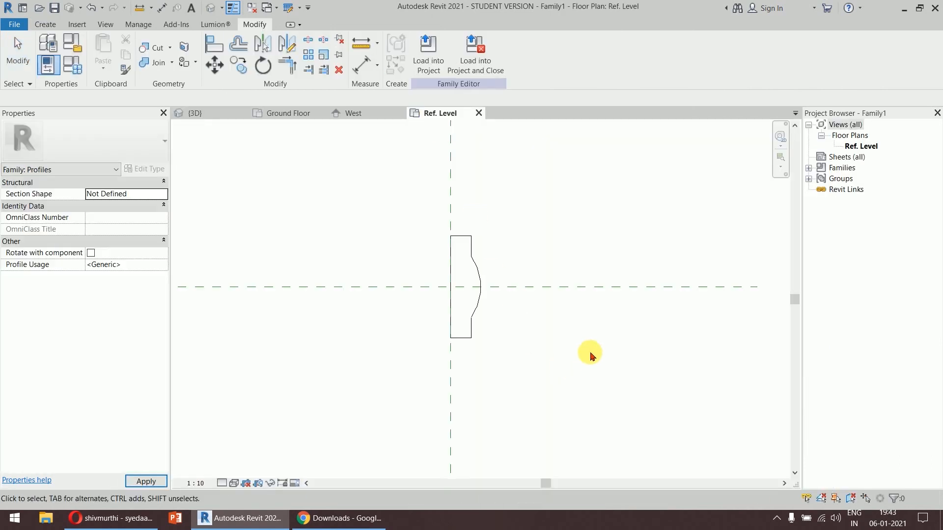
pyautogui.moveTo(532, 266); pyautogui.dragTo(539, 237, button='middle')
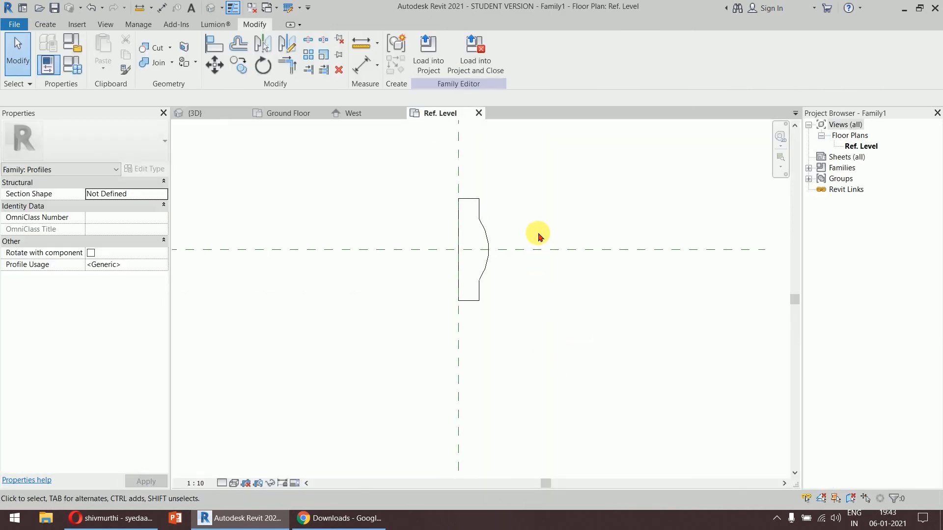
pyautogui.moveTo(518, 179); pyautogui.dragTo(466, 288)
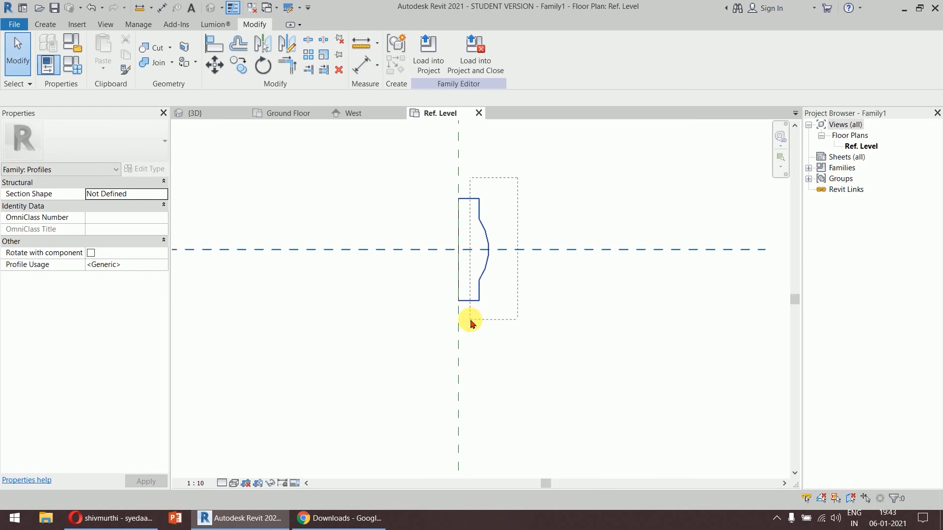
pyautogui.moveTo(470, 324); pyautogui.dragTo(470, 320)
pyautogui.keyDown('shift'); pyautogui.moveTo(667, 210); pyautogui.dragTo(606, 297); pyautogui.keyUp('shift')
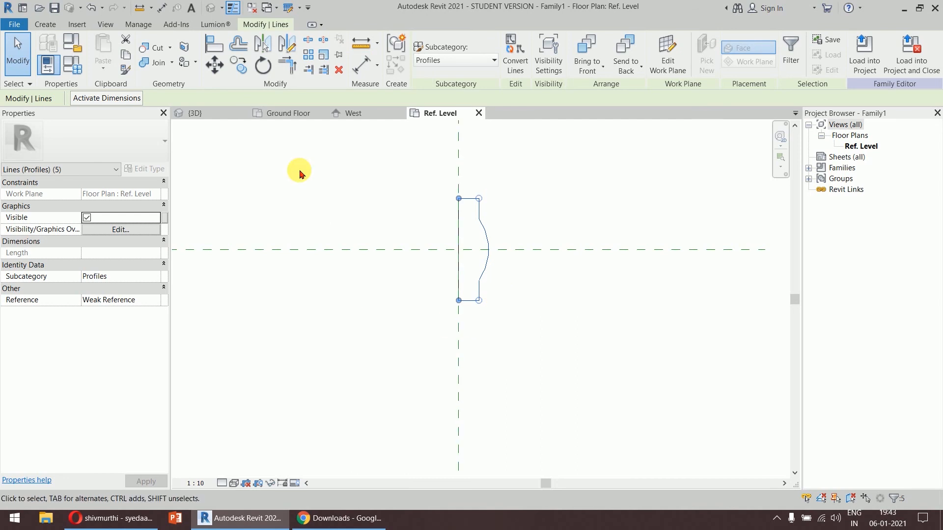
pyautogui.click(263, 44)
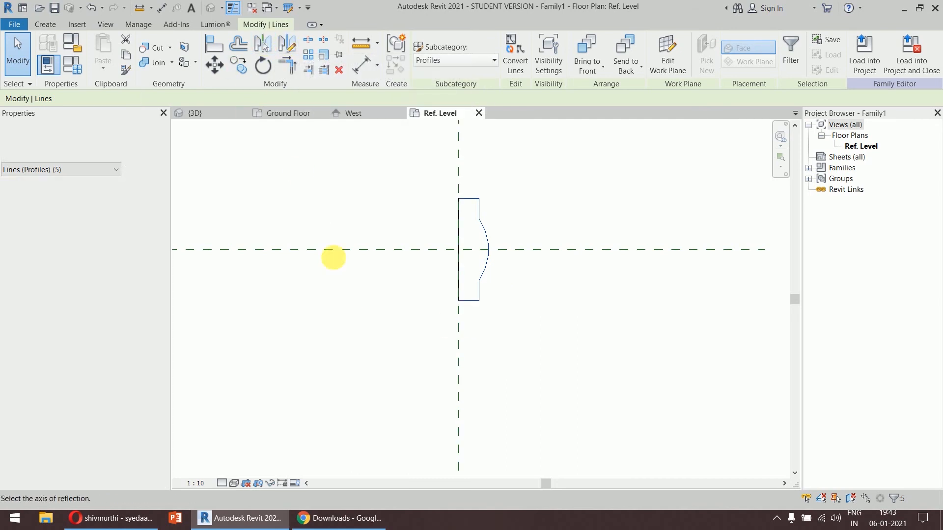
pyautogui.click(458, 356)
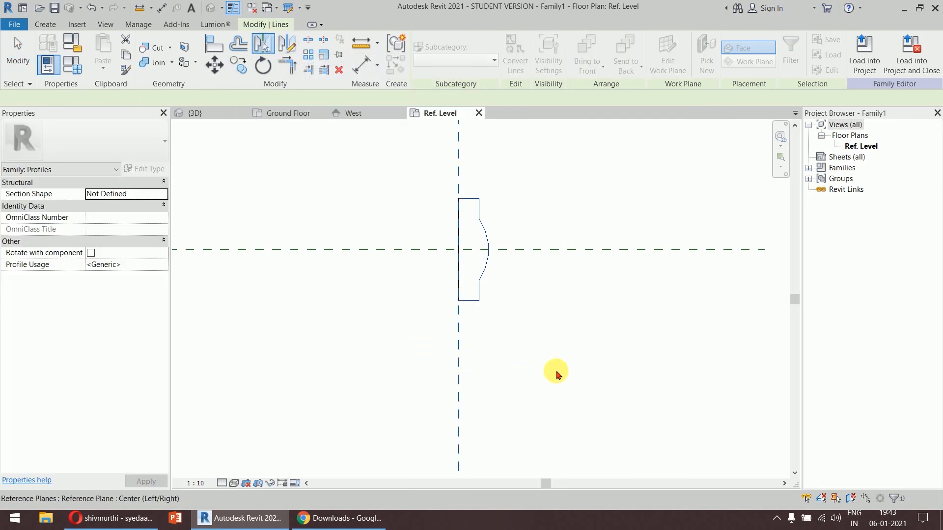
pyautogui.click(577, 345)
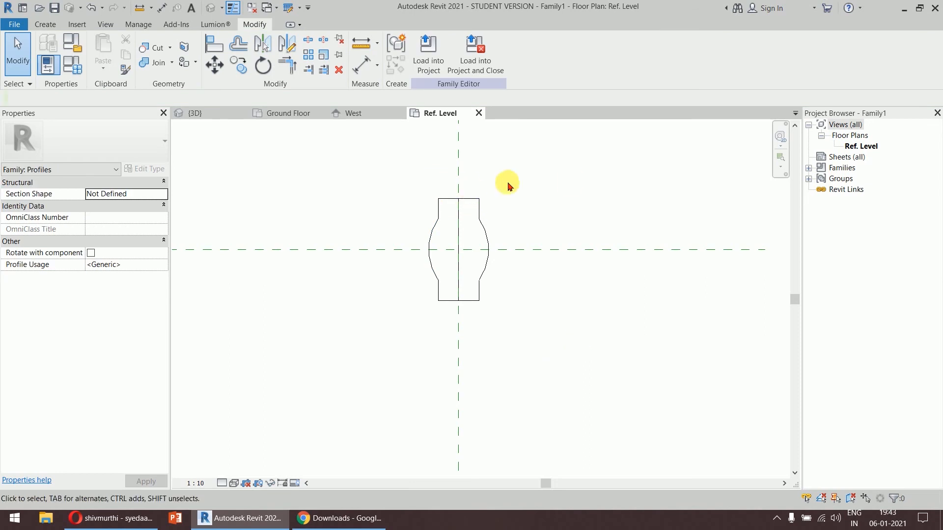
# Delete the original profile outline, keeping only its mirrored copy on the other side of the vertical reference plane.
pyautogui.moveTo(496, 186); pyautogui.dragTo(467, 239)
pyautogui.press('Delete')
pyautogui.moveTo(508, 268); pyautogui.dragTo(480, 326)
pyautogui.press('Delete')
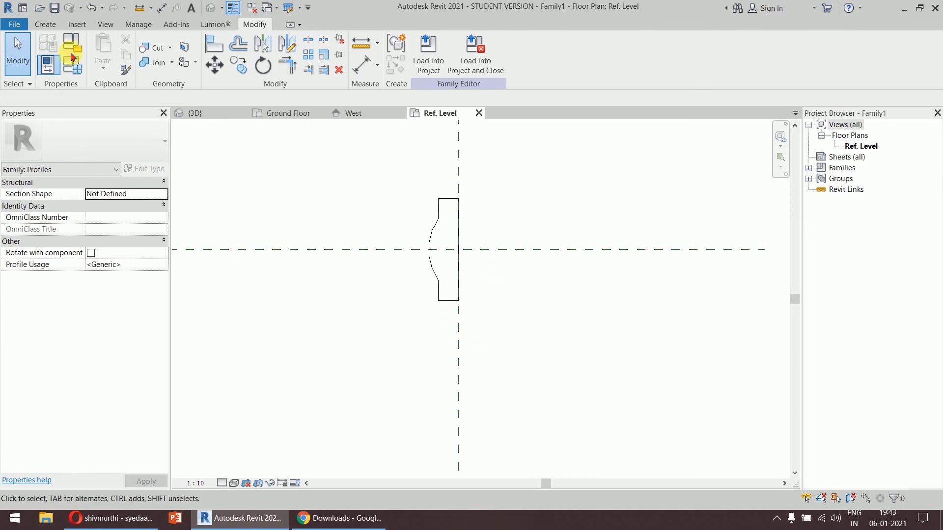
# Save the mirrored profile to the Desktop as a family file named Reveal 1.
pyautogui.click(14, 28)
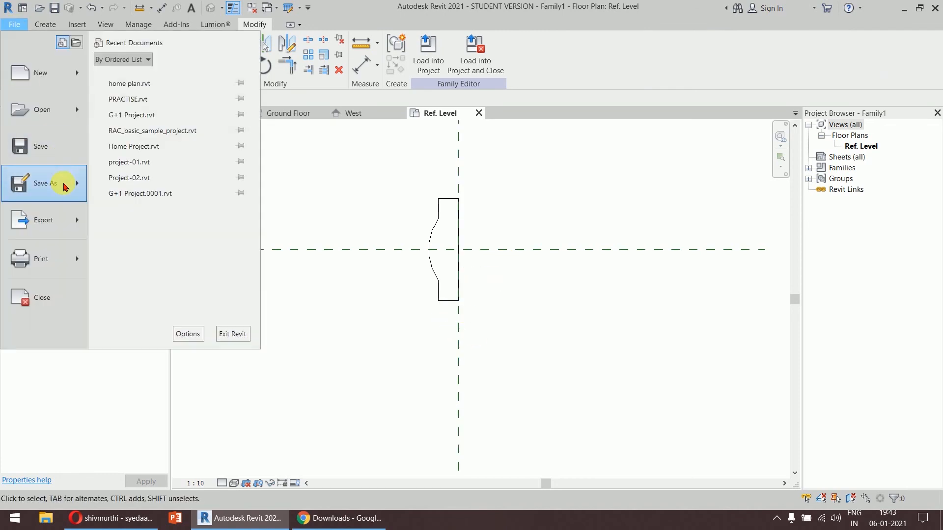
pyautogui.moveTo(65, 187)
pyautogui.click(178, 173)
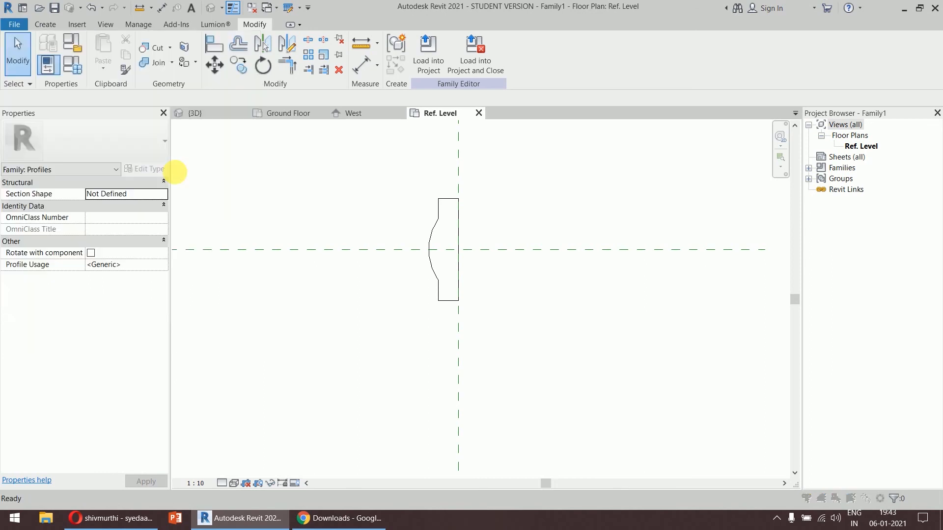
pyautogui.click(280, 346)
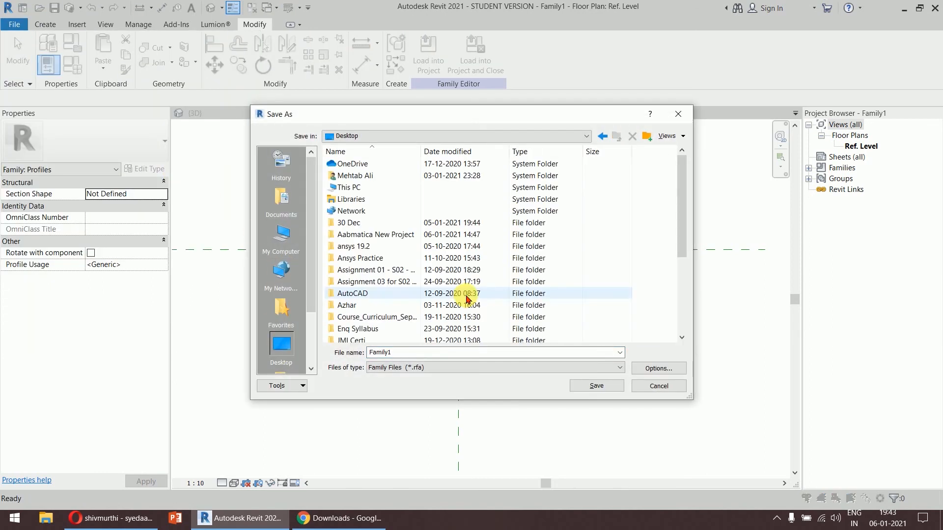
pyautogui.doubleClick(542, 352)
pyautogui.write('Reveal 1')
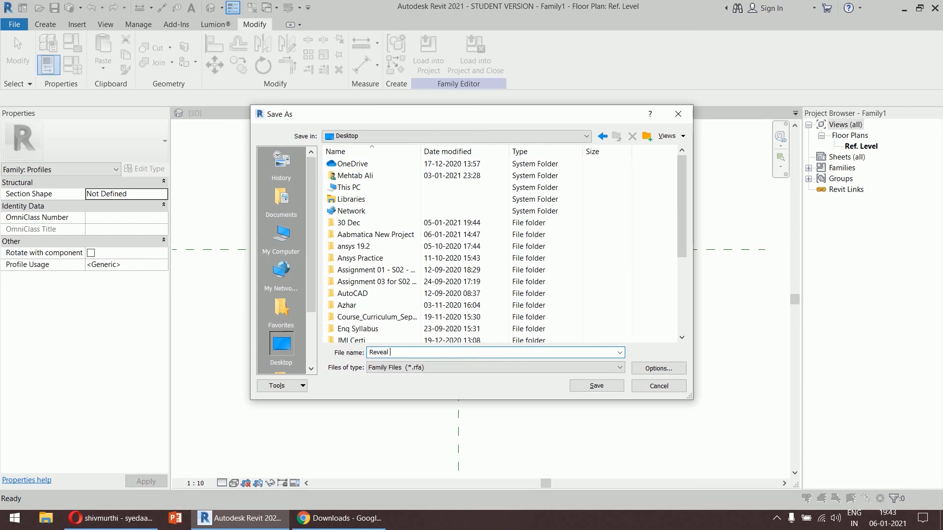
pyautogui.click(648, 369)
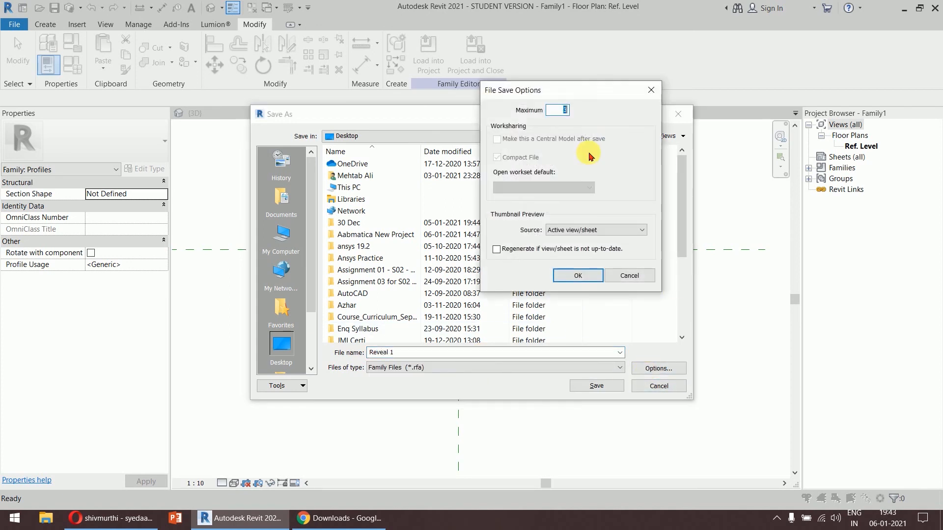
pyautogui.click(579, 275)
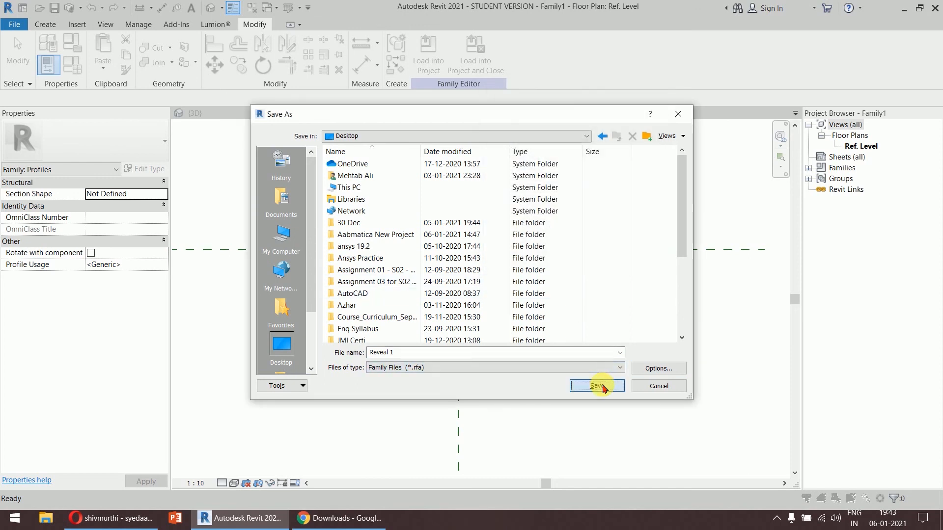
pyautogui.click(601, 387)
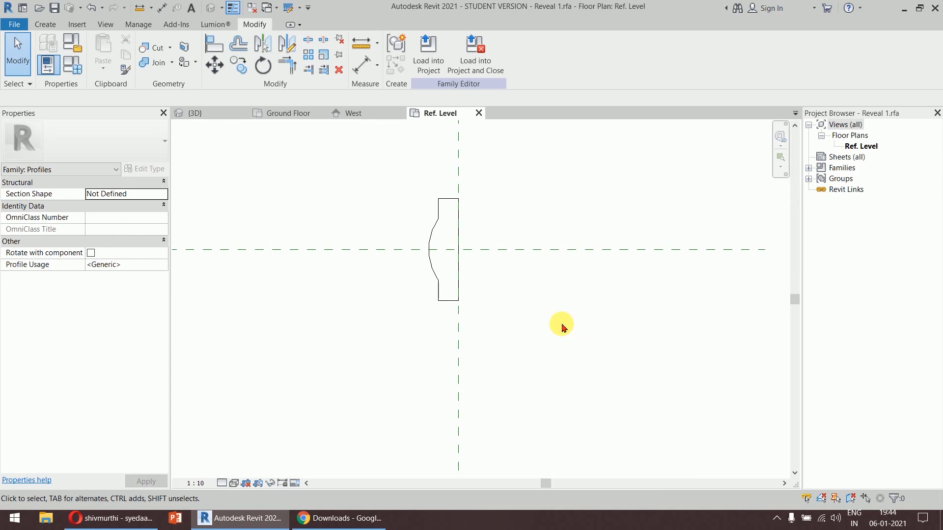
# Load the Reveal 1 family into the home plan project, close the family, and return to the 3D view.
pyautogui.click(493, 57)
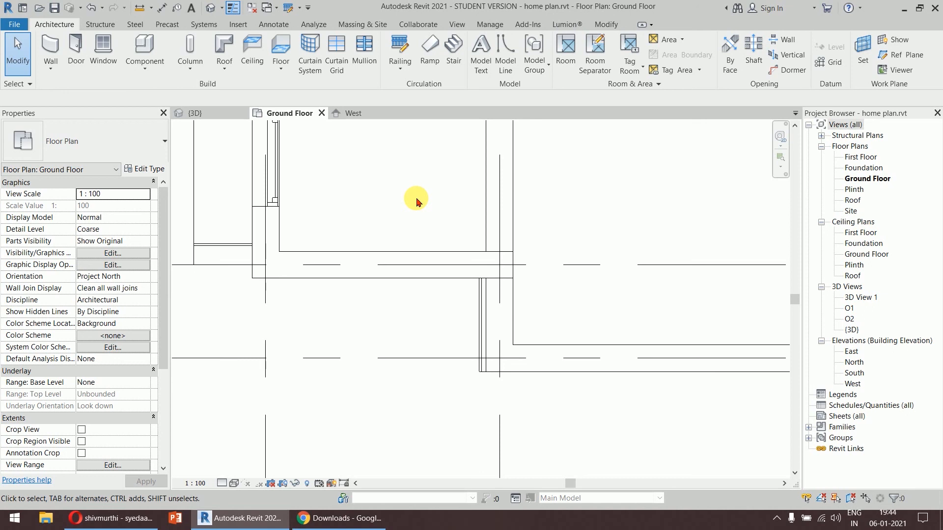
pyautogui.click(204, 113)
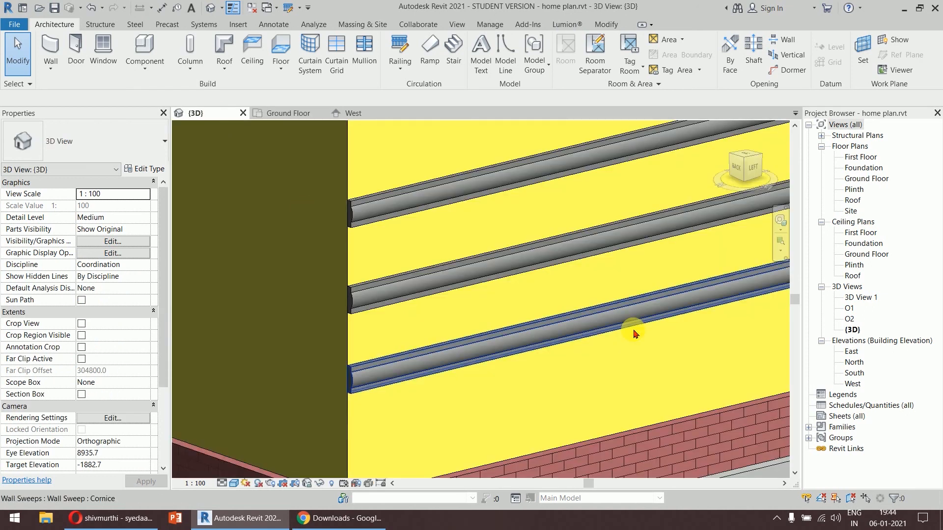
pyautogui.scroll(-5, 633, 334)
pyautogui.moveTo(503, 312); pyautogui.dragTo(406, 441, button='middle')
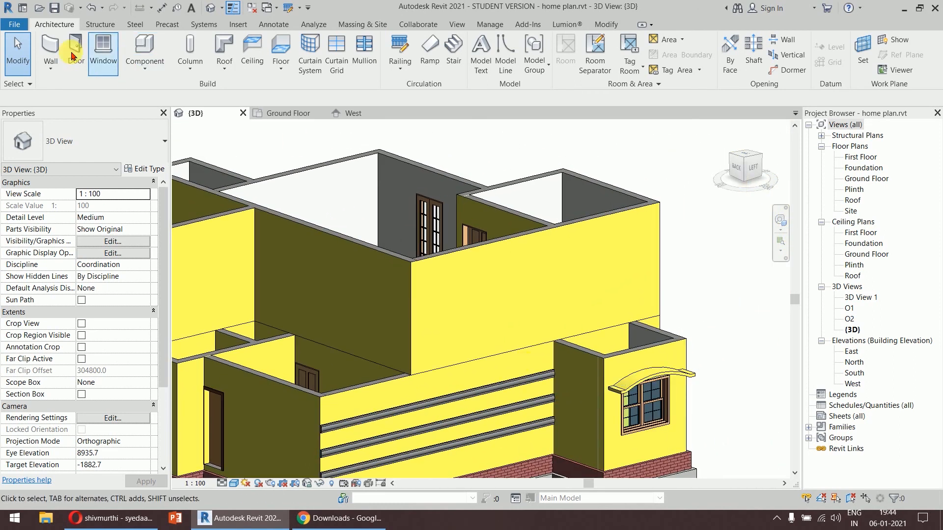
# Place three separate horizontal reveals one above another on the long first-floor outer wall, the lowest about 800 mm above the First Floor level.
pyautogui.click(50, 69)
pyautogui.click(88, 191)
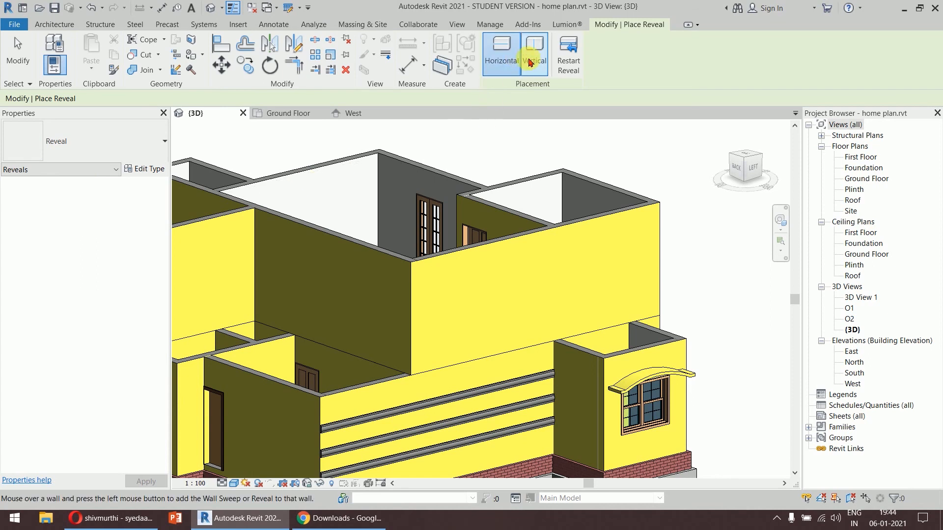
pyautogui.scroll(4, 427, 289)
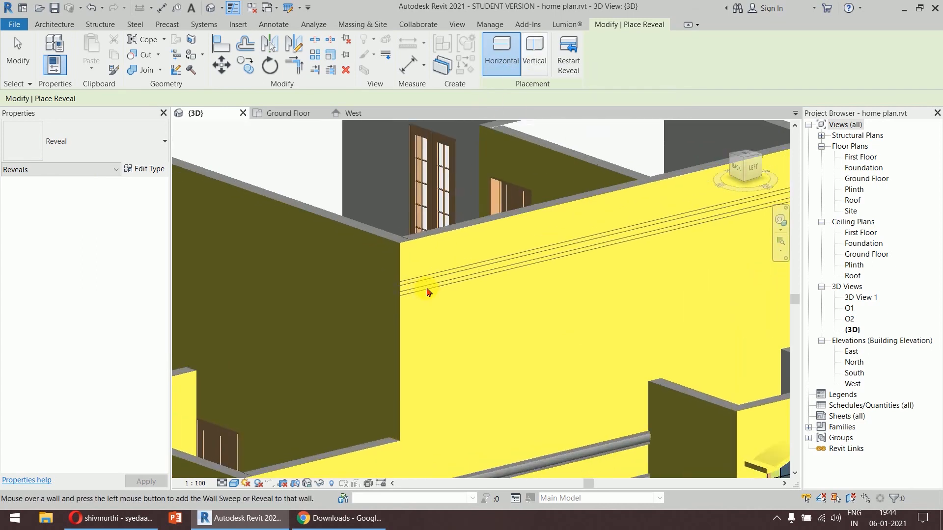
pyautogui.click(427, 289)
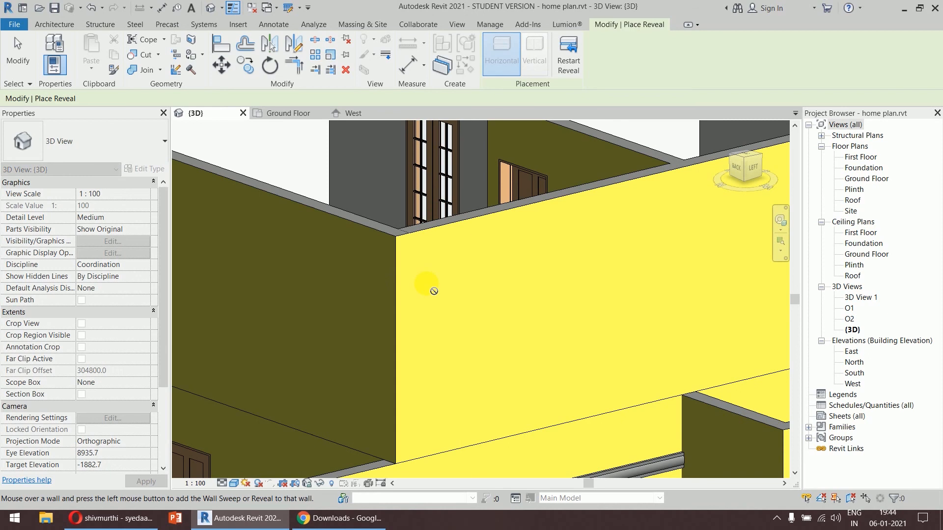
pyautogui.click(568, 54)
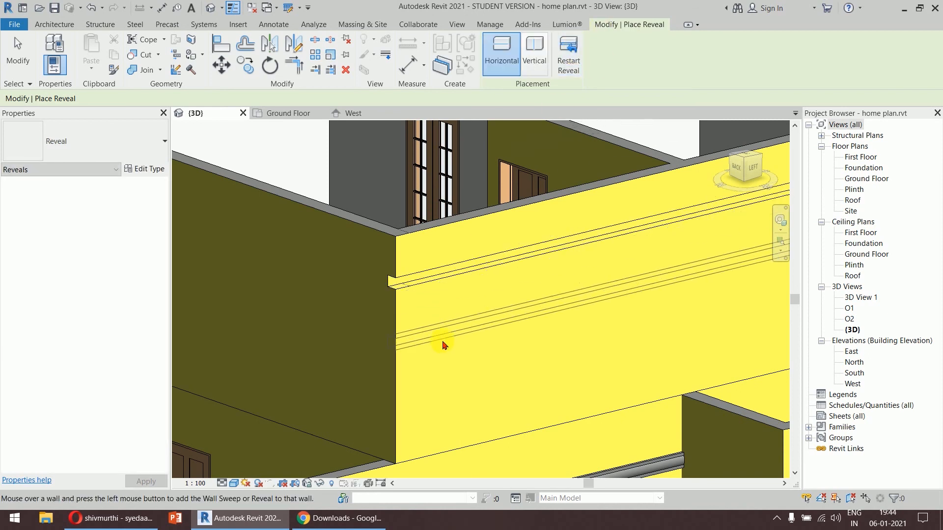
pyautogui.click(442, 345)
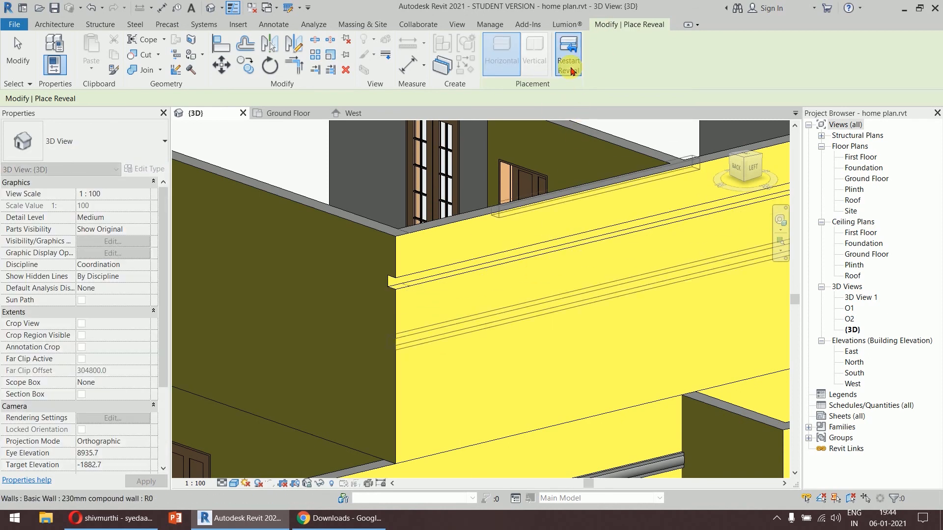
pyautogui.click(443, 392)
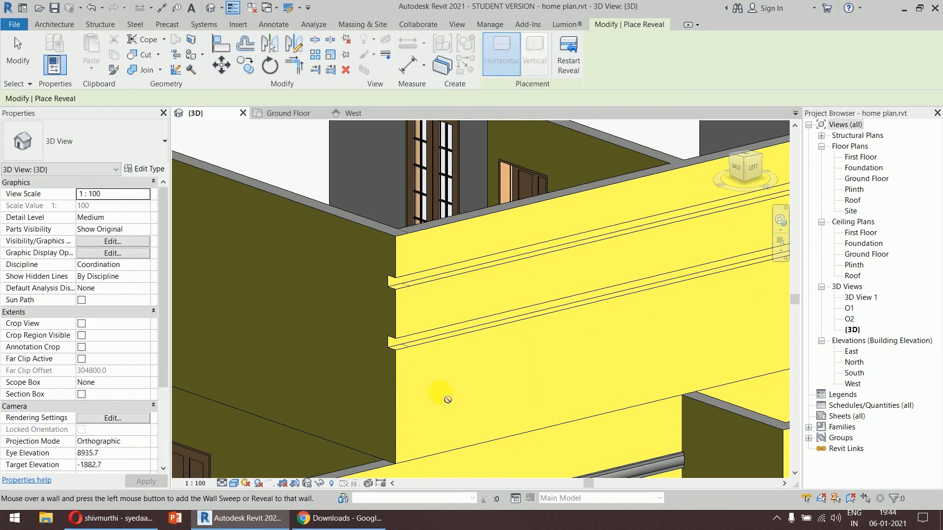
pyautogui.click(568, 56)
pyautogui.scroll(-4, 611, 179)
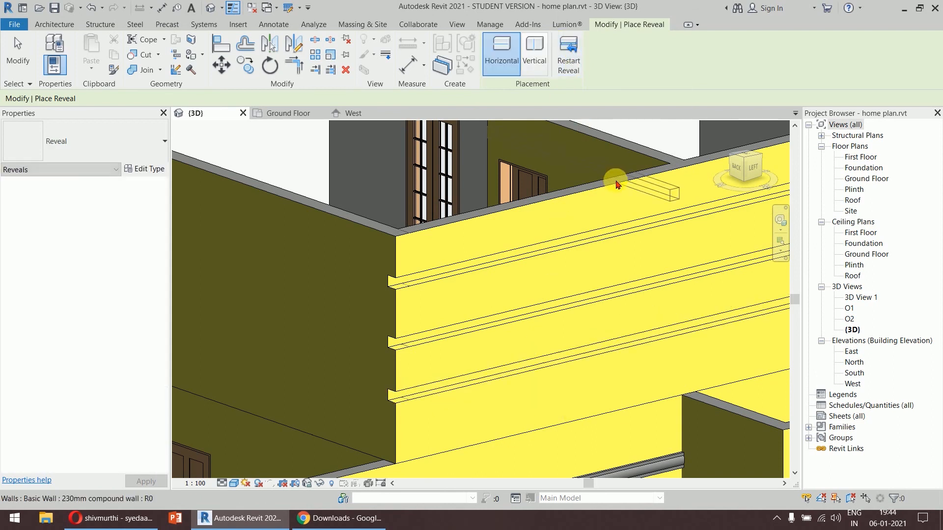
pyautogui.moveTo(622, 173); pyautogui.dragTo(351, 204, button='middle')
pyautogui.rightClick(557, 211)
pyautogui.click(568, 218)
pyautogui.rightClick(568, 204)
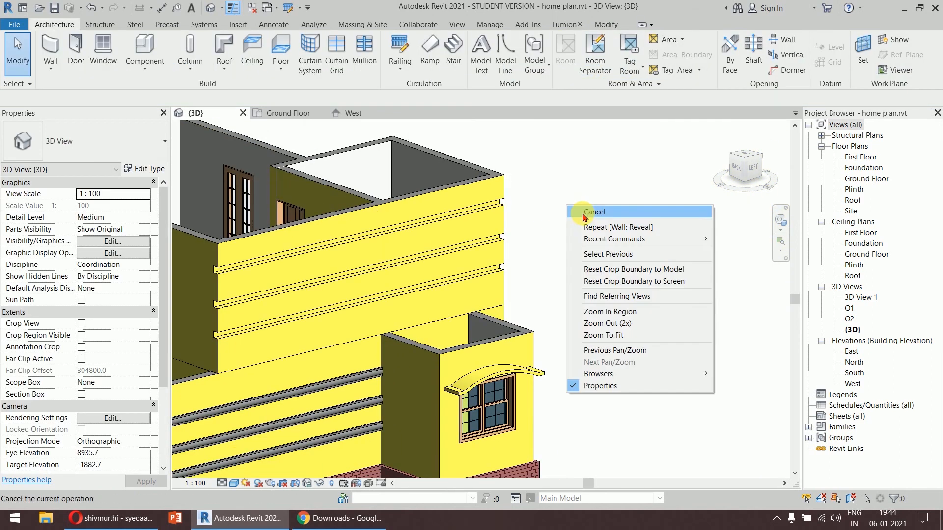
pyautogui.click(582, 213)
# Set the Reveal type's profile to Reveal 1 : Reveal 1, starting from the lowest reveal on the first-floor wall.
pyautogui.moveTo(380, 253); pyautogui.dragTo(501, 232, button='middle')
pyautogui.scroll(3, 452, 231)
pyautogui.keyDown('shift'); pyautogui.moveTo(444, 248); pyautogui.dragTo(537, 238, button='middle'); pyautogui.keyUp('shift')
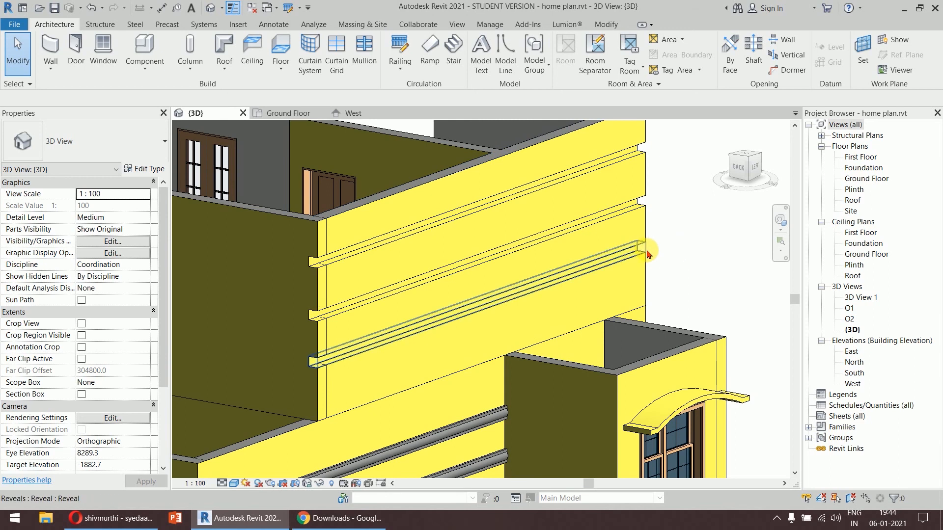
pyautogui.click(650, 262)
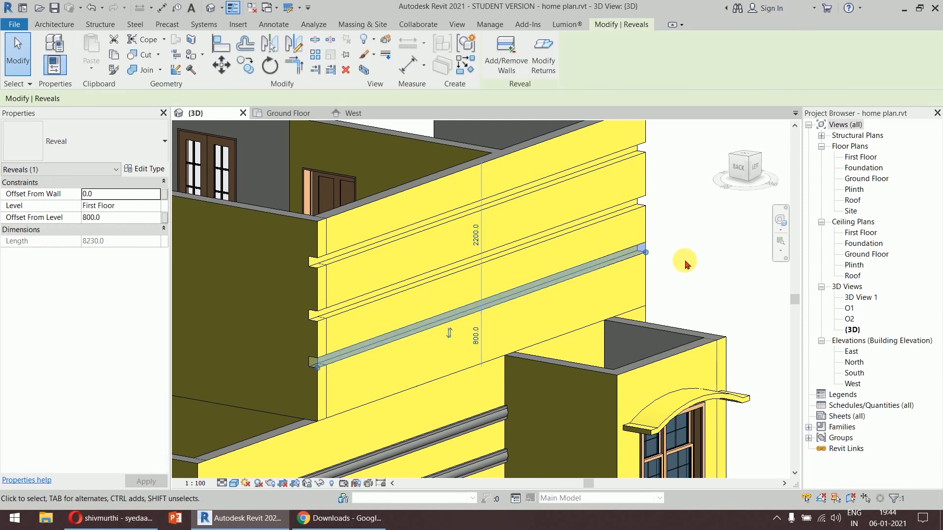
pyautogui.click(150, 170)
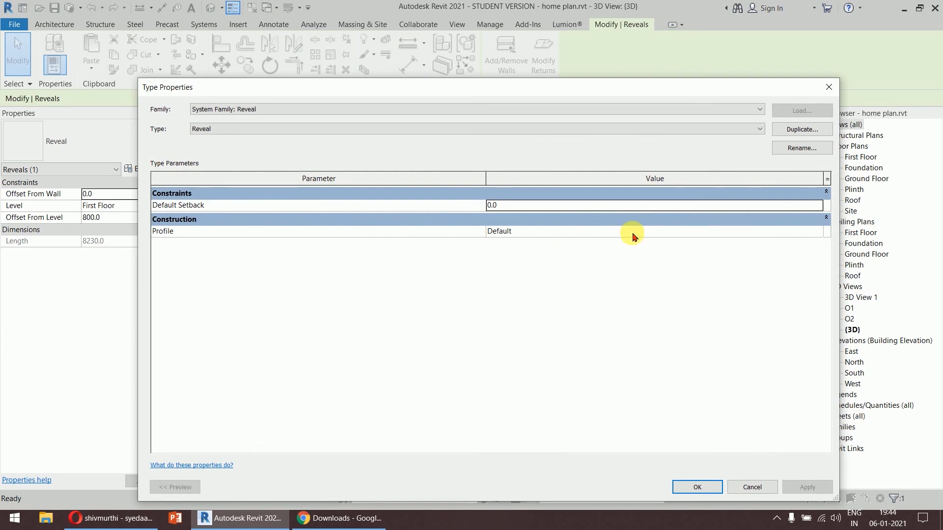
pyautogui.click(634, 236)
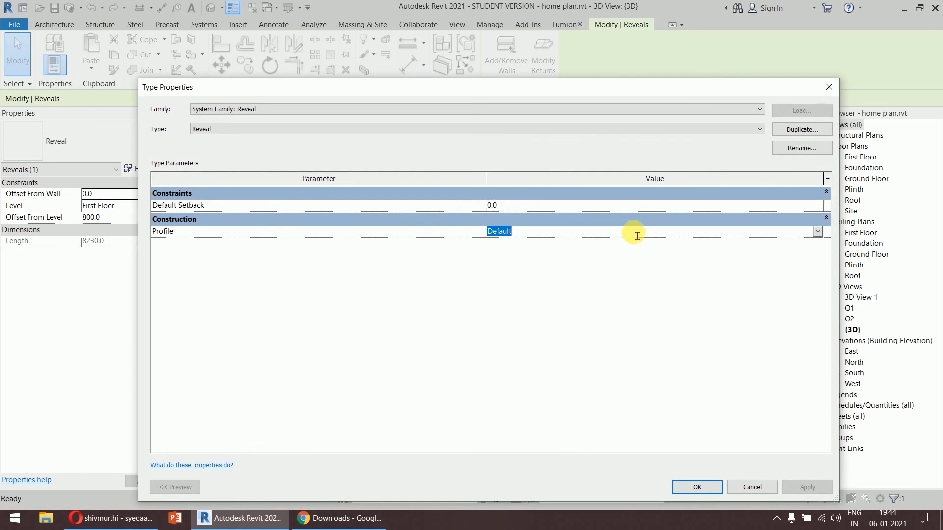
pyautogui.click(818, 231)
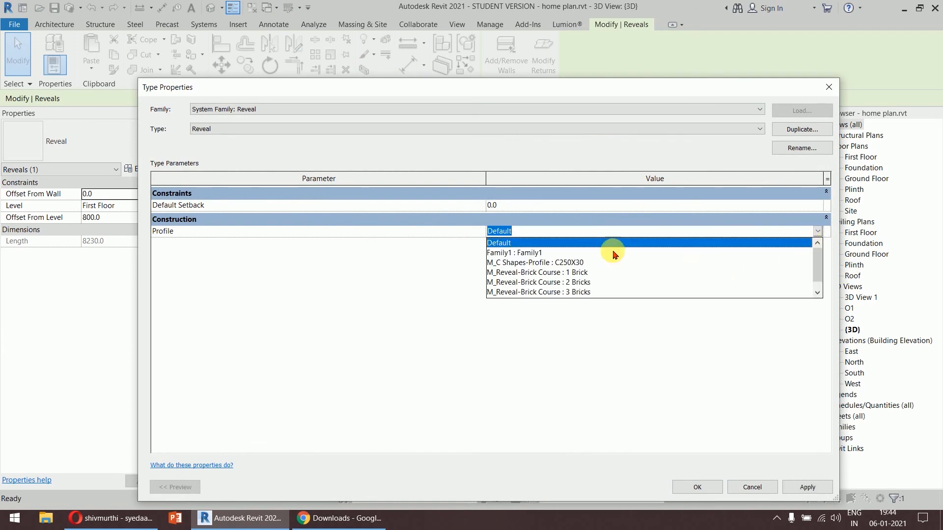
pyautogui.scroll(-1, 550, 272)
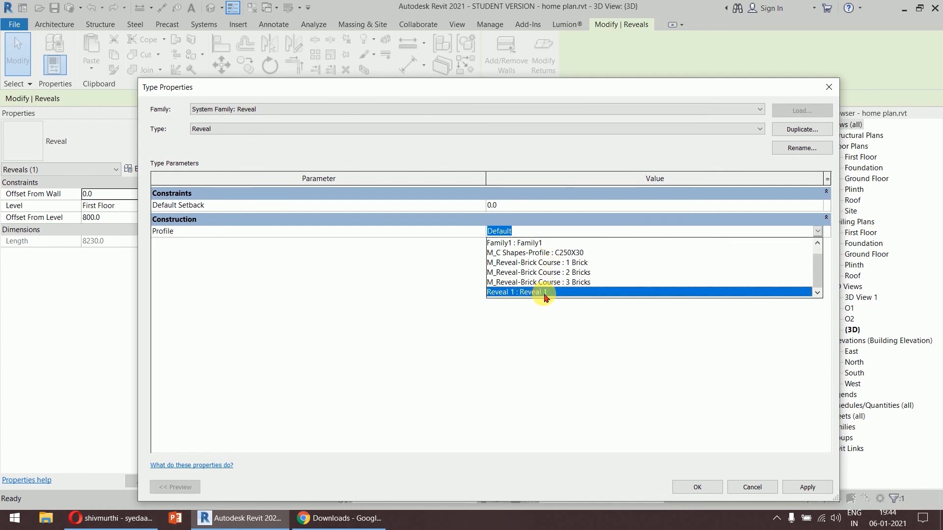
pyautogui.click(544, 293)
pyautogui.click(807, 484)
pyautogui.click(697, 487)
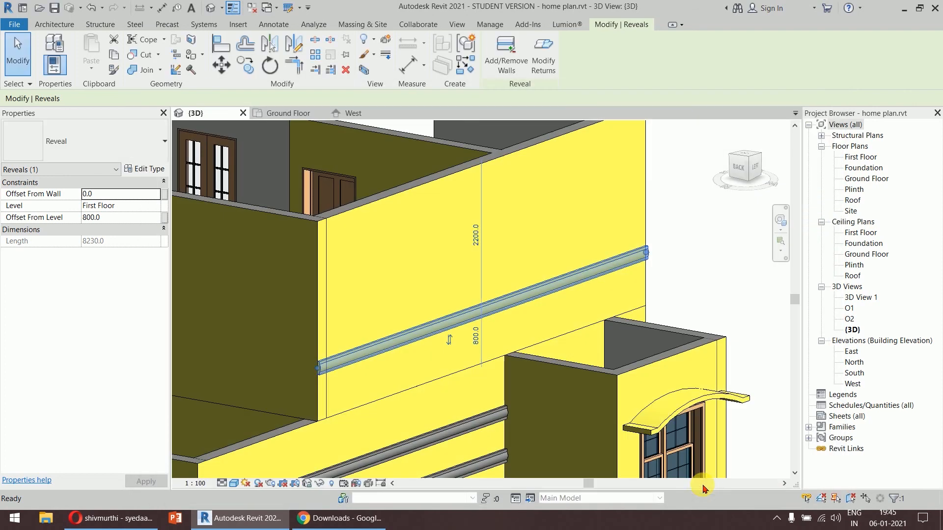
pyautogui.click(685, 263)
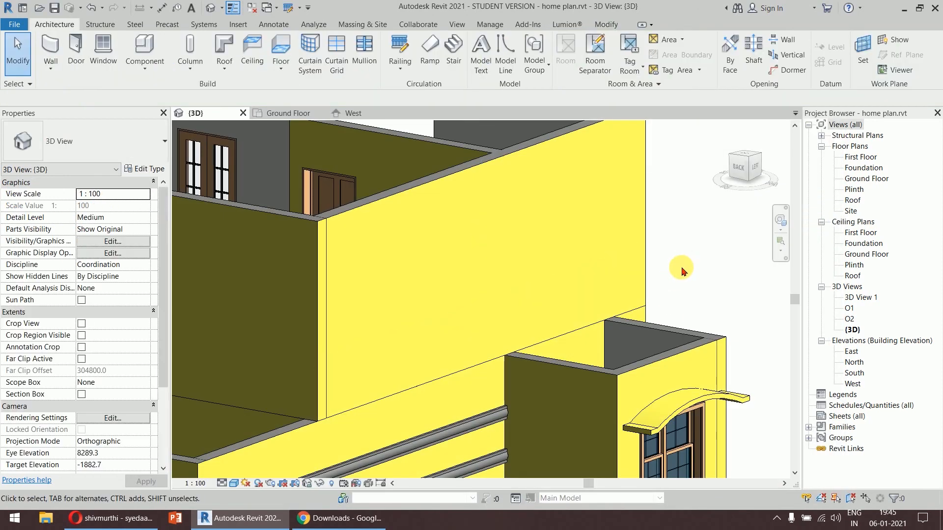
# Inspect the end profile of the lowest reveal on the long first-floor outer wall.
pyautogui.scroll(-3, 681, 272)
pyautogui.scroll(5, 494, 331)
pyautogui.click(494, 331)
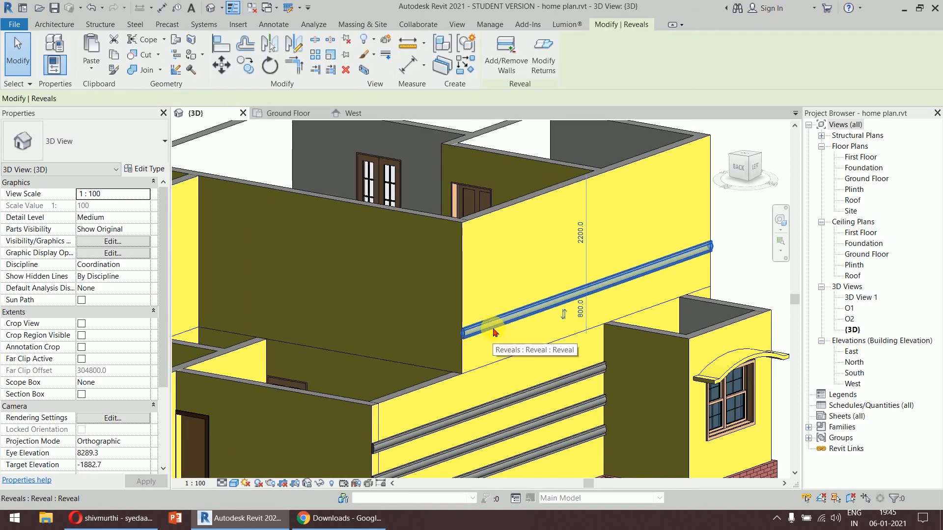
pyautogui.scroll(5, 458, 344)
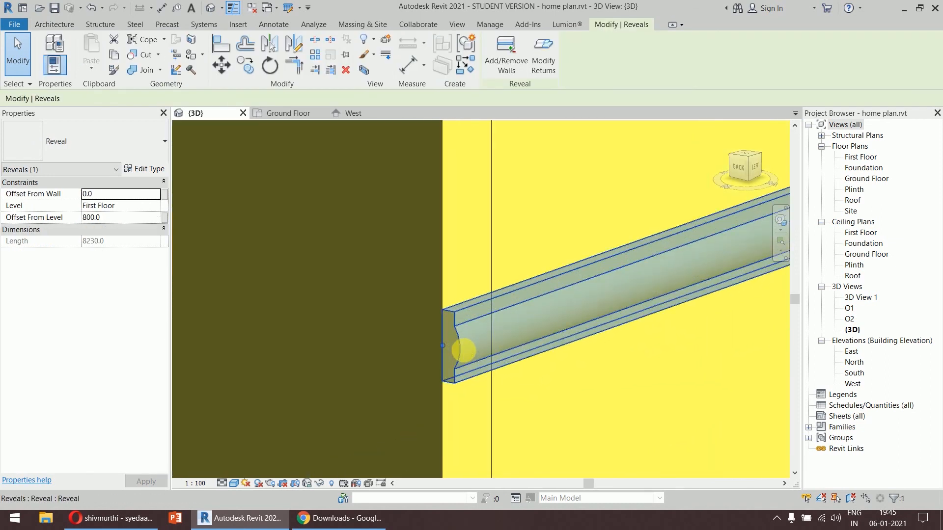
pyautogui.scroll(-5, 463, 354)
pyautogui.moveTo(616, 285); pyautogui.dragTo(508, 243, button='middle')
pyautogui.scroll(-4, 447, 270)
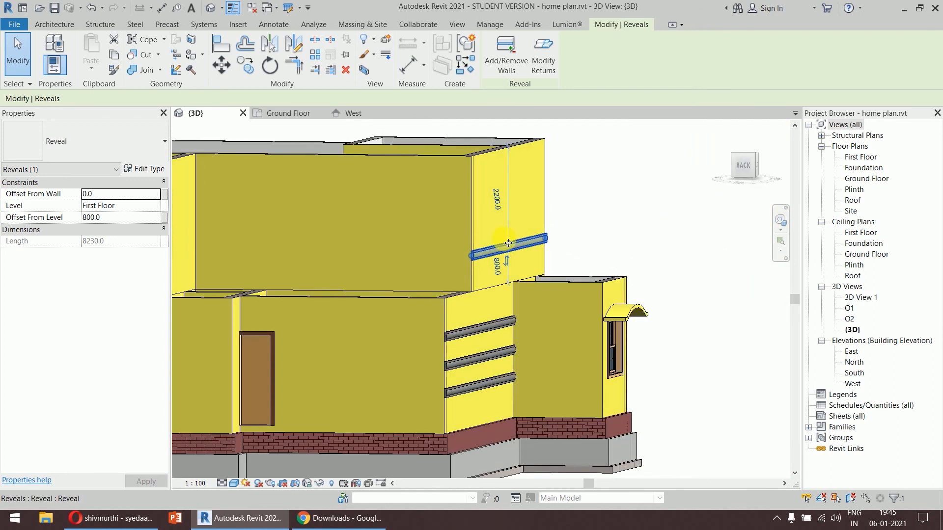
# Try to modify the return at the end of the lowest first-floor reveal.
pyautogui.scroll(4, 508, 243)
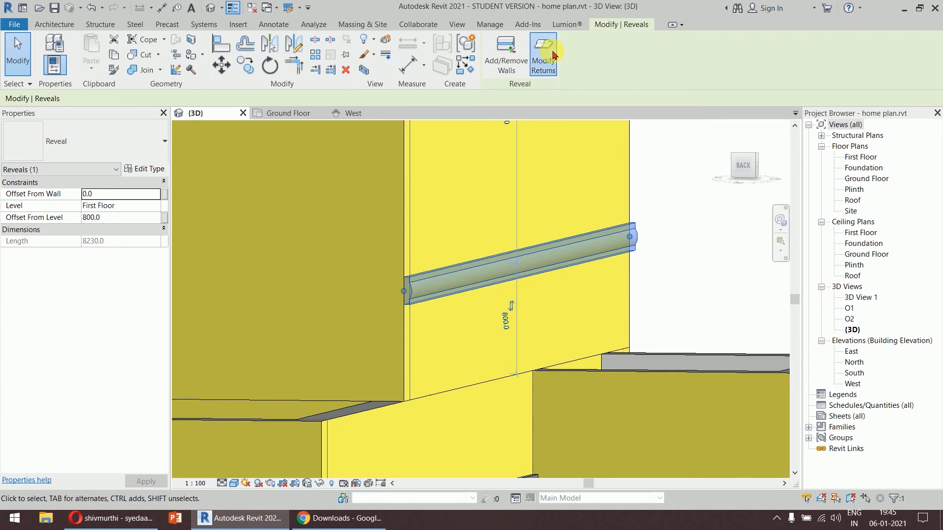
pyautogui.click(551, 53)
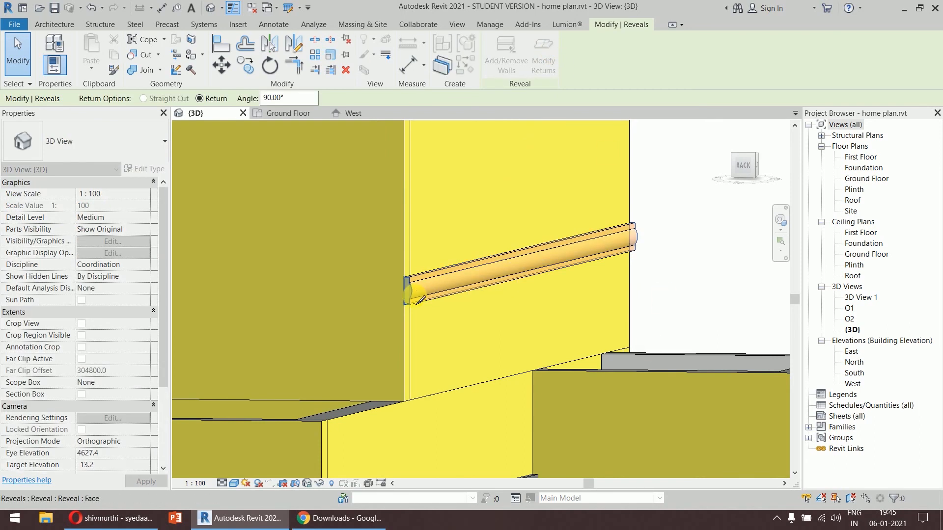
pyautogui.scroll(5, 417, 302)
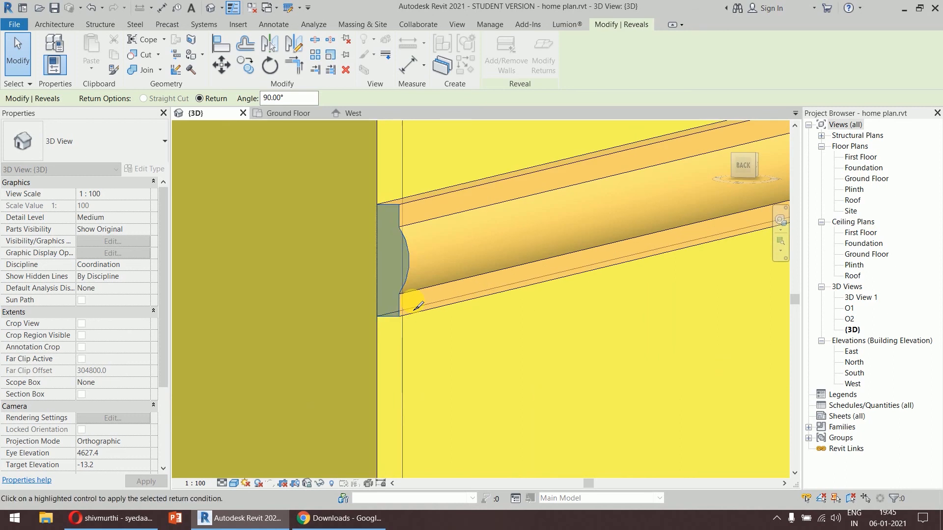
pyautogui.scroll(-6, 417, 306)
pyautogui.rightClick(593, 200)
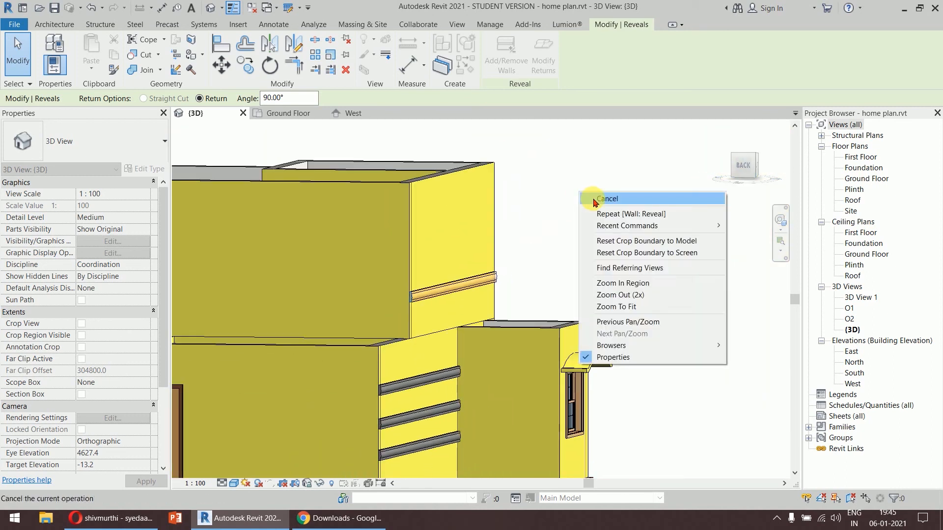
pyautogui.click(594, 201)
pyautogui.rightClick(592, 199)
pyautogui.click(594, 204)
pyautogui.click(428, 294)
pyautogui.moveTo(434, 271); pyautogui.dragTo(425, 219)
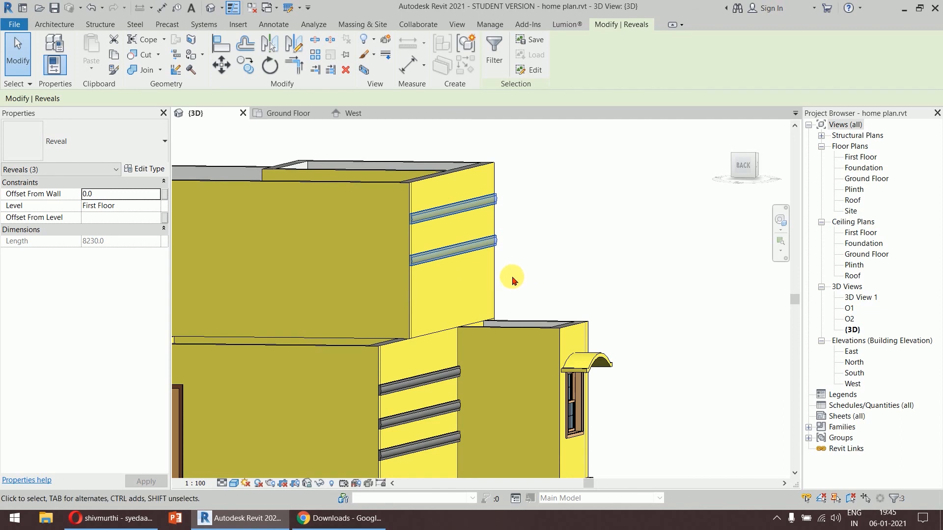
pyautogui.hotkey('ctrl', 'z')
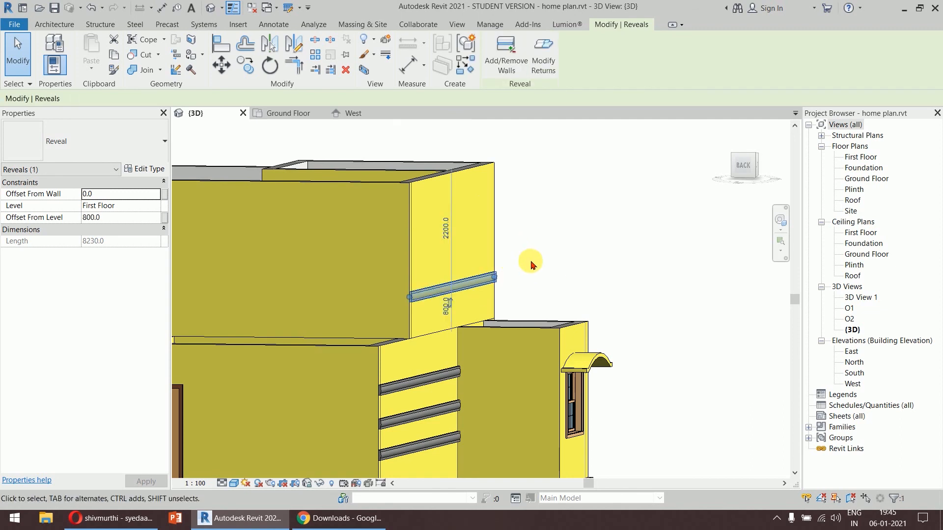
pyautogui.click(532, 265)
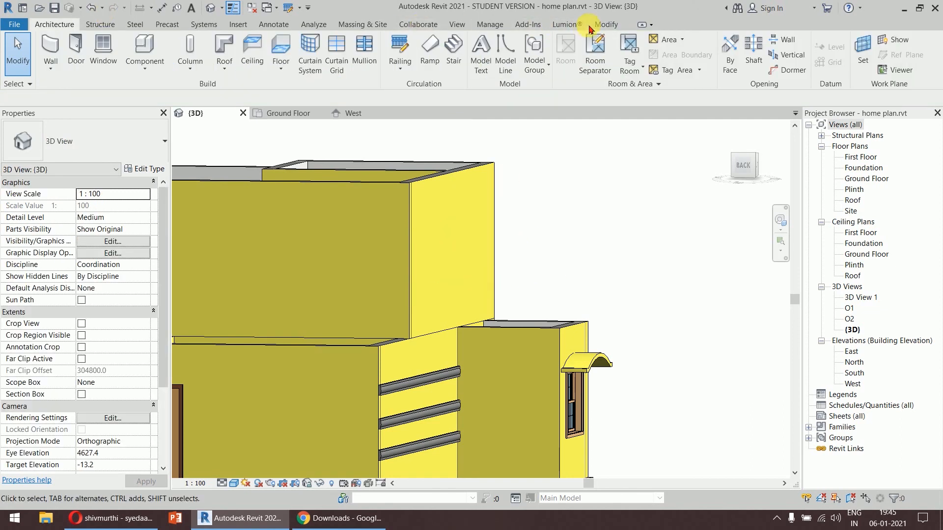
# Try to cut the long first-floor outer wall with the reveals using Cut Geometry.
pyautogui.click(608, 25)
pyautogui.click(160, 62)
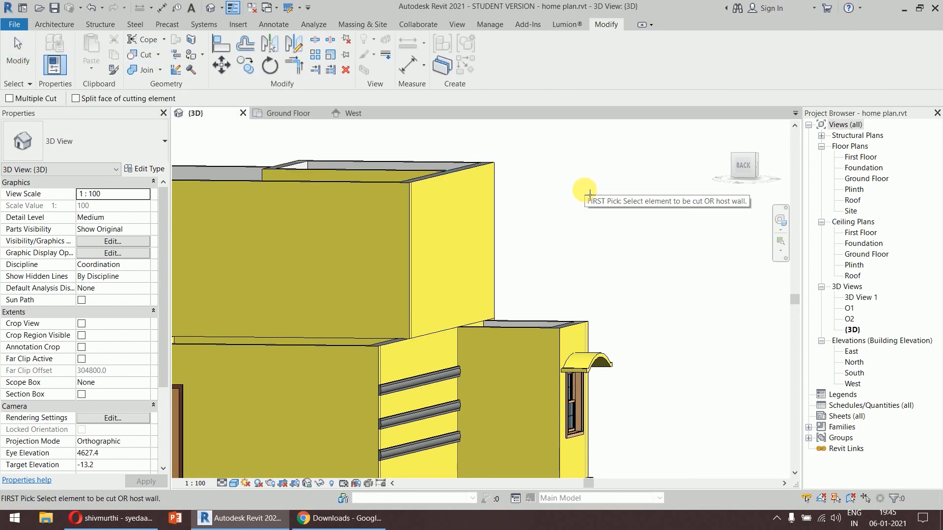
pyautogui.click(496, 281)
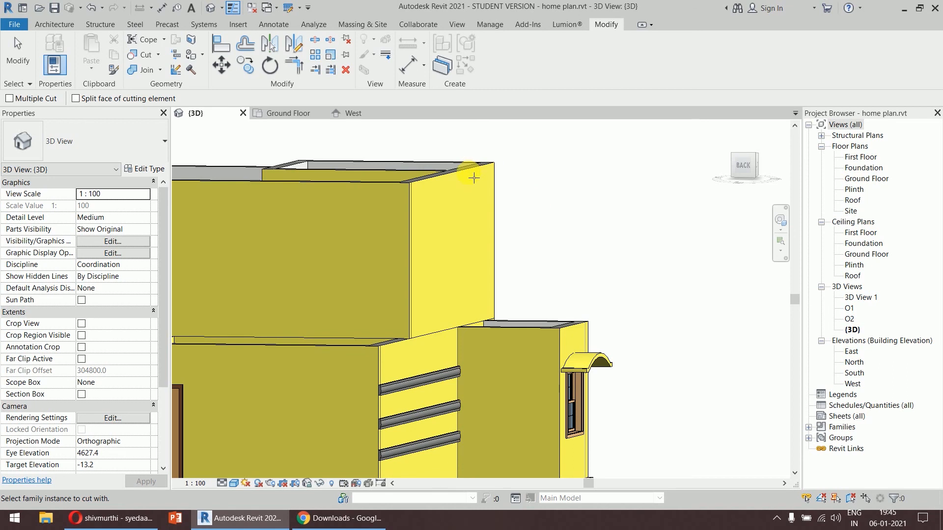
pyautogui.click(425, 185)
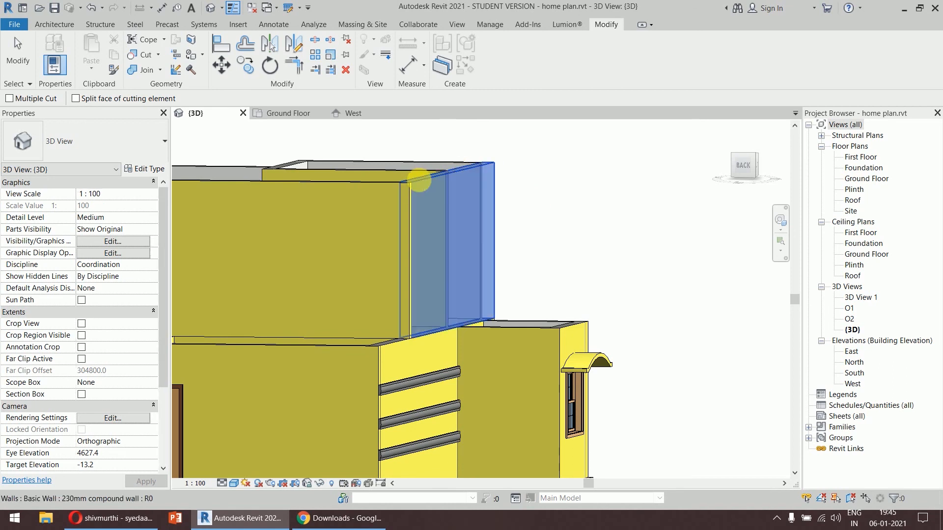
pyautogui.rightClick(567, 210)
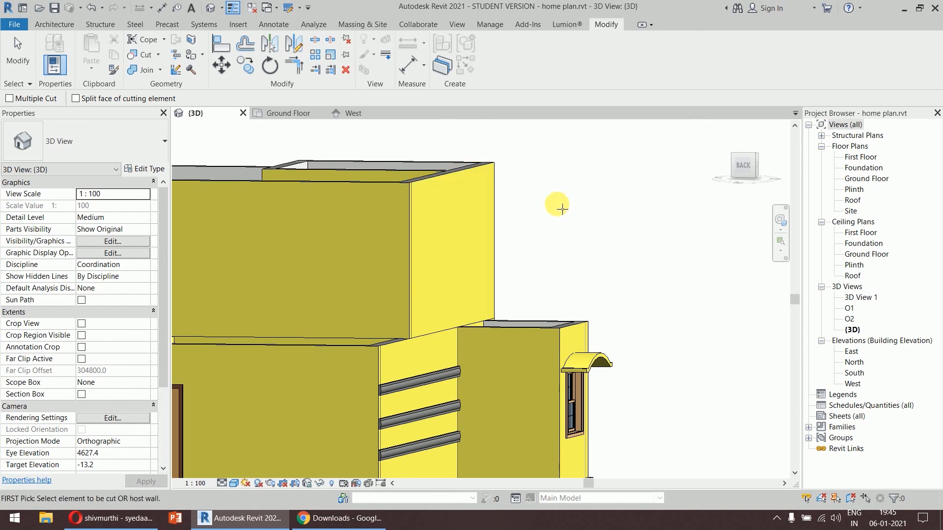
pyautogui.click(570, 211)
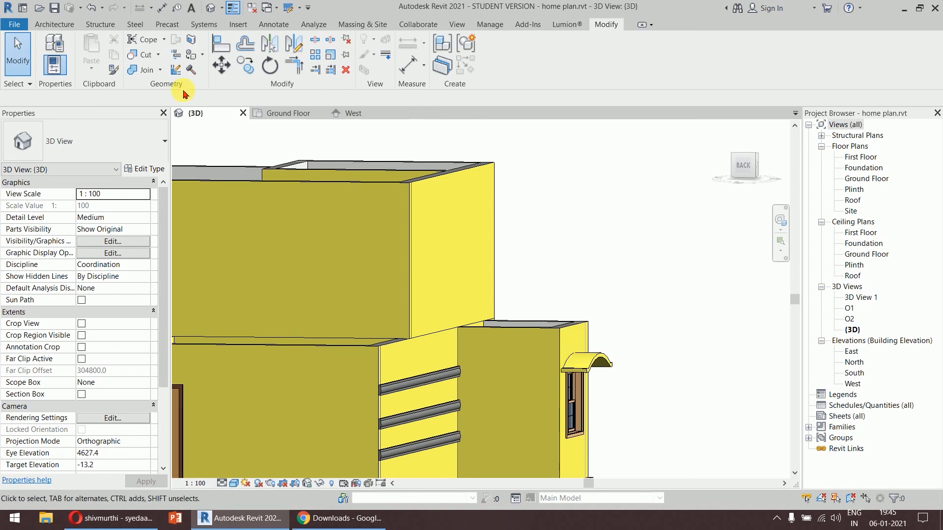
pyautogui.click(144, 55)
pyautogui.click(464, 182)
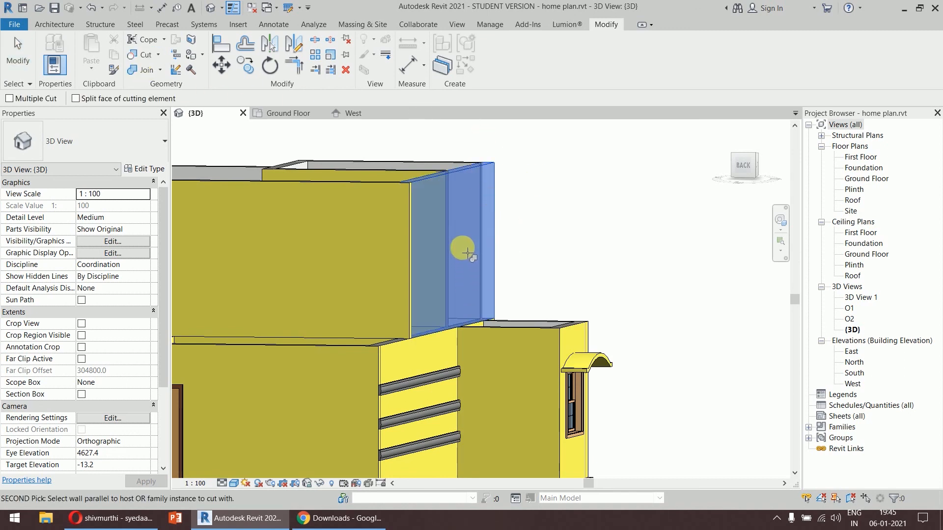
pyautogui.rightClick(559, 195)
pyautogui.click(572, 197)
pyautogui.rightClick(560, 190)
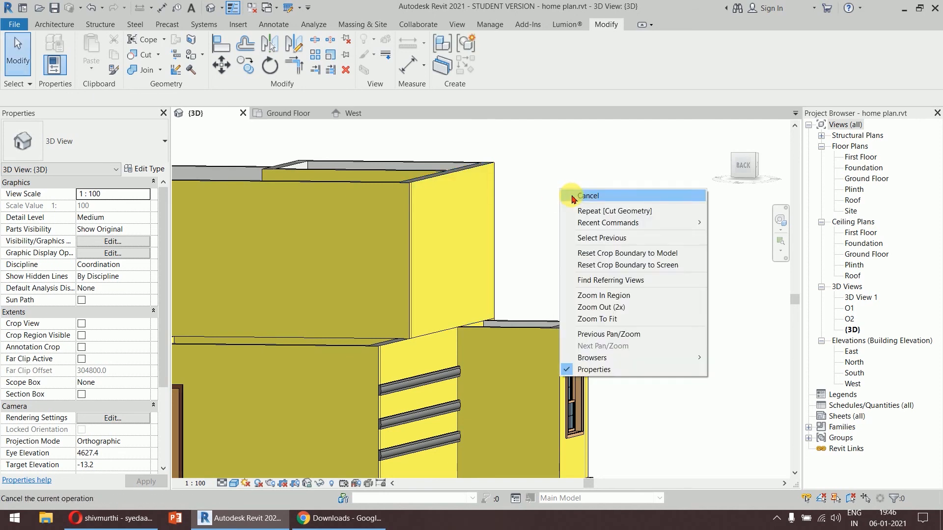
pyautogui.click(572, 196)
# Try Add/Remove Walls on the uppermost reveal of the first-floor wall.
pyautogui.click(383, 307)
pyautogui.click(606, 242)
pyautogui.click(495, 201)
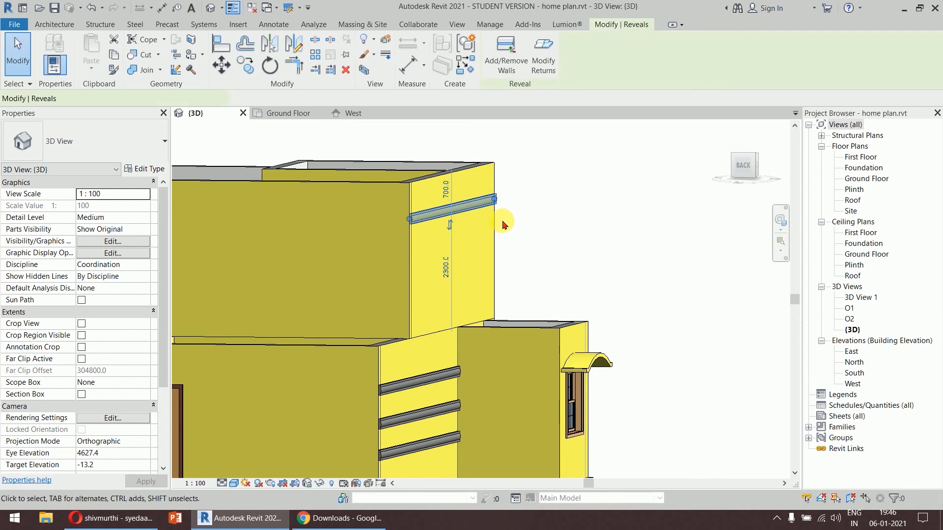
pyautogui.click(507, 54)
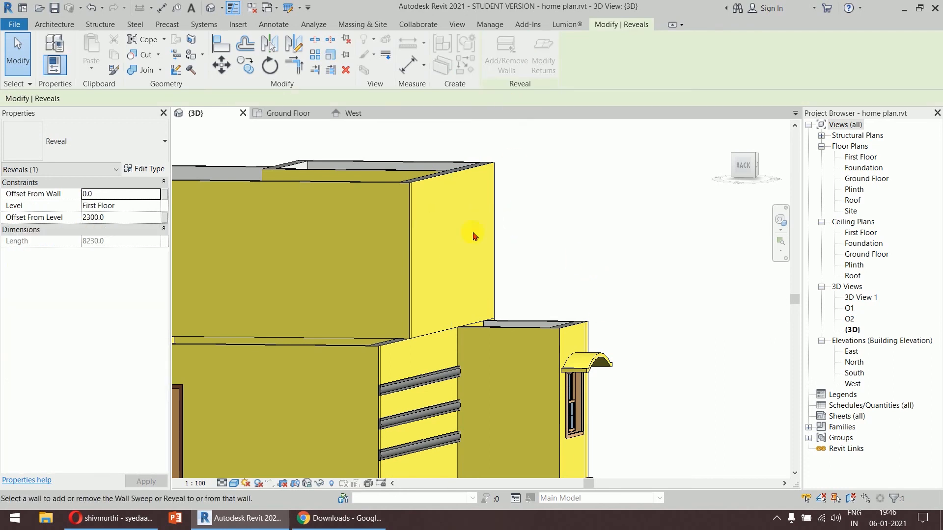
pyautogui.press('Escape')
pyautogui.press('Escape')
pyautogui.scroll(-4, 579, 202)
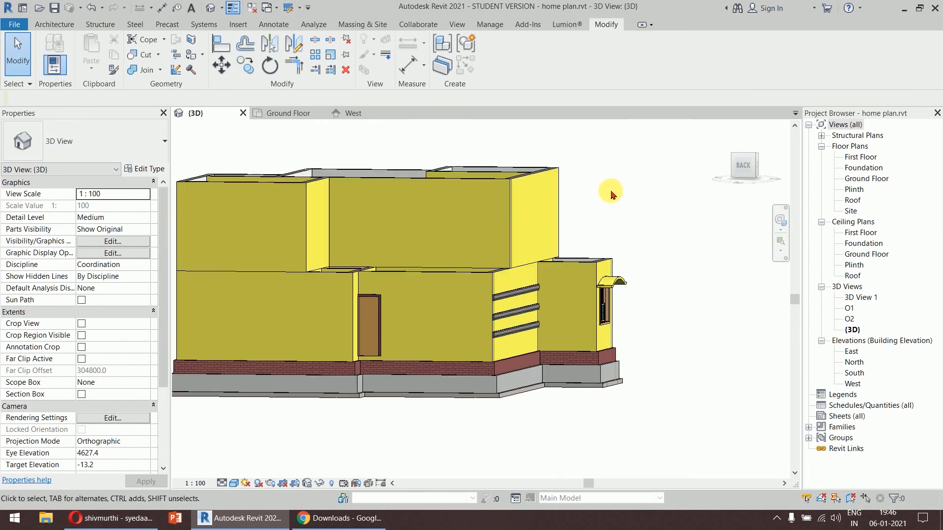
# Try Add/Remove Walls on the middle reveal of the first-floor wall.
pyautogui.keyDown('shift'); pyautogui.moveTo(609, 203); pyautogui.dragTo(693, 187, button='middle'); pyautogui.keyUp('shift')
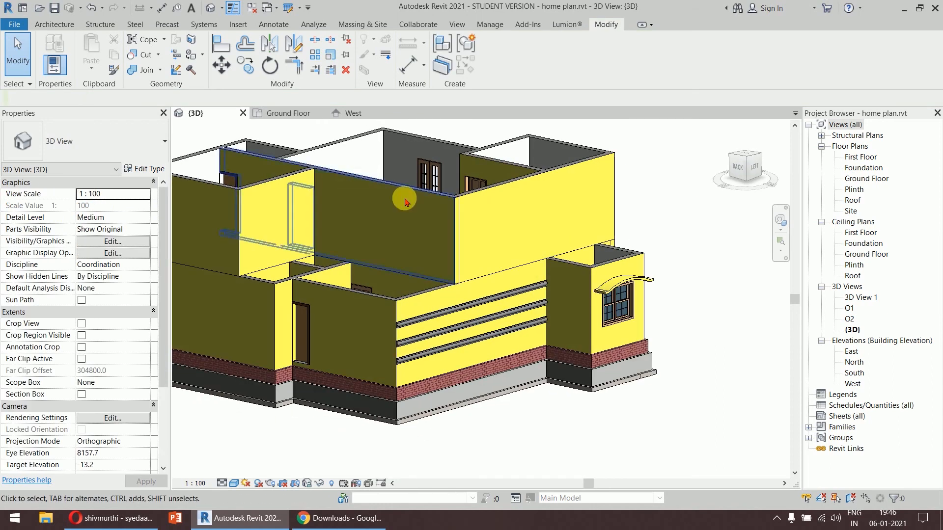
pyautogui.click(514, 225)
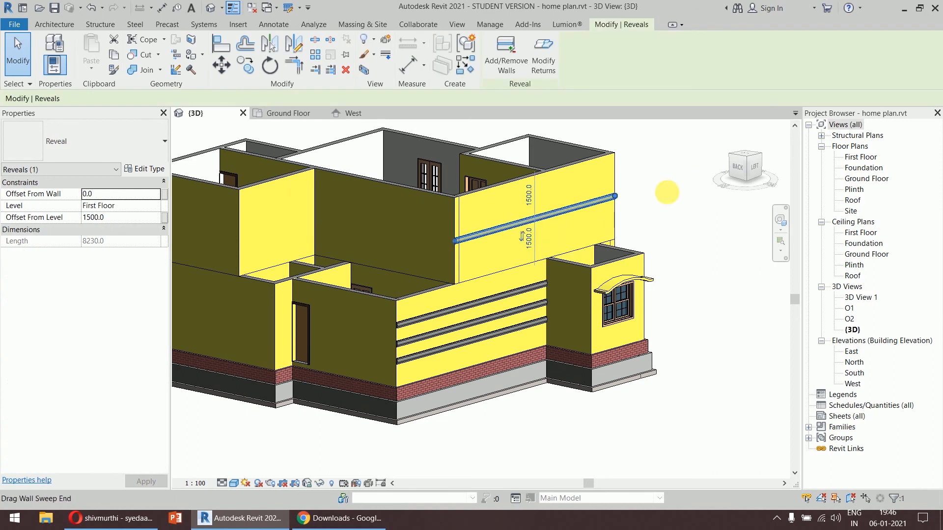
pyautogui.click(506, 54)
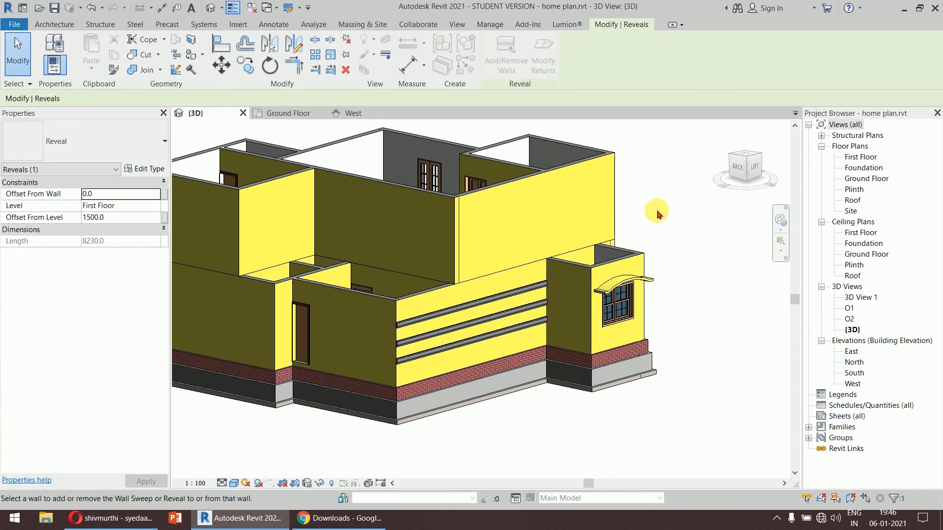
pyautogui.press('Escape')
pyautogui.press('Escape')
# Delete the reveals placed on the long first-floor outer wall.
pyautogui.scroll(-2, 658, 214)
pyautogui.moveTo(658, 214); pyautogui.dragTo(644, 243, button='middle')
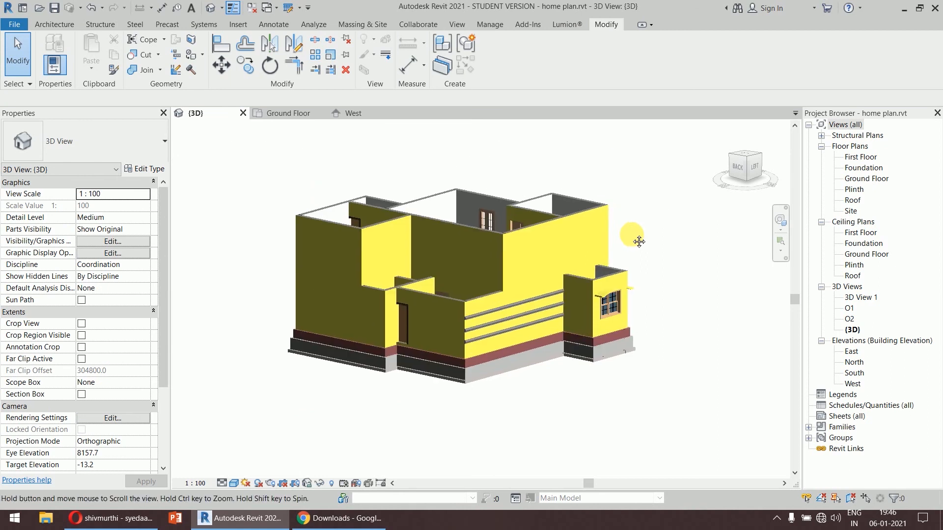
pyautogui.click(592, 236)
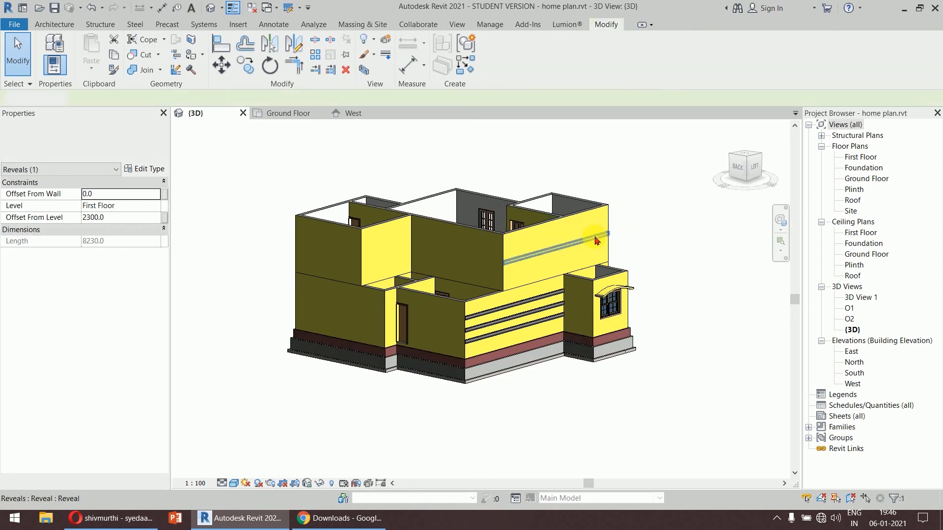
pyautogui.click(595, 238)
pyautogui.press('Delete')
pyautogui.click(595, 251)
pyautogui.press('Delete')
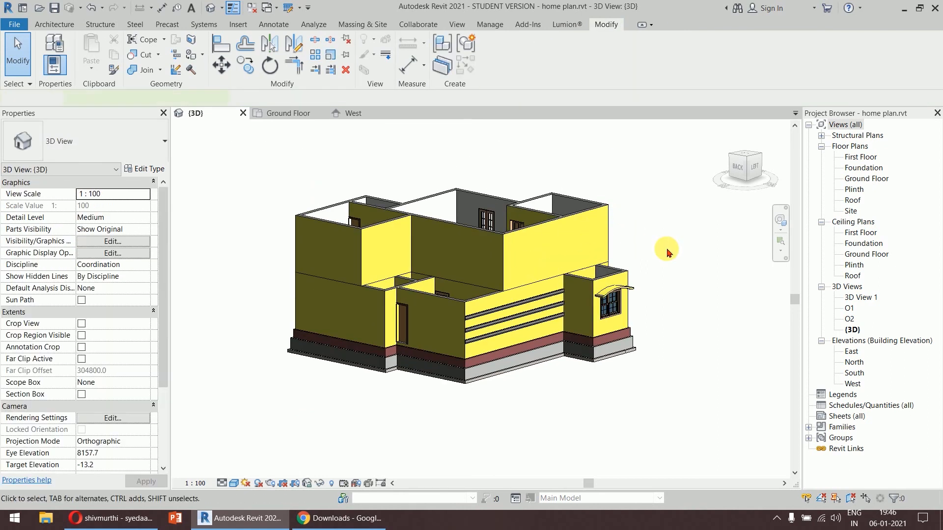
# Look over the house's outer walls, ground-floor wall sweeps and brick plinth in the 3D view.
pyautogui.scroll(3, 668, 253)
pyautogui.moveTo(638, 256); pyautogui.dragTo(682, 242, button='middle')
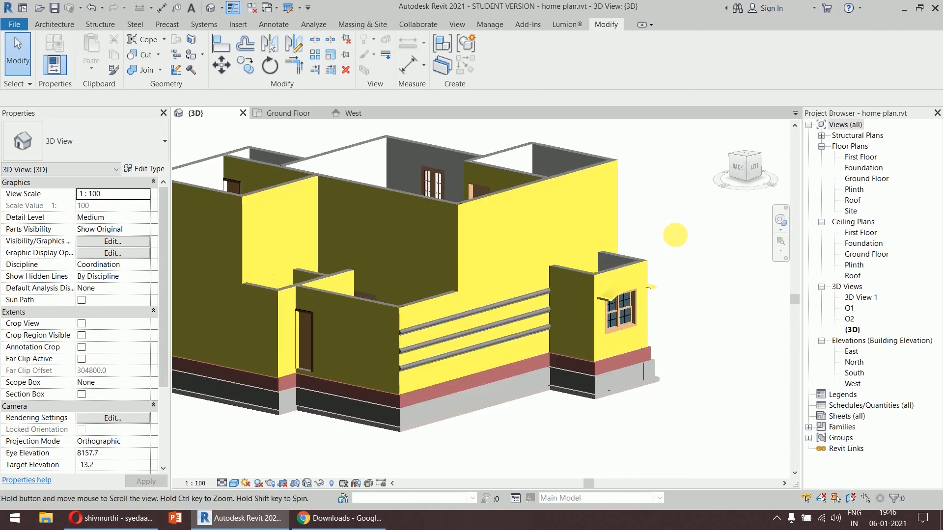
pyautogui.scroll(2, 411, 350)
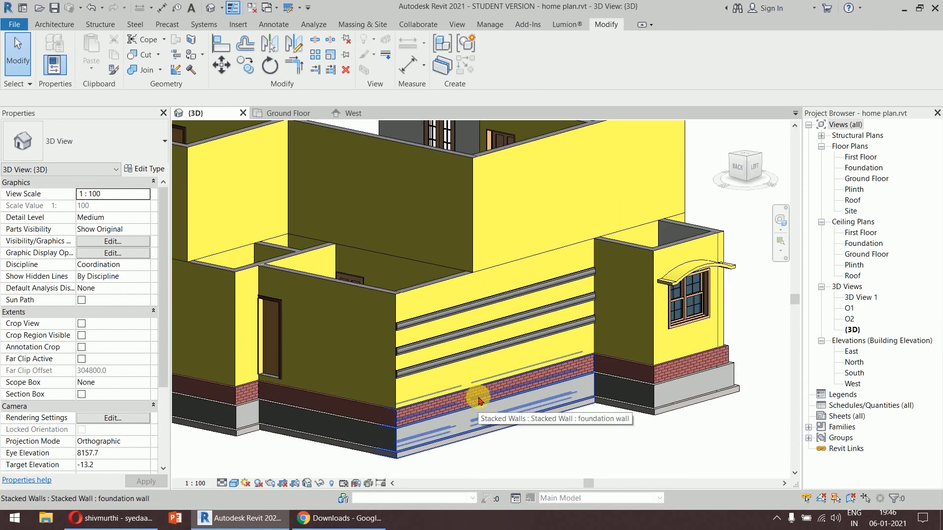
pyautogui.scroll(-3, 479, 400)
pyautogui.click(343, 519)
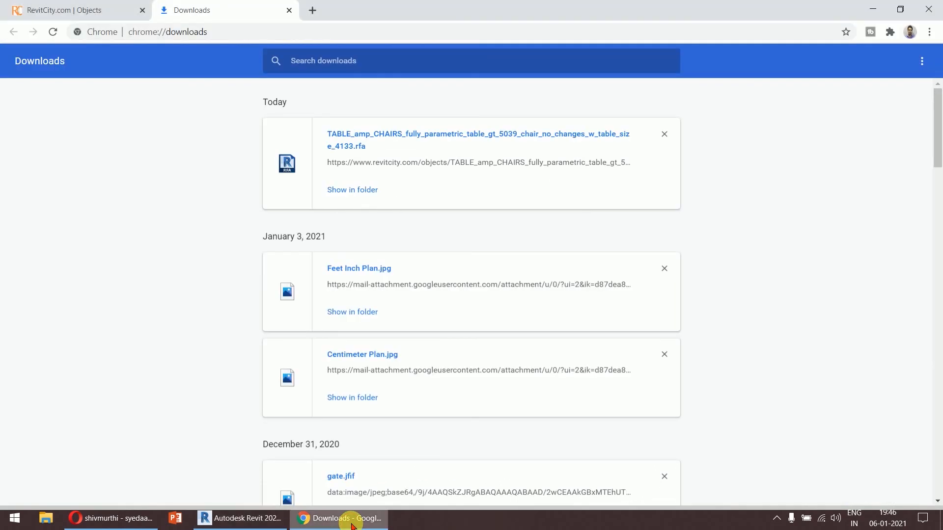
pyautogui.click(352, 522)
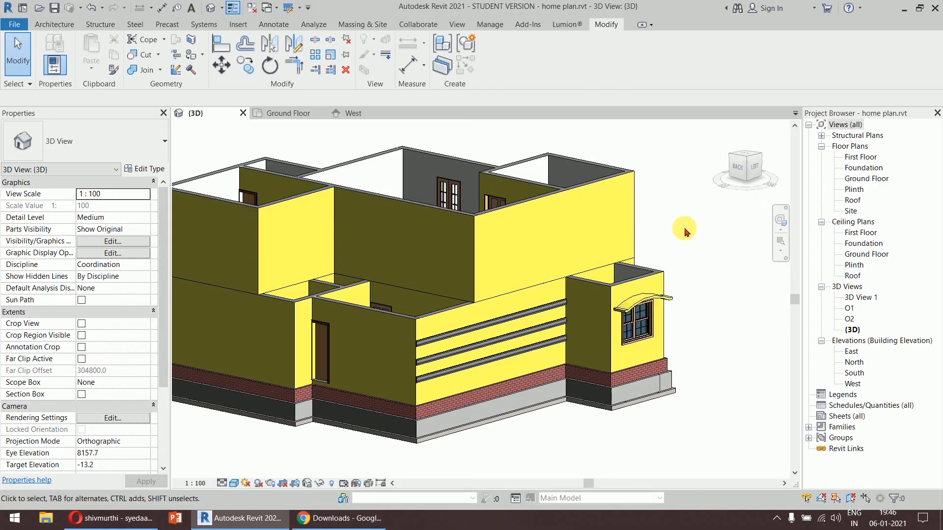
pyautogui.scroll(-2, 635, 243)
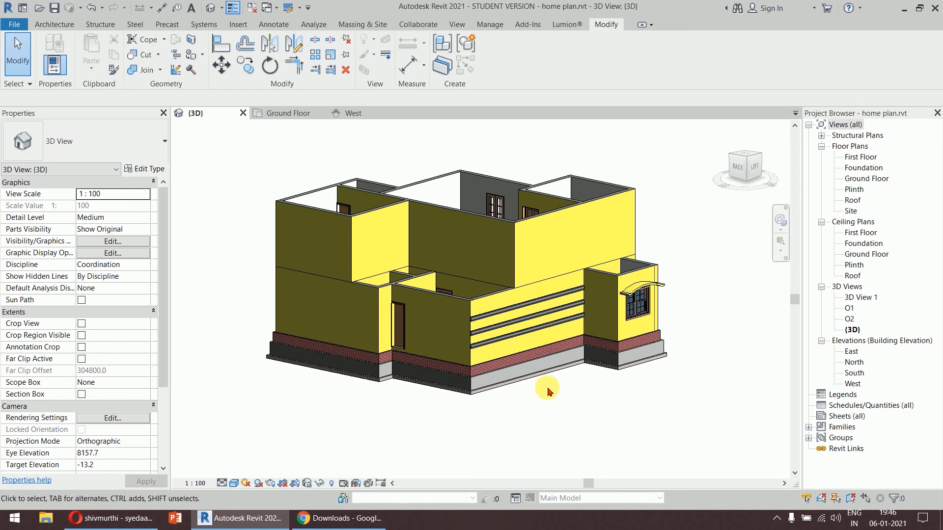
pyautogui.scroll(8, 444, 285)
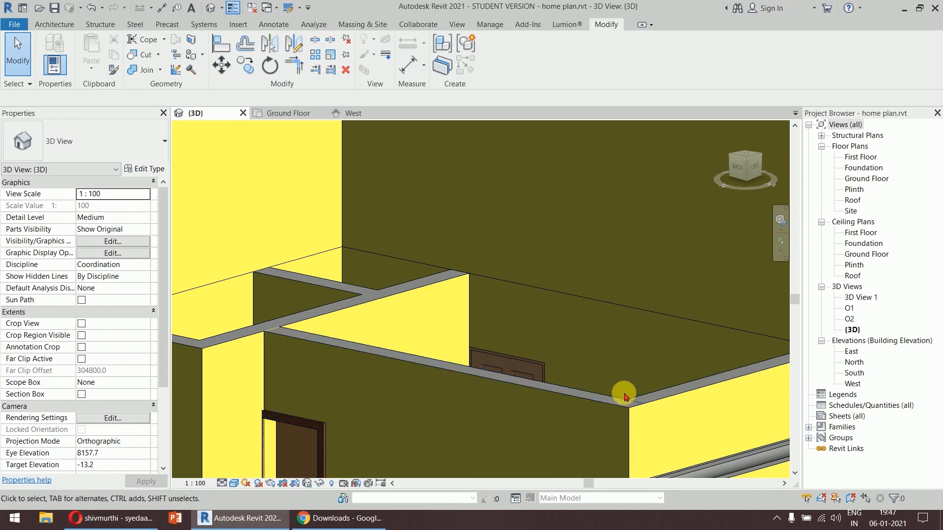
pyautogui.scroll(-4, 599, 347)
pyautogui.moveTo(526, 337); pyautogui.dragTo(389, 305, button='middle')
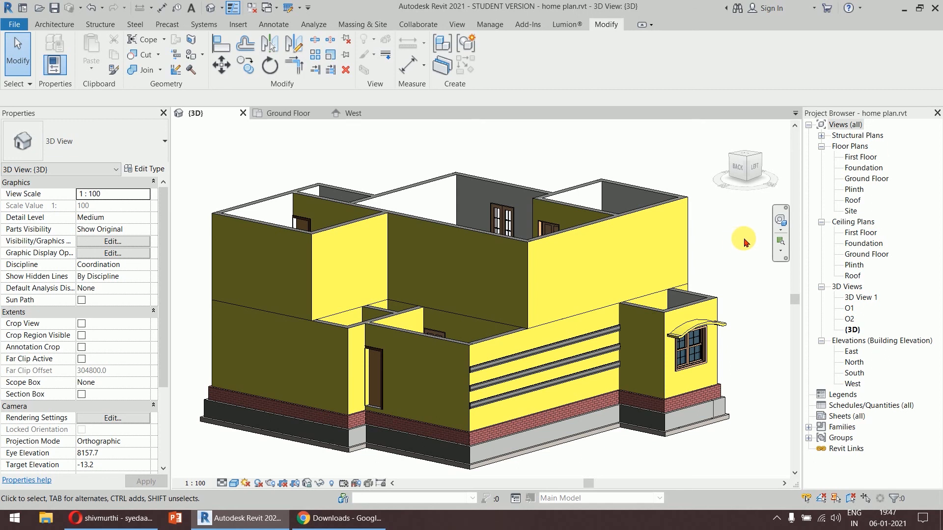
# Open the Ground Floor plan and look over its rooms and placed furniture.
pyautogui.click(865, 181)
pyautogui.doubleClick(865, 185)
pyautogui.scroll(-5, 635, 337)
pyautogui.moveTo(625, 322); pyautogui.dragTo(393, 413, button='middle')
pyautogui.moveTo(579, 280); pyautogui.dragTo(547, 344, button='middle')
pyautogui.scroll(5, 570, 260)
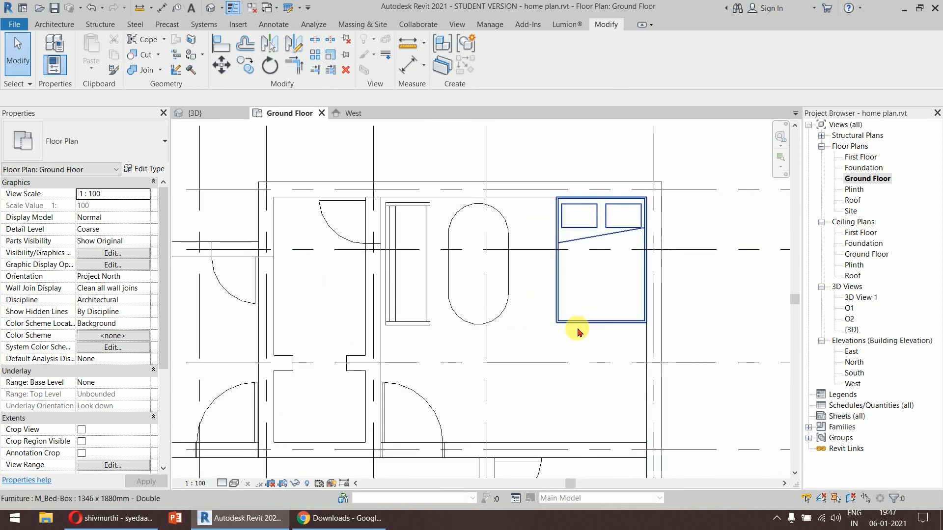
pyautogui.scroll(-4, 578, 332)
pyautogui.moveTo(578, 328); pyautogui.dragTo(602, 237, button='middle')
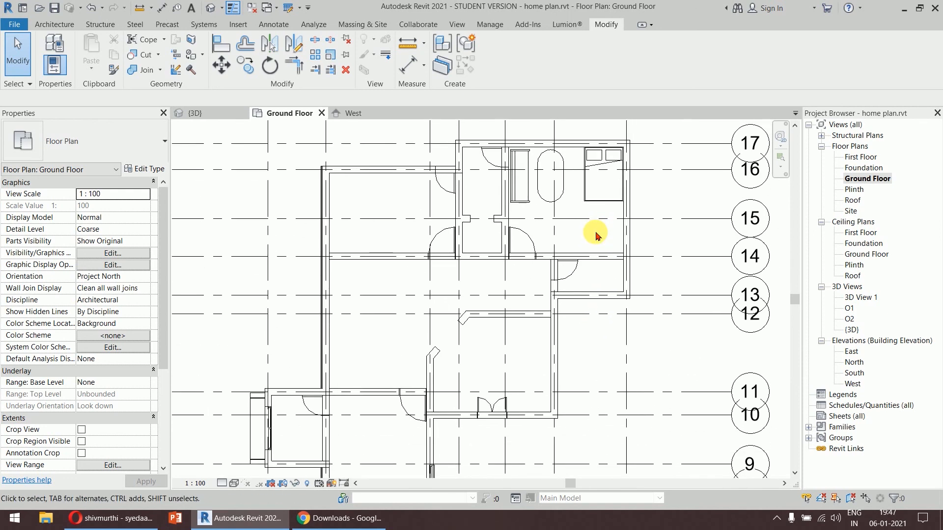